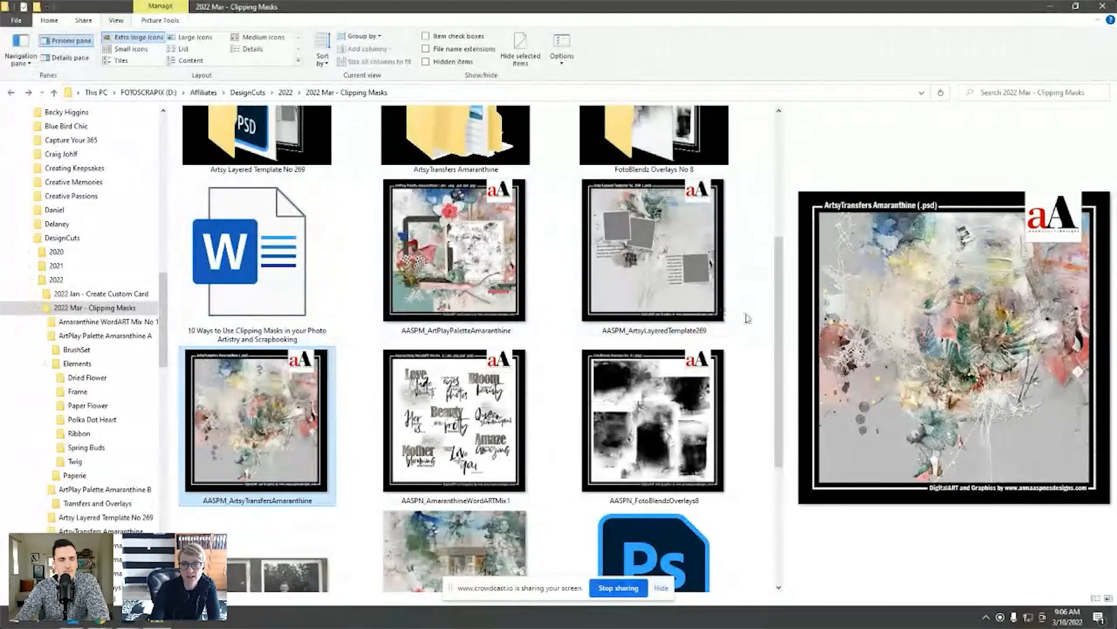
- Preview Transfer7, Transfer5 and Transfer3 in the Transfers and Overlays folder of ArtPlay Palette Amaranthine B, with the preview area widened
{"action": "scroll", "coordinate": [795, 198], "scroll_direction": "up", "scroll_amount": 3}
{"action": "scroll", "coordinate": [798, 194], "scroll_direction": "up", "scroll_amount": 1}
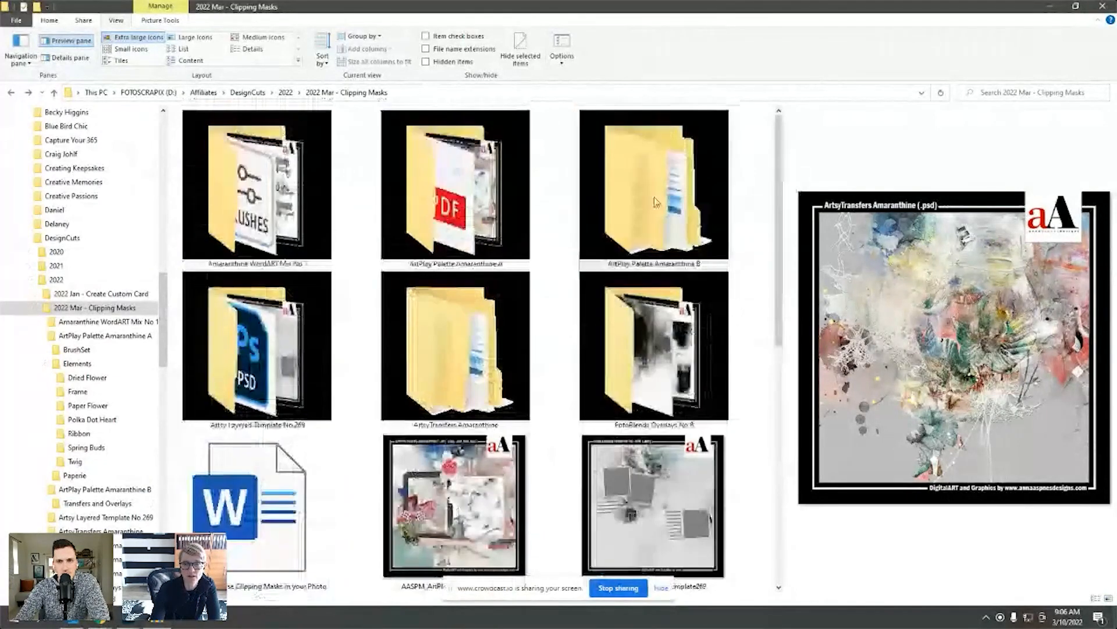
{"action": "double_click", "coordinate": [644, 200]}
{"action": "double_click", "coordinate": [233, 129]}
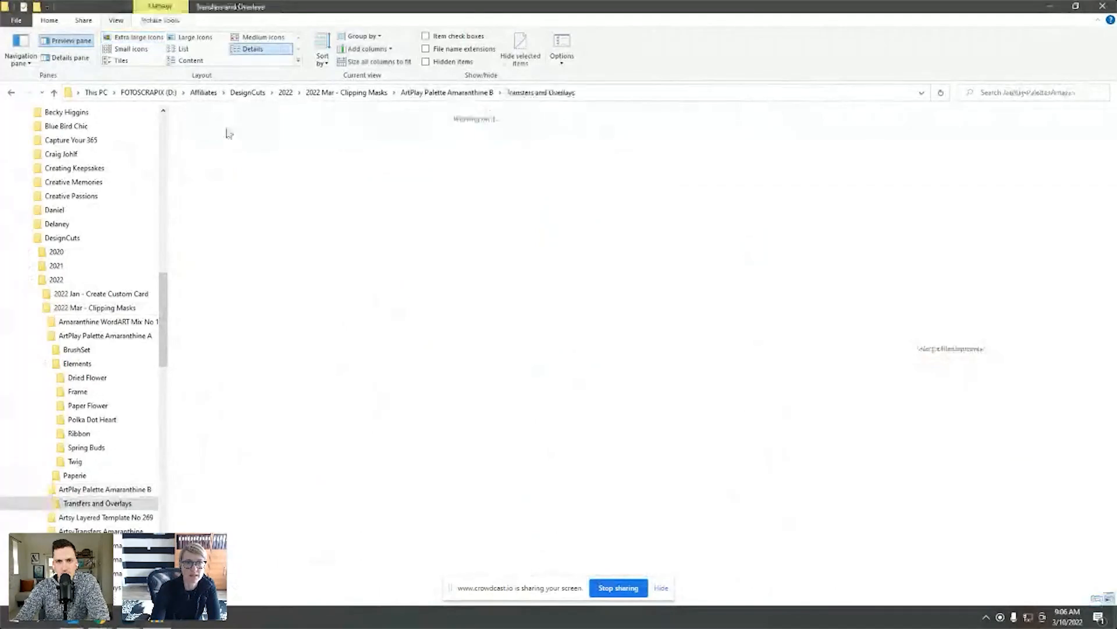
{"action": "left_click", "coordinate": [276, 235]}
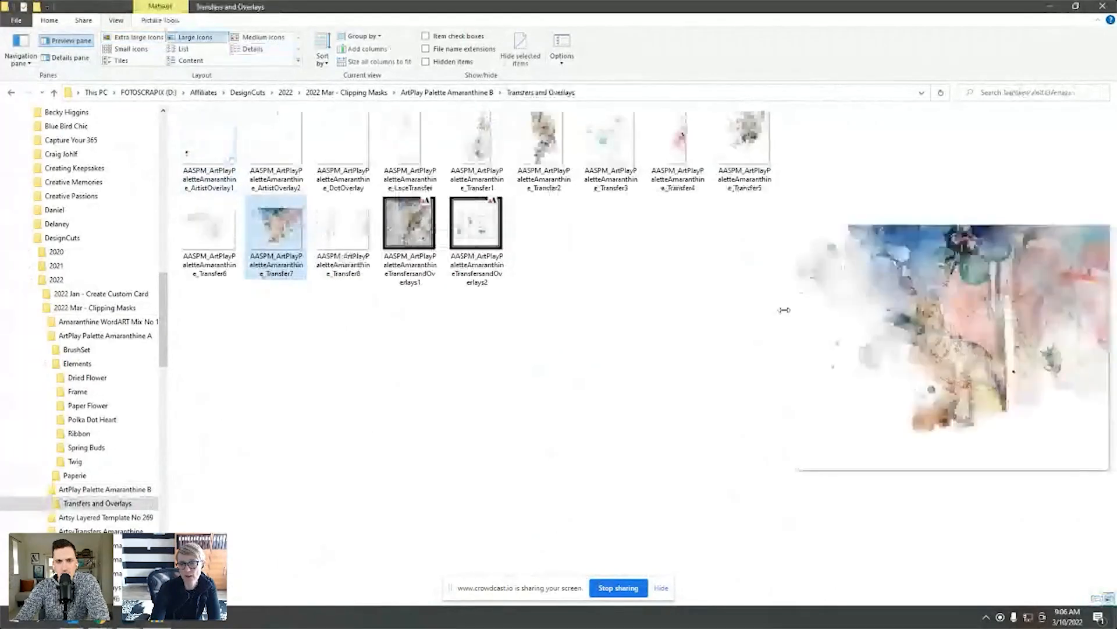
{"action": "left_click_drag", "start_coordinate": [783, 312], "coordinate": [492, 279]}
{"action": "left_click", "coordinate": [396, 224]}
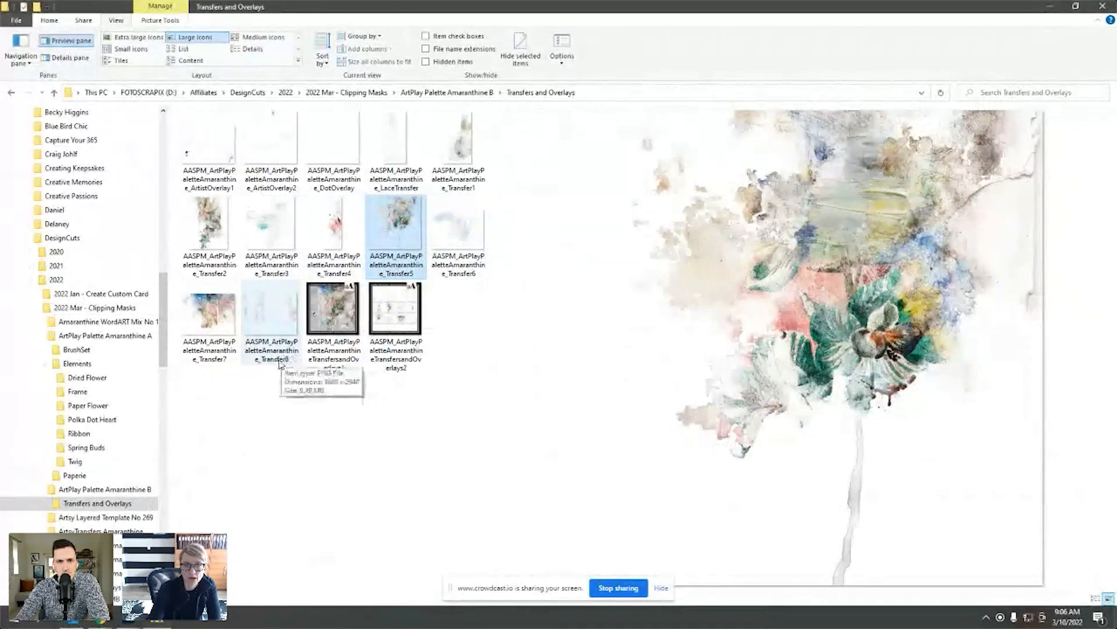
{"action": "left_click", "coordinate": [268, 230]}
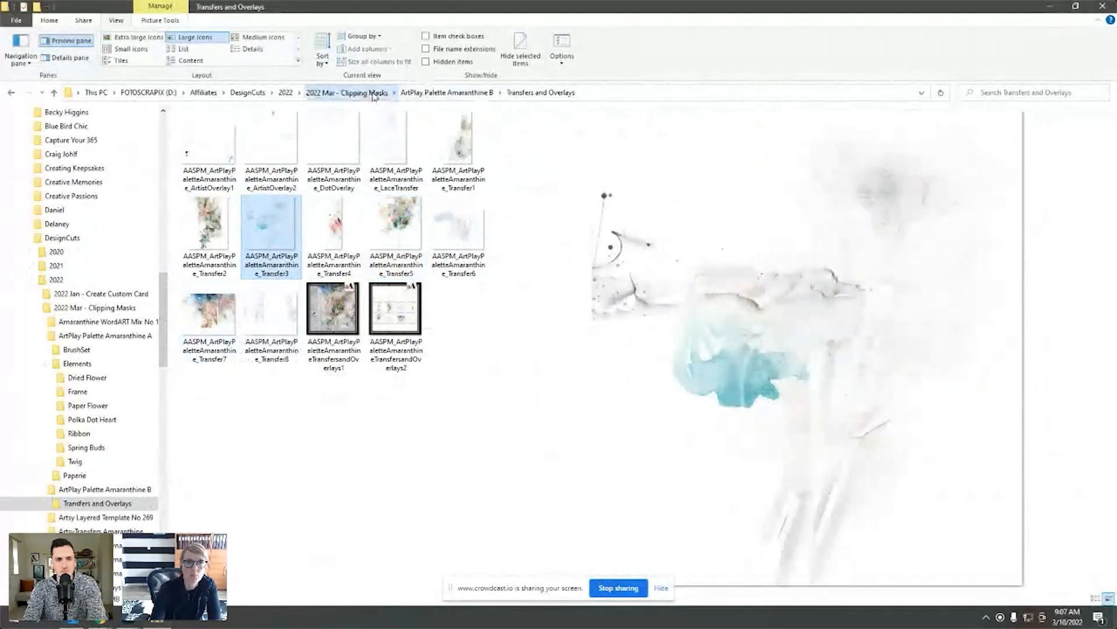
- Open AASPM_ArtsyTransfersAmaranthine_2.psd from the ArtsyTransfers Amaranthine A folder in Photoshop
{"action": "left_click", "coordinate": [357, 93]}
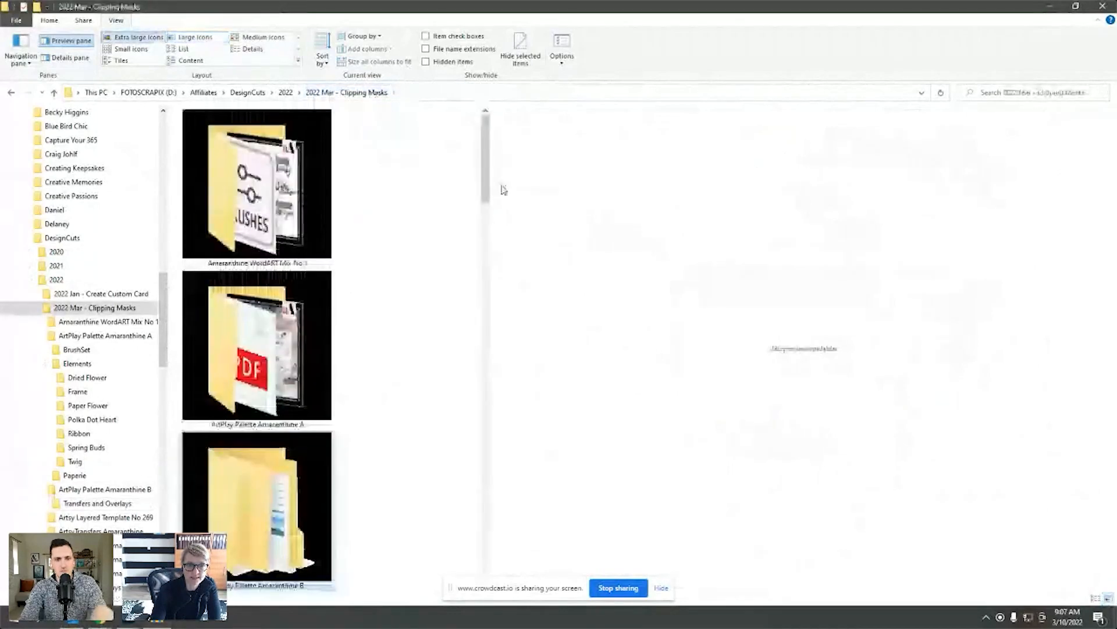
{"action": "scroll", "coordinate": [488, 198], "scroll_direction": "down", "scroll_amount": 1}
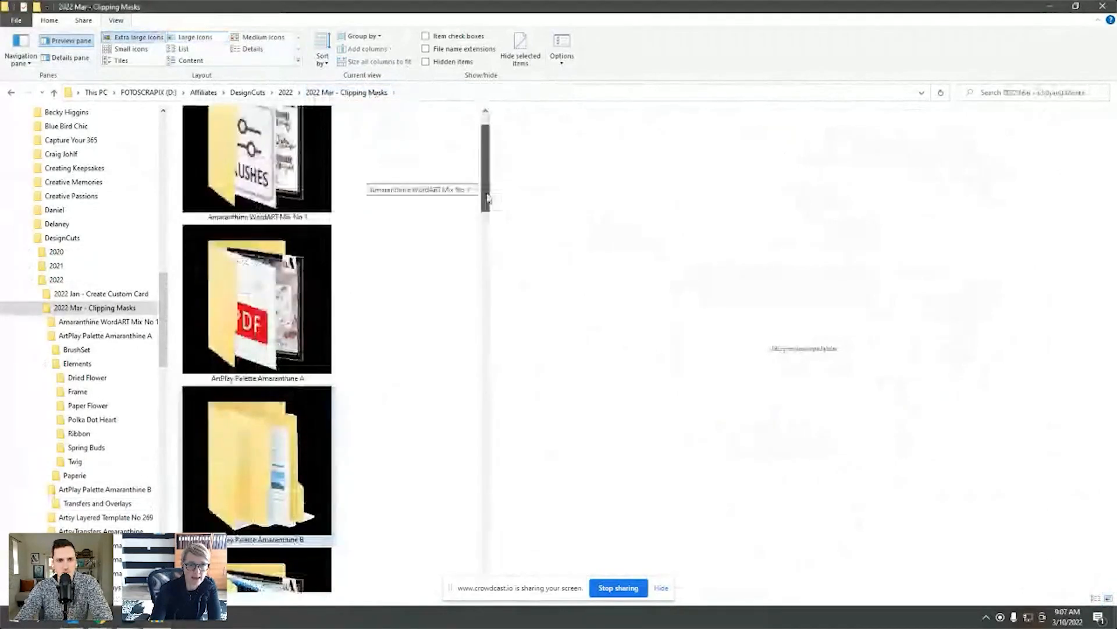
{"action": "left_click_drag", "start_coordinate": [488, 198], "coordinate": [472, 281]}
{"action": "scroll", "coordinate": [472, 280], "scroll_direction": "down", "scroll_amount": 2}
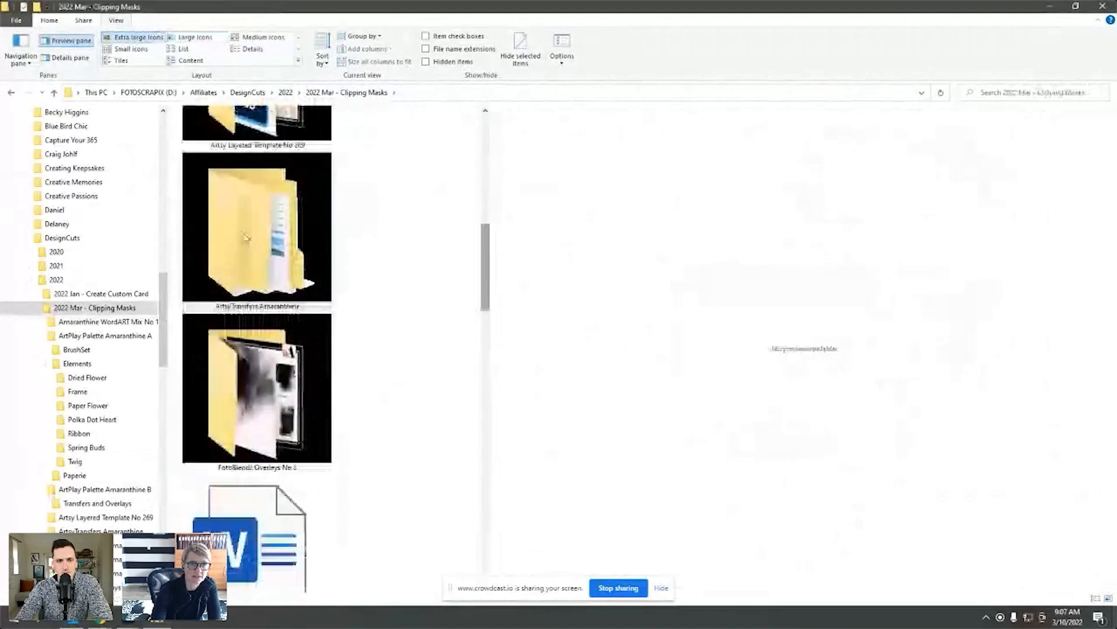
{"action": "double_click", "coordinate": [257, 227]}
{"action": "double_click", "coordinate": [239, 133]}
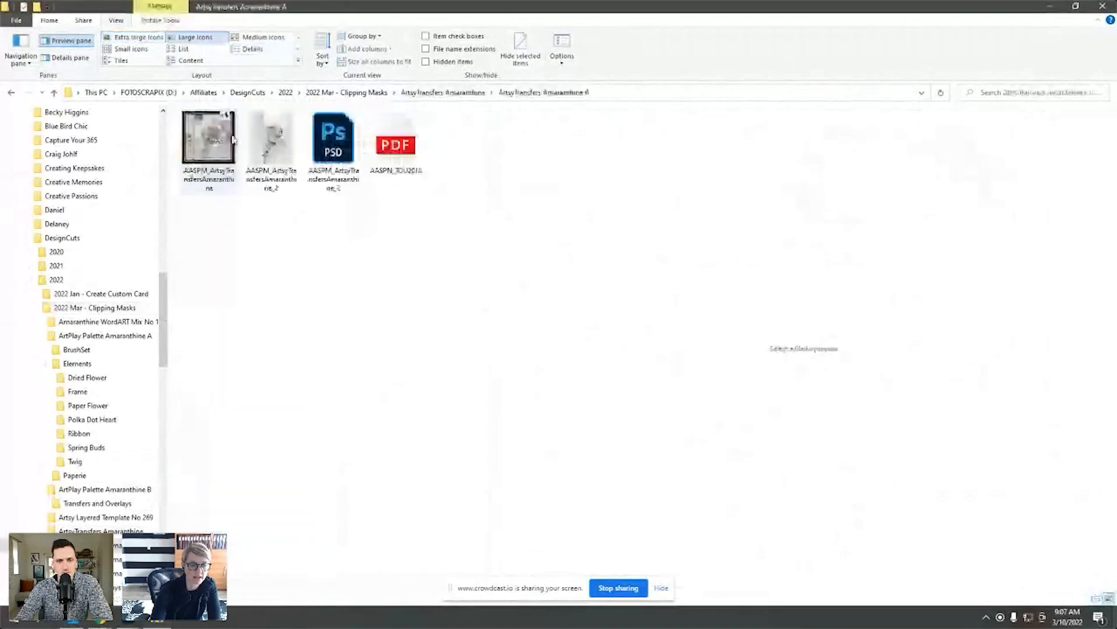
{"action": "left_click", "coordinate": [337, 155]}
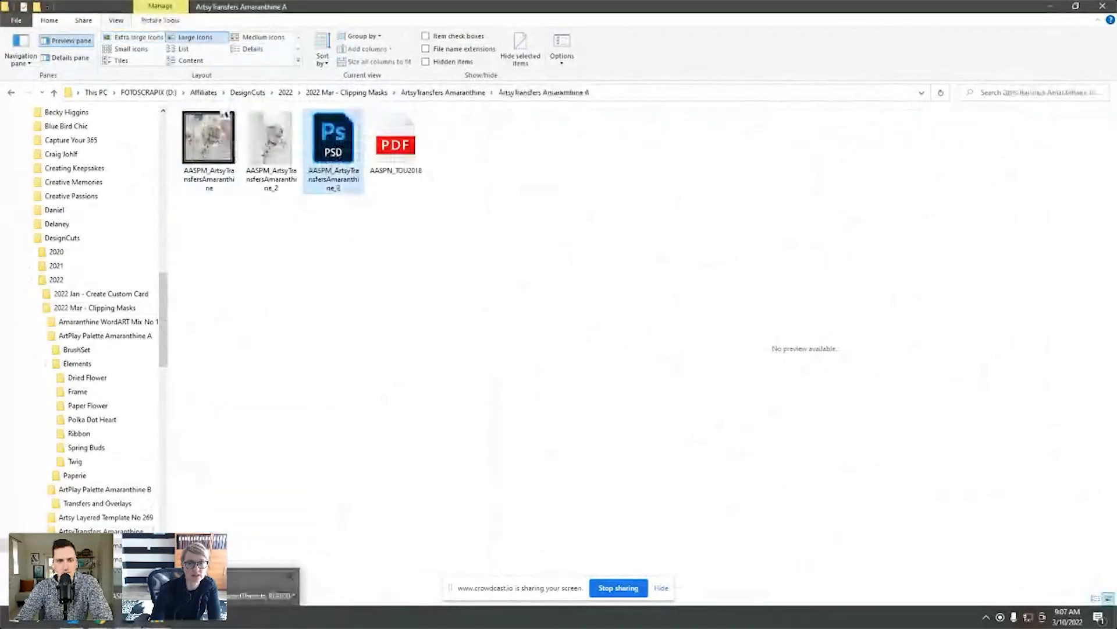
{"action": "left_click", "coordinate": [263, 582]}
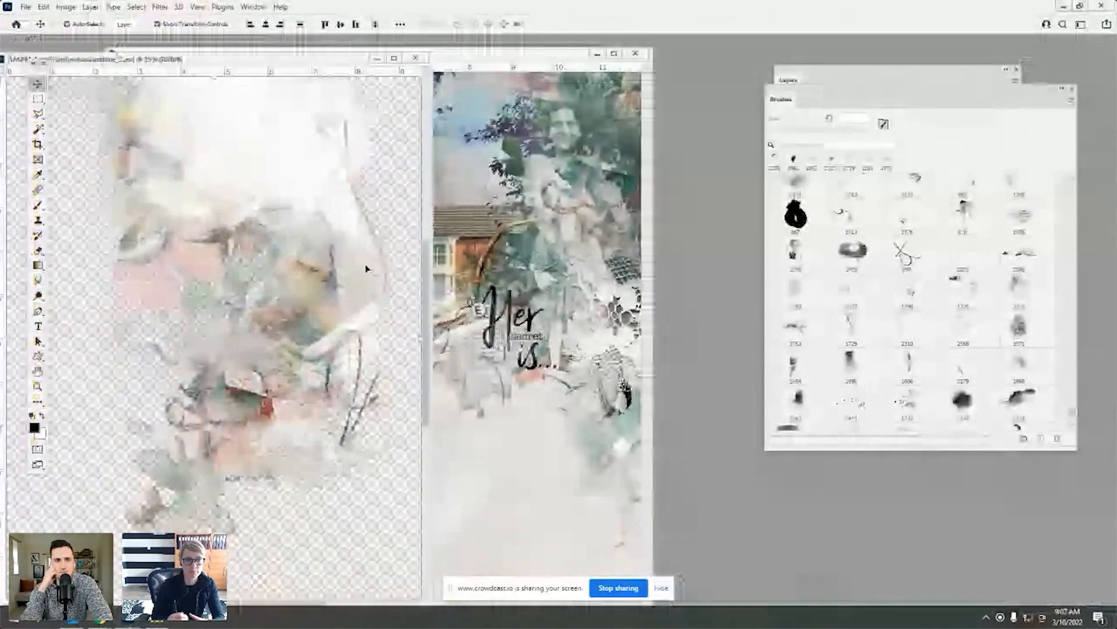
- Bring the layer list to the front and reposition it and the transfer document's window so both are fully visible
{"action": "left_click", "coordinate": [820, 73]}
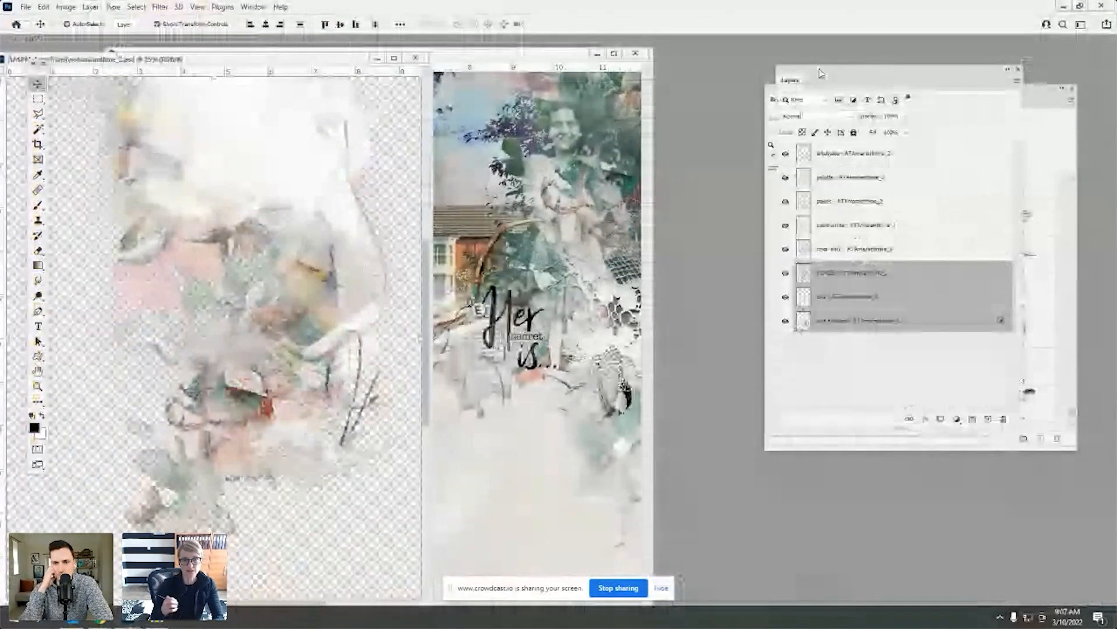
{"action": "left_click_drag", "start_coordinate": [820, 73], "coordinate": [775, 72]}
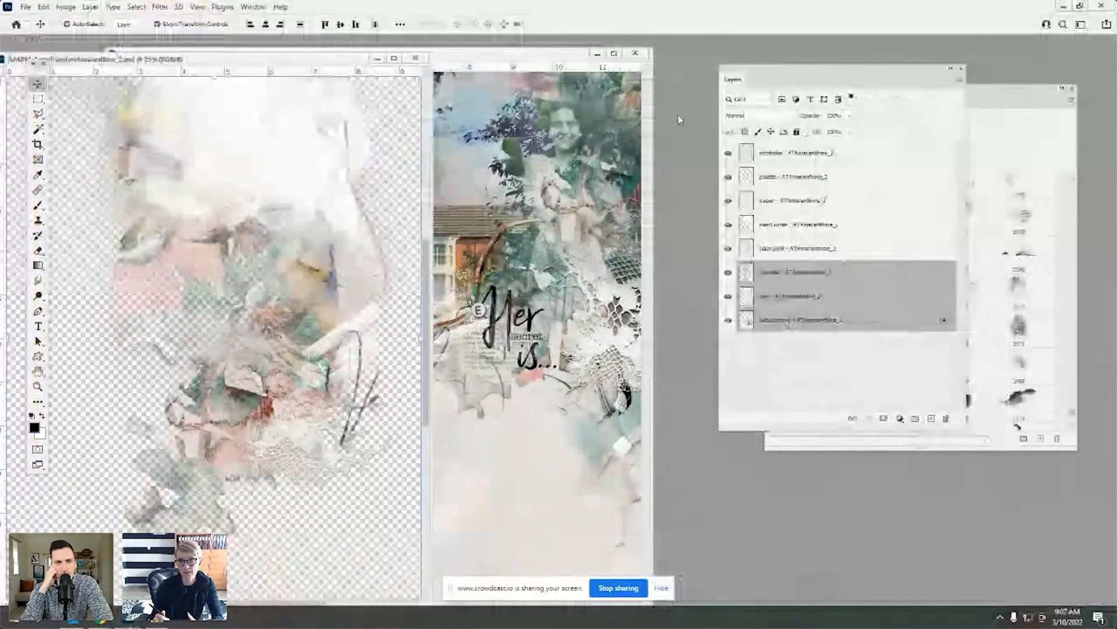
{"action": "left_click_drag", "start_coordinate": [301, 60], "coordinate": [322, 52]}
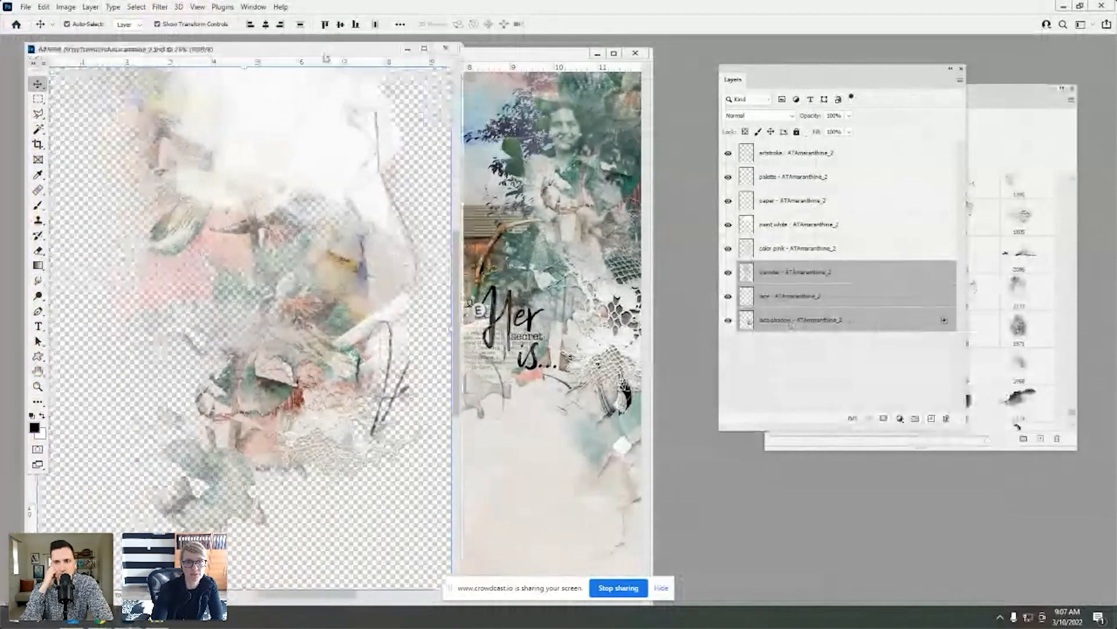
- Hide the artstroke and palette layers of the transfer file, and toggle the paper and paint white layers off and on
{"action": "left_click", "coordinate": [786, 320]}
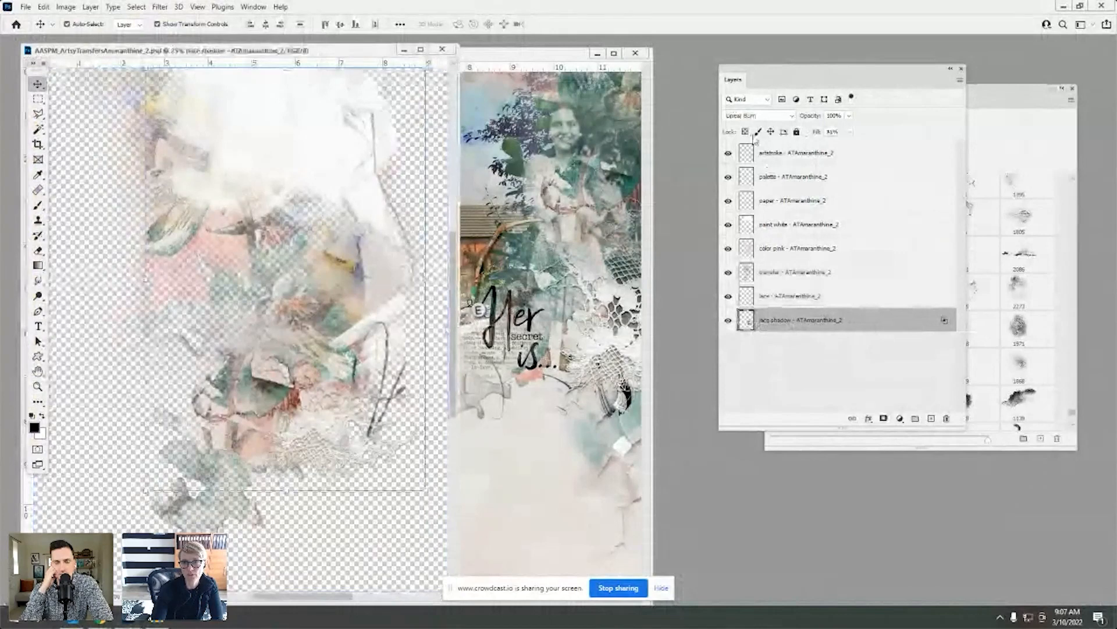
{"action": "left_click", "coordinate": [728, 153]}
{"action": "left_click", "coordinate": [728, 177]}
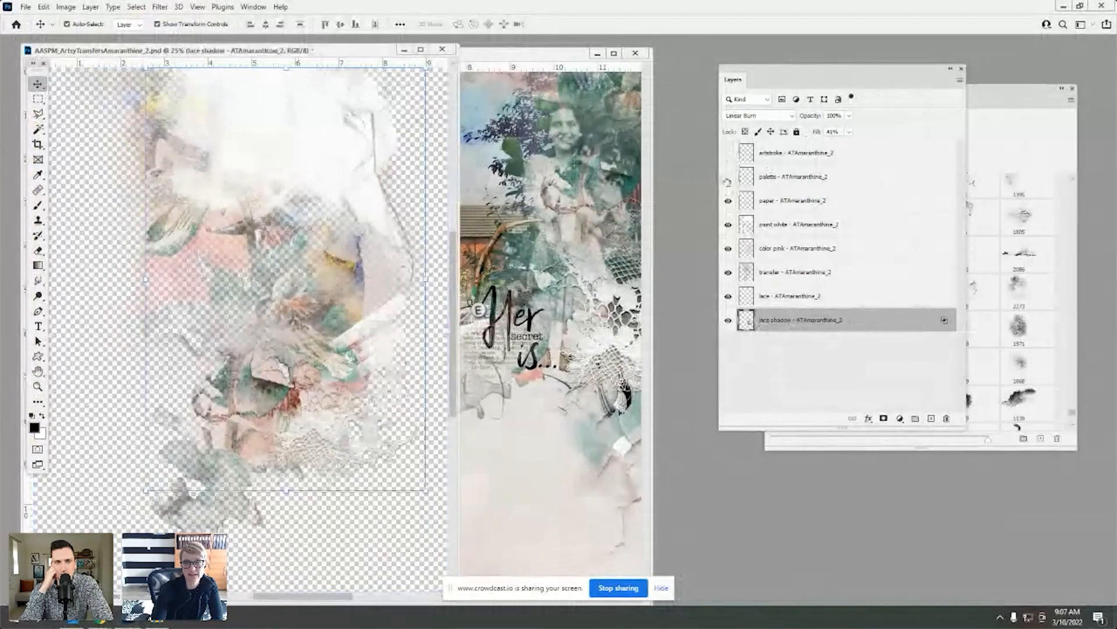
{"action": "left_click", "coordinate": [729, 200]}
{"action": "left_click", "coordinate": [728, 224]}
{"action": "left_click", "coordinate": [729, 224]}
{"action": "left_click", "coordinate": [728, 201]}
- Try scaling the color pink layer with Free Transform, and close the transfer document
{"action": "left_click", "coordinate": [751, 246]}
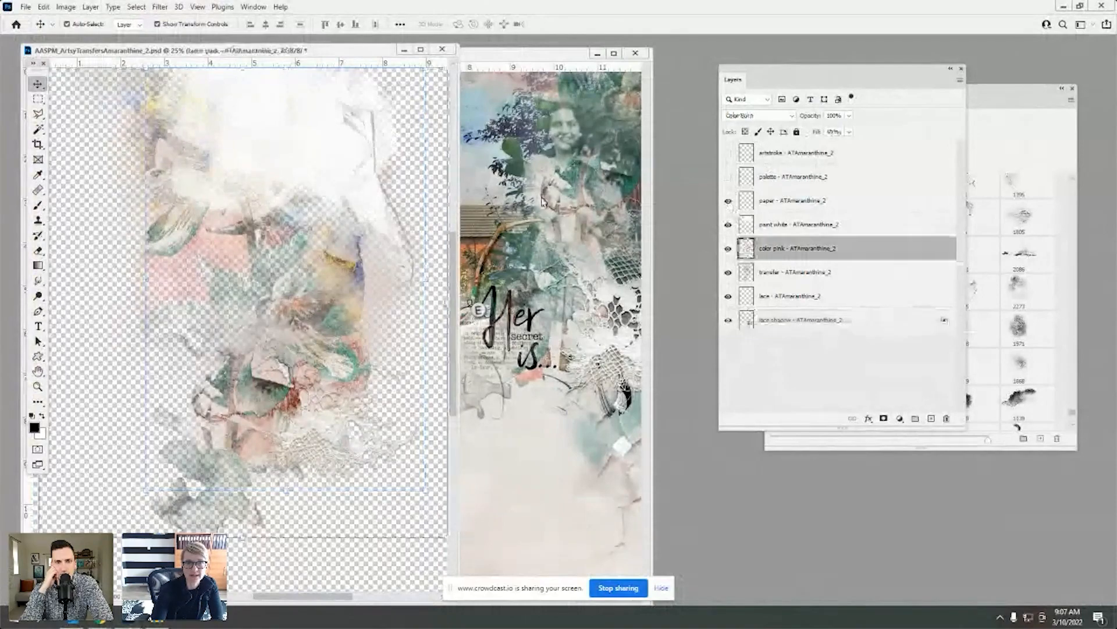
{"action": "key", "text": "ctrl+t"}
{"action": "left_click_drag", "start_coordinate": [146, 489], "coordinate": [61, 530]}
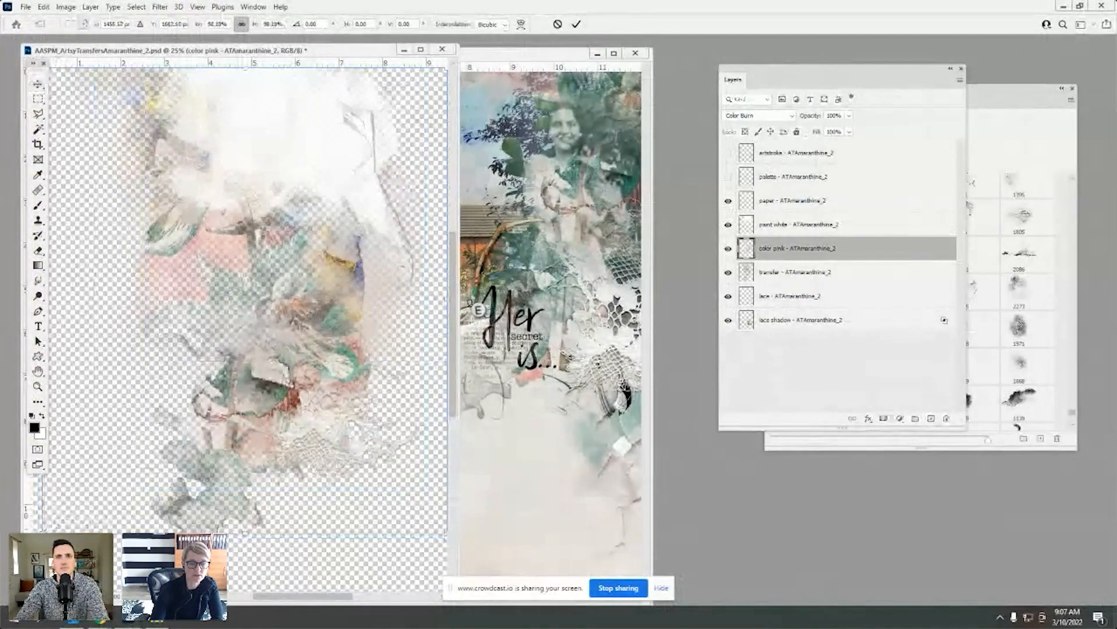
{"action": "left_click", "coordinate": [577, 24]}
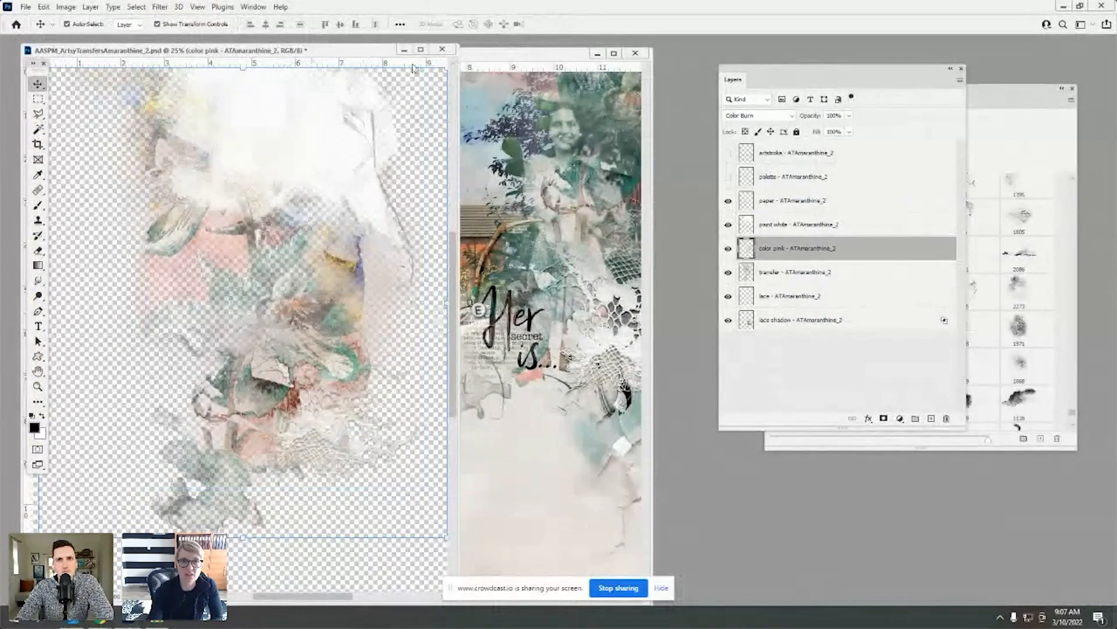
{"action": "left_click", "coordinate": [443, 51]}
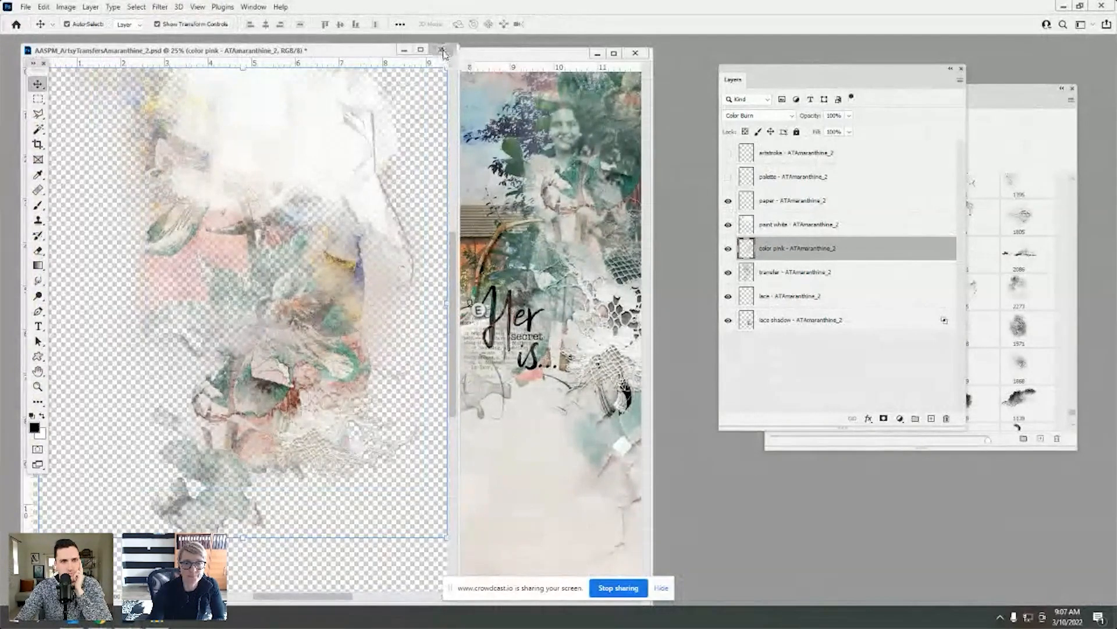
{"action": "left_click", "coordinate": [553, 231]}
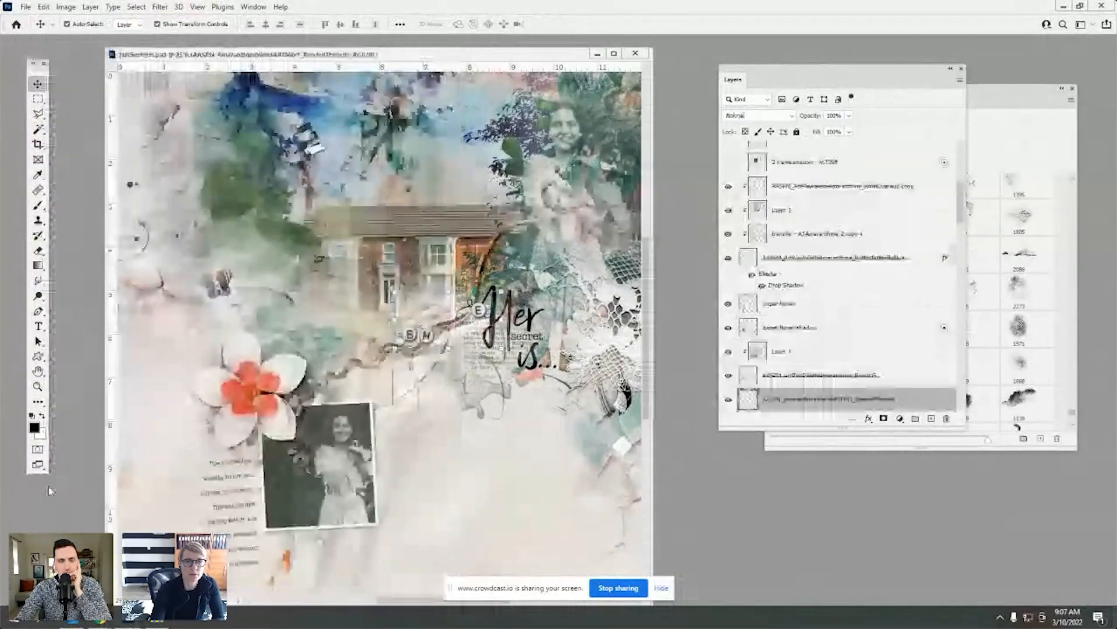
- Switch to File Explorer and preview AASPN_AmaranthineWordARTMix1 and AASPN_FotoBlendzOverlays8 in the 2022 Mar - Clipping Masks folder
{"action": "left_click", "coordinate": [156, 620]}
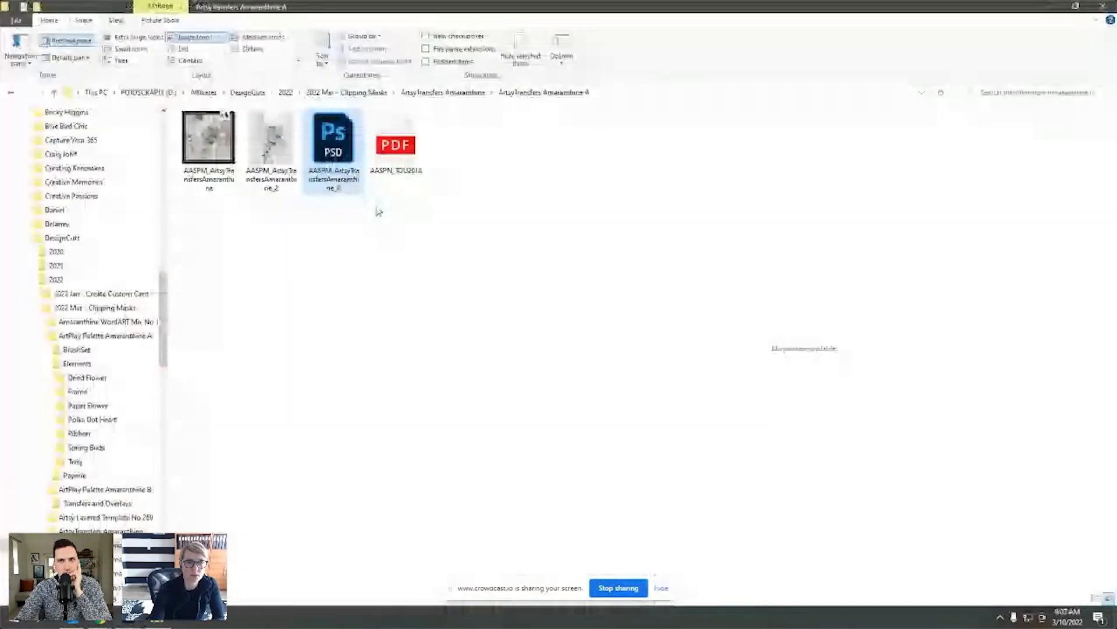
{"action": "left_click", "coordinate": [373, 93]}
{"action": "left_click_drag", "start_coordinate": [488, 246], "coordinate": [467, 359]}
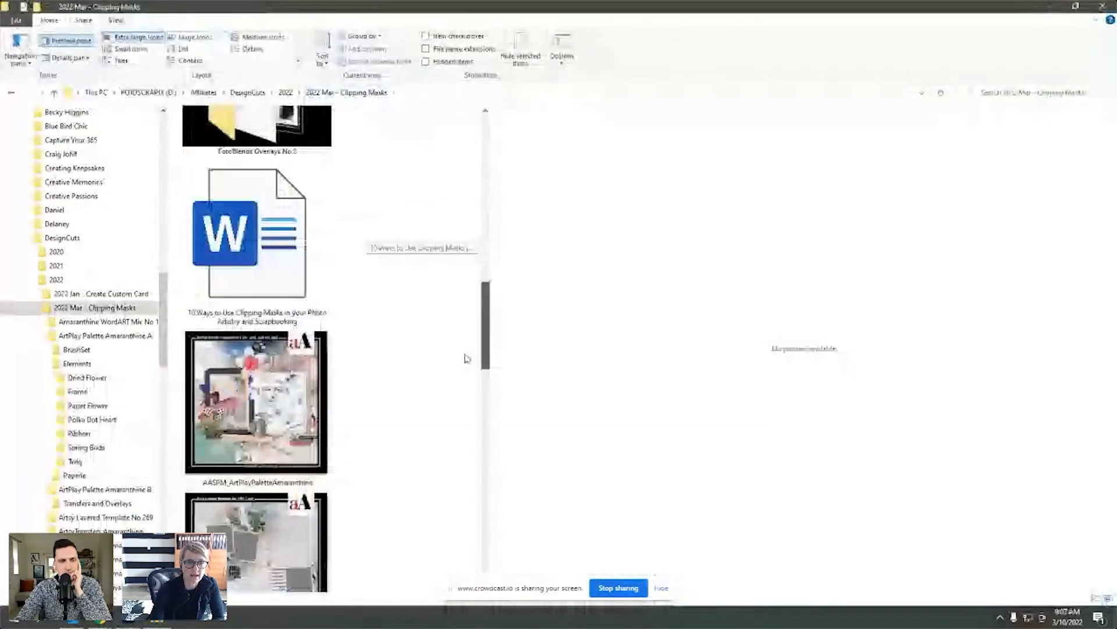
{"action": "scroll", "coordinate": [247, 415], "scroll_direction": "down", "scroll_amount": 5}
{"action": "left_click", "coordinate": [291, 449]}
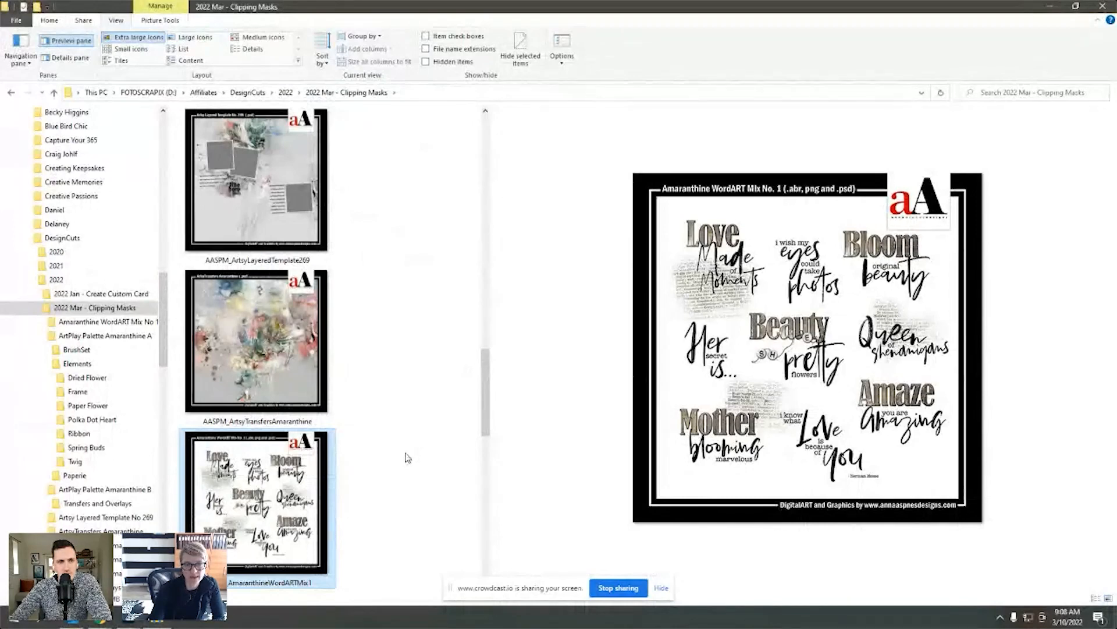
{"action": "scroll", "coordinate": [407, 396], "scroll_direction": "down", "scroll_amount": 5}
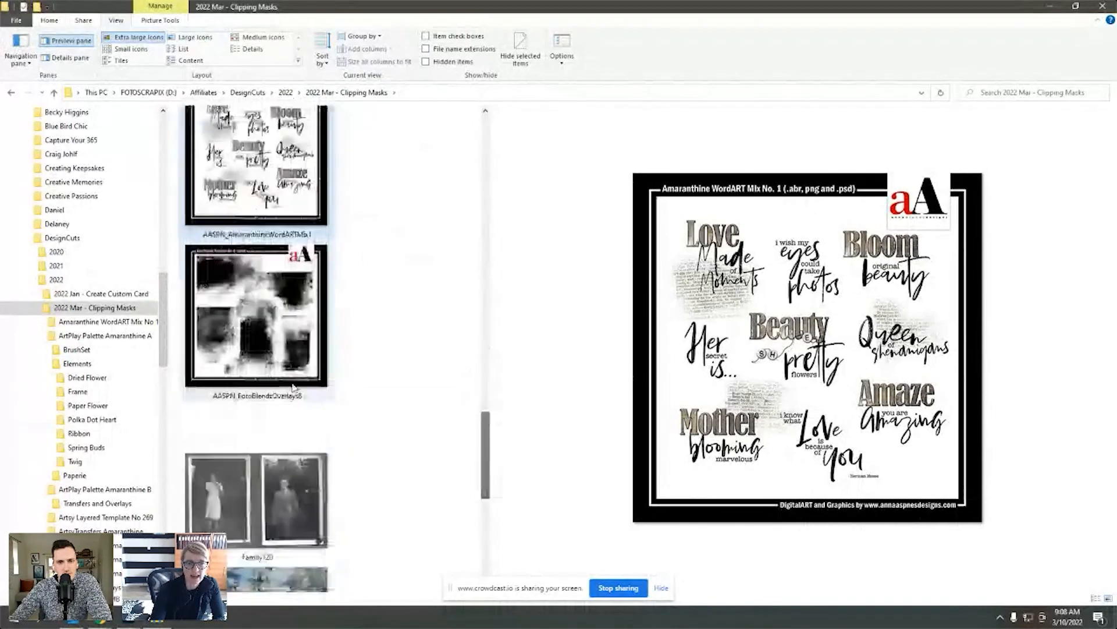
{"action": "left_click", "coordinate": [246, 320]}
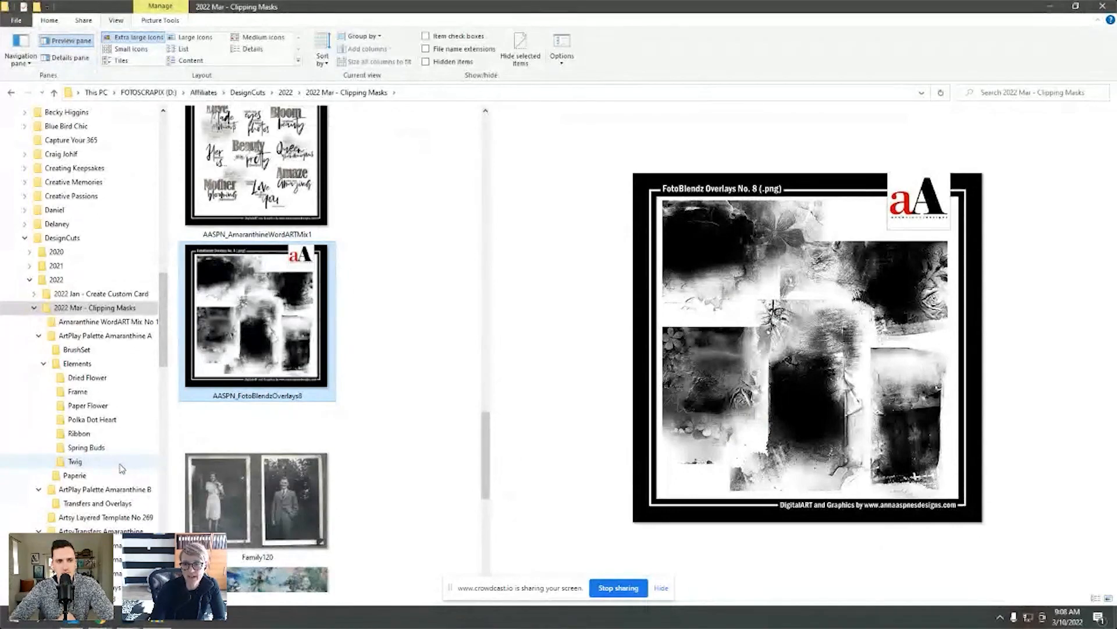
- Open AASPN_FotoBlendzOverlays8_2 from the FotoBlendz Overlays No 8 folder in Photoshop, and minimize the finished layout's window
{"action": "left_click_drag", "start_coordinate": [486, 466], "coordinate": [517, 256]}
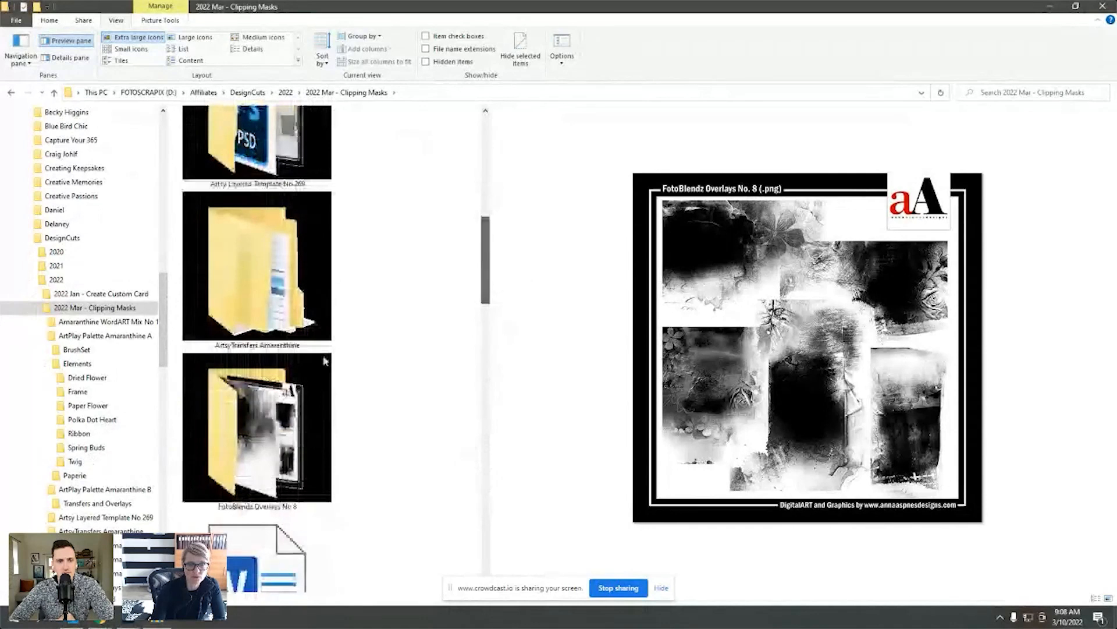
{"action": "double_click", "coordinate": [260, 421]}
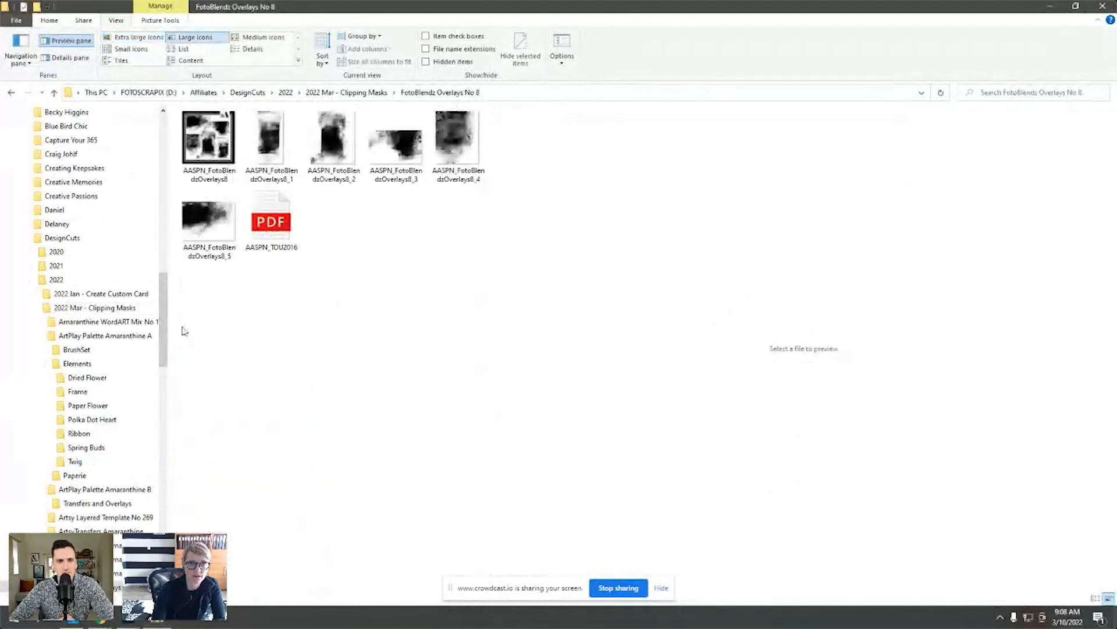
{"action": "left_click", "coordinate": [337, 150]}
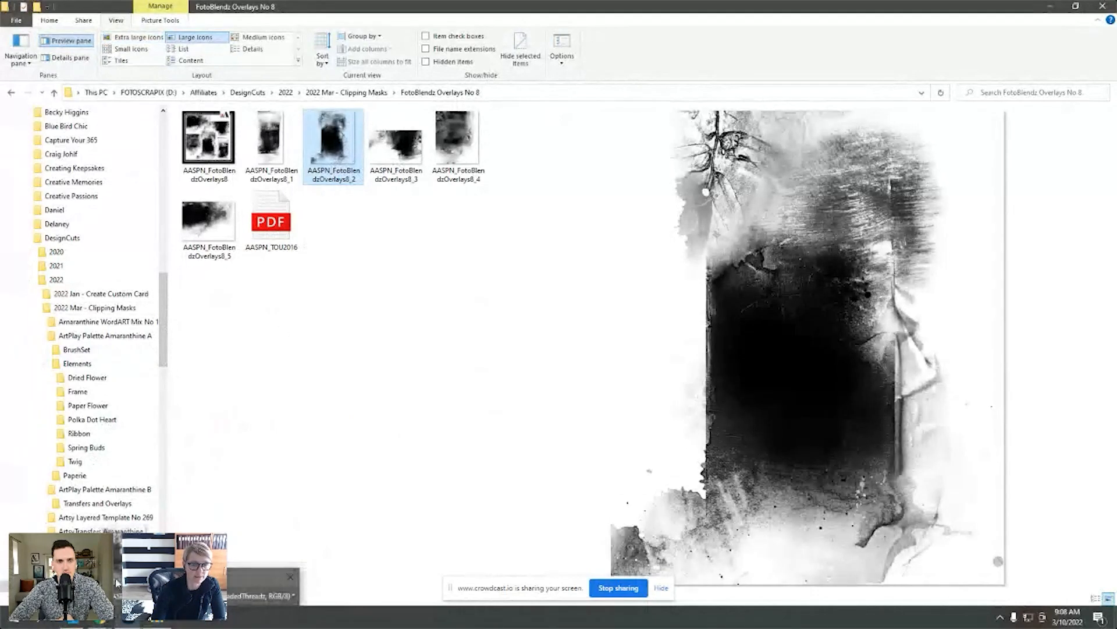
{"action": "left_click", "coordinate": [118, 583]}
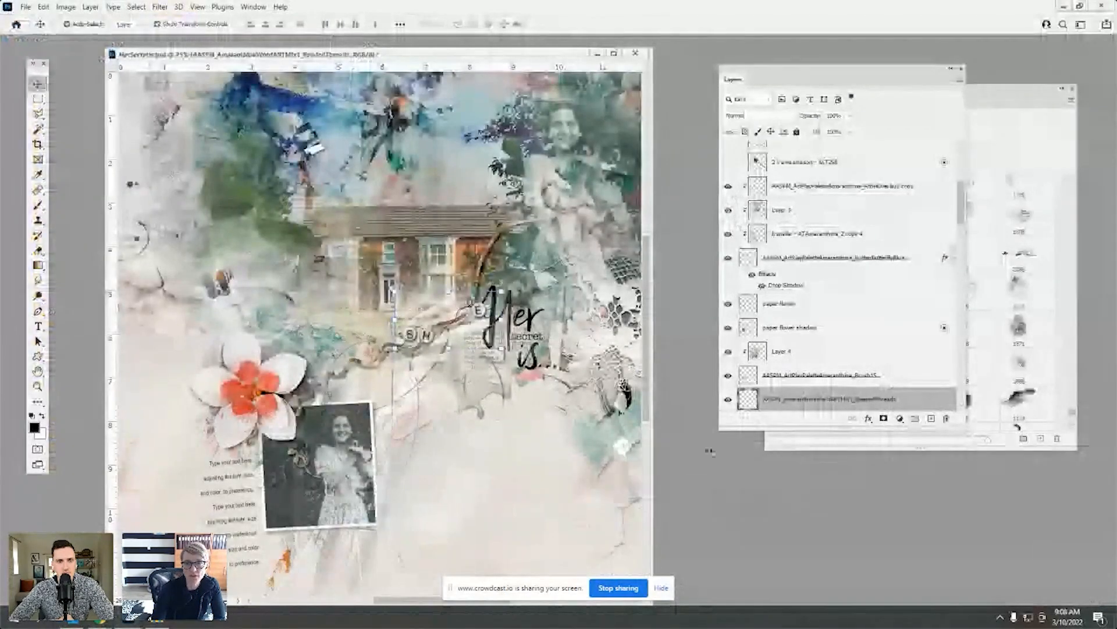
{"action": "left_click", "coordinate": [597, 54]}
{"action": "left_click_drag", "start_coordinate": [119, 43], "coordinate": [432, 83]}
- Create a new blank 12-inch-wide document from the second recent custom preset
{"action": "left_click", "coordinate": [26, 6]}
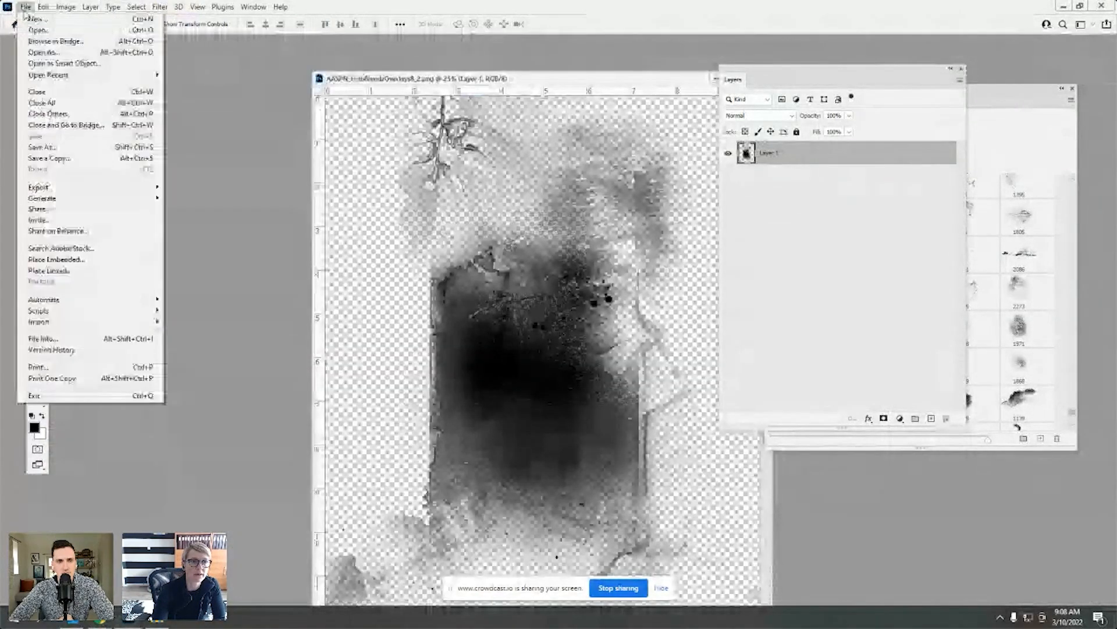
{"action": "left_click", "coordinate": [33, 19]}
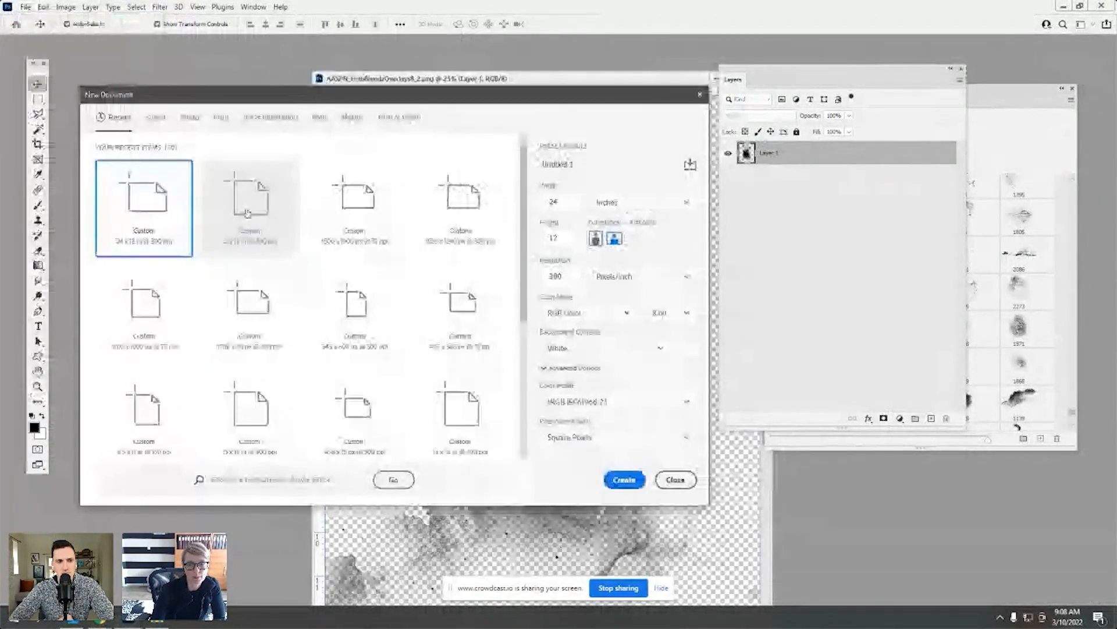
{"action": "left_click", "coordinate": [252, 210]}
{"action": "left_click", "coordinate": [619, 477]}
- Arrange the two document windows to overlap and copy the FotoBlendz overlay layer onto the blank document's left part
{"action": "left_click_drag", "start_coordinate": [575, 63], "coordinate": [353, 78]}
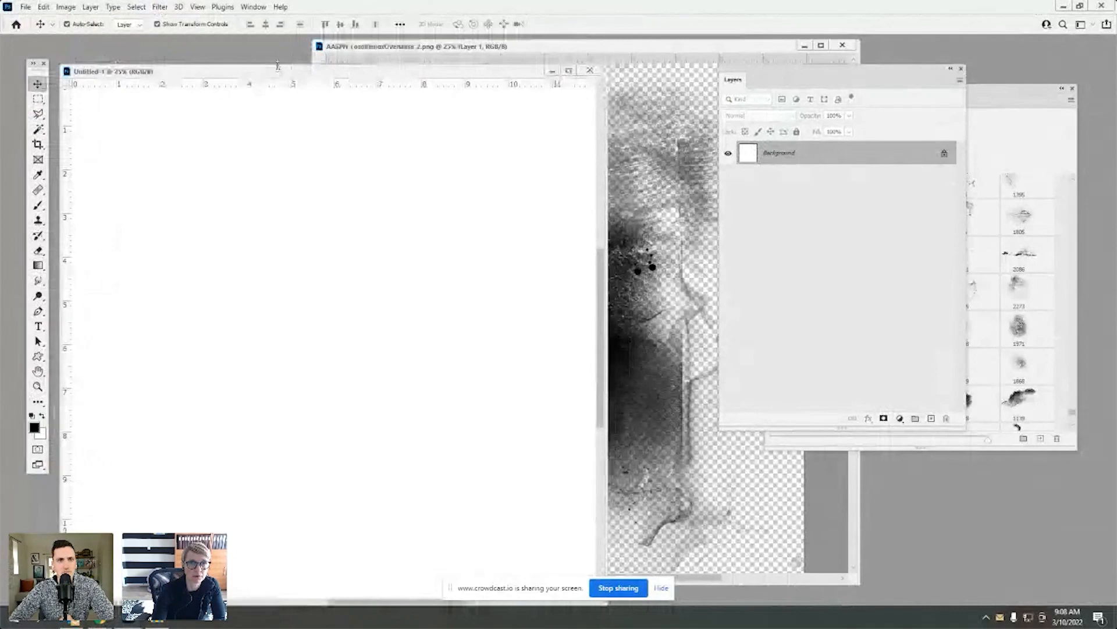
{"action": "left_click_drag", "start_coordinate": [285, 71], "coordinate": [285, 51]}
{"action": "left_click_drag", "start_coordinate": [594, 177], "coordinate": [642, 177]}
{"action": "left_click_drag", "start_coordinate": [675, 46], "coordinate": [685, 79]}
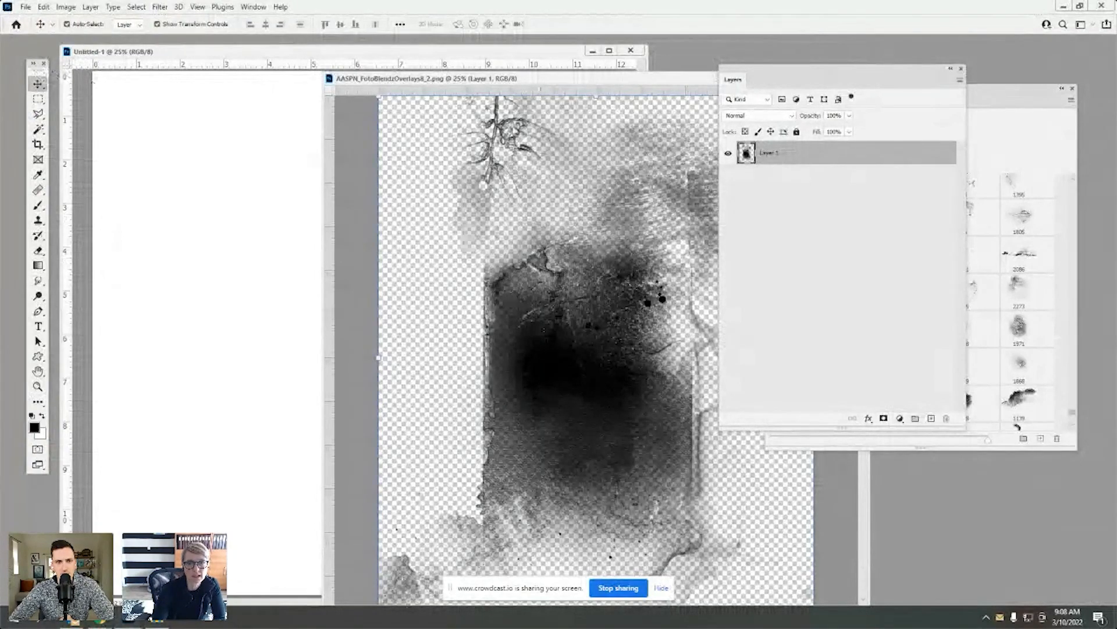
{"action": "left_click_drag", "start_coordinate": [581, 336], "coordinate": [263, 285]}
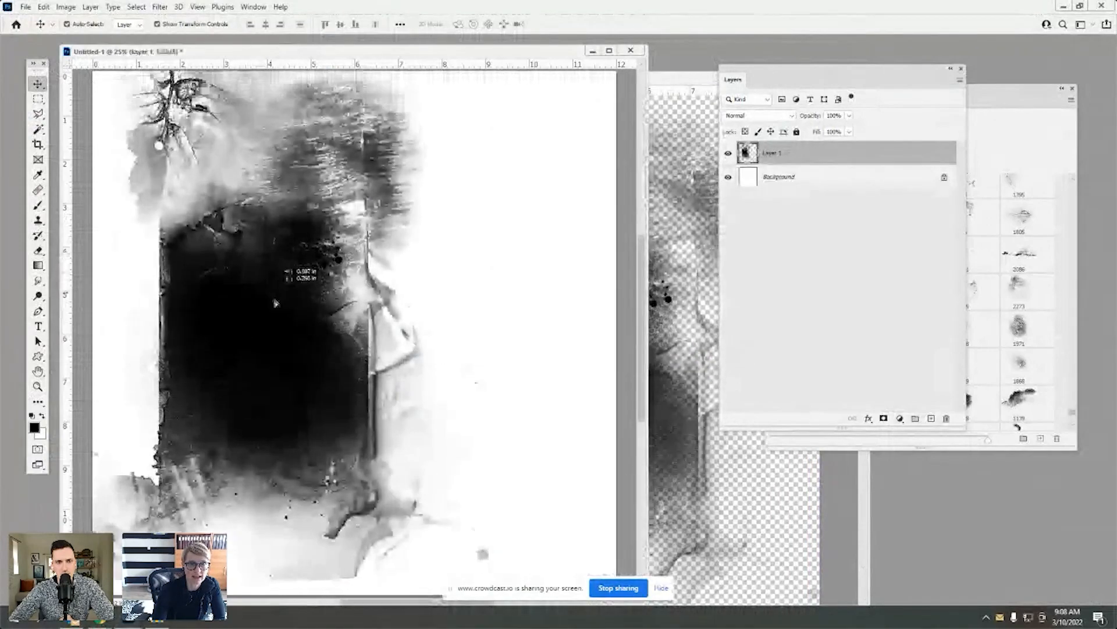
- Align the overlay layer with the blank page's upper-left corner and close the original overlay document
{"action": "left_click", "coordinate": [359, 304]}
{"action": "left_click_drag", "start_coordinate": [360, 304], "coordinate": [309, 303]}
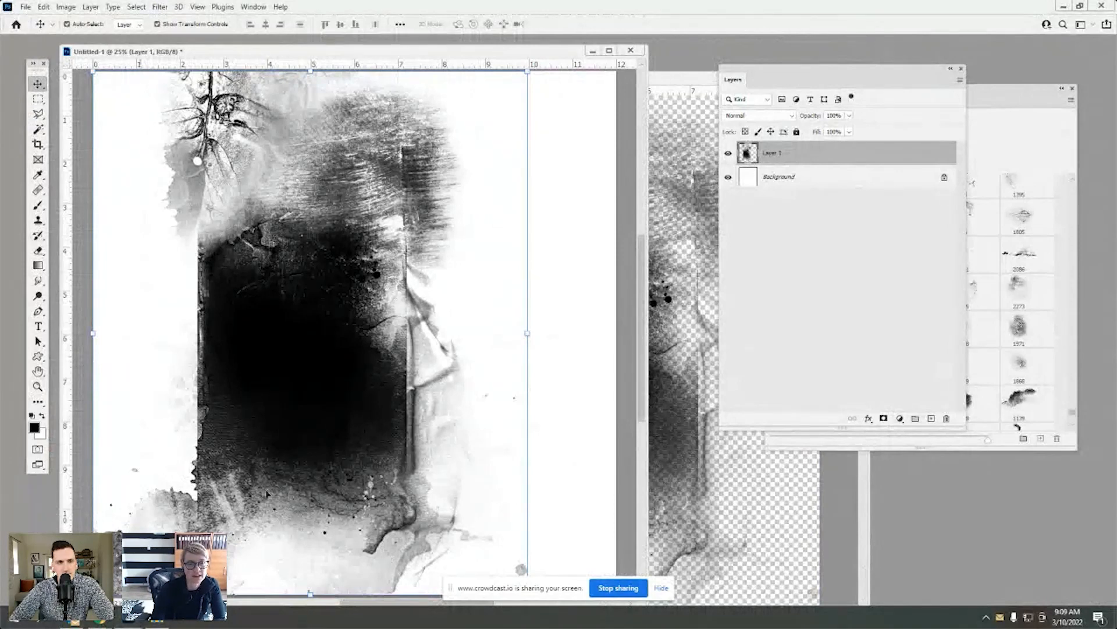
{"action": "left_click", "coordinate": [674, 313]}
{"action": "left_click_drag", "start_coordinate": [657, 81], "coordinate": [540, 102]}
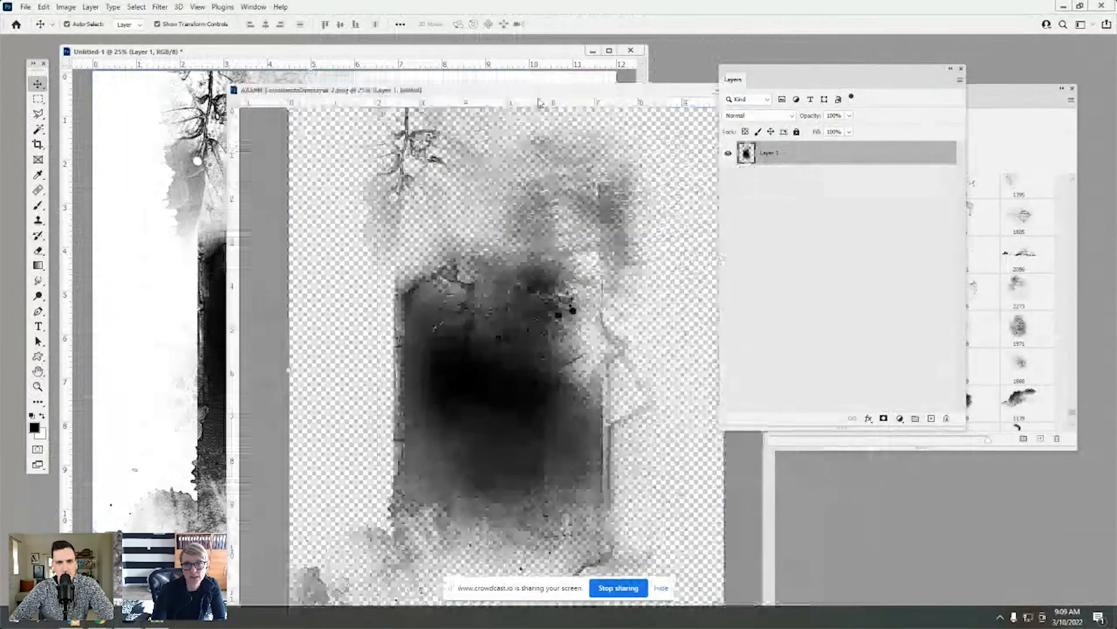
{"action": "key", "text": "ctrl+w"}
- Widen the document window, shift the overlay to the middle of the page and rotate it 90° clockwise
{"action": "left_click_drag", "start_coordinate": [648, 245], "coordinate": [742, 246]}
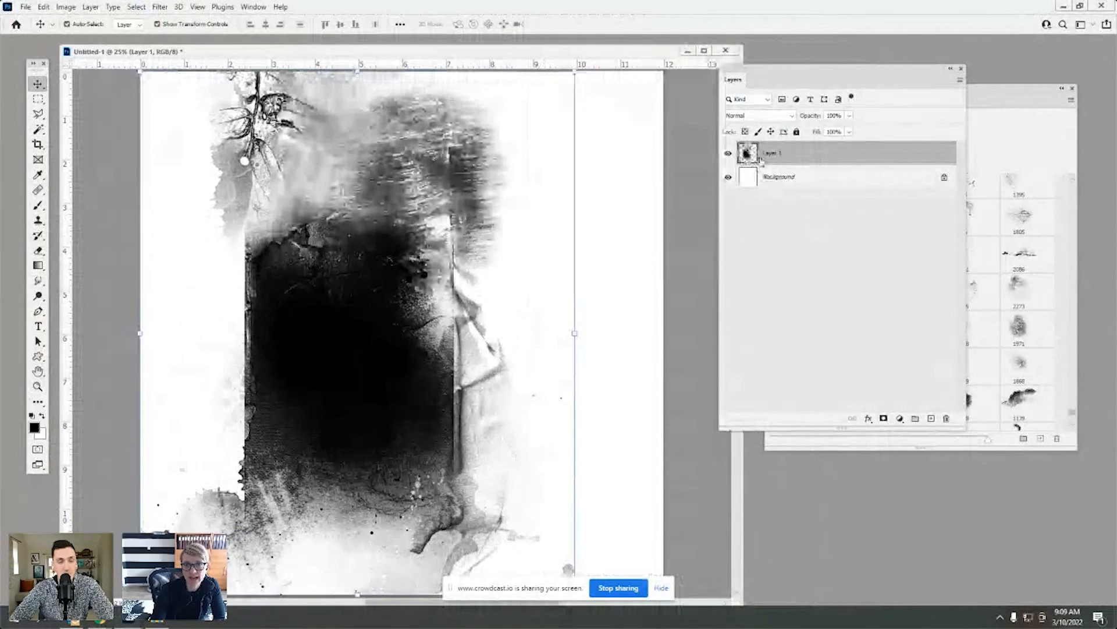
{"action": "left_click_drag", "start_coordinate": [521, 588], "coordinate": [905, 579]}
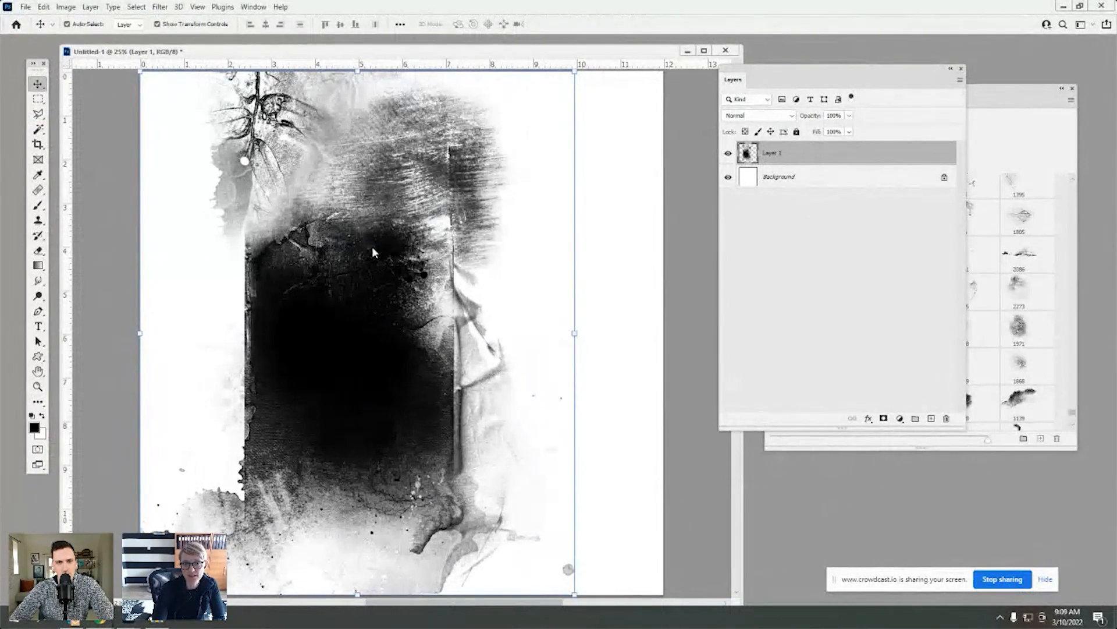
{"action": "left_click_drag", "start_coordinate": [473, 264], "coordinate": [512, 269]}
{"action": "left_click_drag", "start_coordinate": [613, 75], "coordinate": [438, 212]}
{"action": "left_click", "coordinate": [559, 25]}
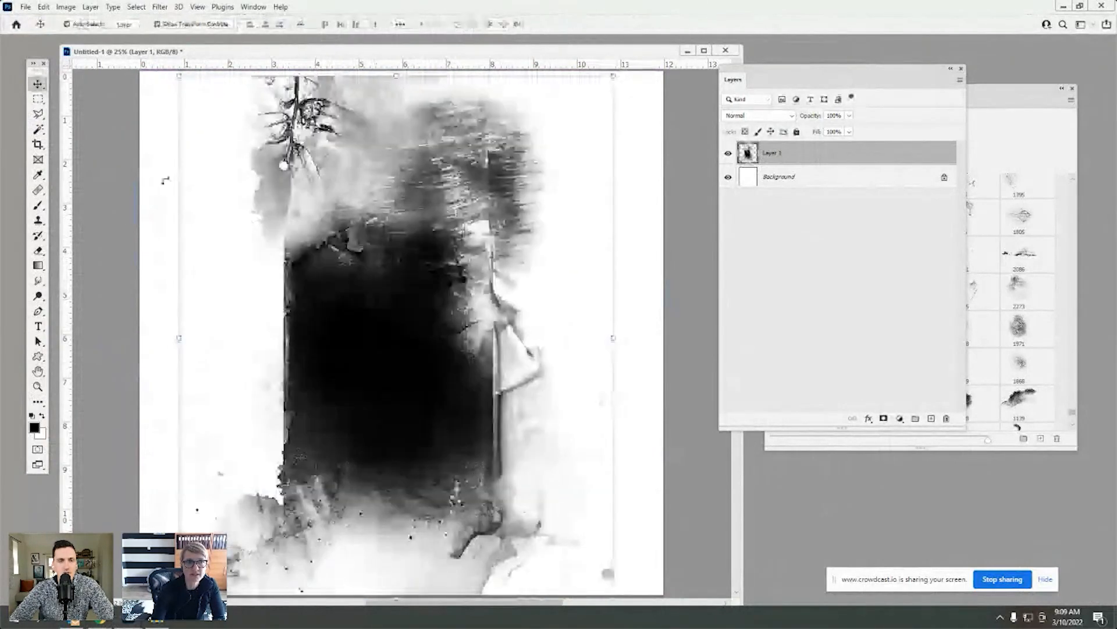
{"action": "left_click", "coordinate": [43, 7]}
{"action": "mouse_move", "coordinate": [60, 273]}
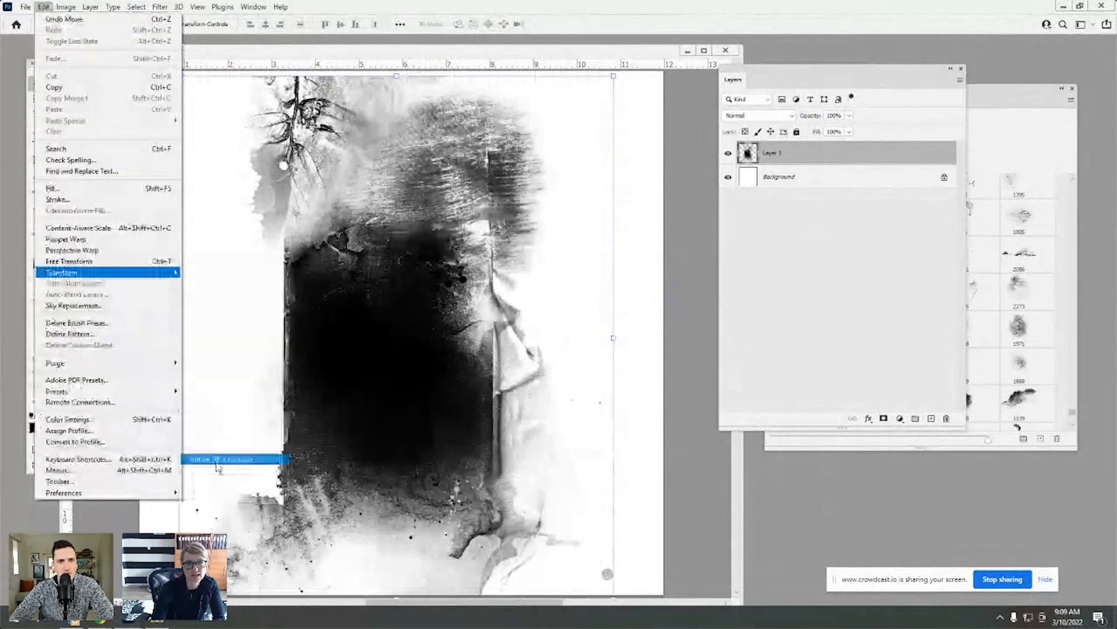
{"action": "left_click", "coordinate": [224, 459]}
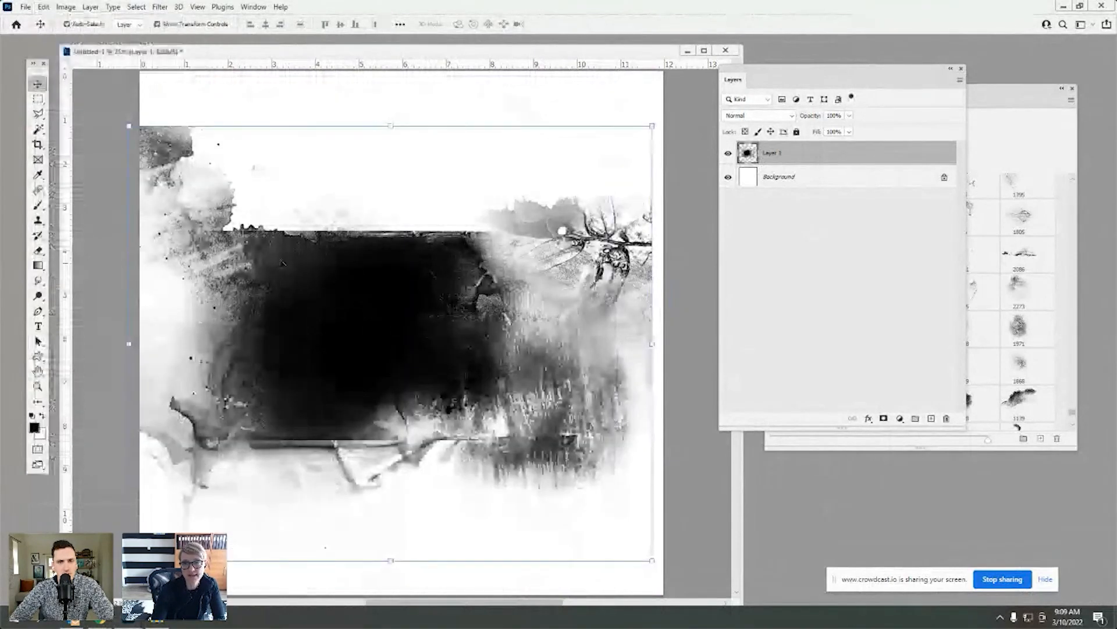
- Add a layer mask to the overlay and hide its left edge in black with brush 2529 from AASPM_ArtPlayPaletteAmaranthineLARGE, angled at -87°
{"action": "left_click", "coordinate": [884, 418]}
{"action": "left_click", "coordinate": [37, 208]}
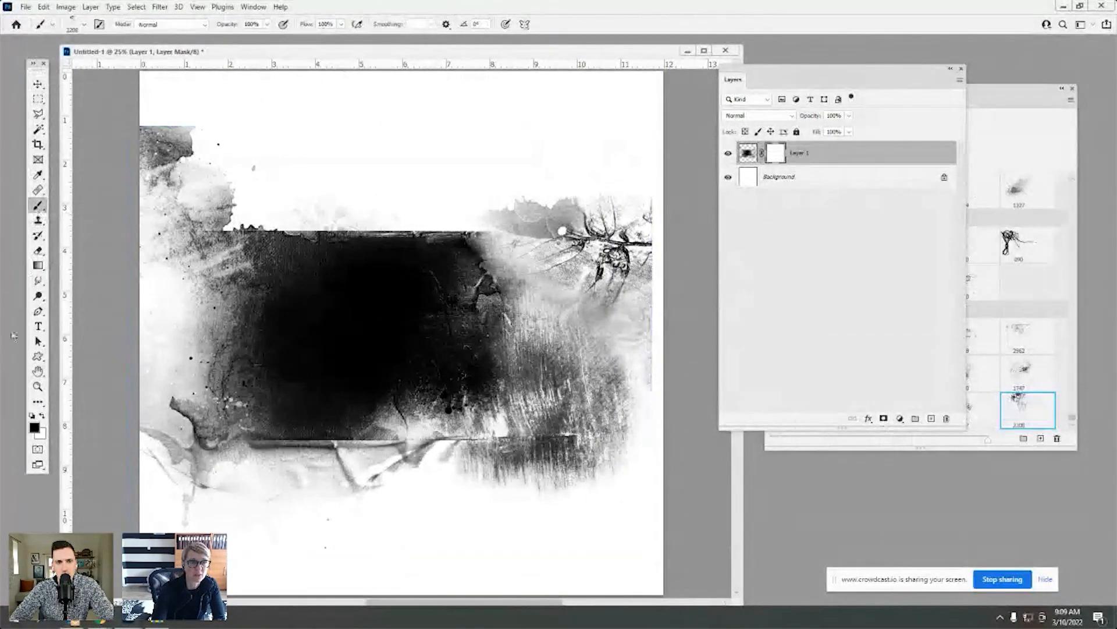
{"action": "left_click", "coordinate": [82, 25]}
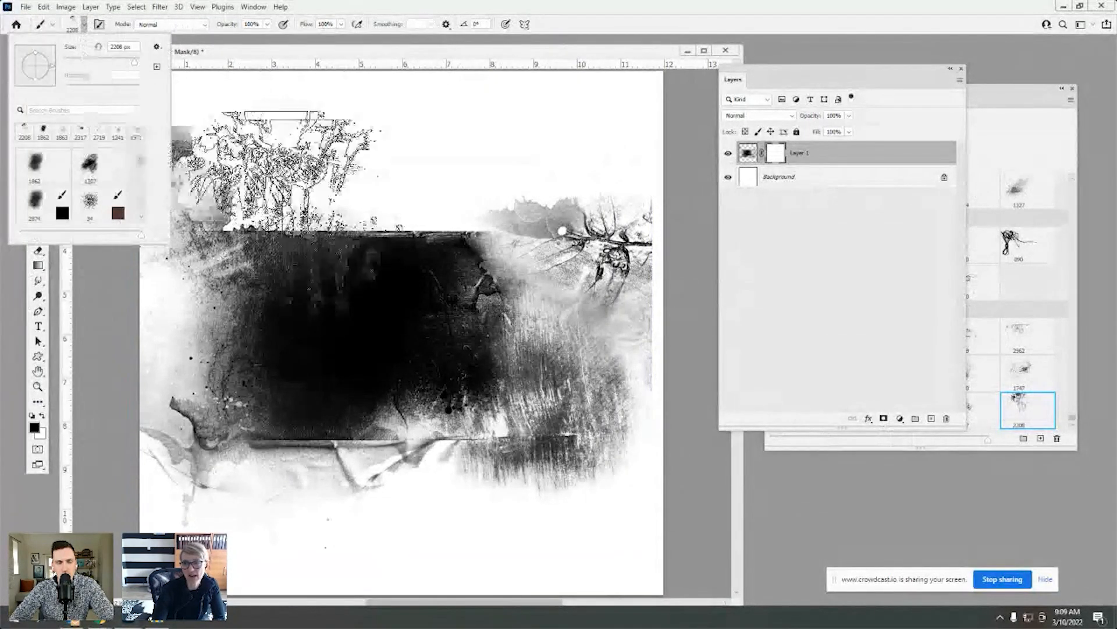
{"action": "left_click", "coordinate": [1072, 367]}
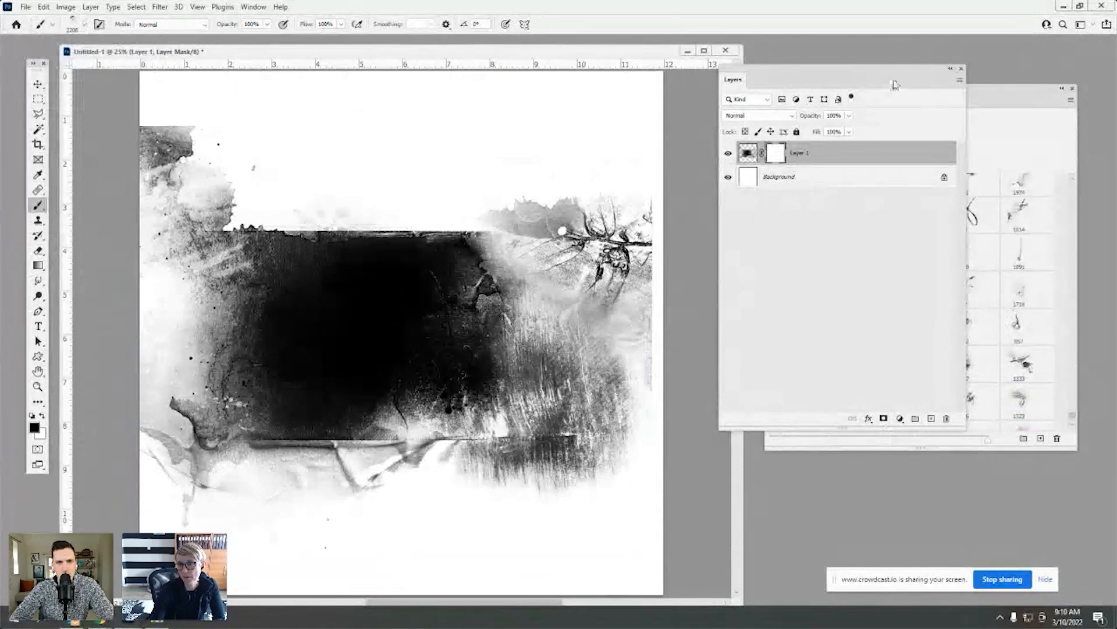
{"action": "mouse_move", "coordinate": [851, 85]}
{"action": "left_mouse_down"}
{"action": "mouse_move", "coordinate": [713, 168]}
{"action": "mouse_move", "coordinate": [912, 519]}
{"action": "left_mouse_up"}
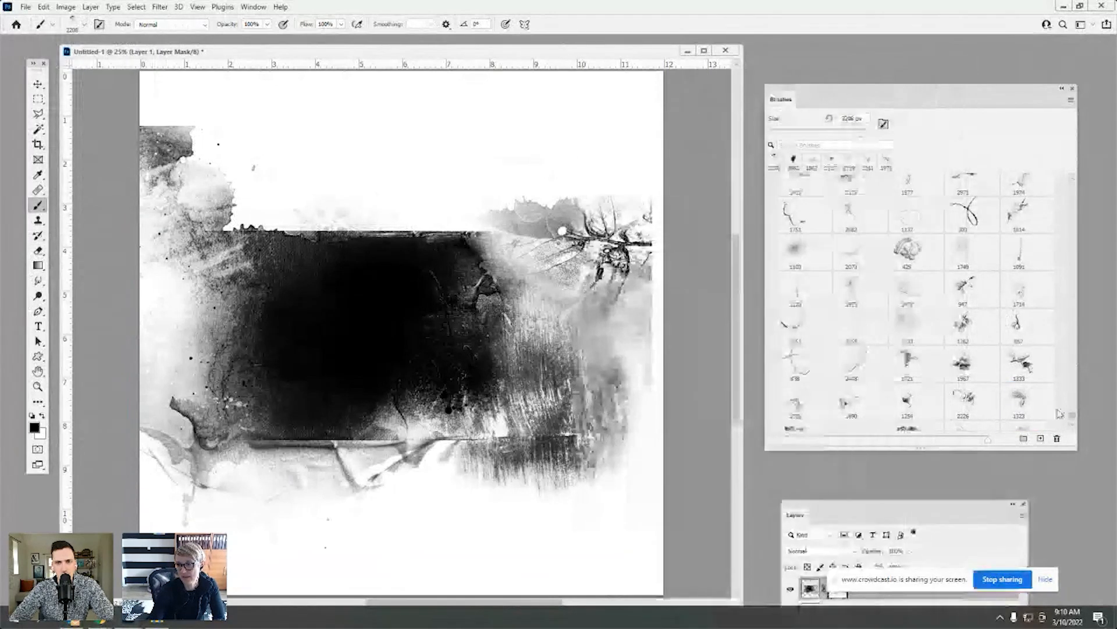
{"action": "left_click", "coordinate": [971, 300]}
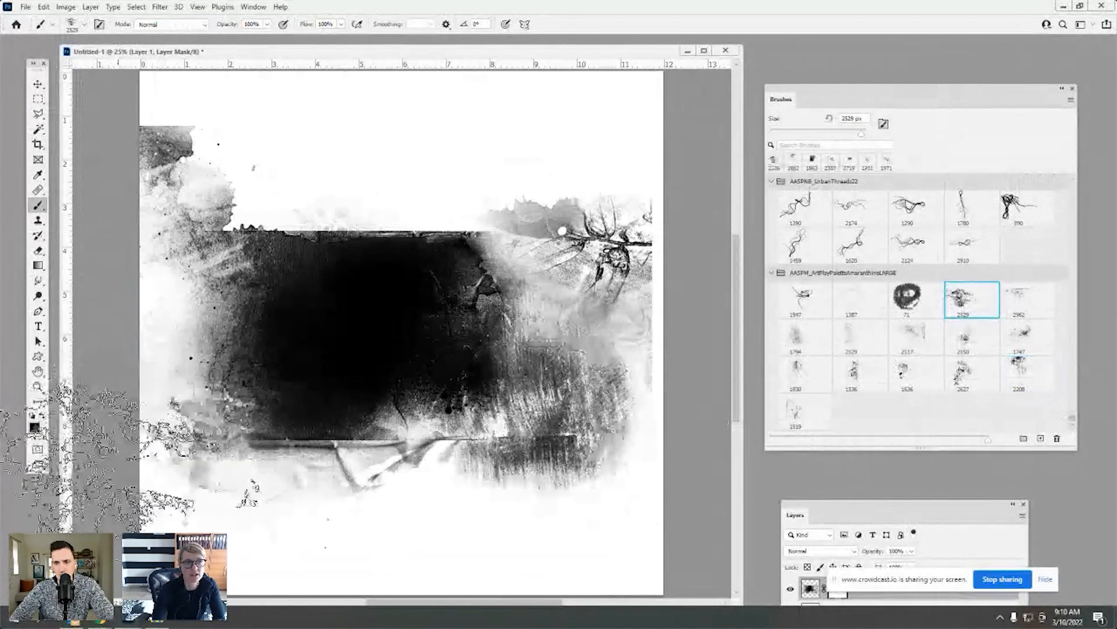
{"action": "left_click", "coordinate": [72, 25]}
{"action": "left_click", "coordinate": [37, 83]}
{"action": "left_click", "coordinate": [85, 276]}
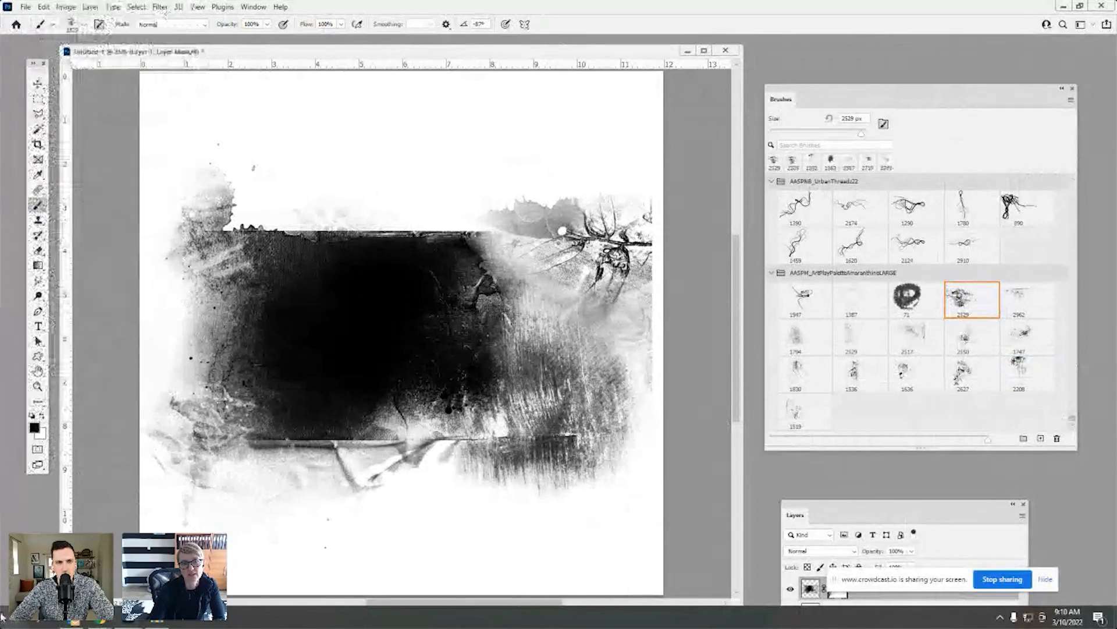
- Delete the overlay's layer mask without applying it
{"action": "mouse_move", "coordinate": [786, 101]}
{"action": "left_mouse_down"}
{"action": "mouse_move", "coordinate": [888, 125]}
{"action": "mouse_move", "coordinate": [884, 135]}
{"action": "left_mouse_up"}
{"action": "left_click_drag", "start_coordinate": [797, 513], "coordinate": [789, 78]}
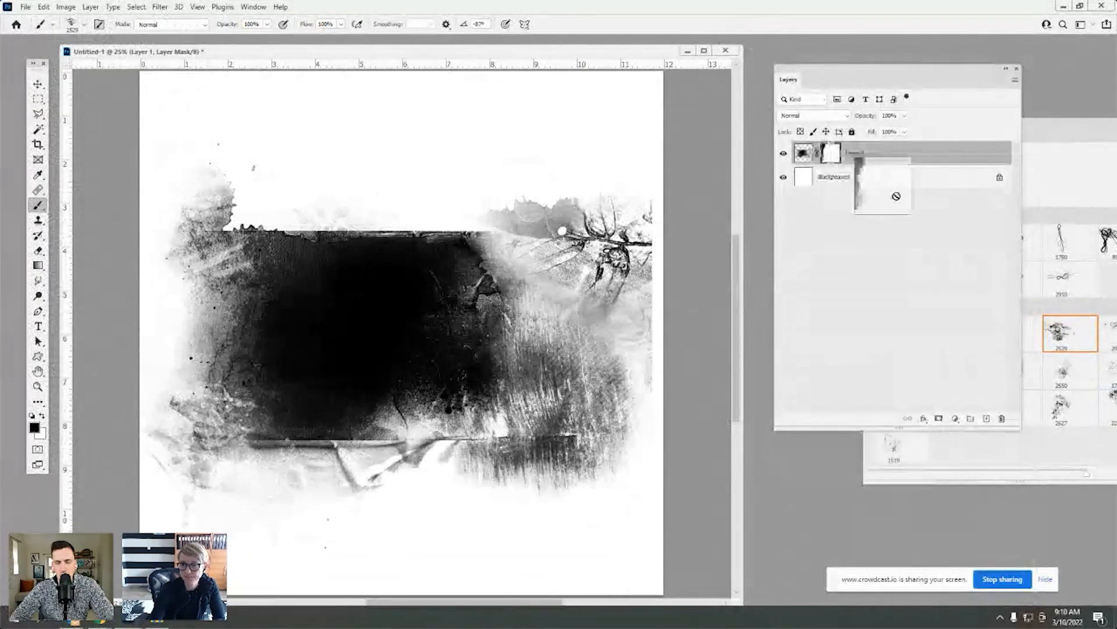
{"action": "left_click_drag", "start_coordinate": [834, 156], "coordinate": [1001, 418]}
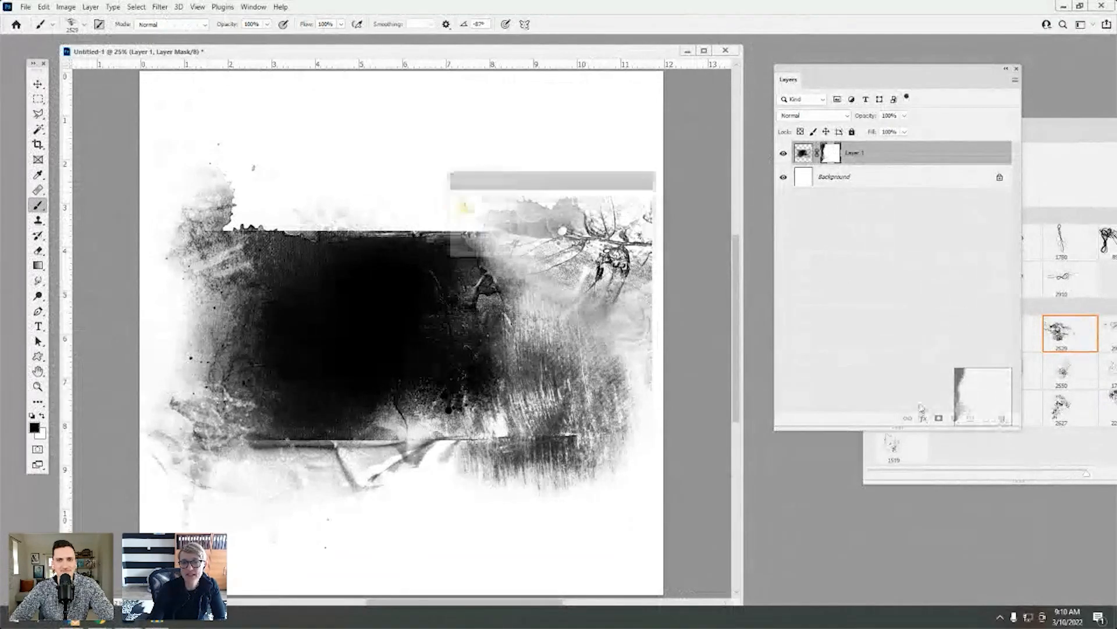
{"action": "left_click", "coordinate": [599, 230]}
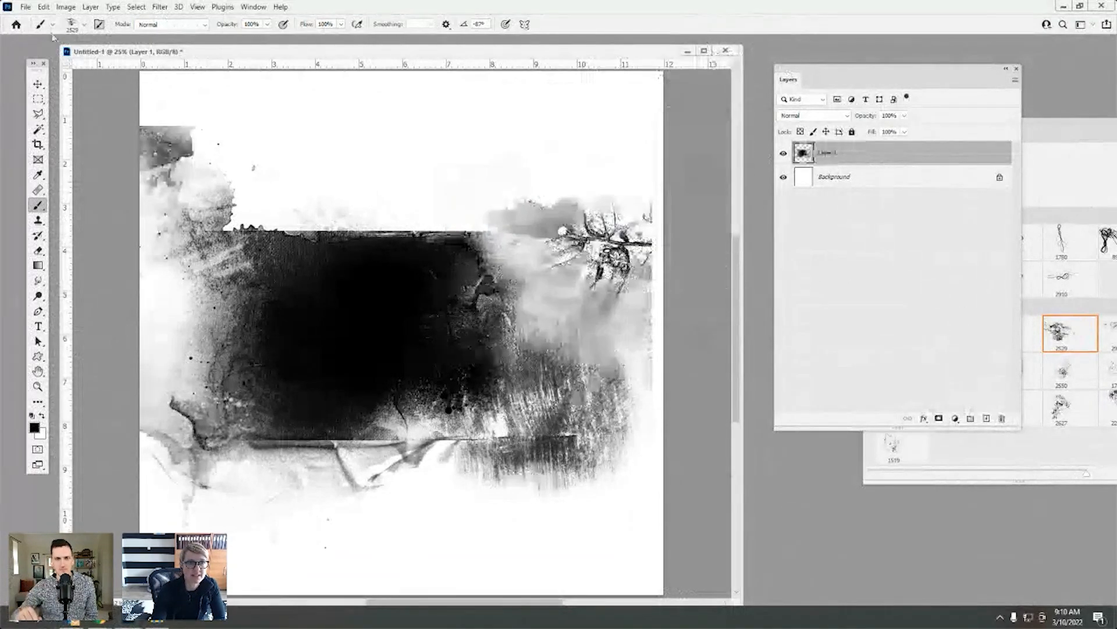
- Move the overlay up and slightly right so it meets the page's upper and side edges
{"action": "left_click", "coordinate": [37, 87]}
{"action": "left_click_drag", "start_coordinate": [186, 244], "coordinate": [198, 189]}
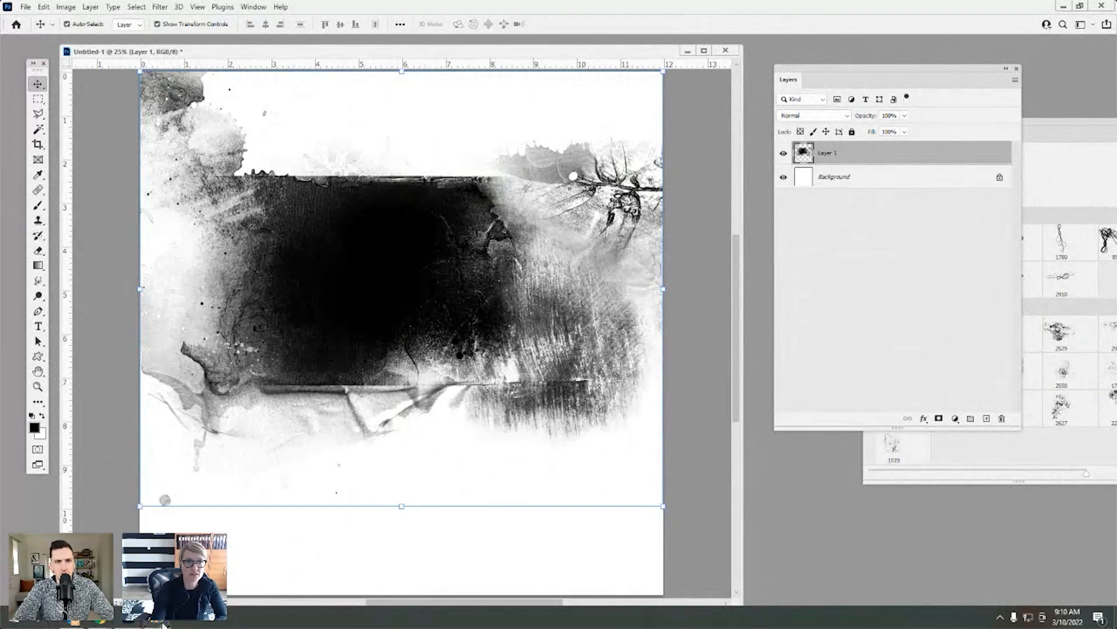
- Switch to File Explorer and open the house photo from the 2022 Mar - Clipping Masks folder in Photoshop
{"action": "left_click", "coordinate": [165, 624]}
{"action": "left_click", "coordinate": [286, 92]}
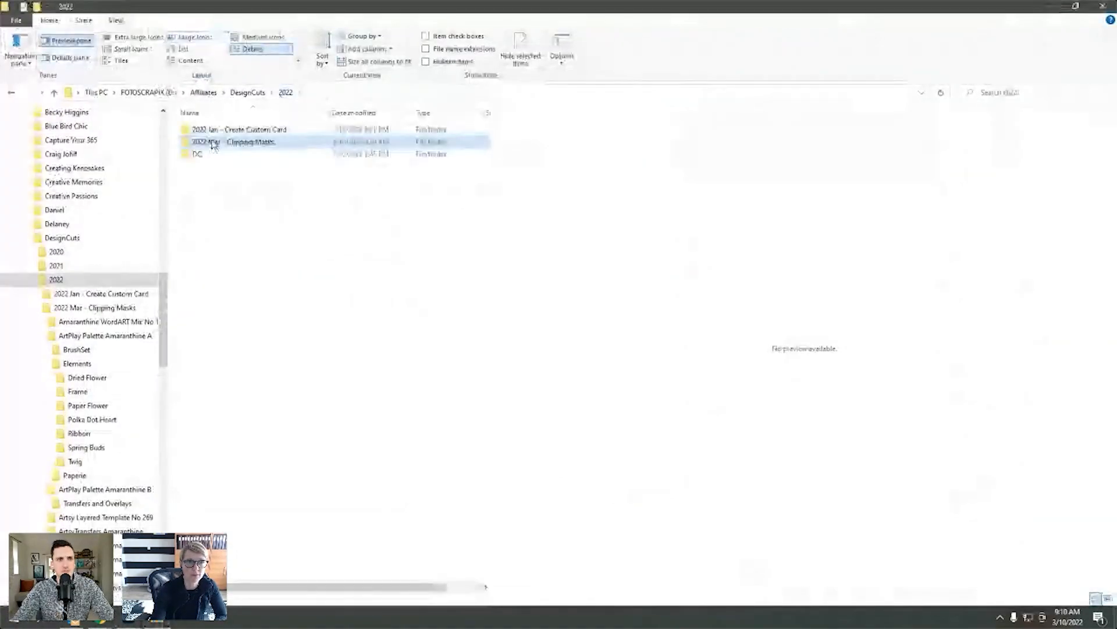
{"action": "double_click", "coordinate": [327, 147]}
{"action": "mouse_move", "coordinate": [485, 185]}
{"action": "left_mouse_down"}
{"action": "mouse_move", "coordinate": [462, 489]}
{"action": "mouse_move", "coordinate": [485, 174]}
{"action": "mouse_move", "coordinate": [483, 186]}
{"action": "left_mouse_up"}
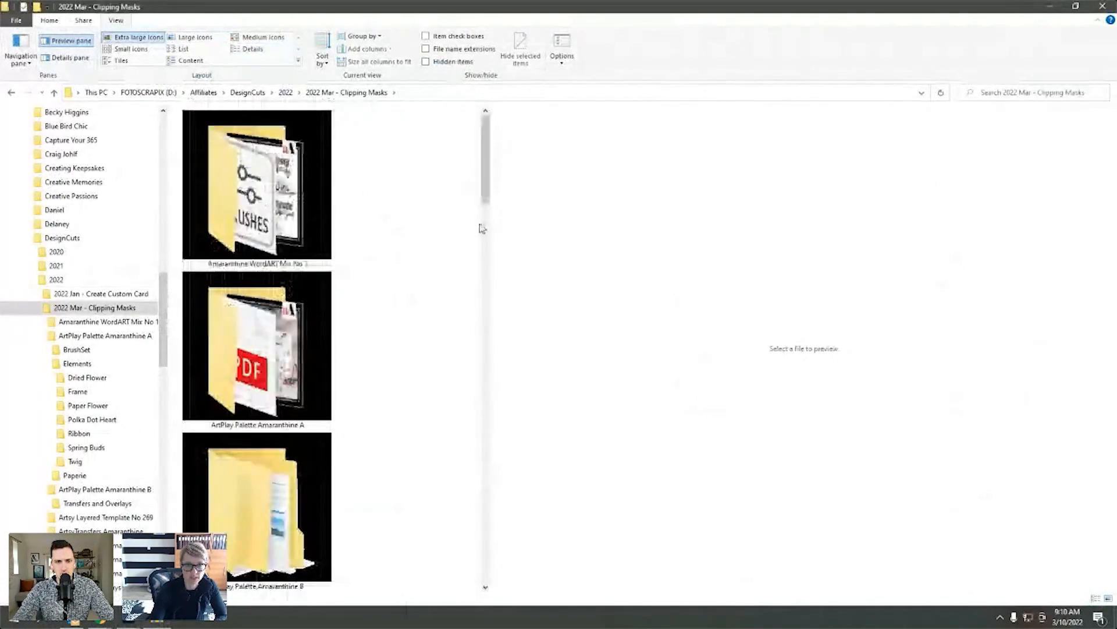
{"action": "scroll", "coordinate": [201, 568], "scroll_direction": "down", "scroll_amount": 10}
{"action": "left_click", "coordinate": [227, 526]}
{"action": "left_click_drag", "start_coordinate": [225, 525], "coordinate": [815, 489]}
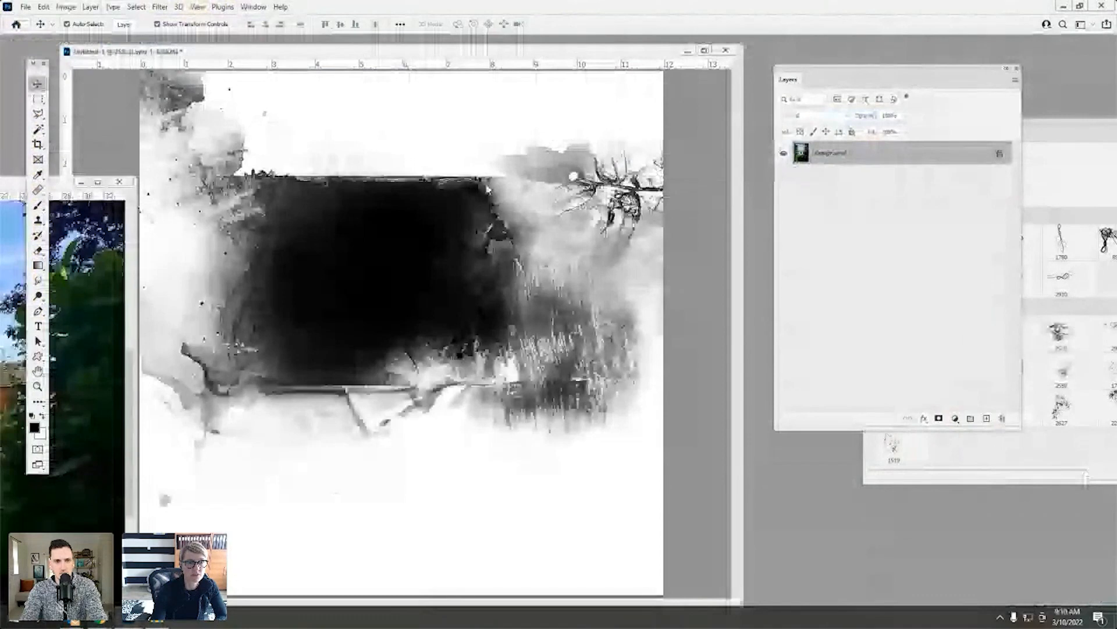
- Copy the house photo into the page as a layer above the overlay and scale it proportionally to the page's width
{"action": "left_click", "coordinate": [490, 221]}
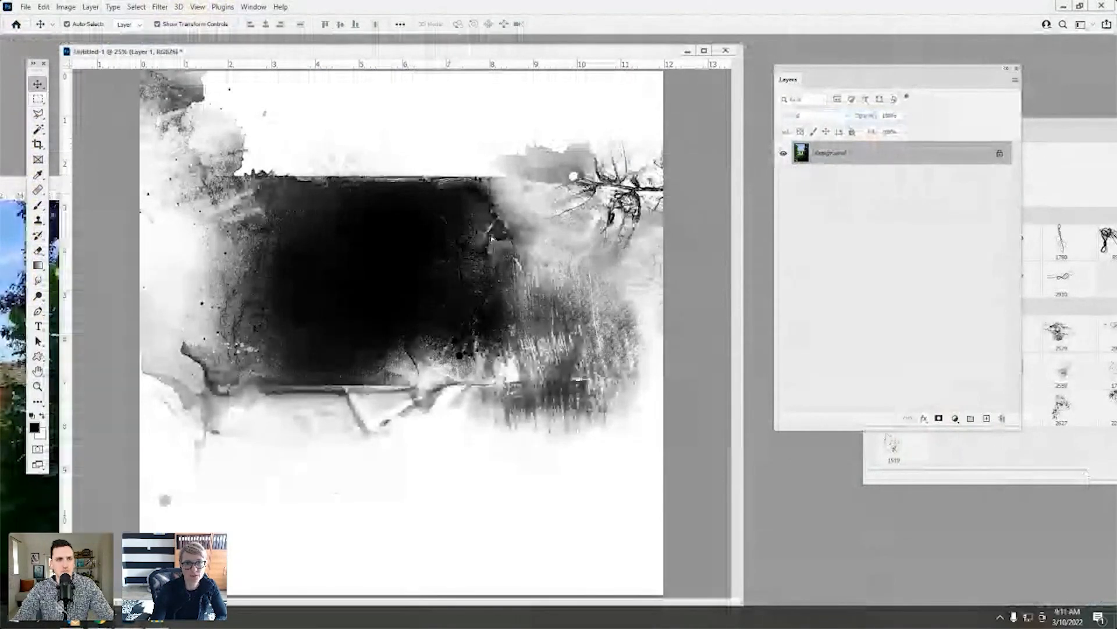
{"action": "left_click_drag", "start_coordinate": [492, 239], "coordinate": [443, 249]}
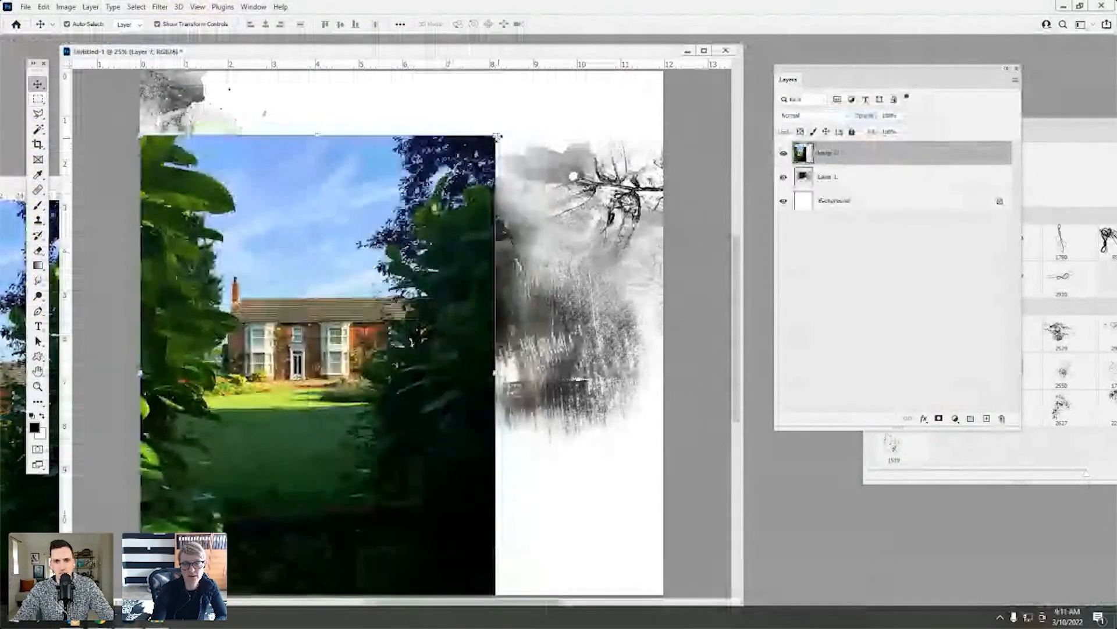
{"action": "left_click_drag", "start_coordinate": [498, 136], "coordinate": [667, 126]}
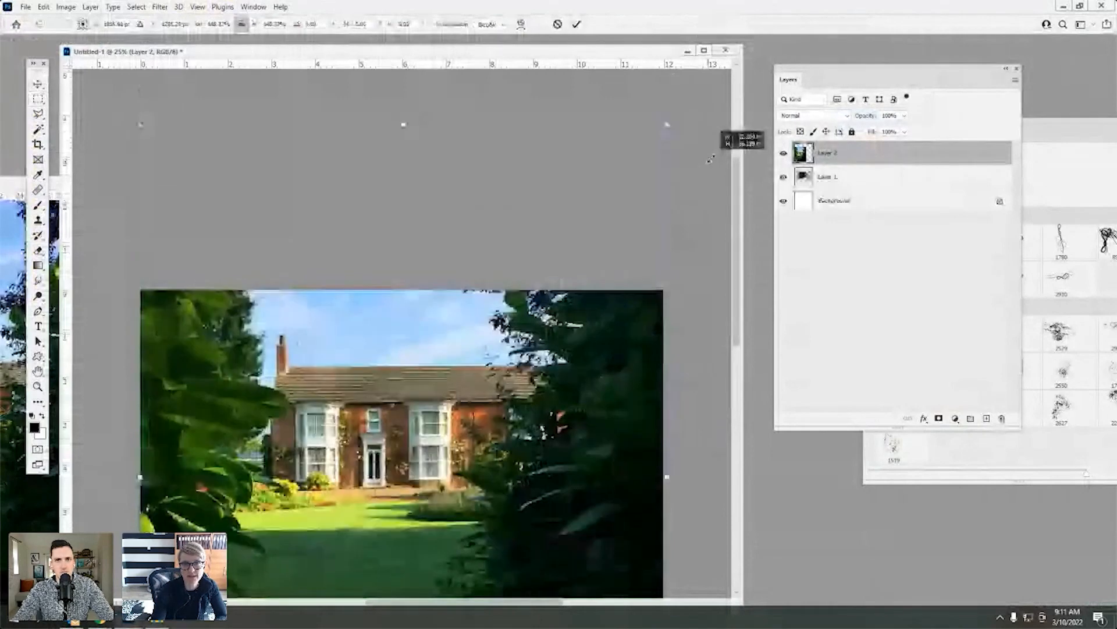
{"action": "left_click", "coordinate": [576, 24]}
- Move the photo down so the house lies over the overlay's dark area, checking the placement by hiding and showing the photo layer
{"action": "left_click", "coordinate": [198, 7]}
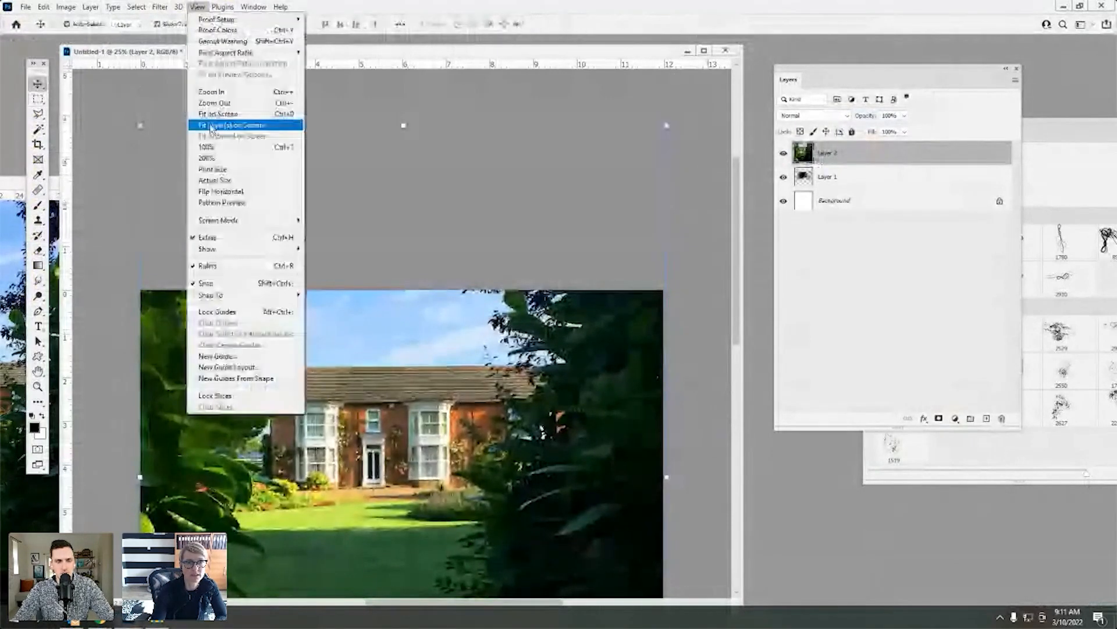
{"action": "left_click", "coordinate": [236, 100]}
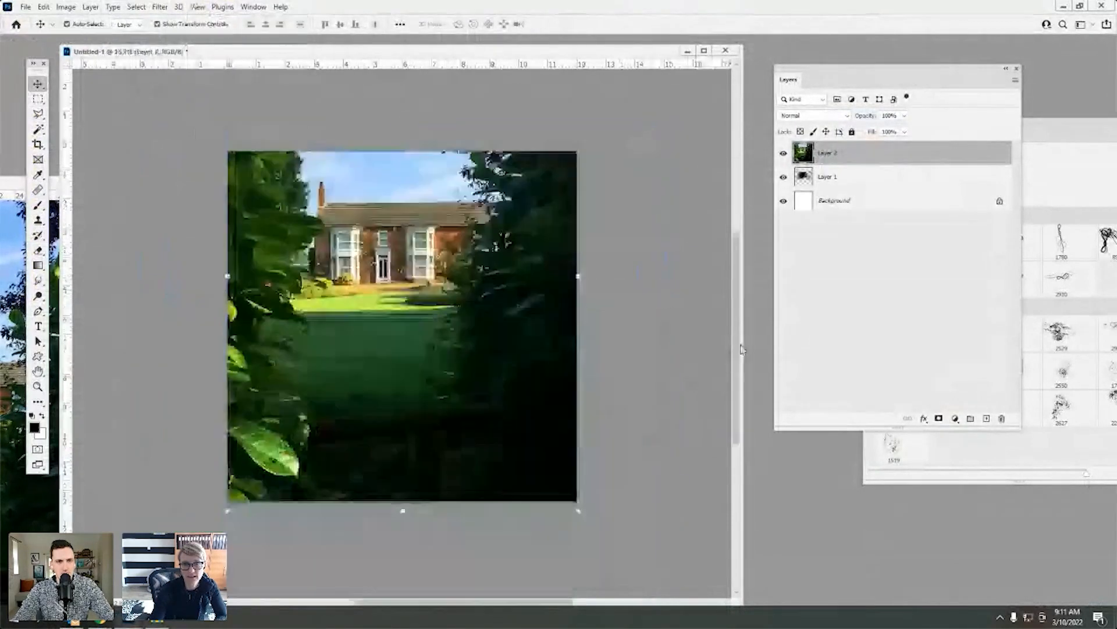
{"action": "left_click_drag", "start_coordinate": [481, 273], "coordinate": [479, 294]}
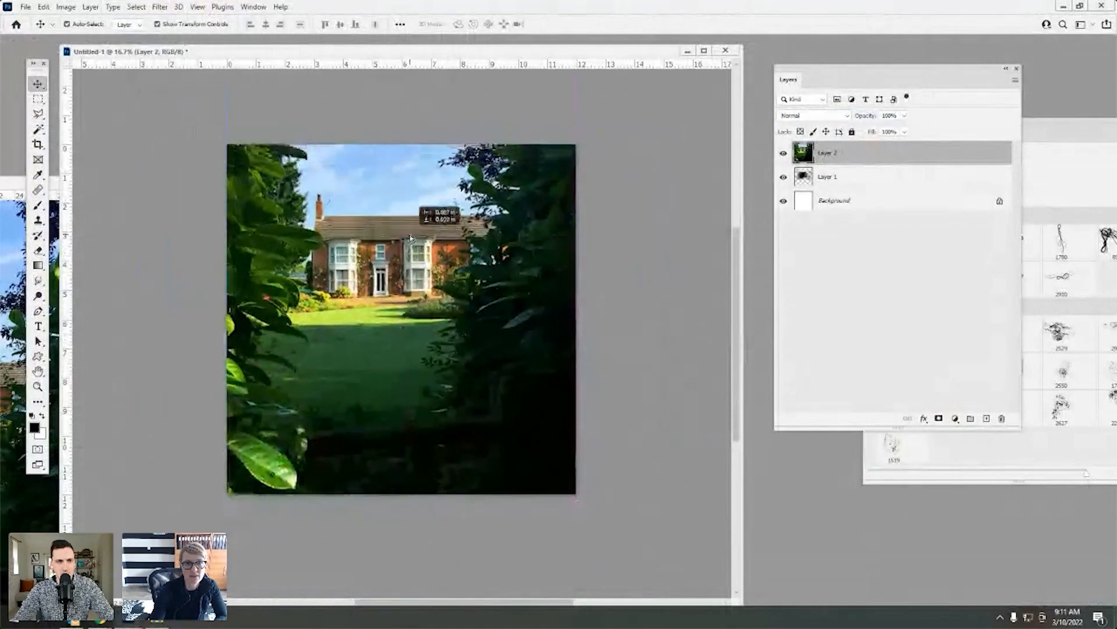
{"action": "left_click", "coordinate": [784, 154]}
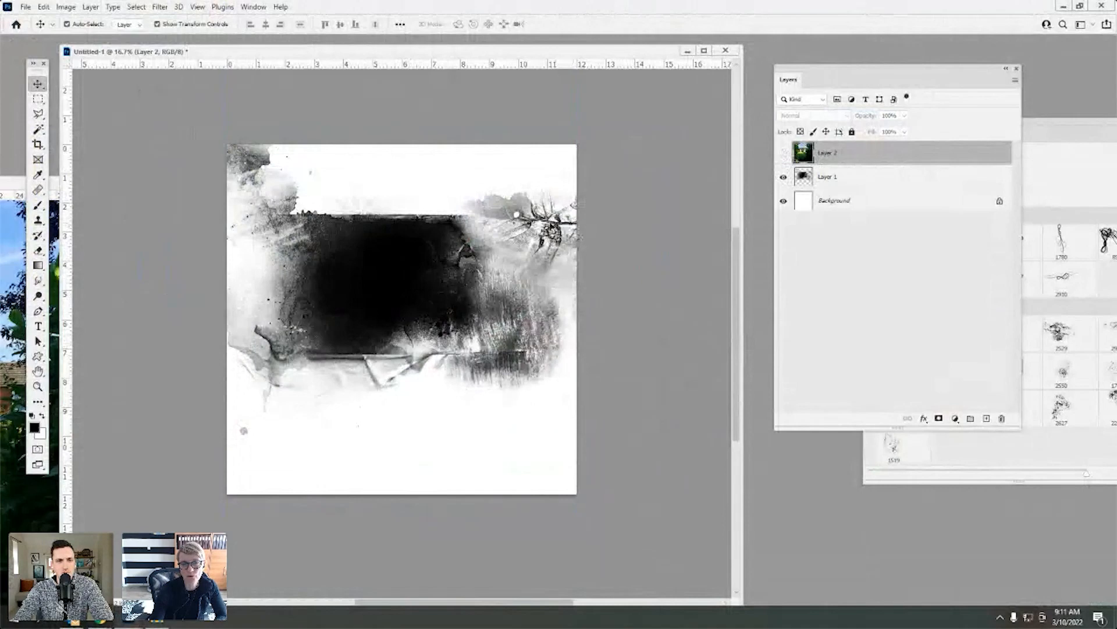
{"action": "left_click", "coordinate": [784, 153]}
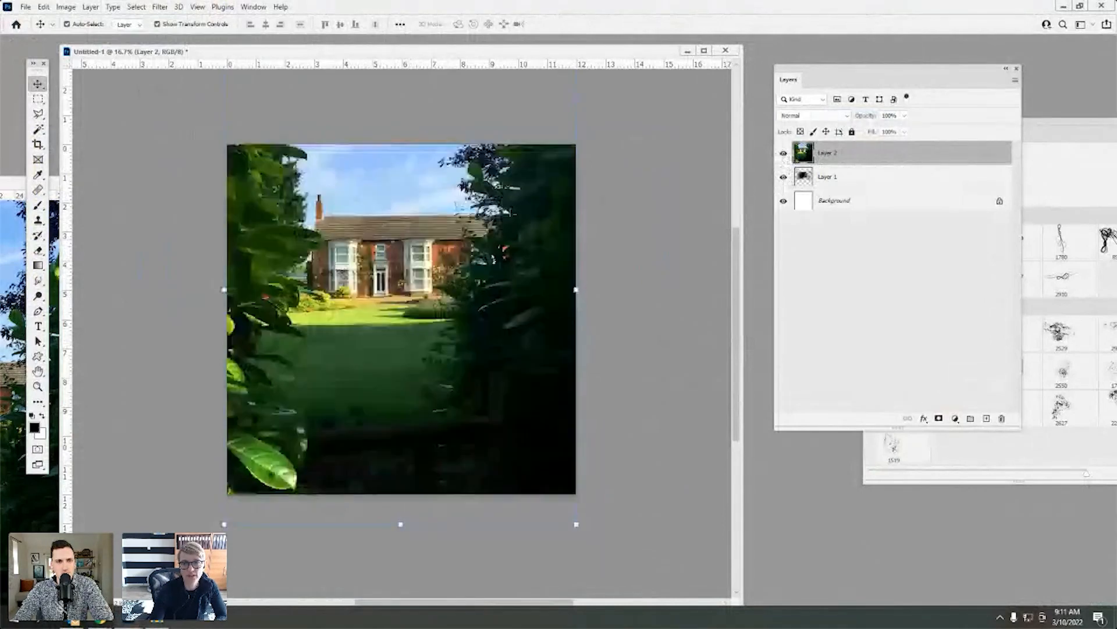
- Clip the photo layer to the overlay layer and shift the photo down to bring the roof and sky into the mask
{"action": "left_click", "coordinate": [90, 7]}
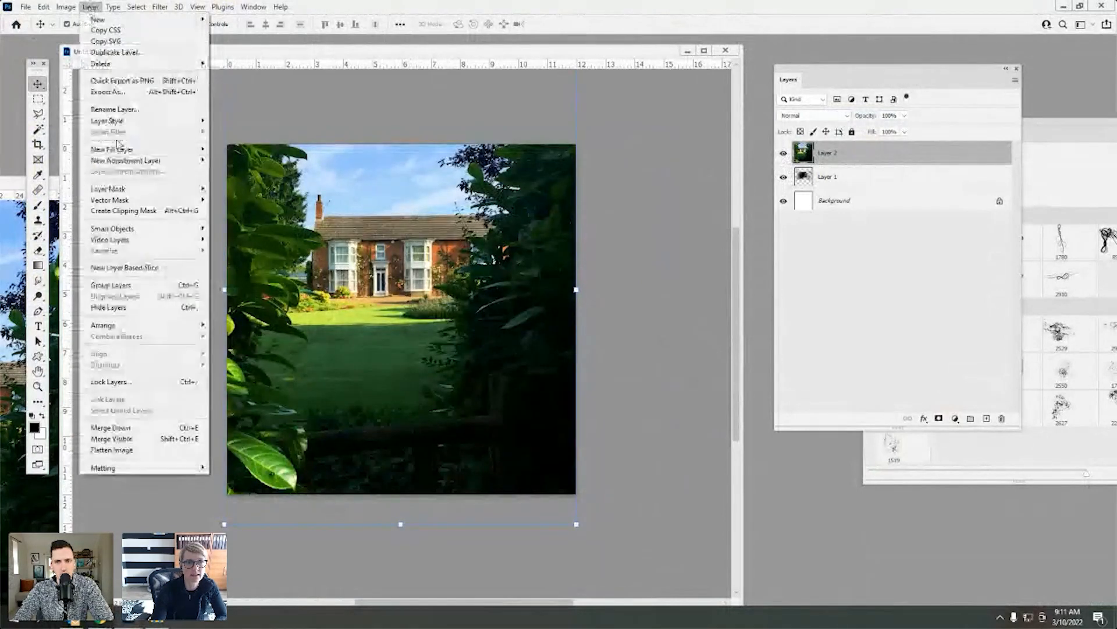
{"action": "left_click", "coordinate": [116, 212]}
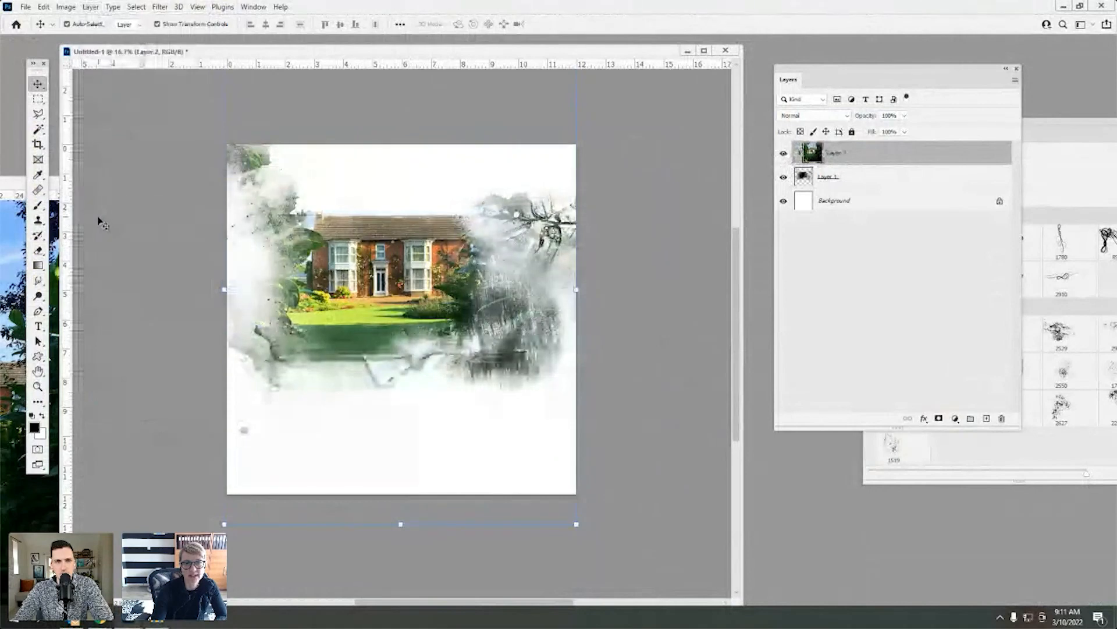
{"action": "left_click_drag", "start_coordinate": [387, 240], "coordinate": [389, 276]}
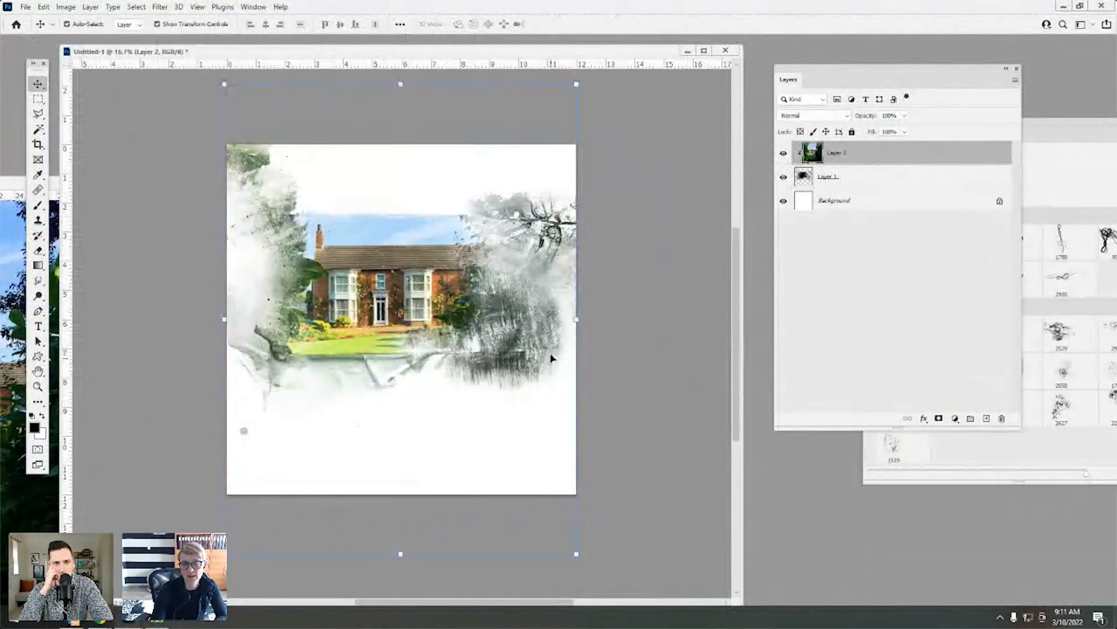
- Hide and show the clipped photo layer to compare it with the overlay mask beneath
{"action": "left_click", "coordinate": [784, 153]}
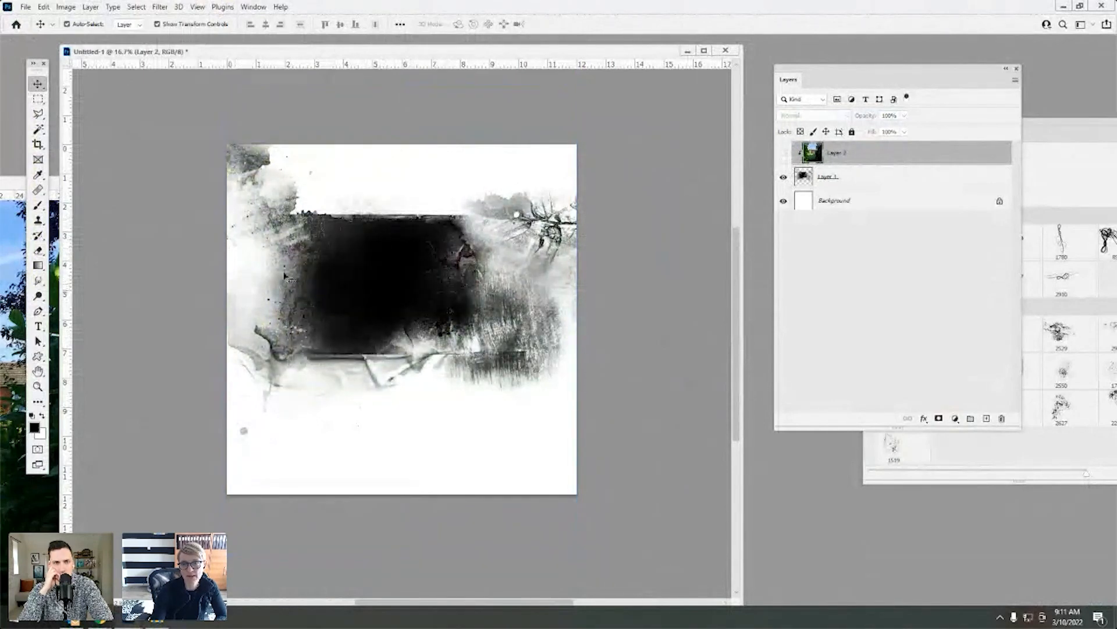
{"action": "left_click", "coordinate": [785, 154]}
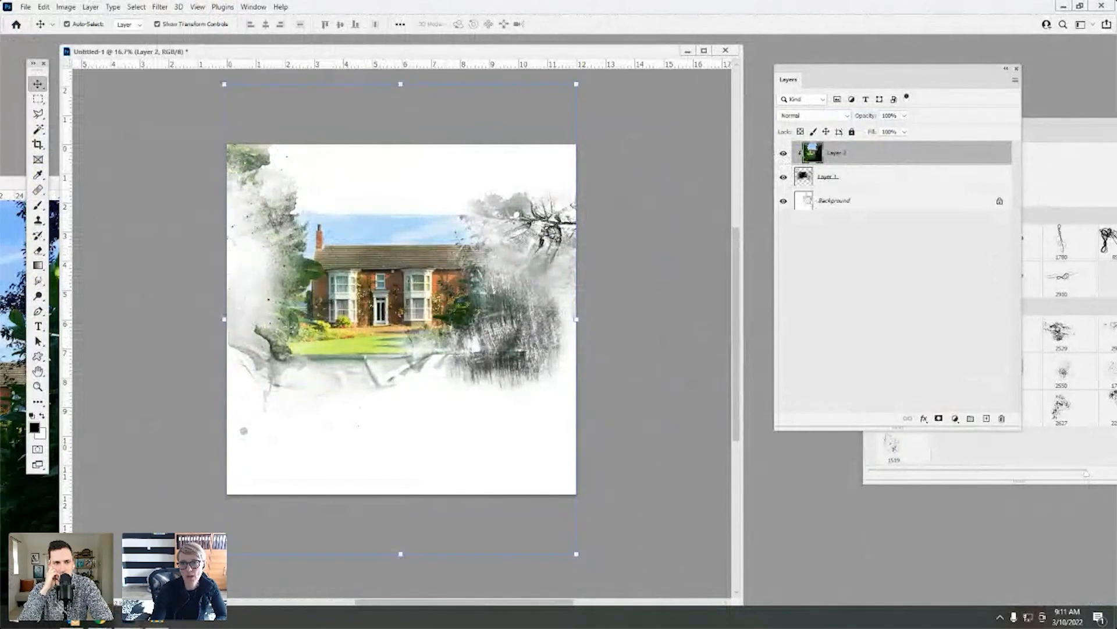
{"action": "left_click", "coordinate": [784, 153]}
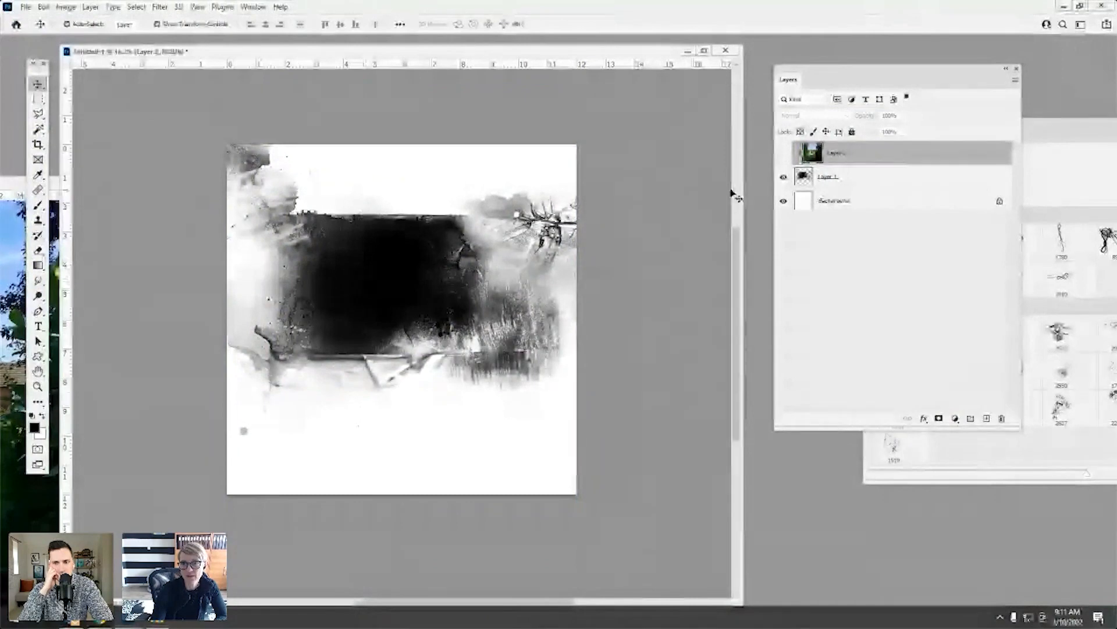
{"action": "left_click", "coordinate": [784, 153]}
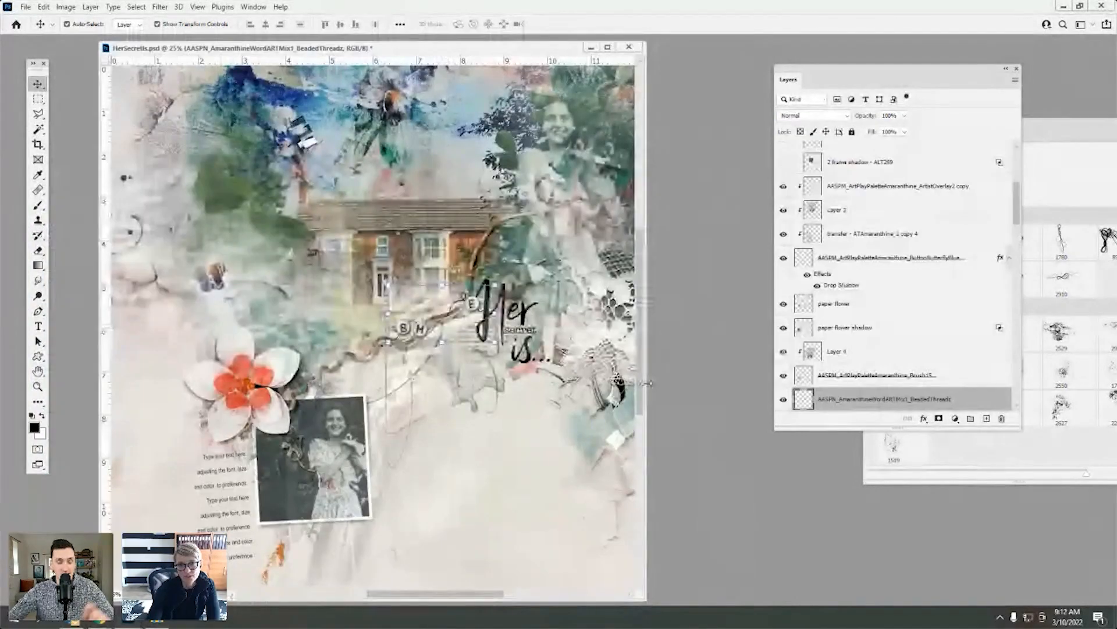
- Minimize the HerSecretIs document, switch to File Explorer and open the Artsy Layered Template No 269 folder
{"action": "left_click", "coordinate": [384, 600]}
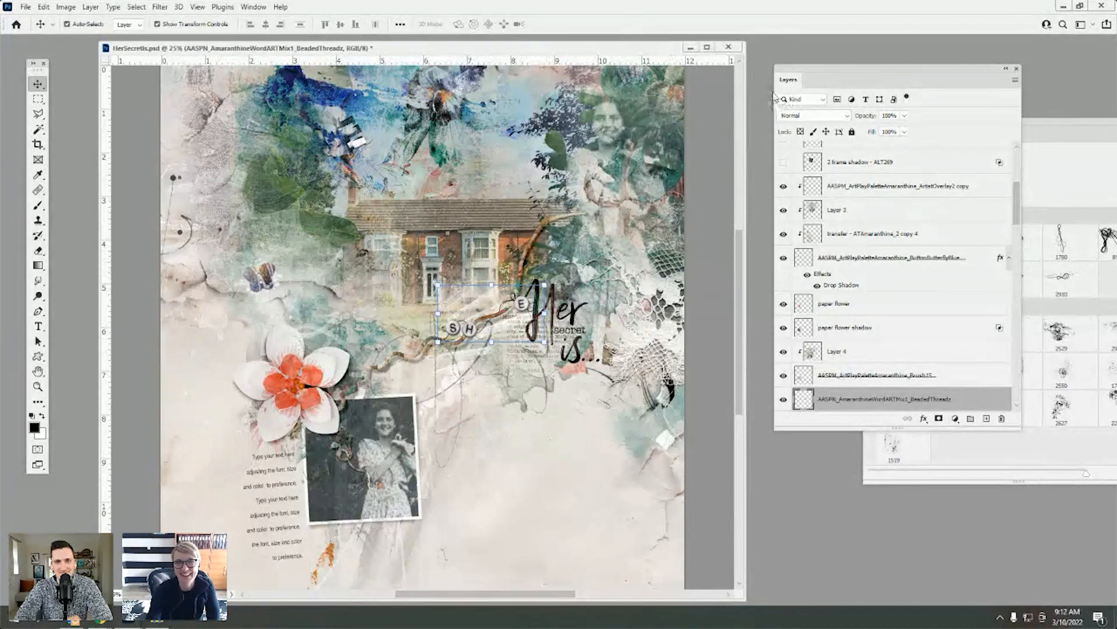
{"action": "left_click", "coordinate": [691, 48]}
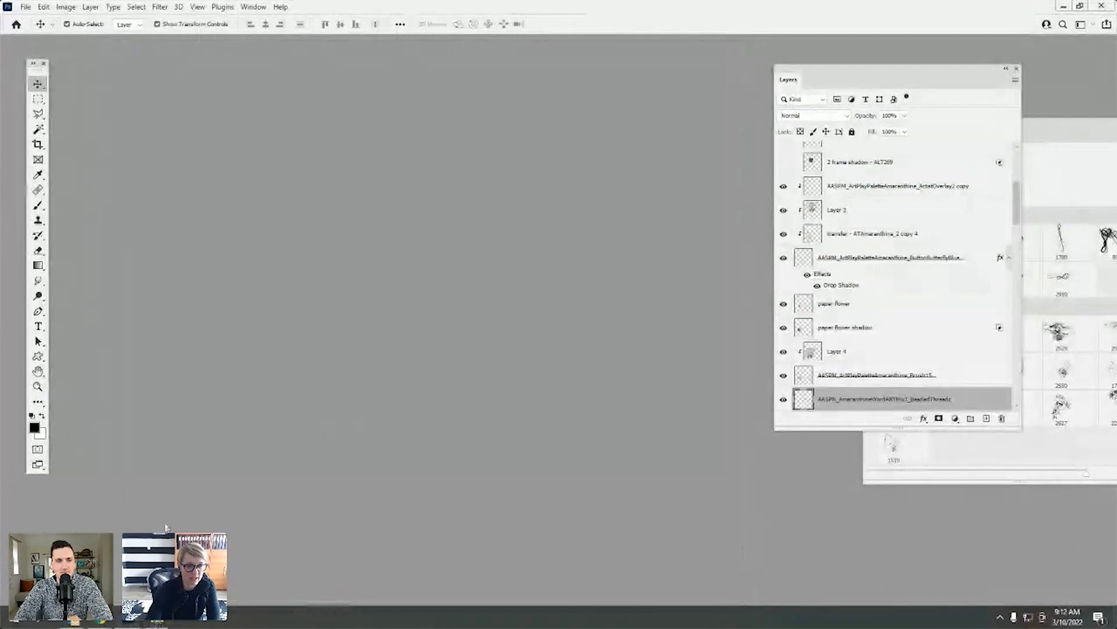
{"action": "left_click", "coordinate": [164, 624]}
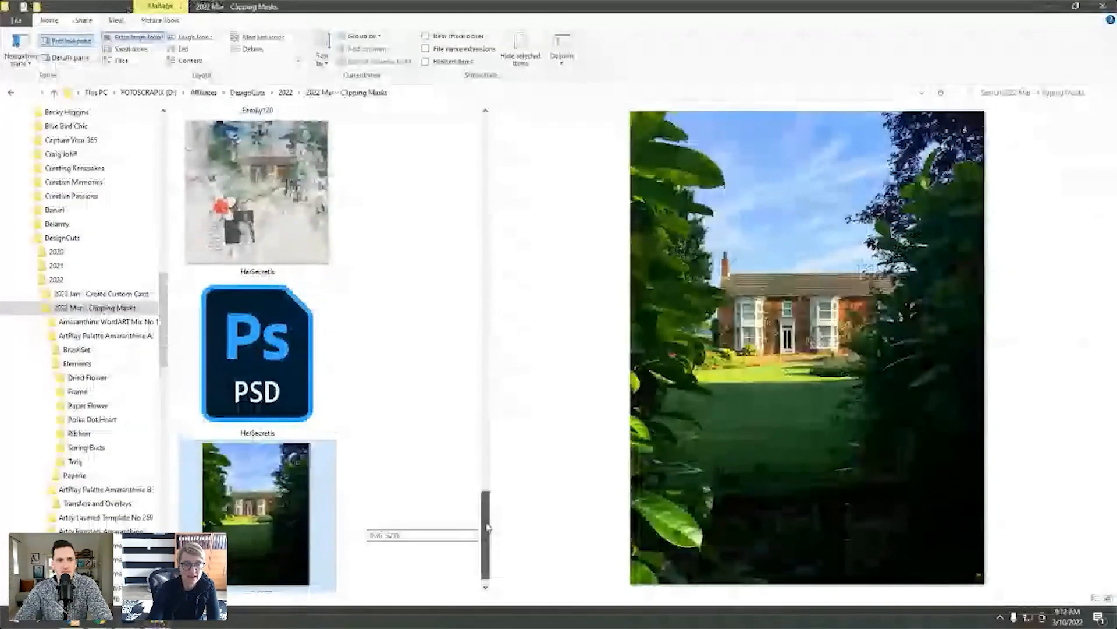
{"action": "left_click_drag", "start_coordinate": [485, 529], "coordinate": [516, 382]}
{"action": "left_click_drag", "start_coordinate": [490, 287], "coordinate": [657, 285]}
{"action": "left_click_drag", "start_coordinate": [652, 417], "coordinate": [662, 124]}
{"action": "double_click", "coordinate": [491, 349]}
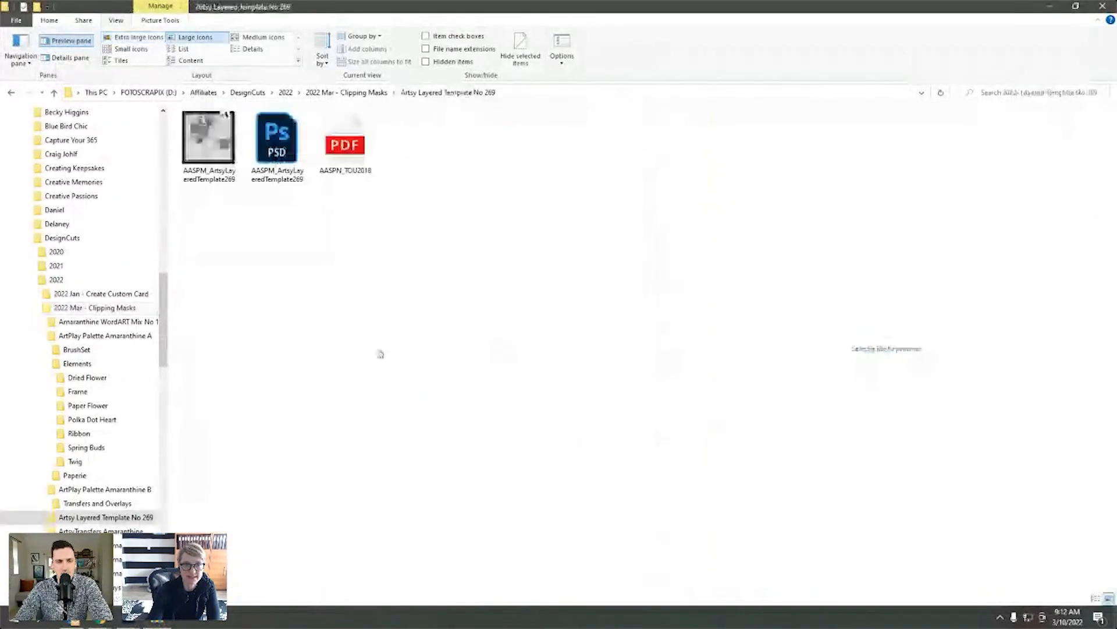
- Preview the template's sample image, open AASPM_ArtsyLayeredTemplate269.psd in Photoshop and place its window beside the layer stack
{"action": "left_click", "coordinate": [233, 116]}
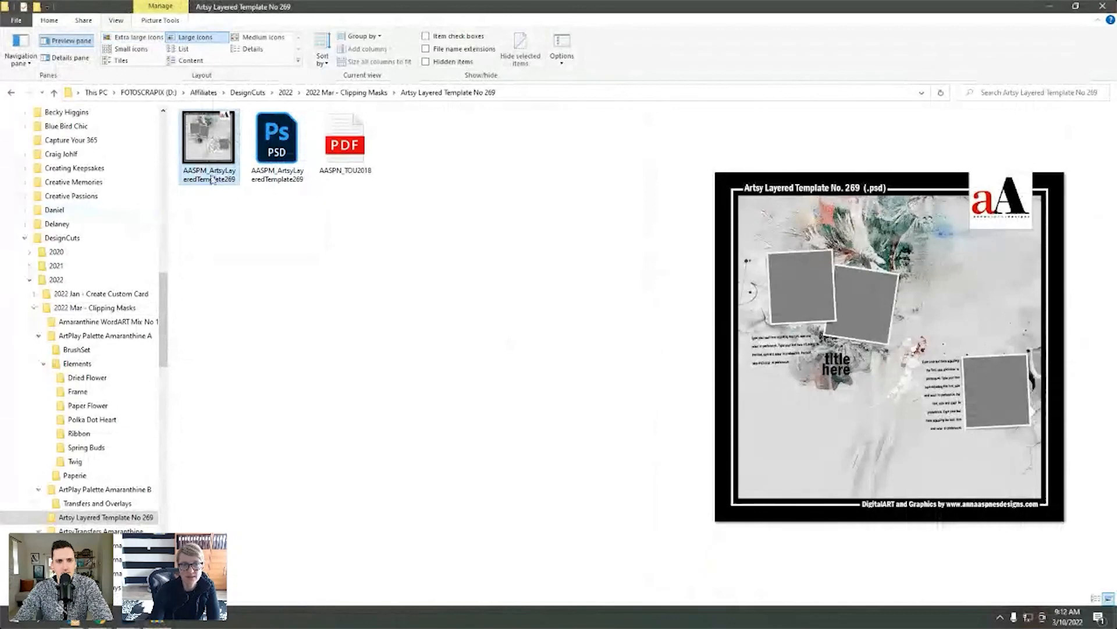
{"action": "left_click", "coordinate": [277, 146]}
{"action": "left_click_drag", "start_coordinate": [277, 146], "coordinate": [233, 285]}
{"action": "left_click_drag", "start_coordinate": [232, 285], "coordinate": [262, 617]}
{"action": "left_click_drag", "start_coordinate": [127, 589], "coordinate": [302, 322]}
{"action": "left_click_drag", "start_coordinate": [170, 39], "coordinate": [234, 51]}
- Hide and show the large floral transfer layer and the stems layer near the bottom of the stack to see their effect
{"action": "scroll", "coordinate": [1000, 385], "scroll_direction": "down", "scroll_amount": 5}
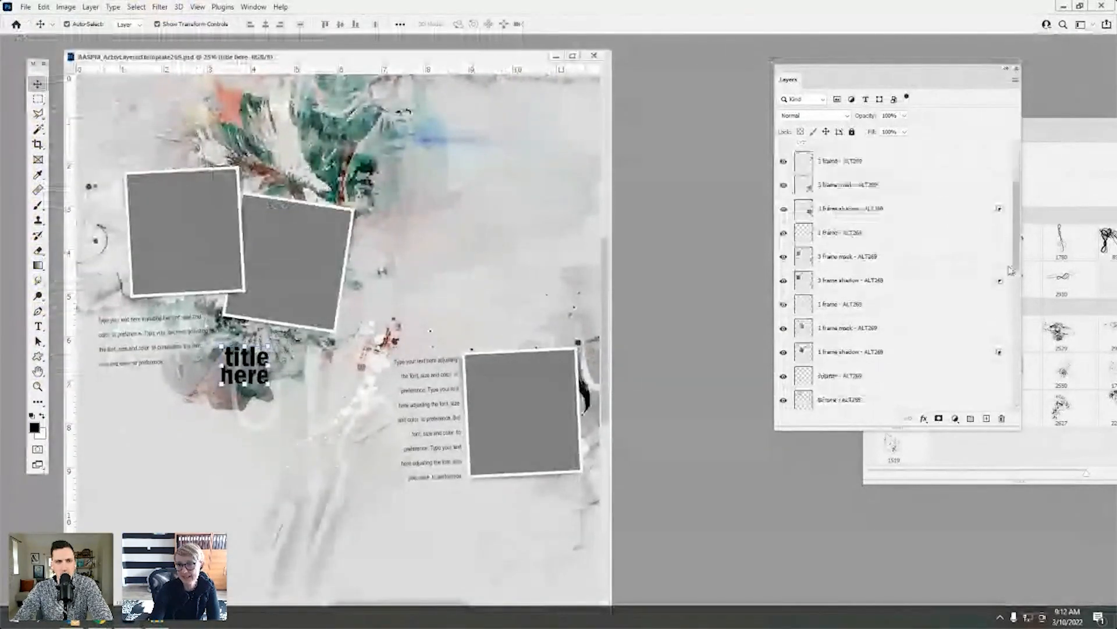
{"action": "scroll", "coordinate": [1001, 387], "scroll_direction": "down", "scroll_amount": 1}
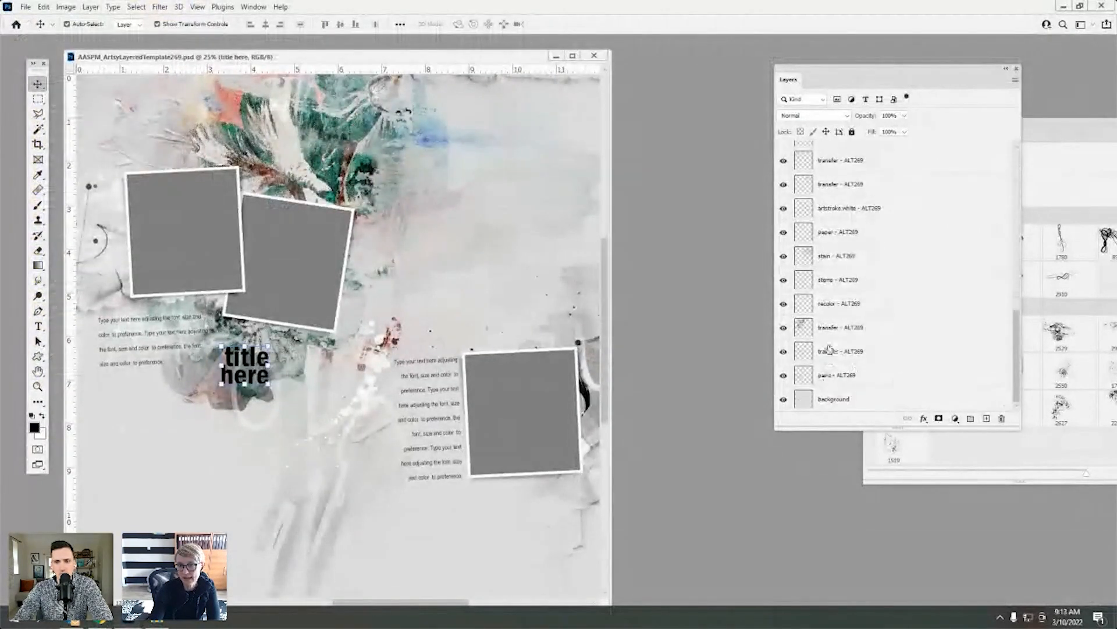
{"action": "left_click", "coordinate": [783, 328]}
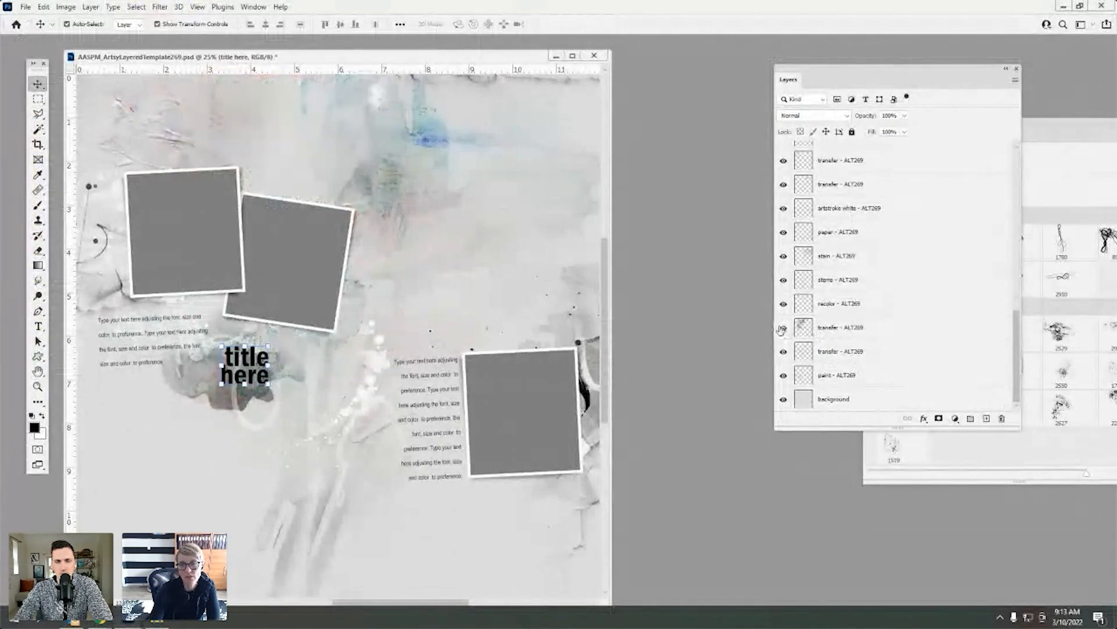
{"action": "left_click", "coordinate": [784, 327]}
{"action": "left_click", "coordinate": [783, 280]}
{"action": "left_click", "coordinate": [783, 280]}
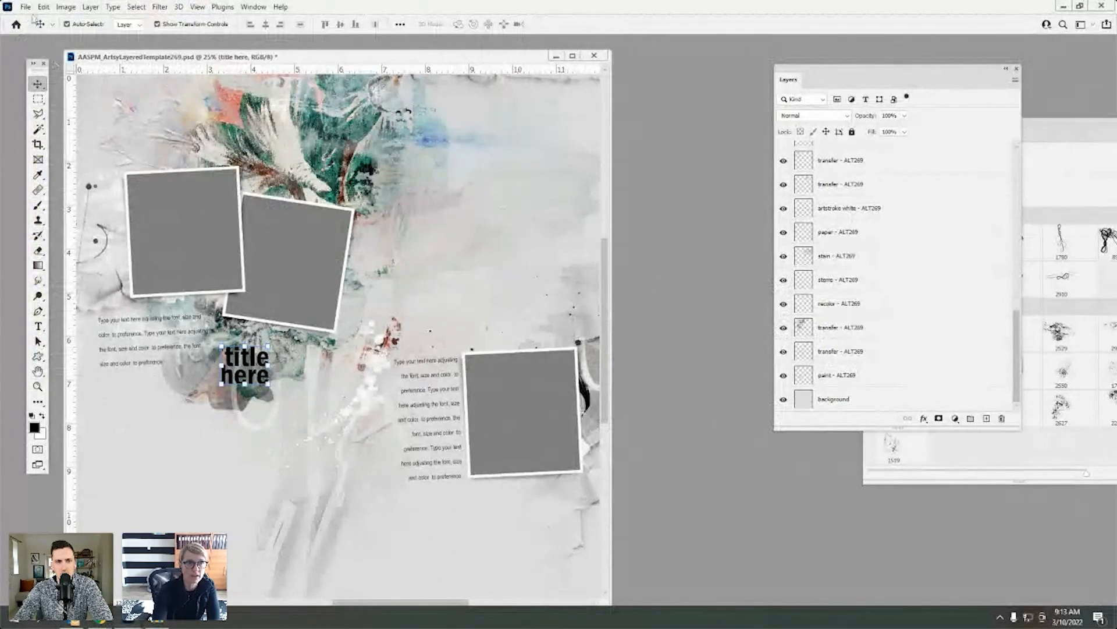
- Duplicate the template document and close the original, leaving only the copy open
{"action": "left_click", "coordinate": [67, 8]}
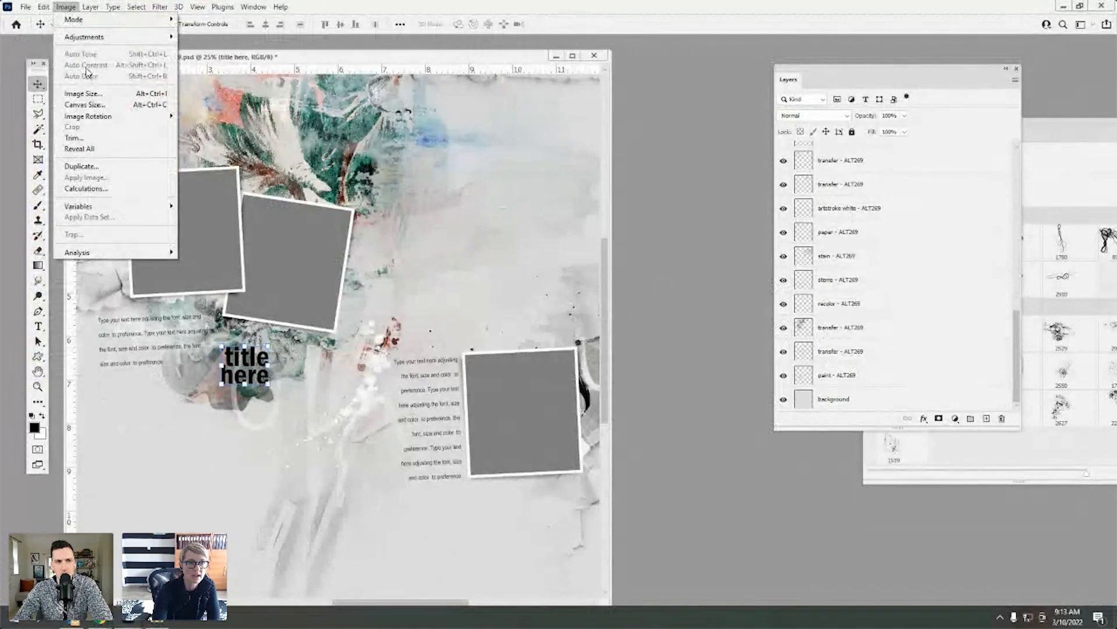
{"action": "left_click", "coordinate": [82, 166]}
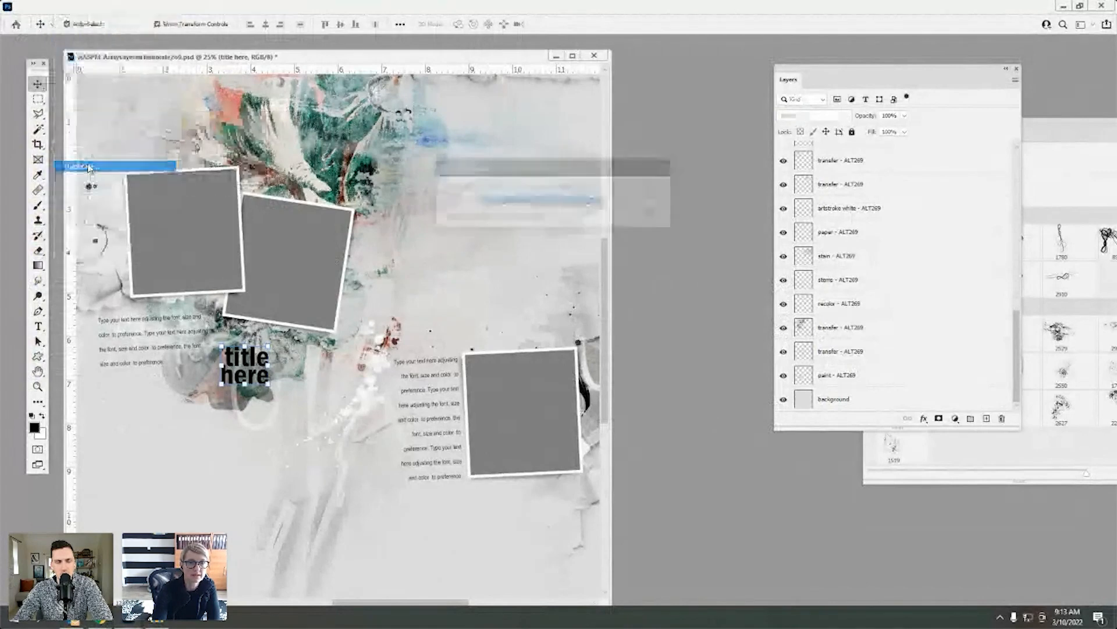
{"action": "left_click", "coordinate": [649, 194]}
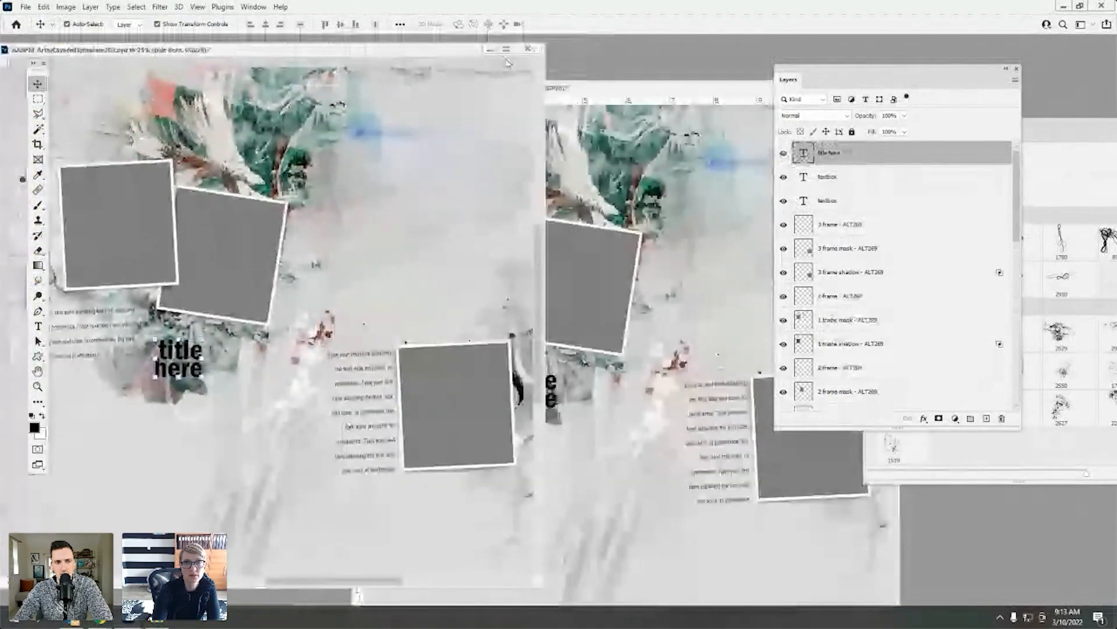
{"action": "left_click", "coordinate": [528, 49]}
{"action": "left_click", "coordinate": [551, 237]}
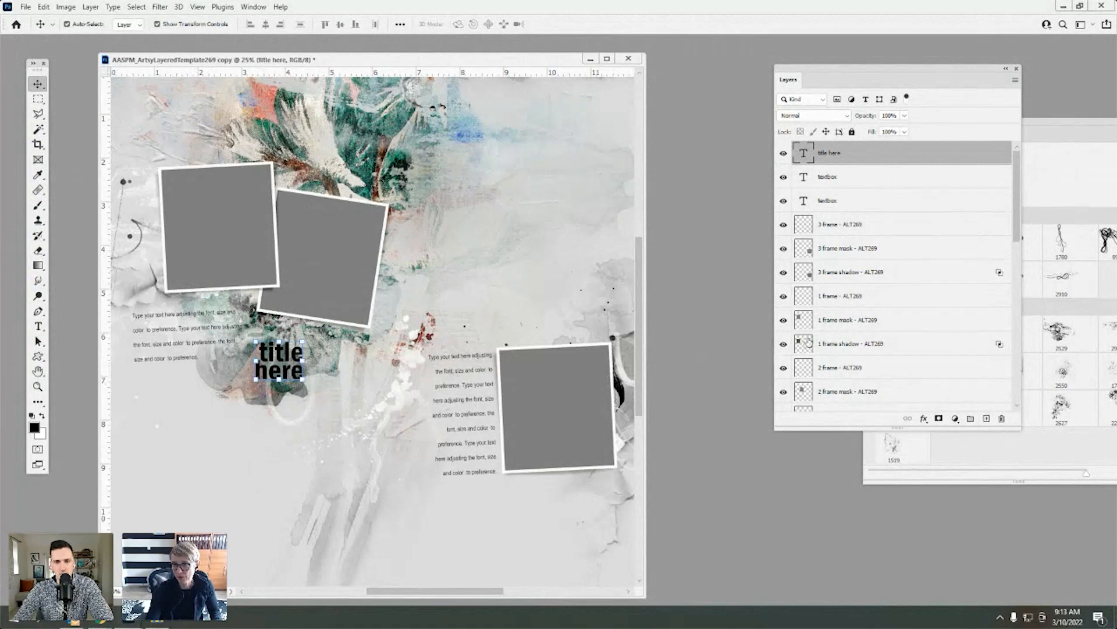
- Group all layers from the title text down to the 2 frame shadow layer and hide the group
{"action": "mouse_move", "coordinate": [1019, 242]}
{"action": "left_mouse_down"}
{"action": "mouse_move", "coordinate": [1018, 257]}
{"action": "mouse_move", "coordinate": [1017, 225]}
{"action": "left_mouse_up"}
{"action": "left_click", "coordinate": [838, 356]}
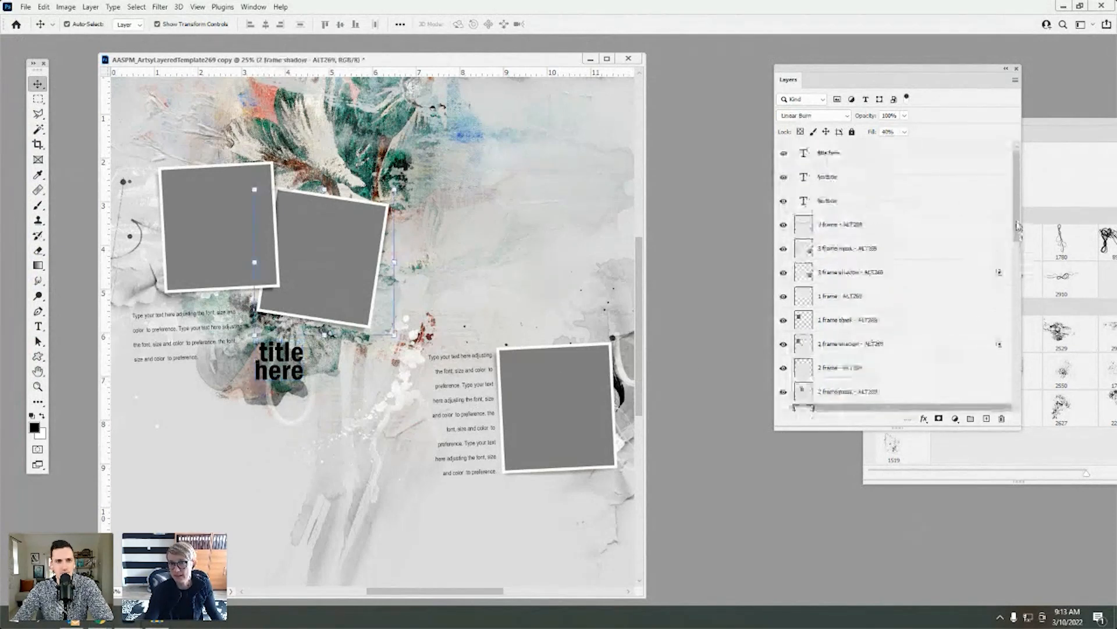
{"action": "left_click", "coordinate": [838, 224], "text": "shift"}
{"action": "left_click", "coordinate": [832, 153], "text": "shift"}
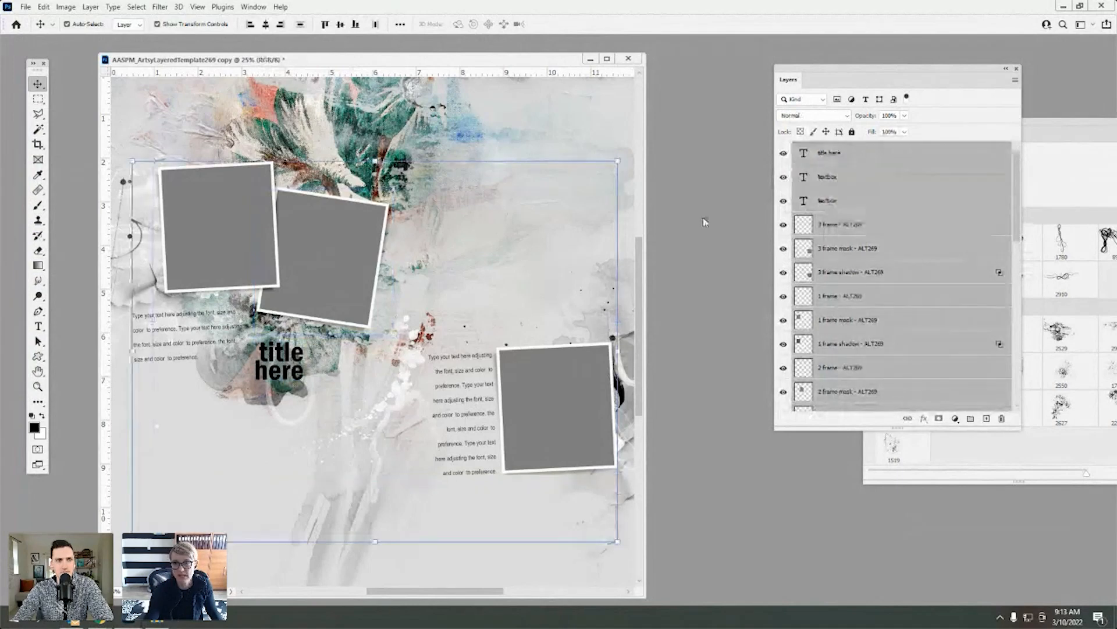
{"action": "left_click", "coordinate": [90, 6]}
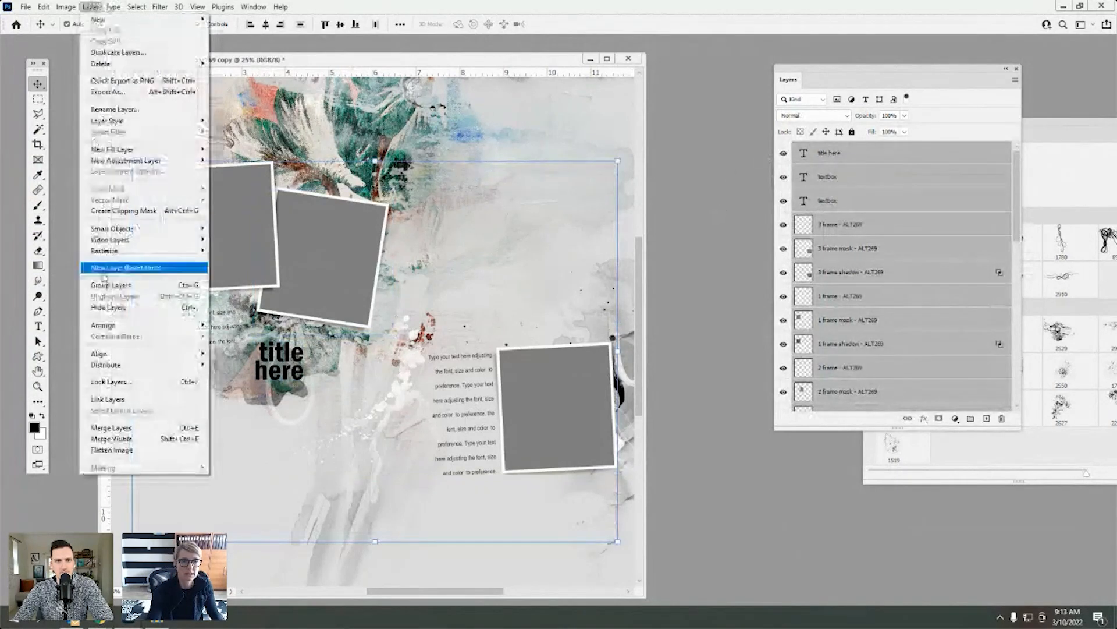
{"action": "left_click", "coordinate": [110, 284]}
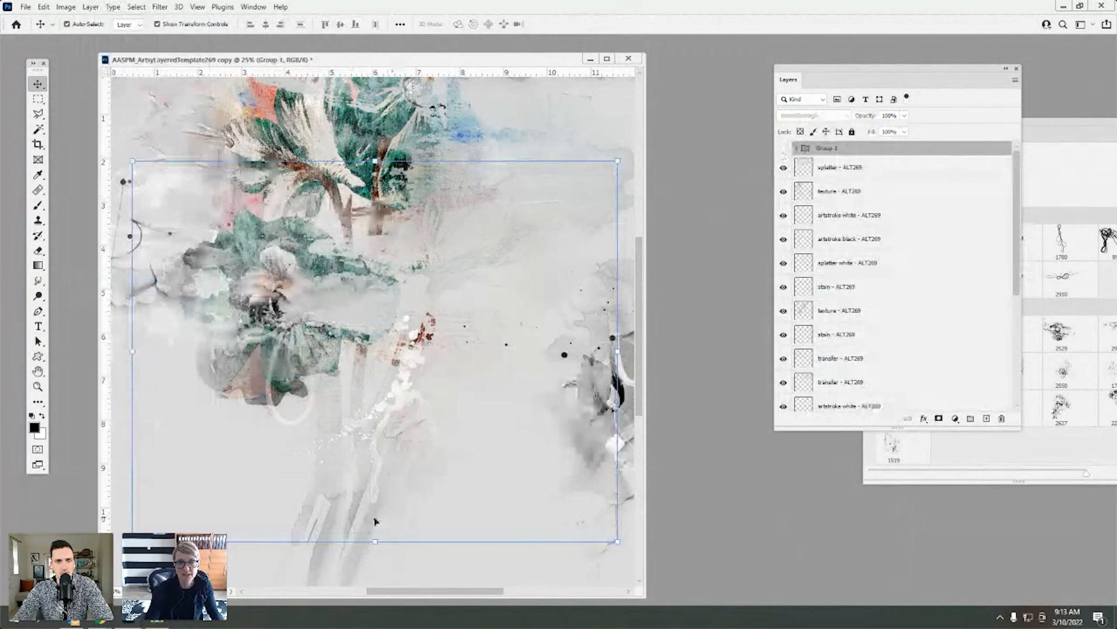
- Widen the document window and select the background layer, hiding and showing it to check its contribution
{"action": "left_click_drag", "start_coordinate": [361, 59], "coordinate": [353, 52]}
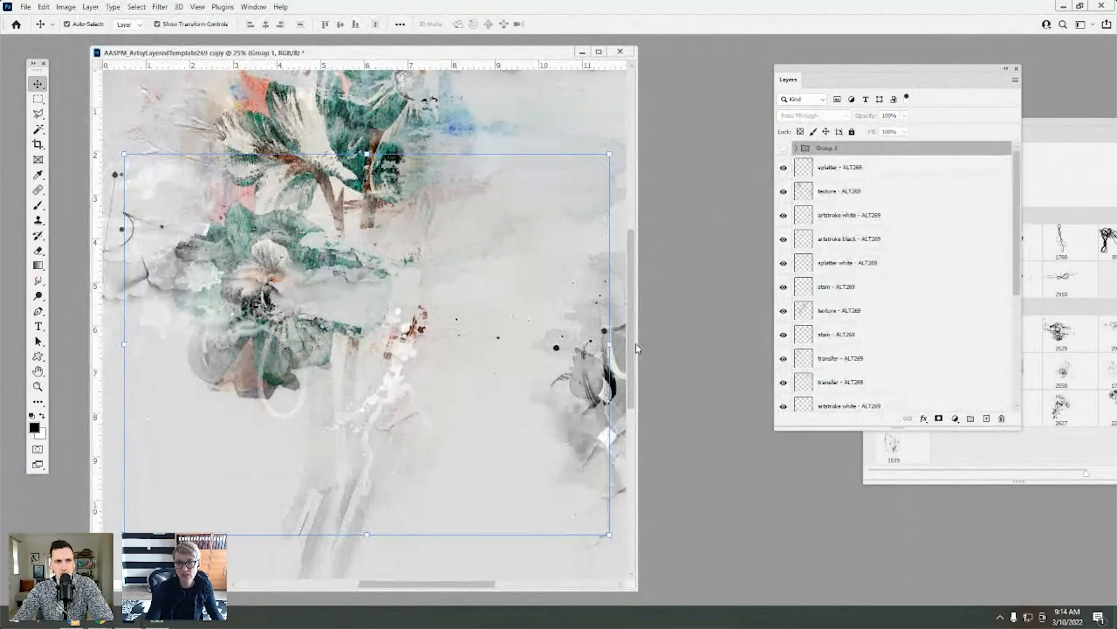
{"action": "left_click_drag", "start_coordinate": [638, 341], "coordinate": [692, 342]}
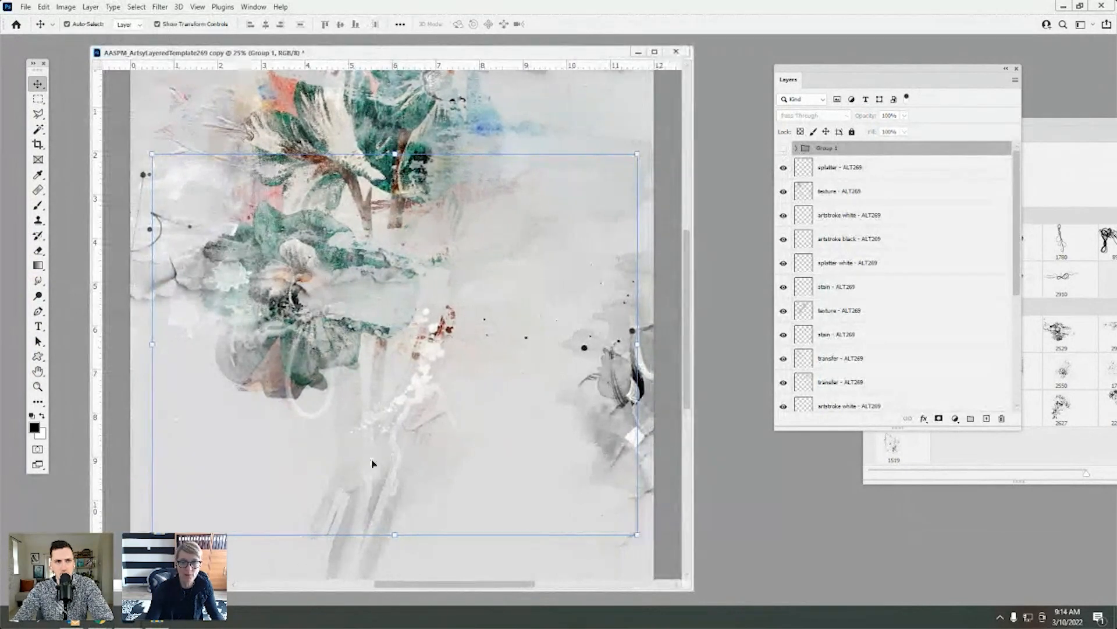
{"action": "left_click_drag", "start_coordinate": [1018, 274], "coordinate": [1018, 401]}
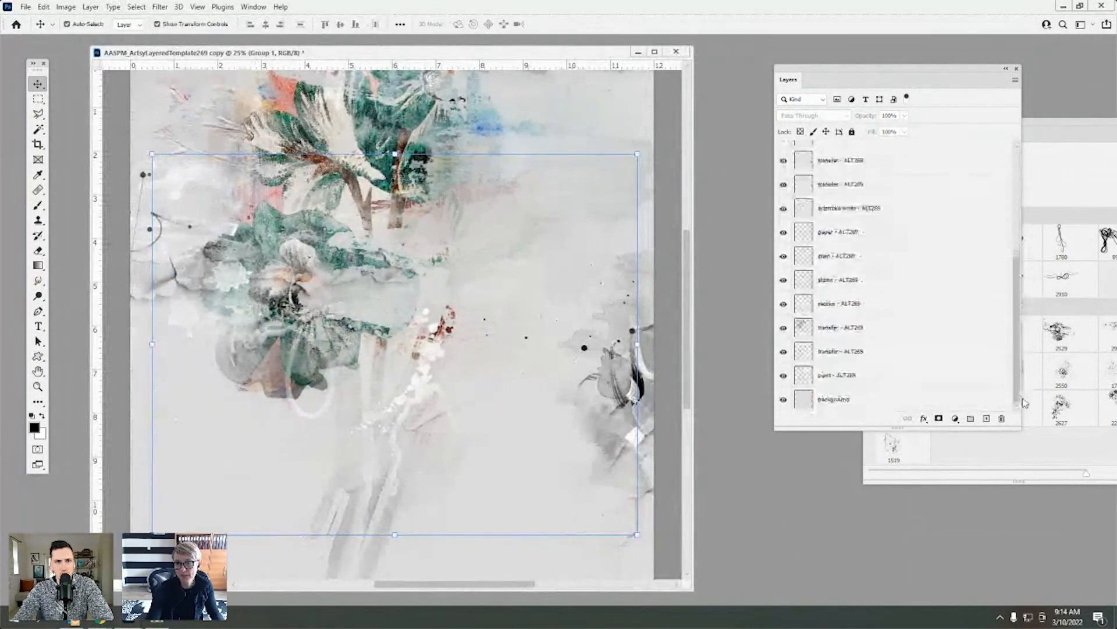
{"action": "left_click", "coordinate": [837, 399]}
{"action": "left_click", "coordinate": [782, 400]}
{"action": "left_click", "coordinate": [783, 399]}
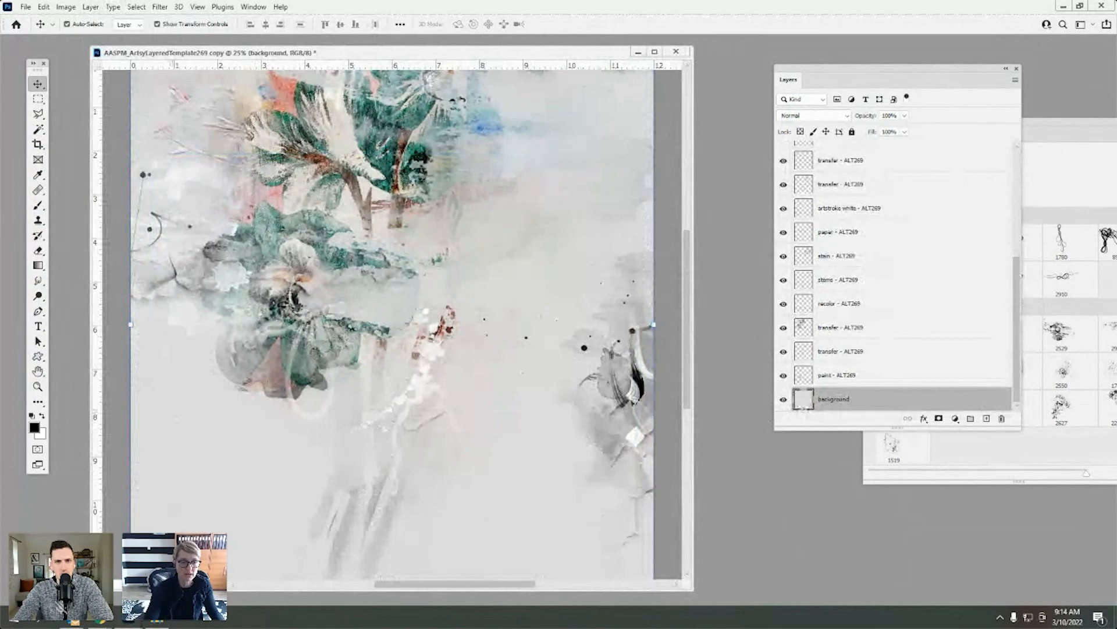
- Switch to File Explorer and open the Paperie folder of ArtPlay Palette Amaranthine A with extra large thumbnails
{"action": "left_click", "coordinate": [156, 621]}
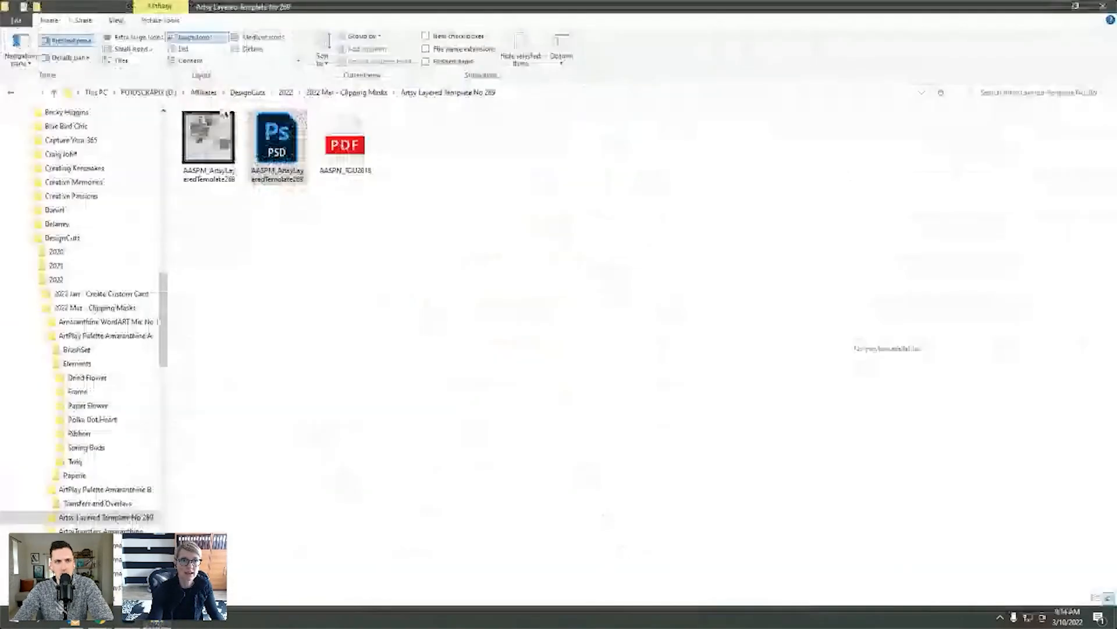
{"action": "left_click", "coordinate": [361, 95]}
{"action": "double_click", "coordinate": [506, 200]}
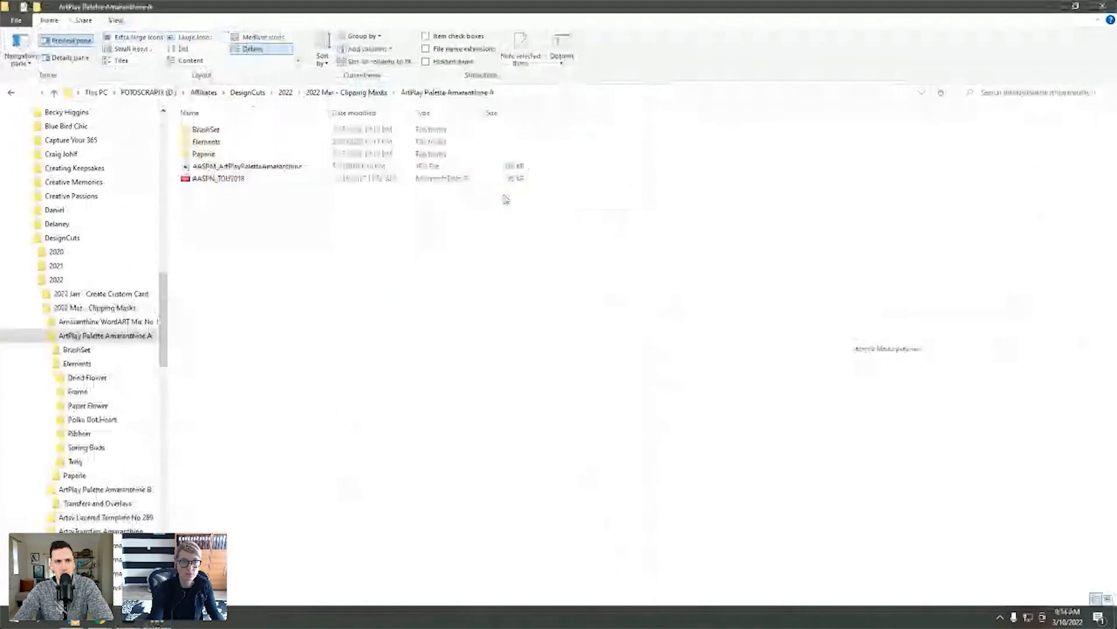
{"action": "double_click", "coordinate": [203, 154]}
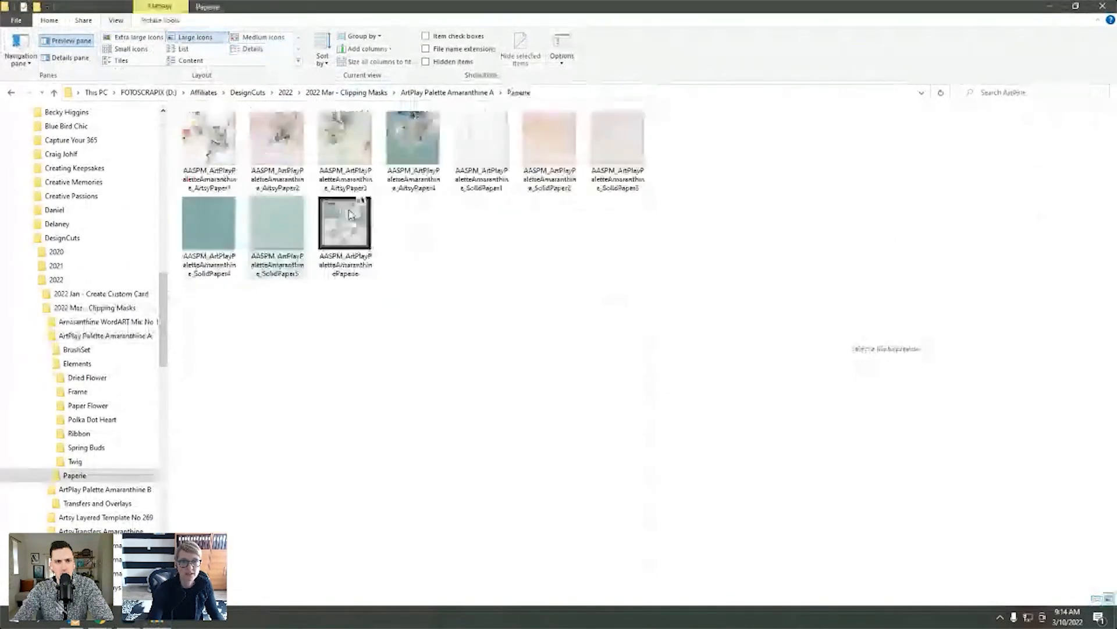
{"action": "scroll", "coordinate": [349, 215], "scroll_direction": "up", "scroll_amount": 1, "text": "ctrl"}
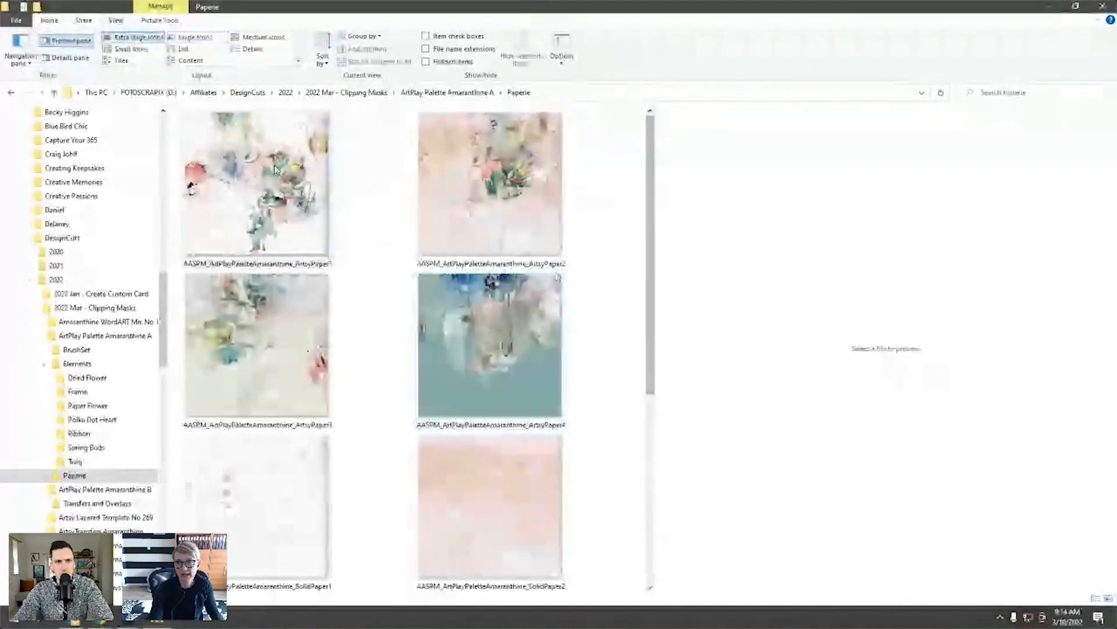
- Preview the four ArtsyPaper backgrounds one after another
{"action": "left_click", "coordinate": [285, 192]}
{"action": "left_click", "coordinate": [489, 192]}
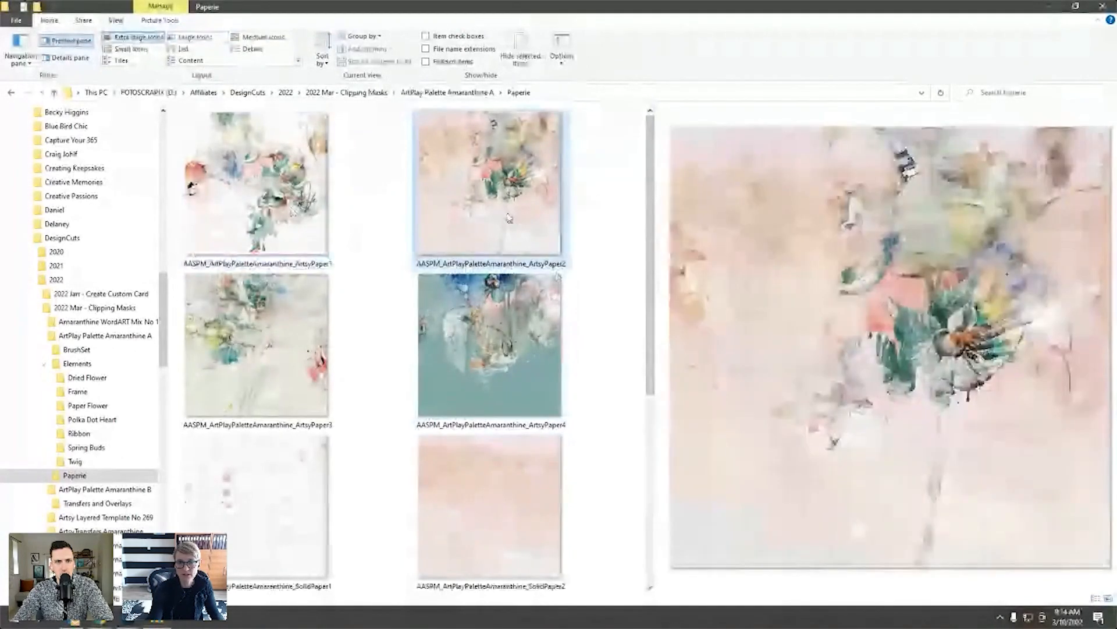
{"action": "left_click", "coordinate": [260, 323]}
{"action": "left_click", "coordinate": [496, 346]}
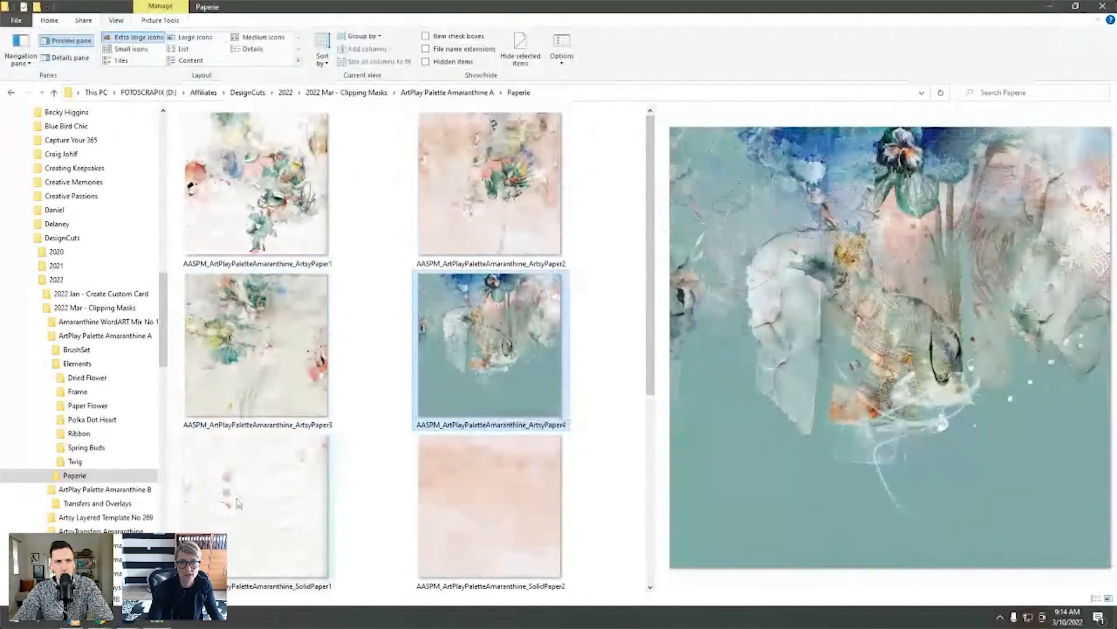
- Preview the SolidPaper backgrounds in turn, ending on SolidPaper3
{"action": "key", "text": "Right"}
{"action": "scroll", "coordinate": [634, 495], "scroll_direction": "down", "scroll_amount": 3}
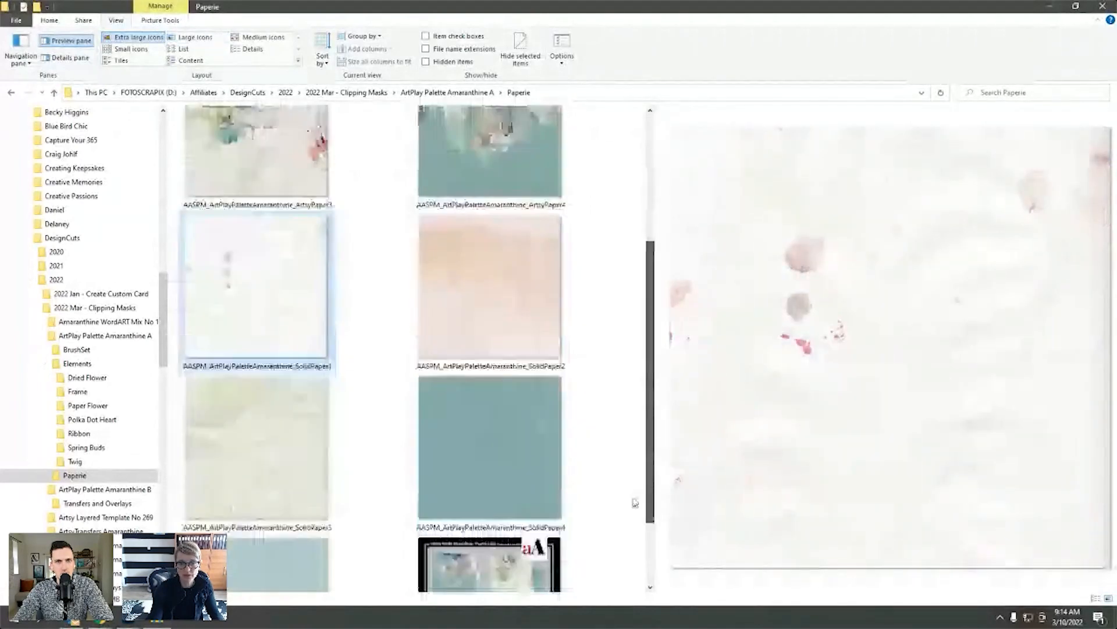
{"action": "left_click", "coordinate": [492, 277]}
{"action": "left_click", "coordinate": [472, 420]}
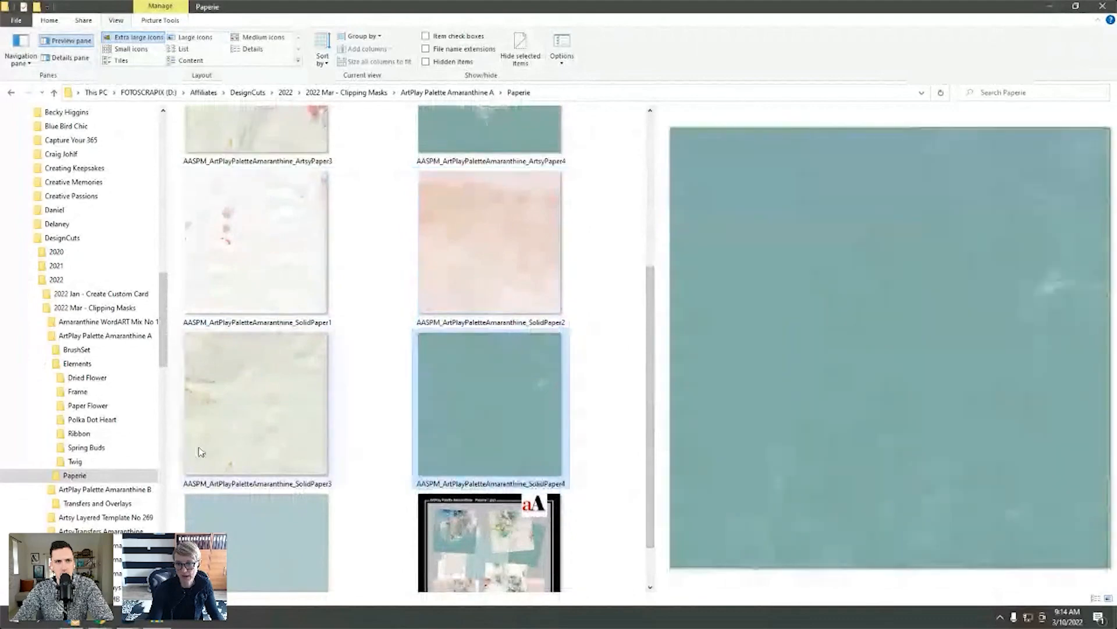
{"action": "left_click", "coordinate": [253, 420]}
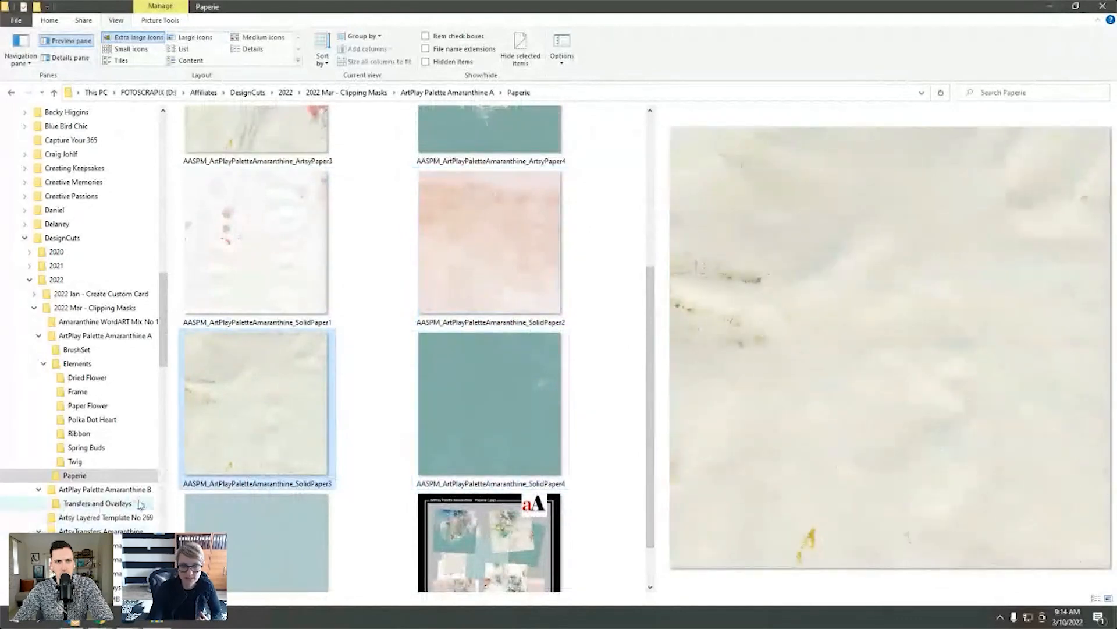
{"action": "left_click", "coordinate": [281, 512]}
{"action": "left_click", "coordinate": [289, 357]}
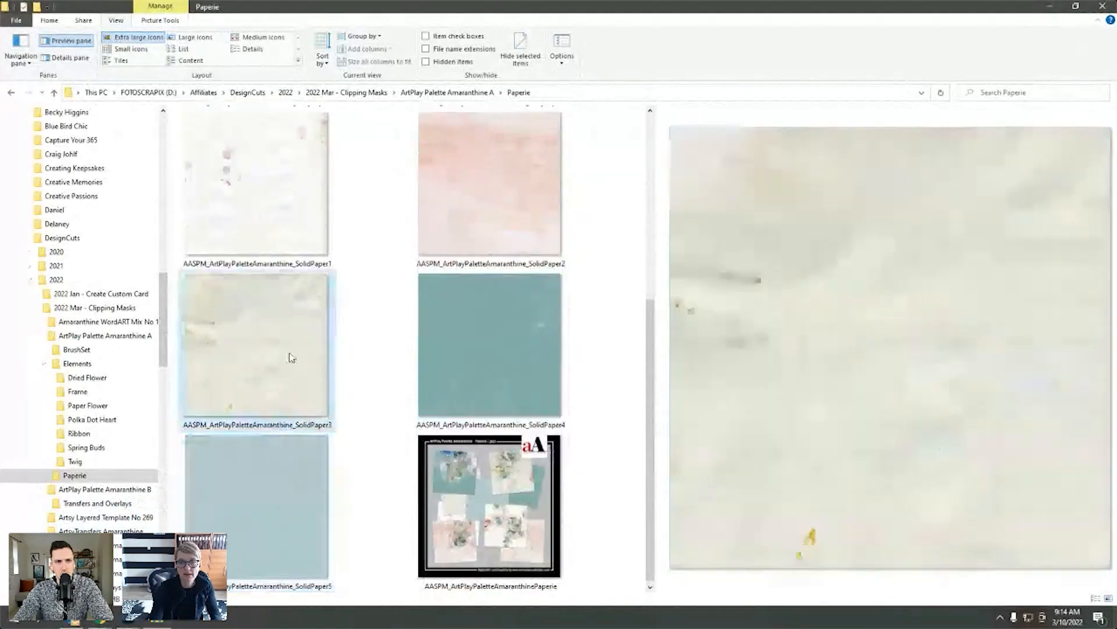
- Look through the Transfers and Overlays folder of ArtPlay Palette Amaranthine B and return to the 2022 Mar - Clipping Masks folder
{"action": "left_click_drag", "start_coordinate": [651, 372], "coordinate": [690, 158]}
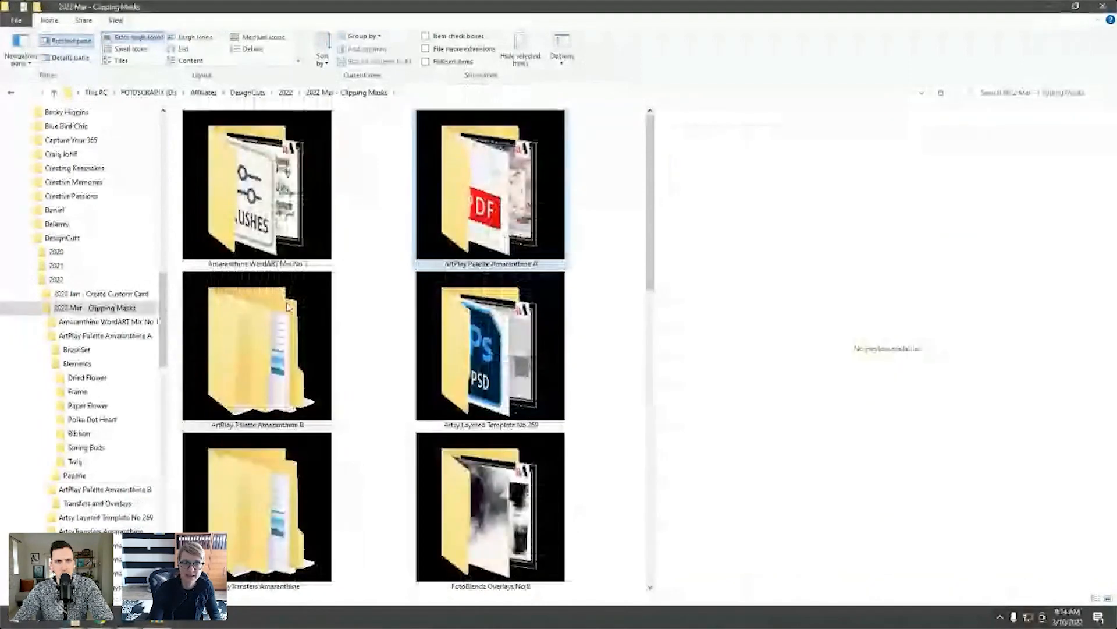
{"action": "double_click", "coordinate": [282, 197]}
{"action": "double_click", "coordinate": [250, 130]}
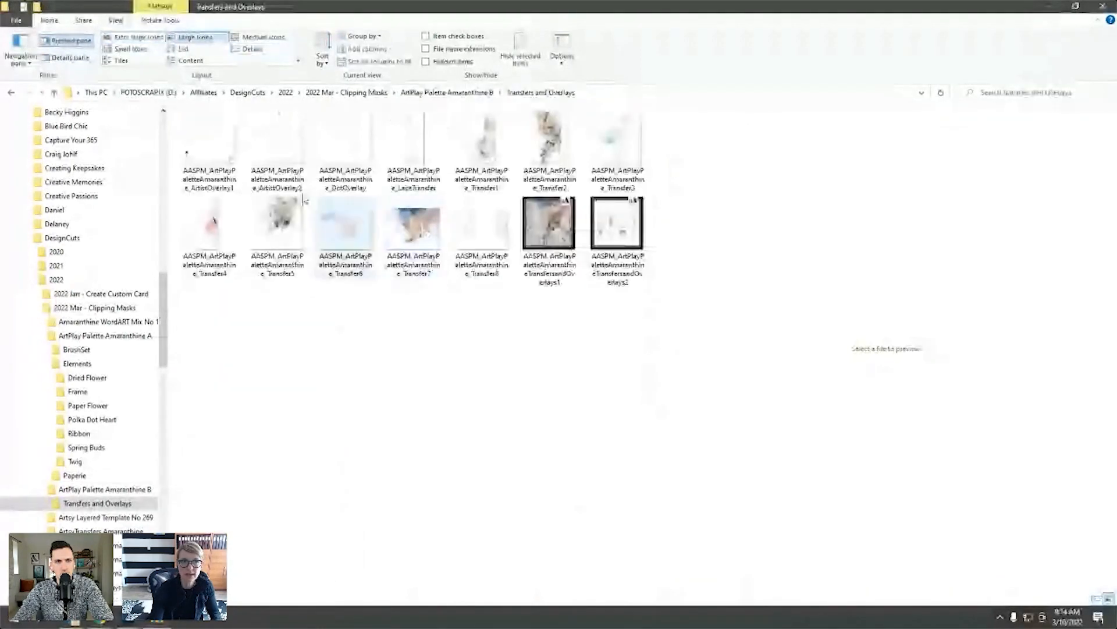
{"action": "left_click", "coordinate": [11, 92]}
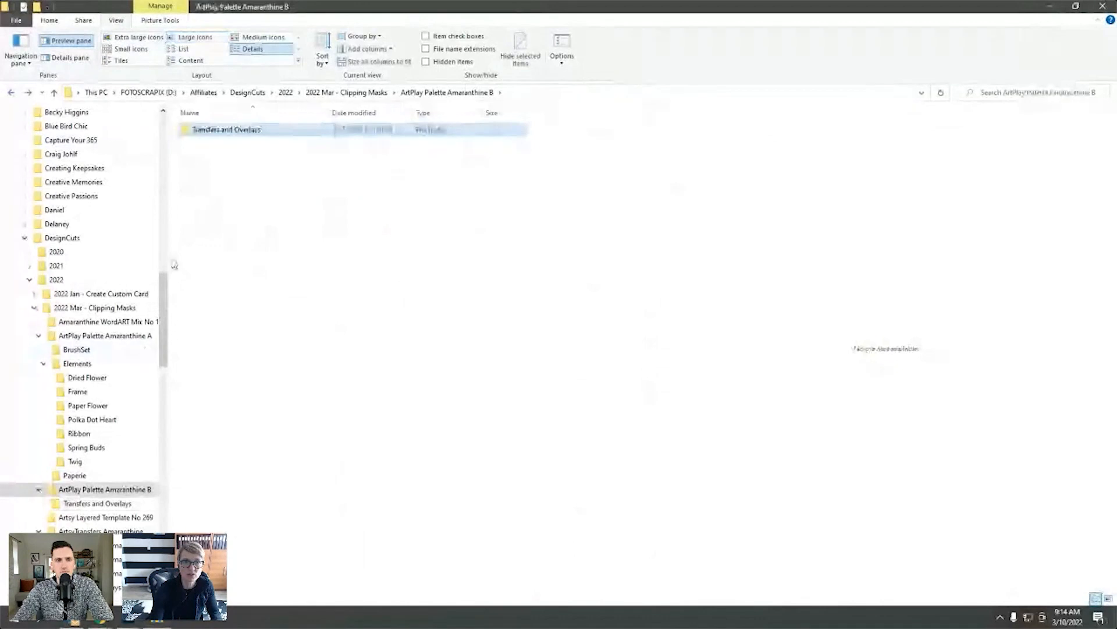
{"action": "left_click", "coordinate": [11, 92]}
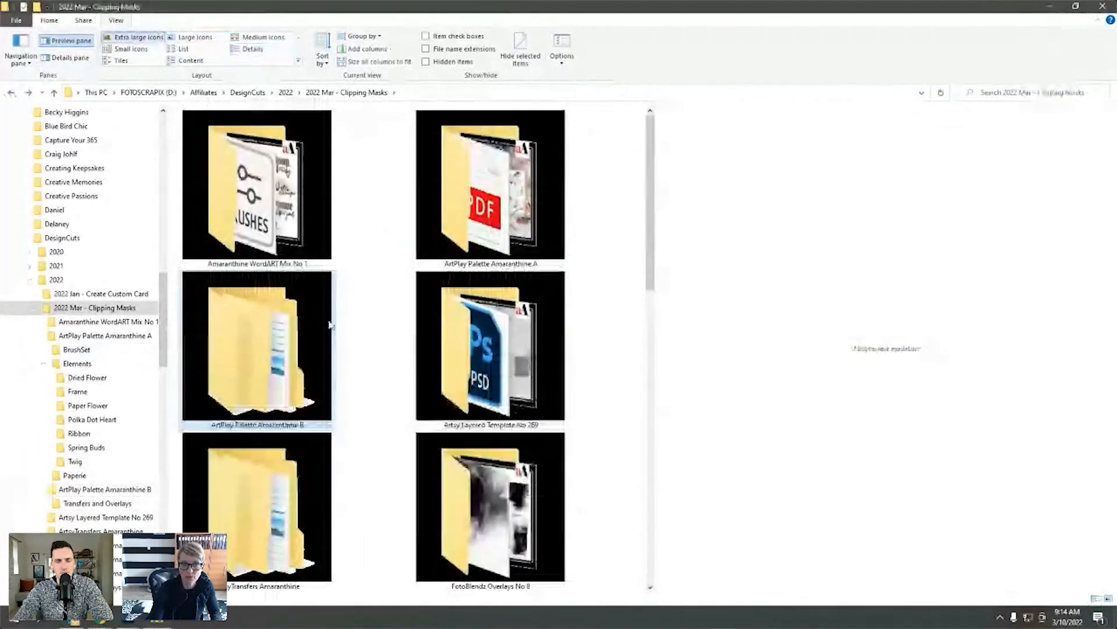
- Open the Paperie folder of ArtPlay Palette Amaranthine A and bring up the solid papers
{"action": "scroll", "coordinate": [646, 233], "scroll_direction": "down", "scroll_amount": 1}
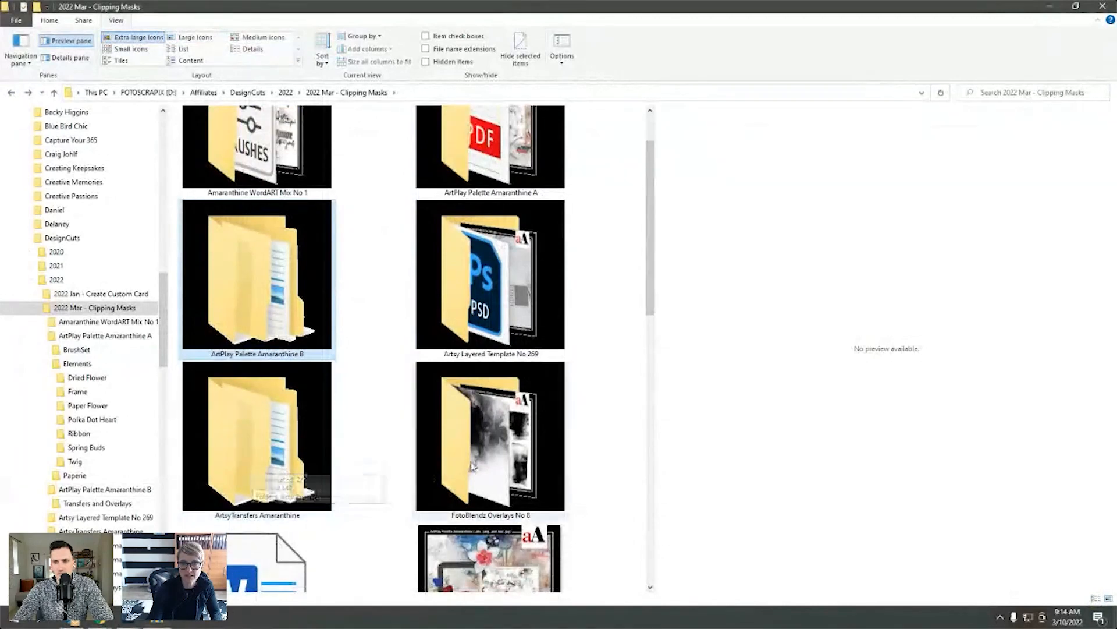
{"action": "scroll", "coordinate": [649, 268], "scroll_direction": "up", "scroll_amount": 1}
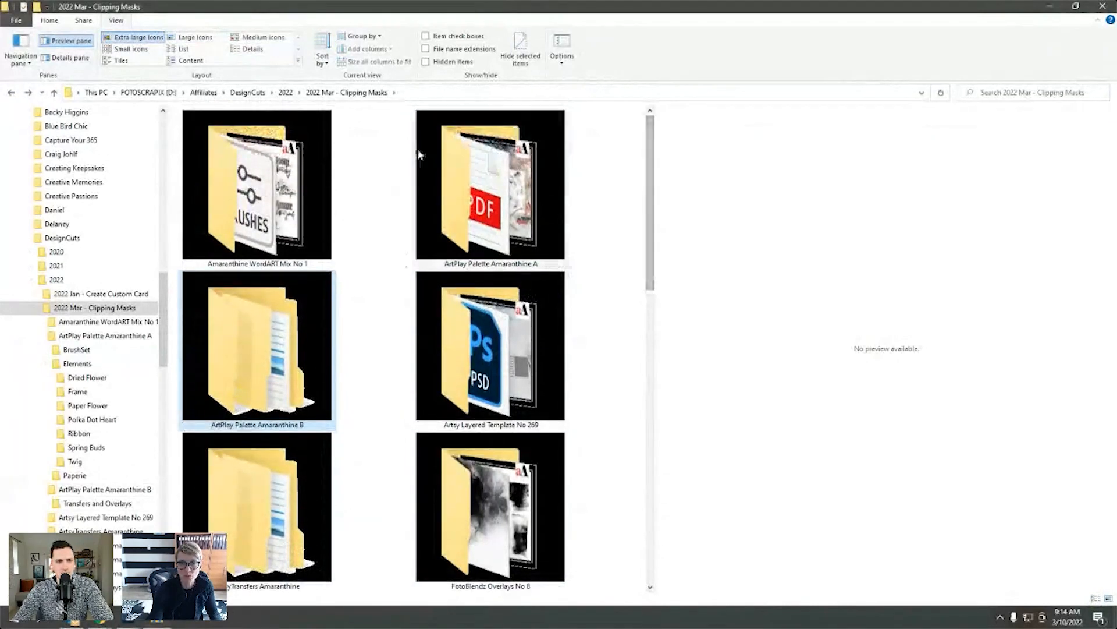
{"action": "double_click", "coordinate": [485, 235]}
{"action": "left_click", "coordinate": [207, 154]}
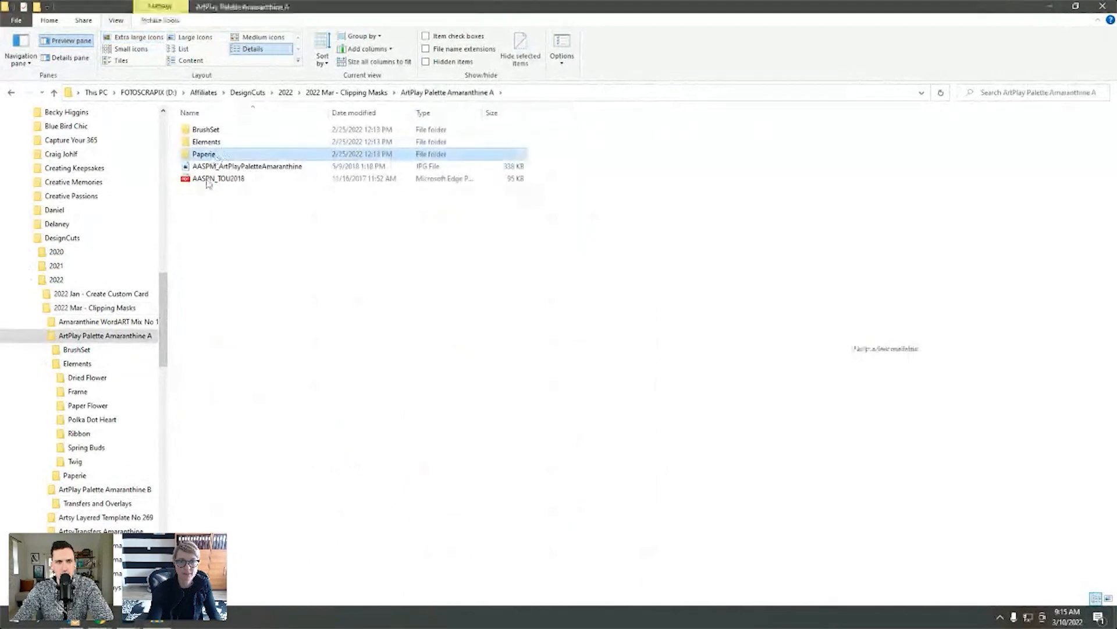
{"action": "key", "text": "Return"}
{"action": "scroll", "coordinate": [634, 361], "scroll_direction": "down", "scroll_amount": 3}
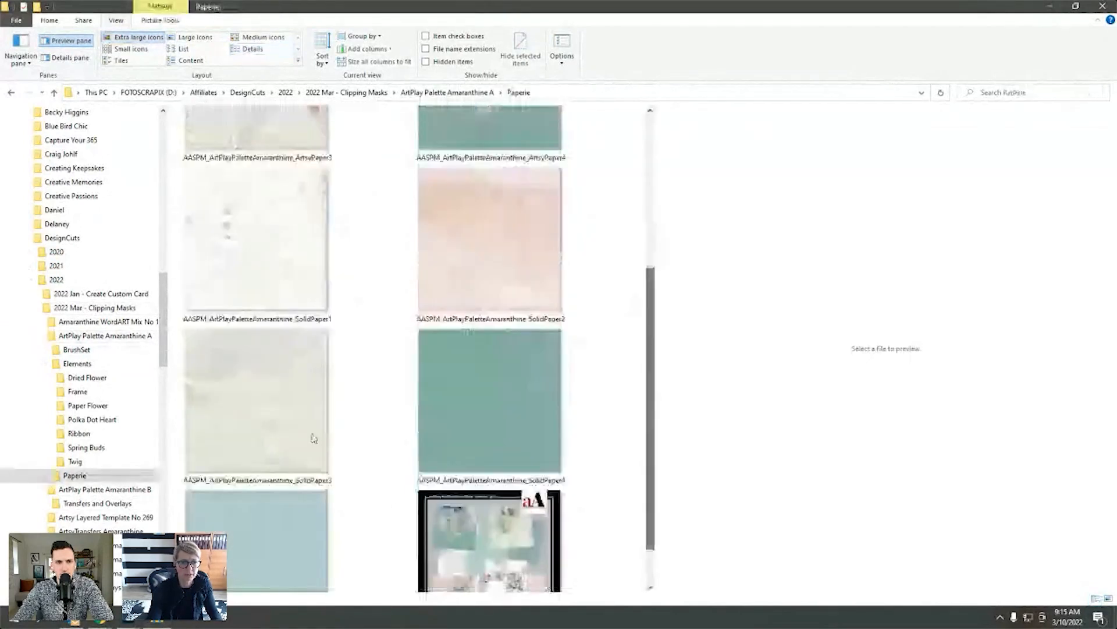
- Place AASPM_ArtPlayPaletteAmaranthine_SolidPaper3 into the template document as the full-page background beneath the paint layer
{"action": "left_click", "coordinate": [290, 363]}
{"action": "left_click_drag", "start_coordinate": [243, 431], "coordinate": [210, 509]}
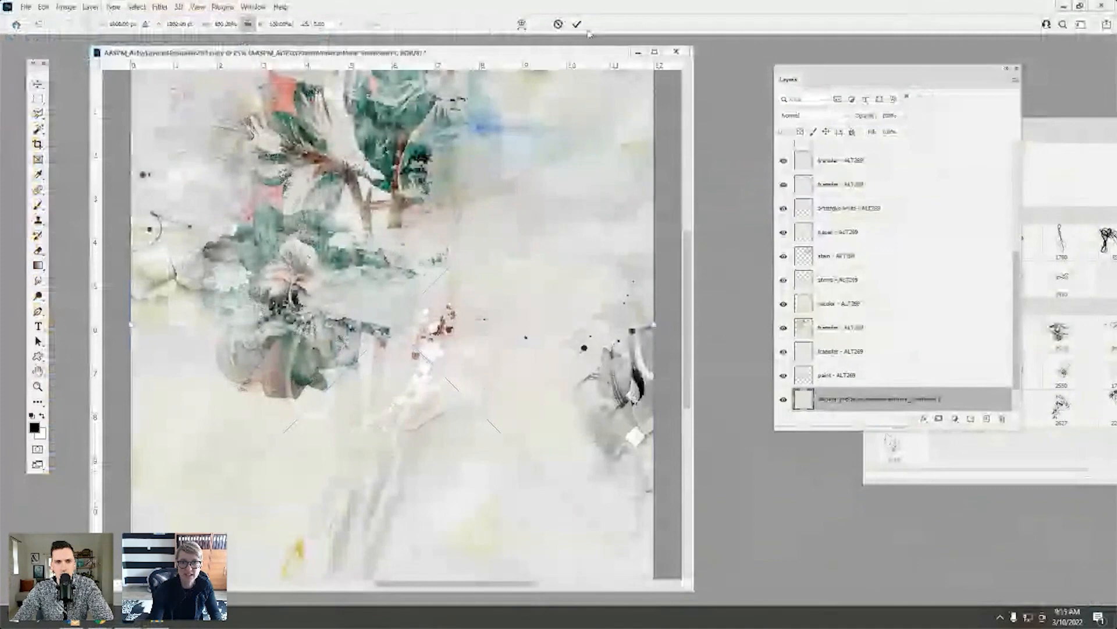
{"action": "left_click", "coordinate": [577, 24]}
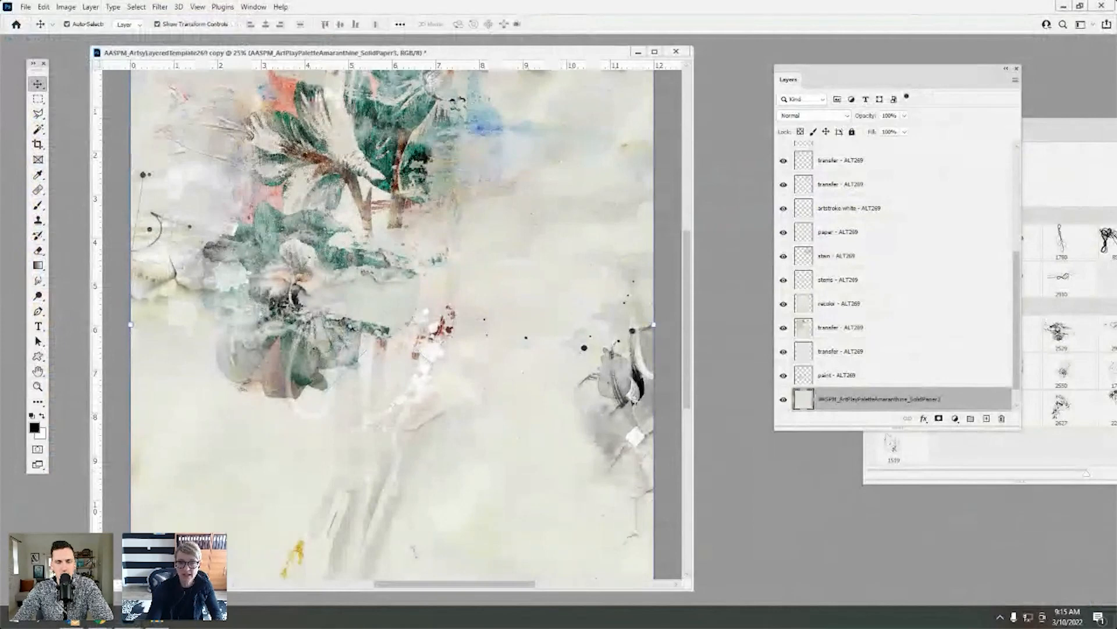
- Recolor the SolidPaper3 background with a Hue/Saturation adjustment, setting hue to about -33 and saturation to +4
{"action": "left_click", "coordinate": [66, 7]}
{"action": "mouse_move", "coordinate": [85, 37]}
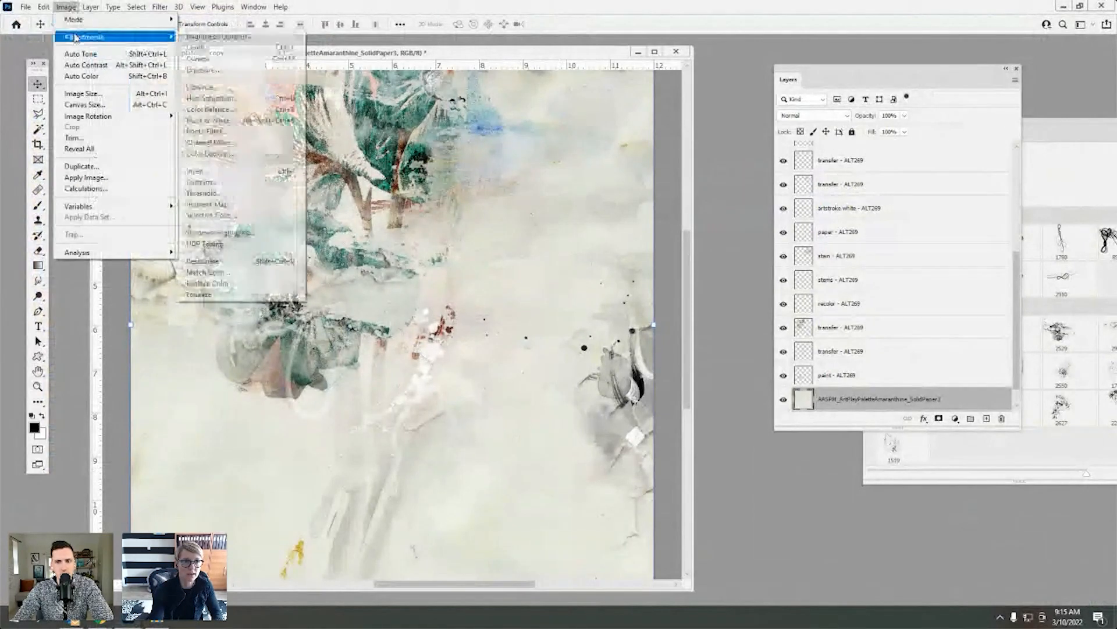
{"action": "left_click", "coordinate": [194, 99]}
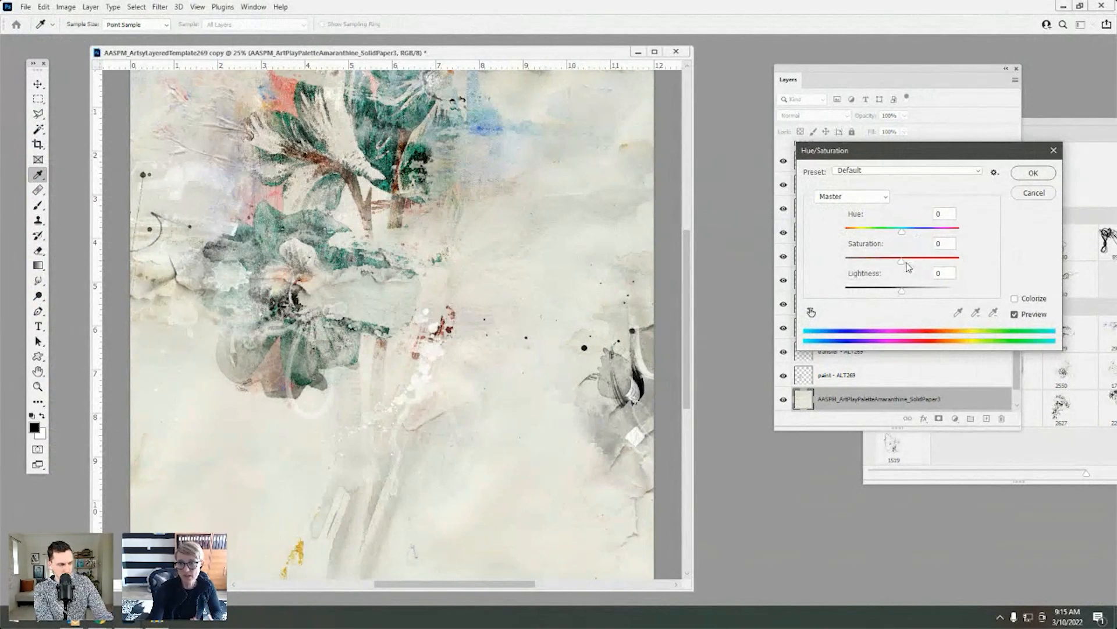
{"action": "left_click_drag", "start_coordinate": [904, 261], "coordinate": [886, 236]}
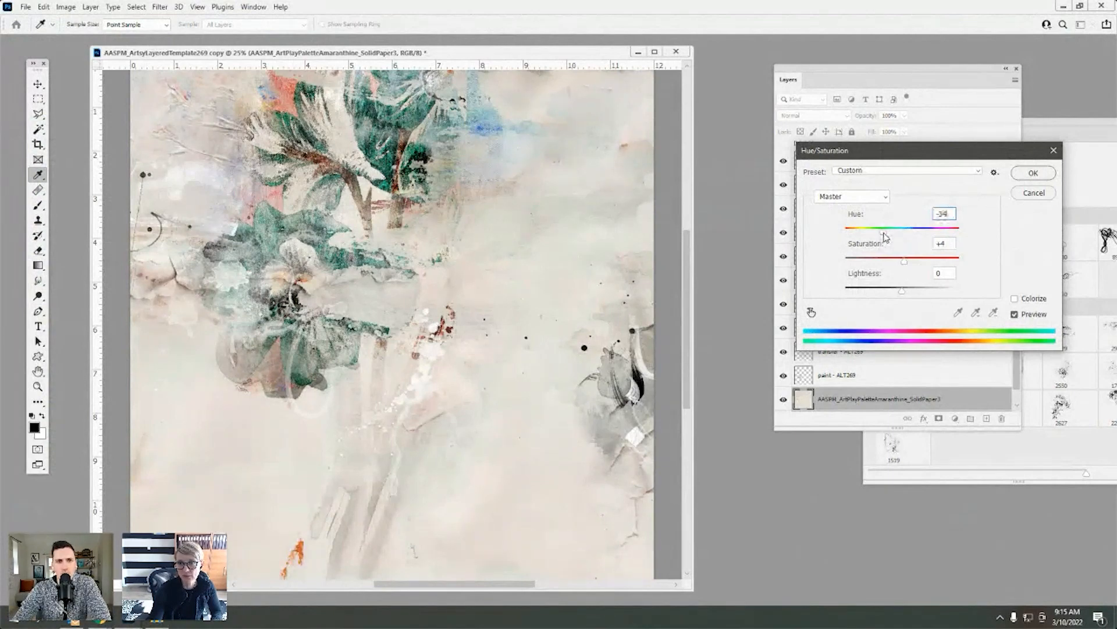
{"action": "left_click_drag", "start_coordinate": [883, 233], "coordinate": [884, 229]}
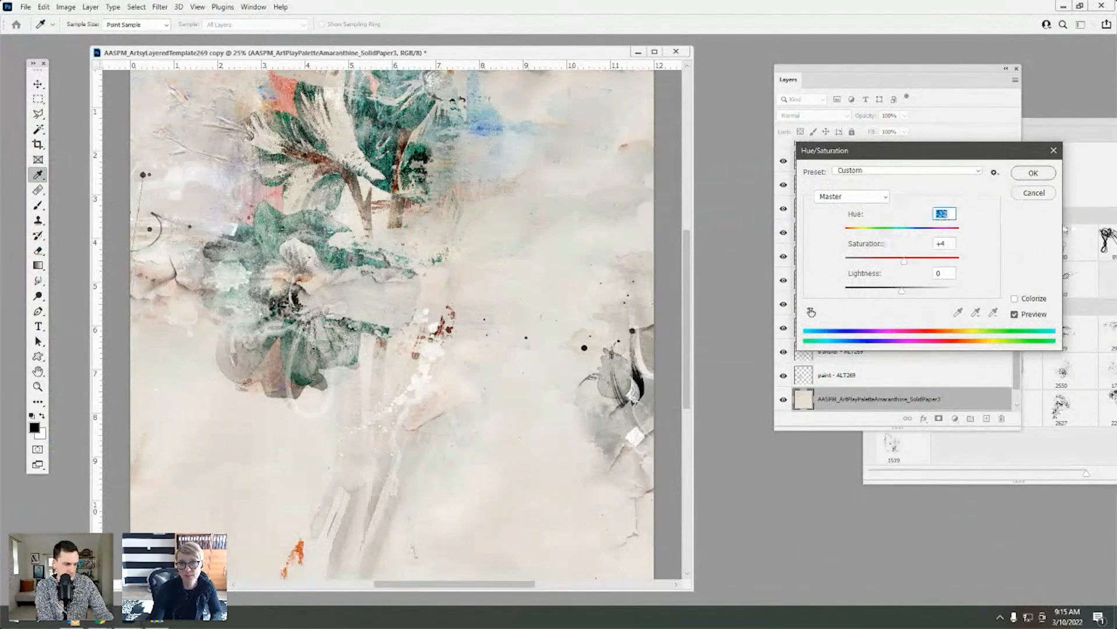
{"action": "left_click", "coordinate": [1033, 174]}
{"action": "key", "text": "v"}
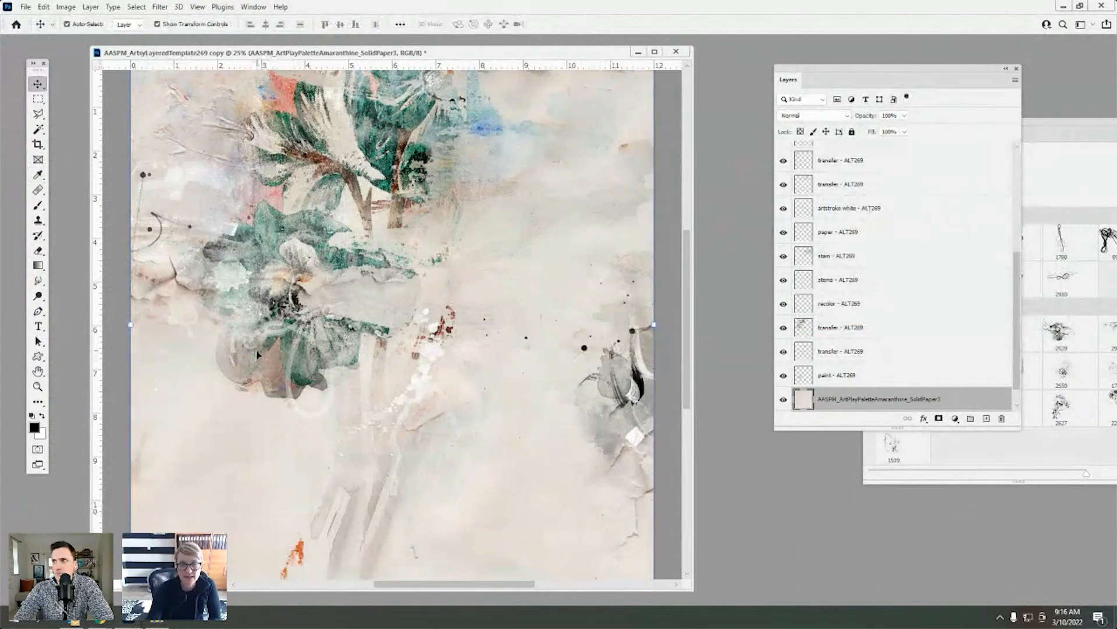
- Place the ArtsyPaper4 background from the Paperie folder directly above the transfer - ALT269 layer that sits below recolor - ALT269
{"action": "left_click", "coordinate": [826, 329]}
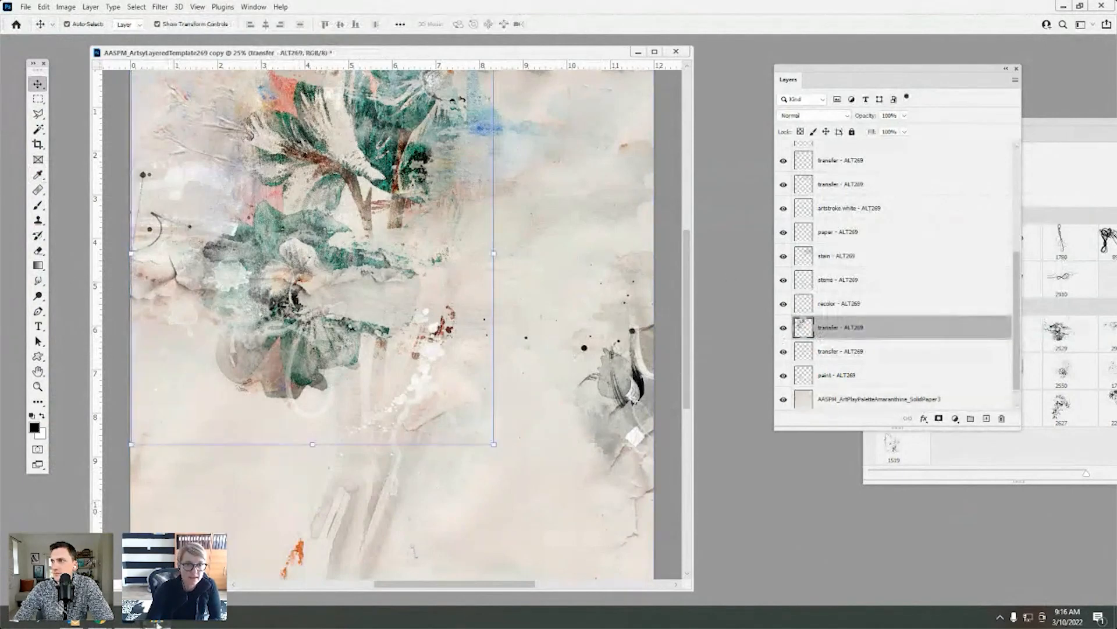
{"action": "left_click", "coordinate": [158, 624]}
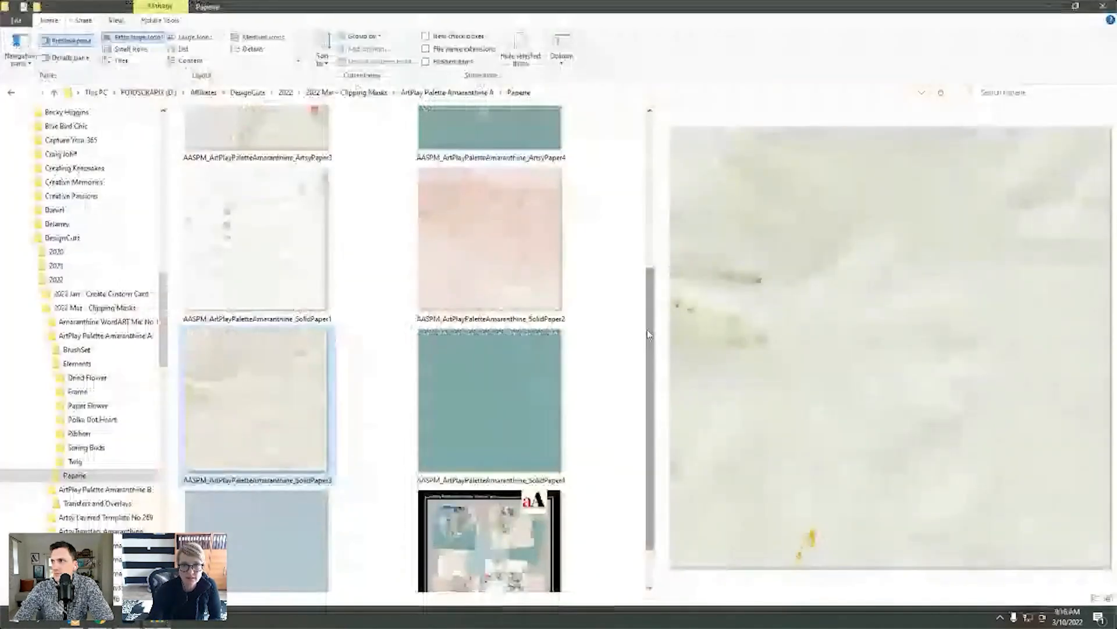
{"action": "left_click_drag", "start_coordinate": [649, 334], "coordinate": [672, 172]}
{"action": "left_click", "coordinate": [500, 315]}
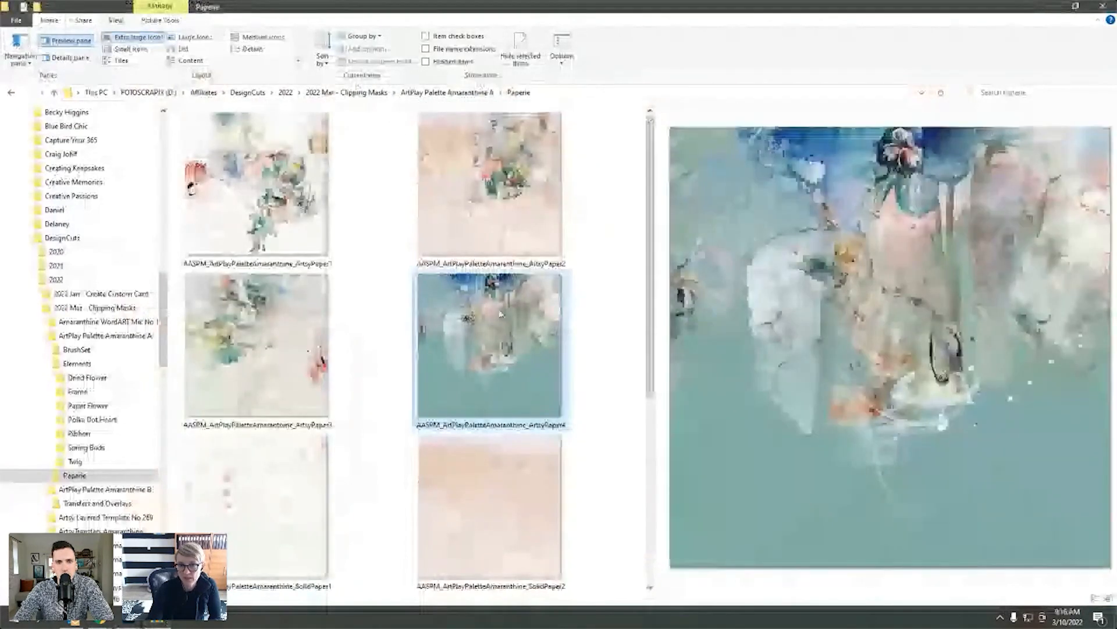
{"action": "left_click_drag", "start_coordinate": [498, 312], "coordinate": [349, 245]}
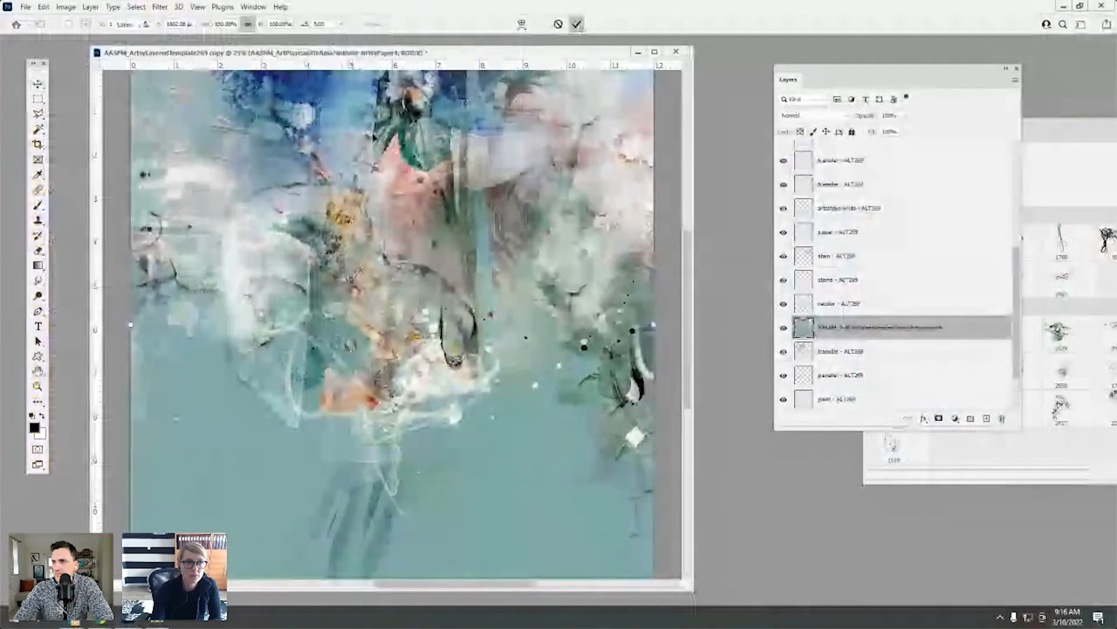
{"action": "key", "text": "Return"}
- Clip the ArtsyPaper4 layer to the transfer layer beneath it and toggle its visibility to compare the effect
{"action": "left_click", "coordinate": [26, 7]}
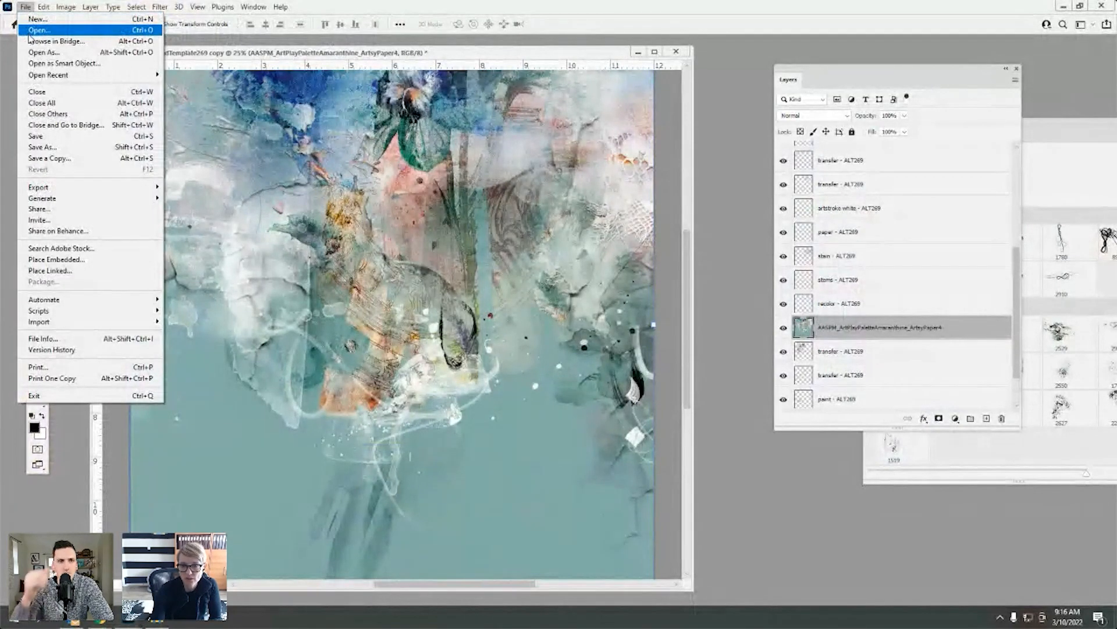
{"action": "left_click", "coordinate": [173, 152]}
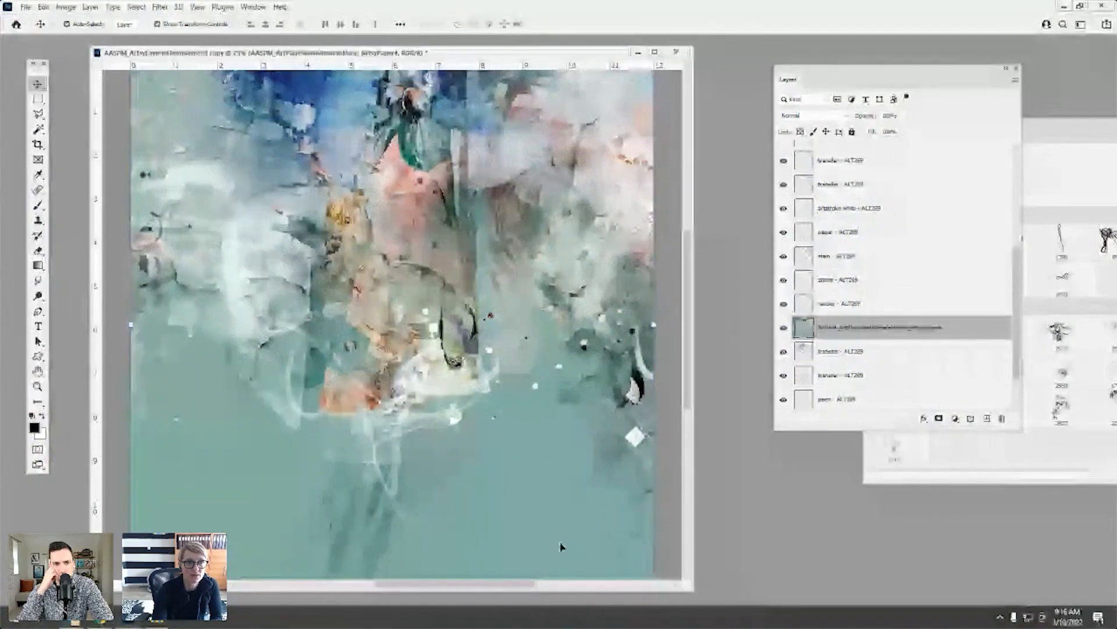
{"action": "left_click", "coordinate": [90, 8]}
{"action": "left_click", "coordinate": [784, 328]}
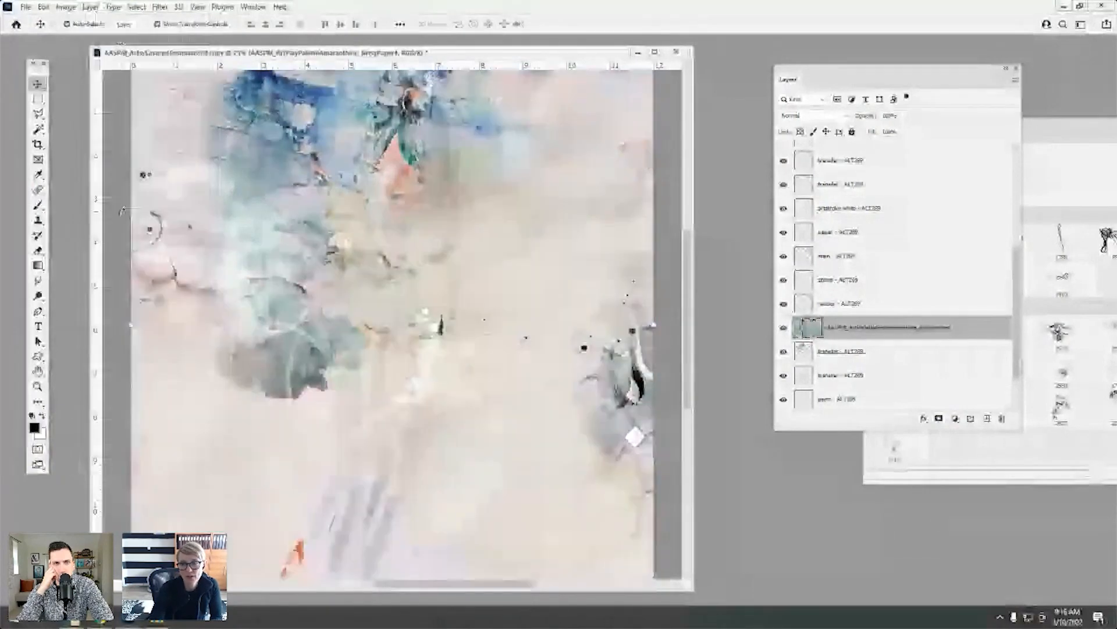
{"action": "left_click", "coordinate": [784, 330]}
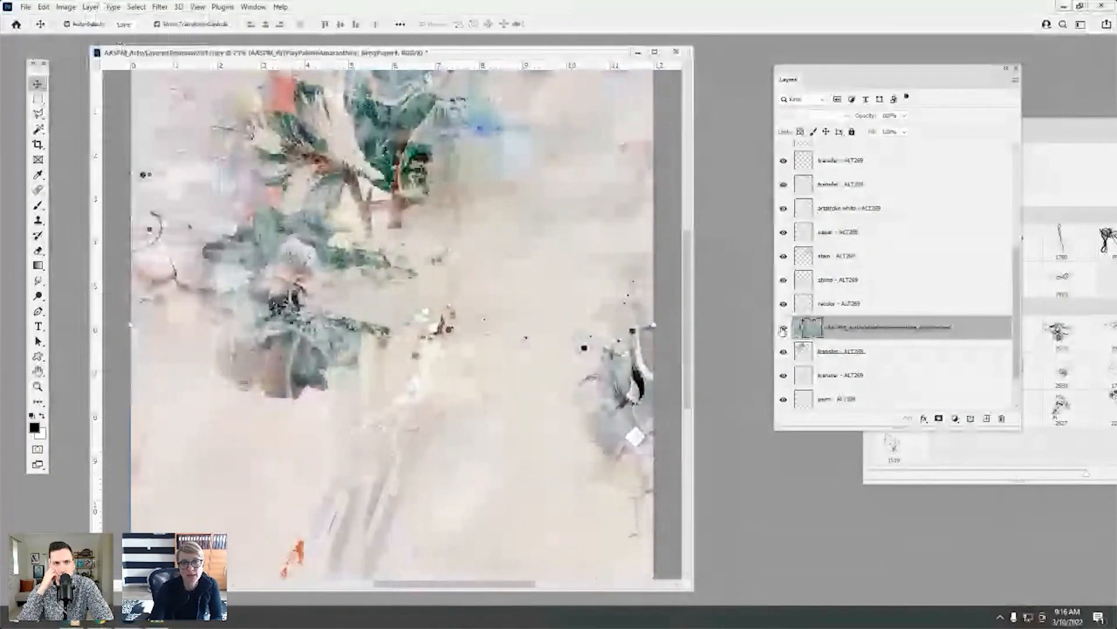
{"action": "left_click", "coordinate": [783, 330]}
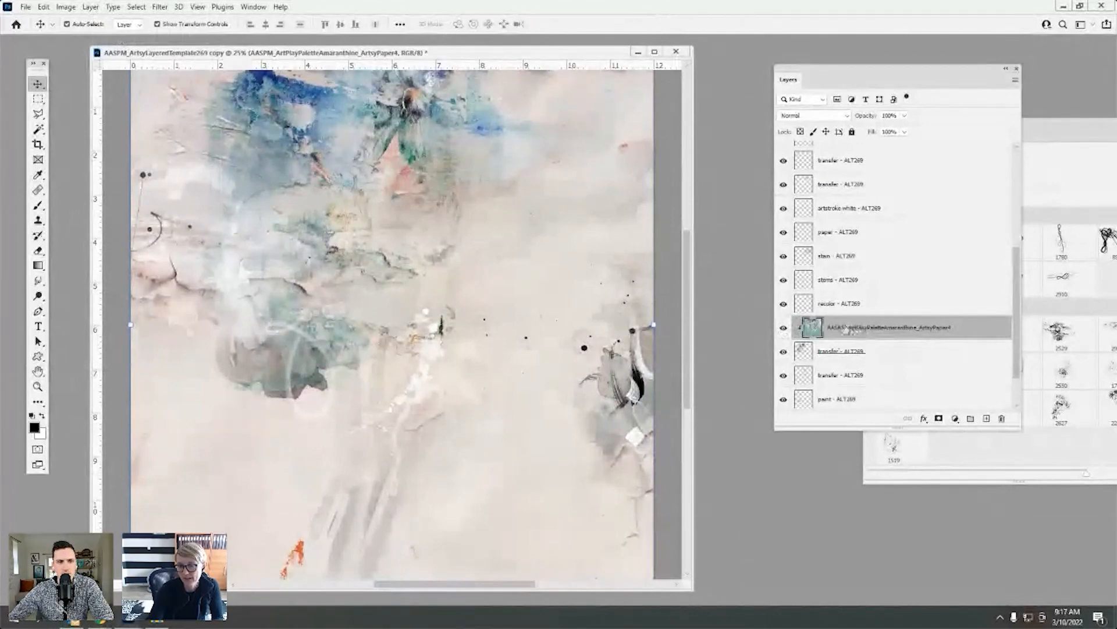
- Duplicate the ArtsyPaper4 layer, move the copy above the stain - ALT269 layer under the paper layer, and clip it there
{"action": "key", "text": "ctrl+j"}
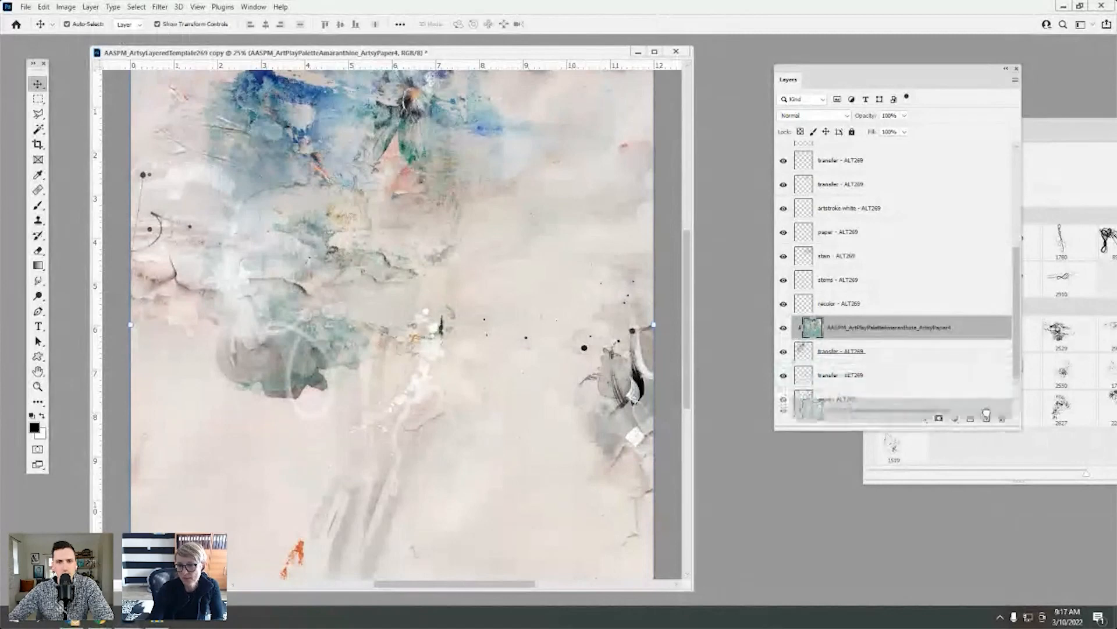
{"action": "left_click_drag", "start_coordinate": [836, 330], "coordinate": [842, 244]}
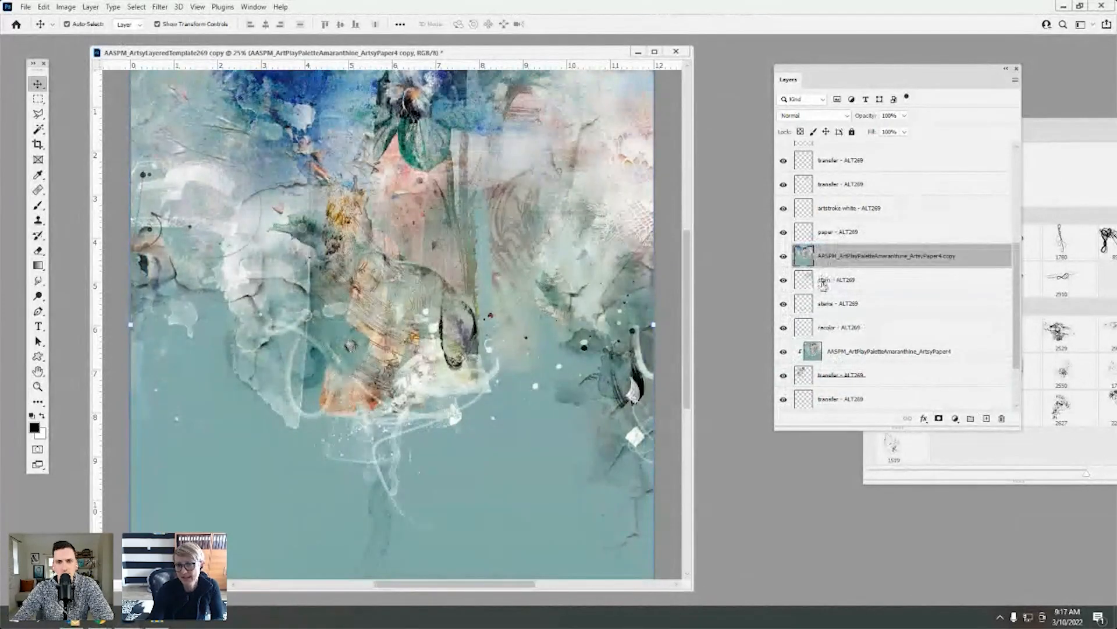
{"action": "left_click", "coordinate": [90, 7]}
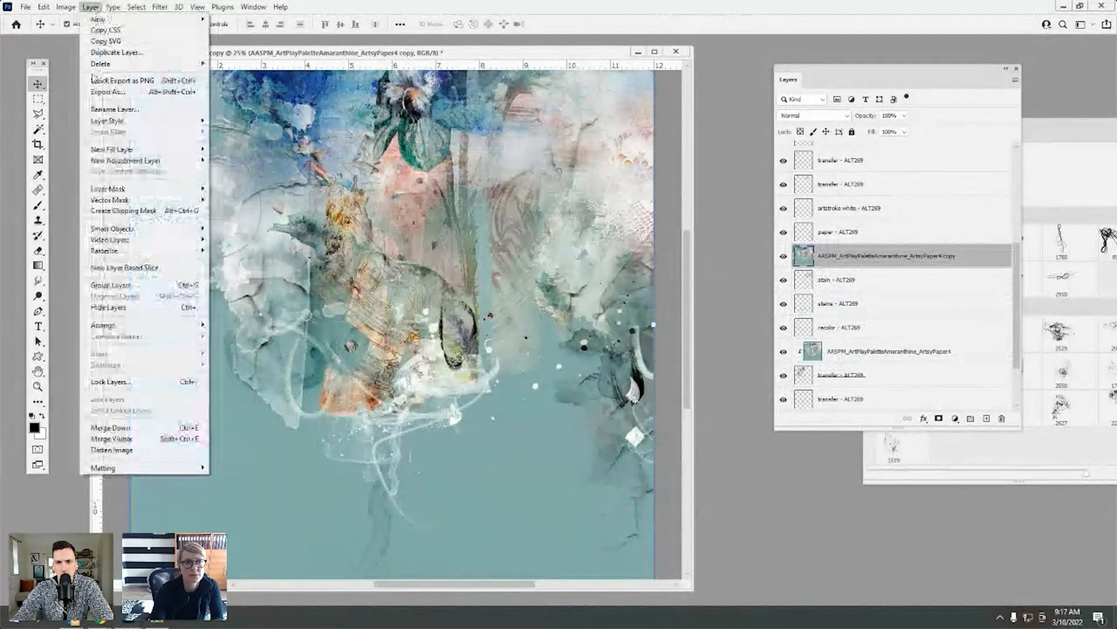
{"action": "left_click", "coordinate": [122, 211]}
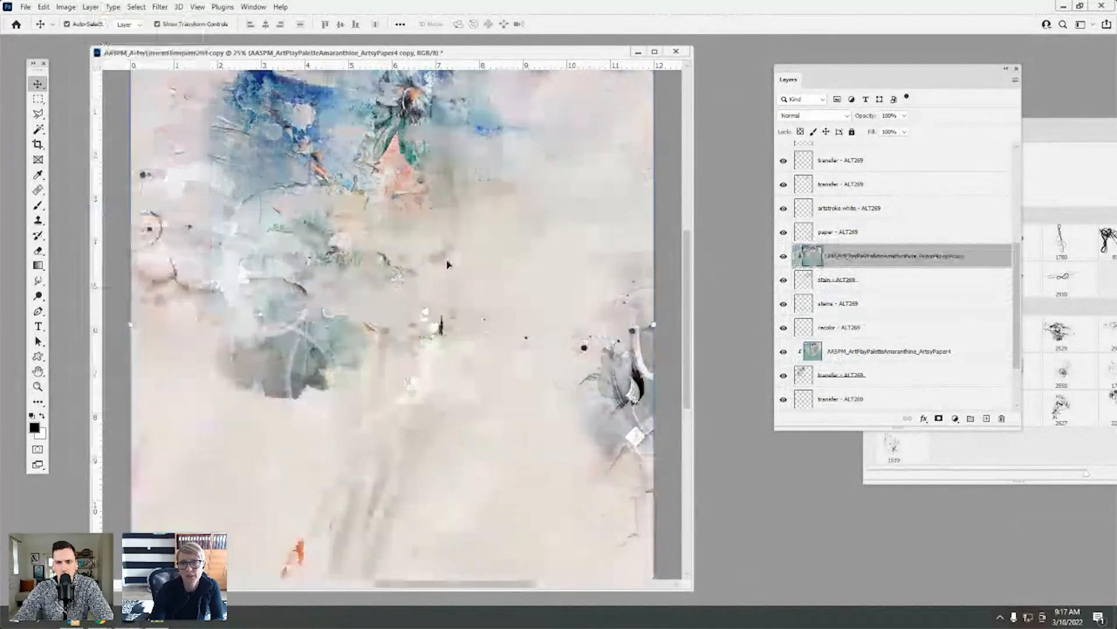
- Reposition the clipped ArtsyPaper4 copy over the stain and duplicate the paper and stain layers together
{"action": "left_click", "coordinate": [784, 257]}
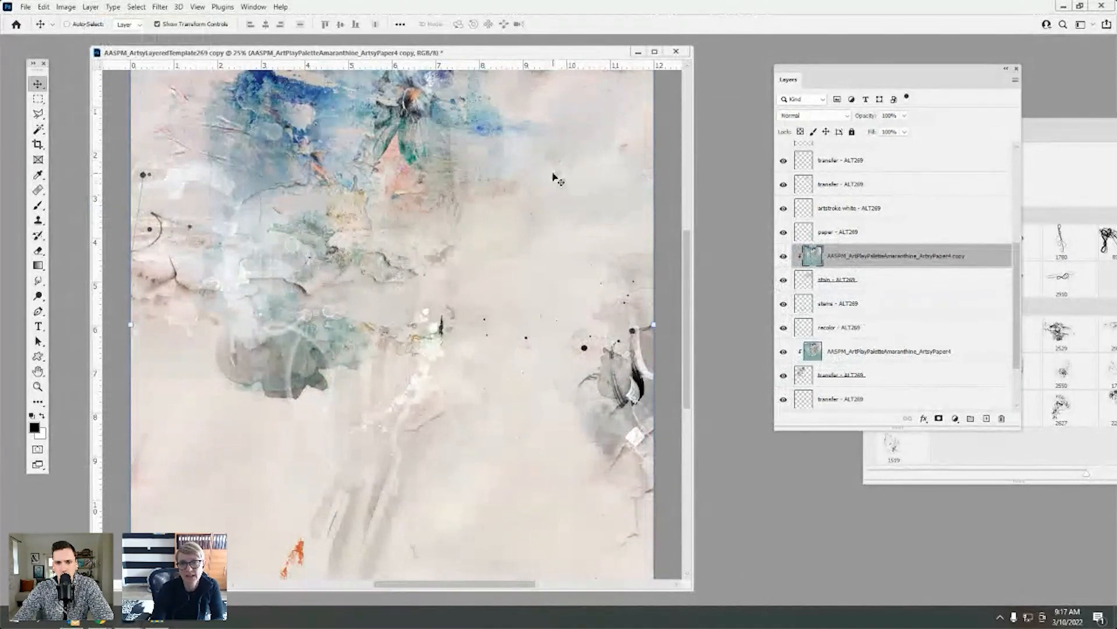
{"action": "left_click_drag", "start_coordinate": [561, 187], "coordinate": [646, 185]}
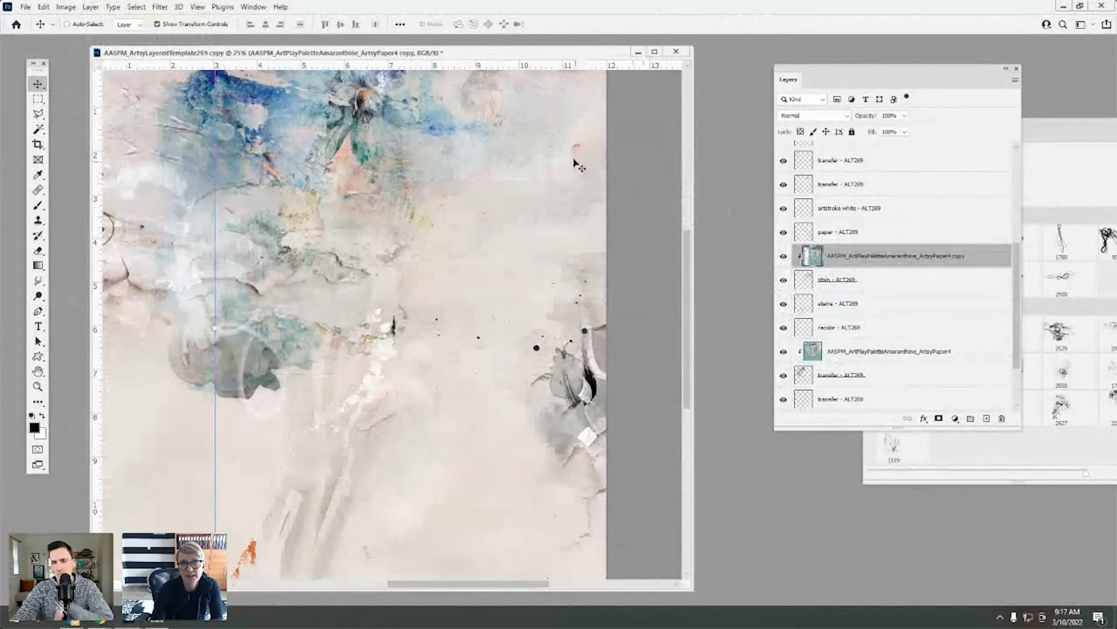
{"action": "left_click", "coordinate": [845, 279], "text": "shift"}
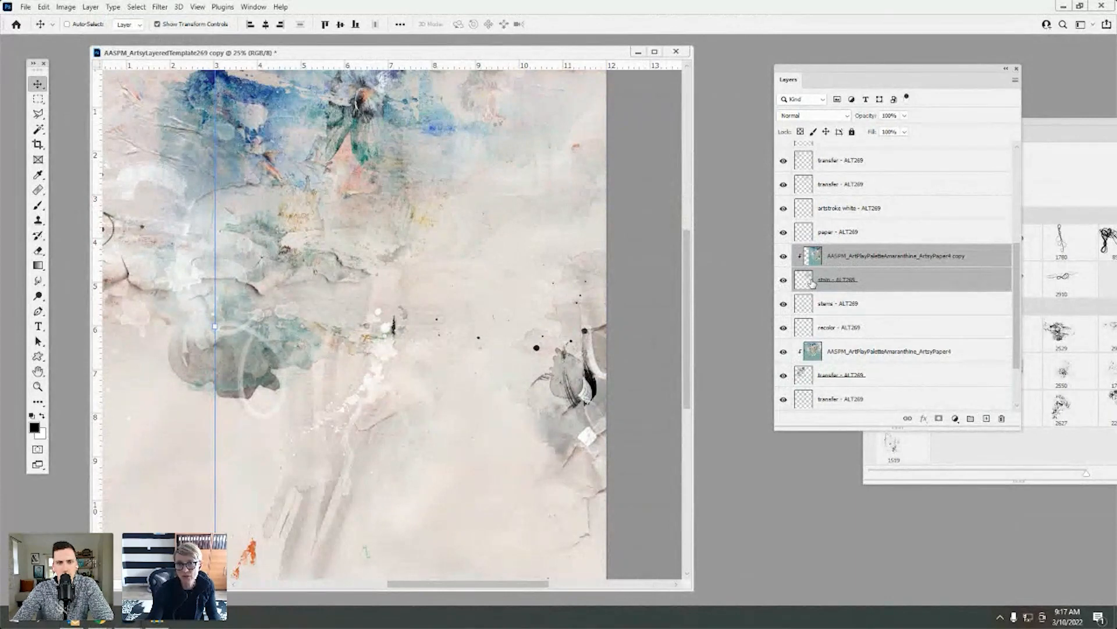
{"action": "left_click_drag", "start_coordinate": [839, 273], "coordinate": [985, 420]}
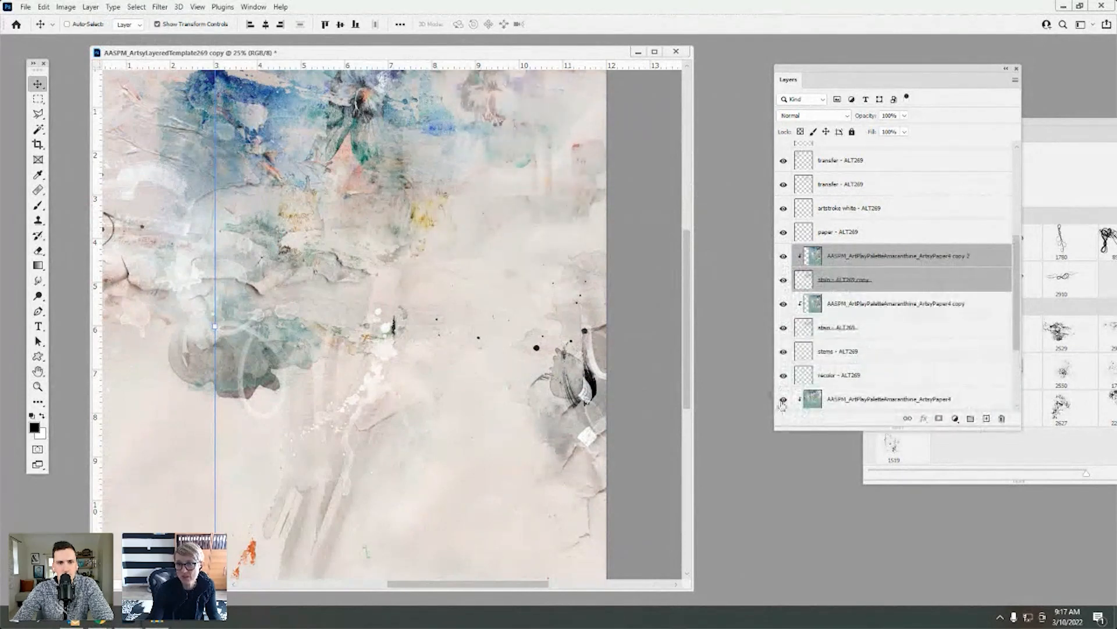
- Duplicate the clipped ArtsyPaper4 again above the stain layer below texture - ALT269 and clip it to that stain
{"action": "left_click_drag", "start_coordinate": [832, 258], "coordinate": [986, 419]}
{"action": "left_click_drag", "start_coordinate": [851, 90], "coordinate": [805, 218]}
{"action": "left_click", "coordinate": [91, 6]}
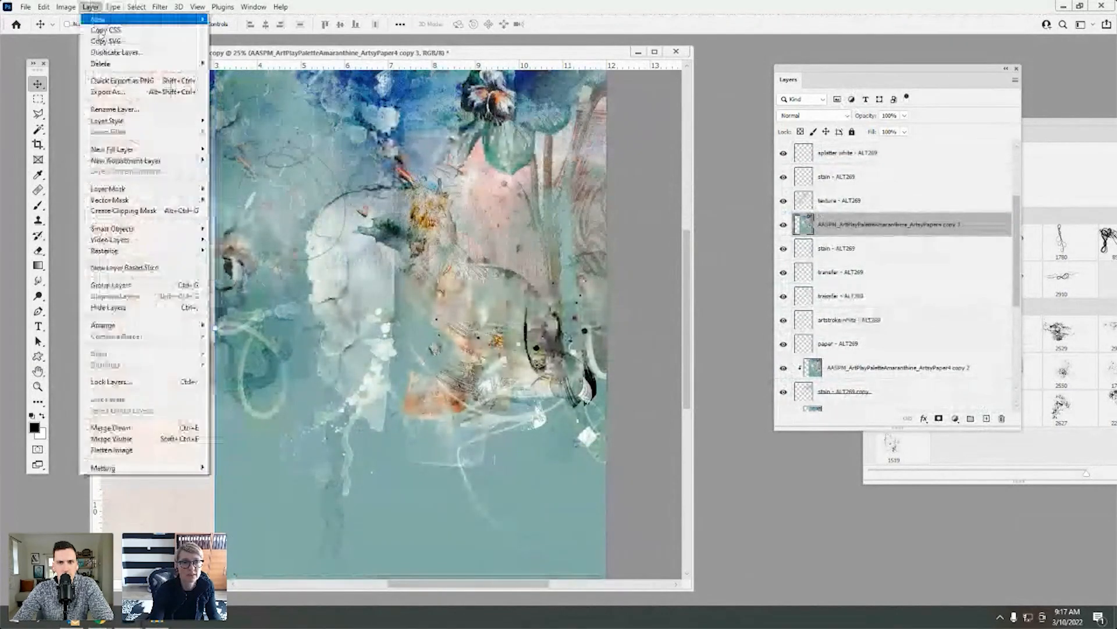
{"action": "left_click", "coordinate": [140, 211]}
{"action": "left_click_drag", "start_coordinate": [603, 424], "coordinate": [629, 424]}
- Set the blend mode of the stain - ALT269 layer beneath ArtsyPaper4 copy 3 to Multiply
{"action": "left_click", "coordinate": [811, 251]}
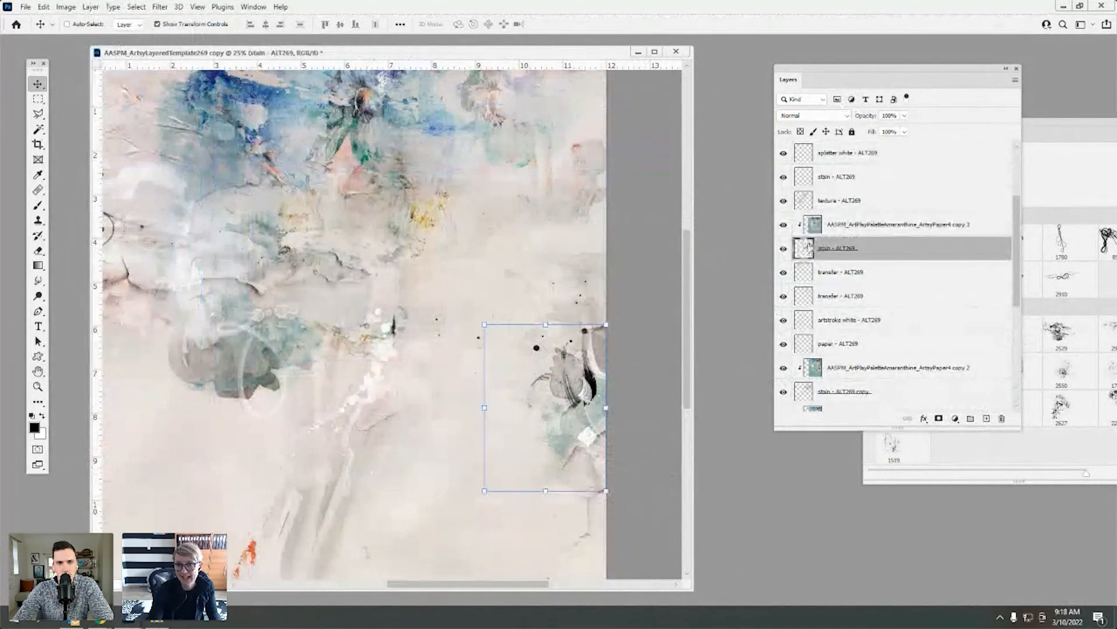
{"action": "left_click", "coordinate": [843, 115]}
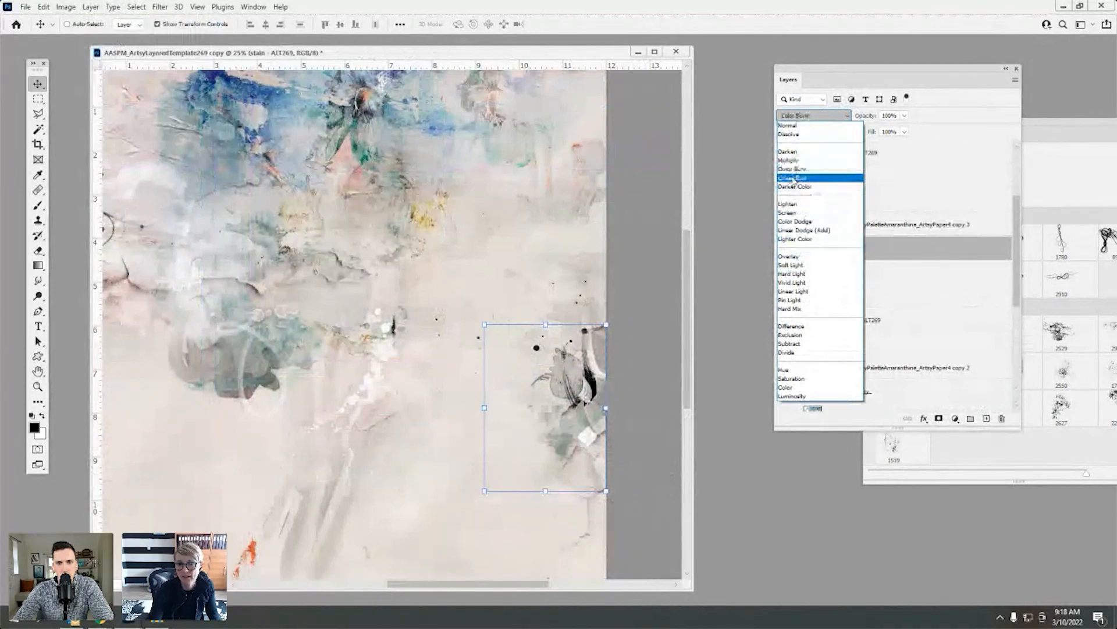
{"action": "left_click", "coordinate": [790, 160]}
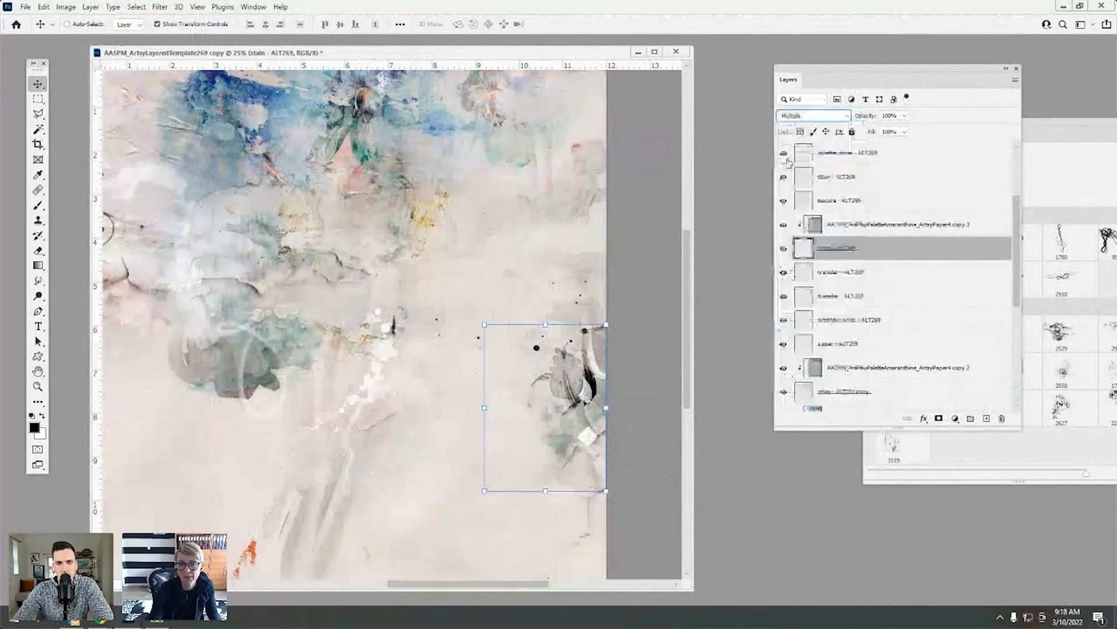
- Duplicate that stain together with its clipped paper and set the duplicate stain's blend mode to Screen
{"action": "left_click", "coordinate": [843, 227], "text": "shift"}
{"action": "key", "text": "ctrl+j"}
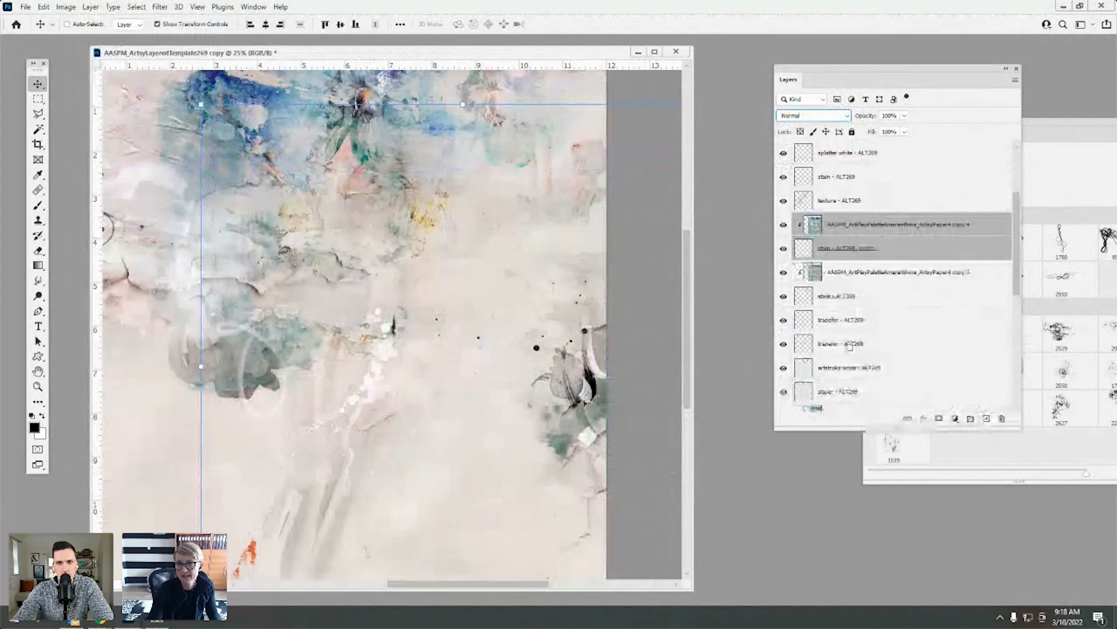
{"action": "left_click", "coordinate": [844, 248]}
{"action": "left_click", "coordinate": [813, 115]}
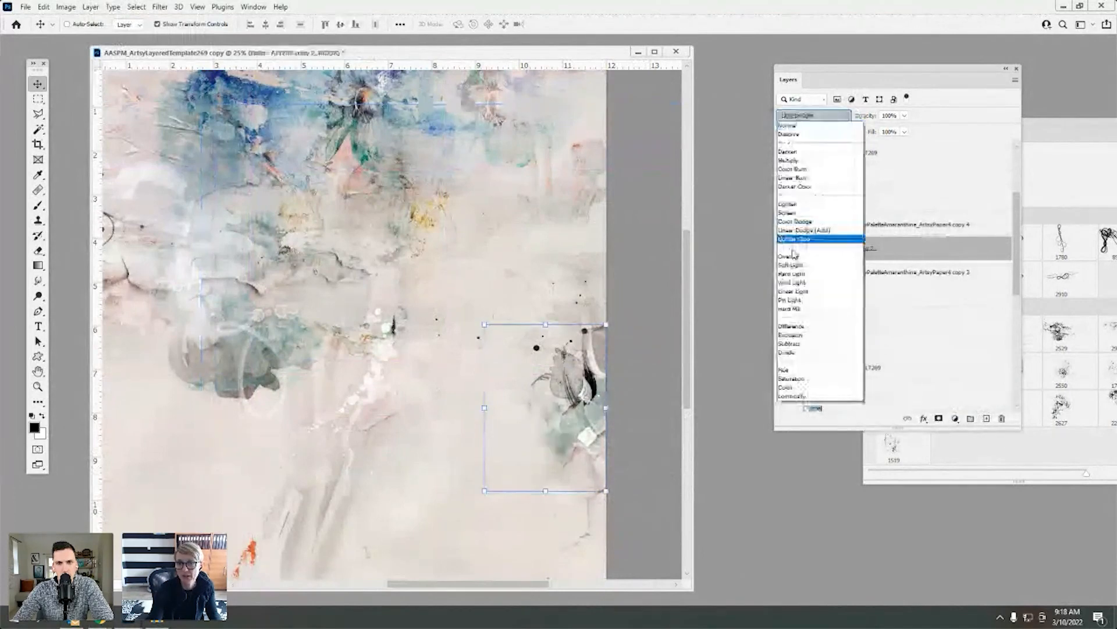
{"action": "left_click", "coordinate": [789, 213]}
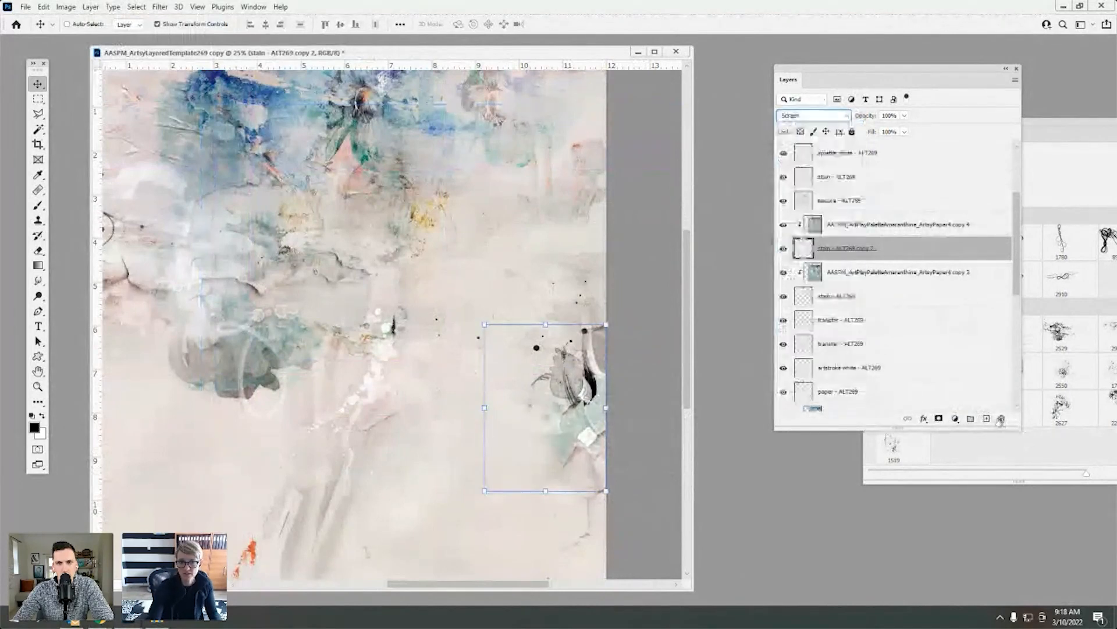
- Reposition the clipped ArtsyPaper4 copy 4 over its Screen-mode stain near the page's outer edge
{"action": "left_click", "coordinate": [817, 226]}
{"action": "left_click_drag", "start_coordinate": [614, 398], "coordinate": [638, 448]}
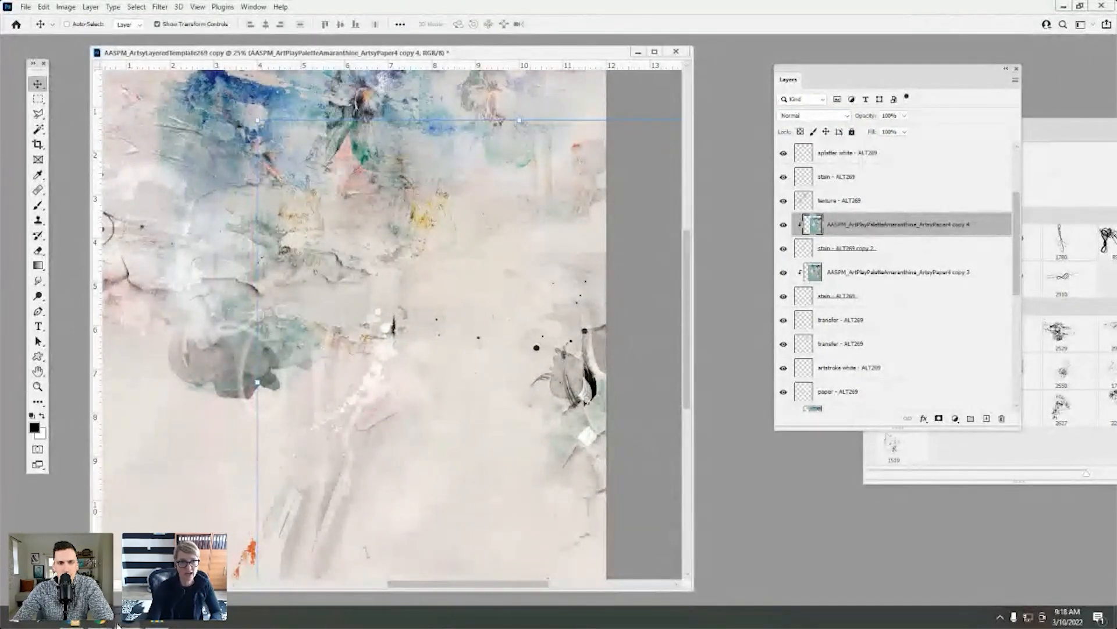
{"action": "mouse_move", "coordinate": [117, 626]}
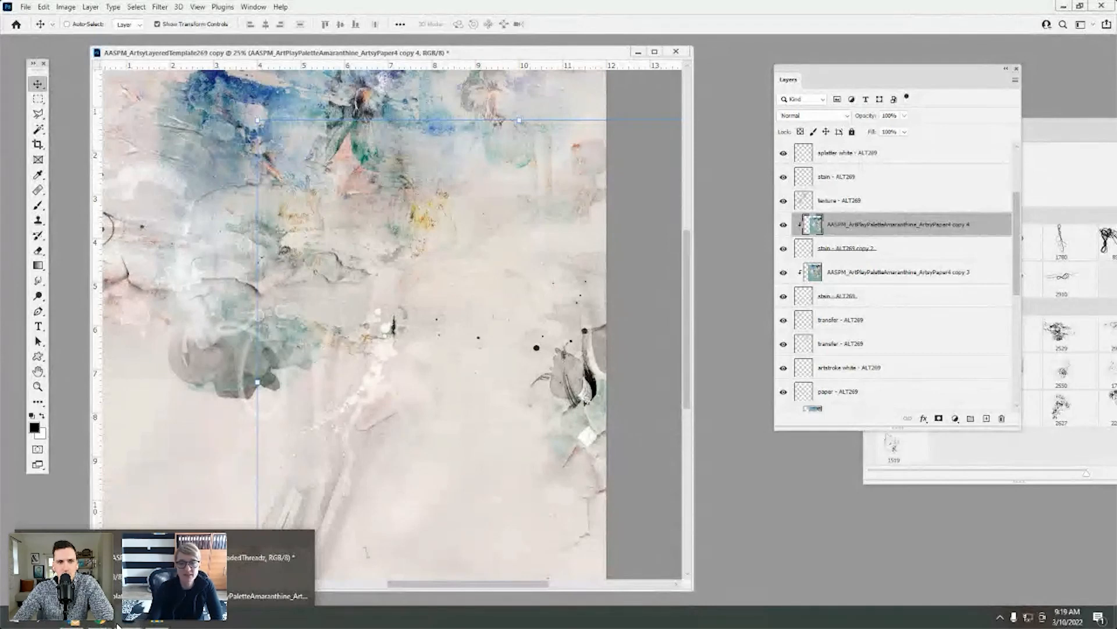
{"action": "left_click_drag", "start_coordinate": [574, 53], "coordinate": [583, 49]}
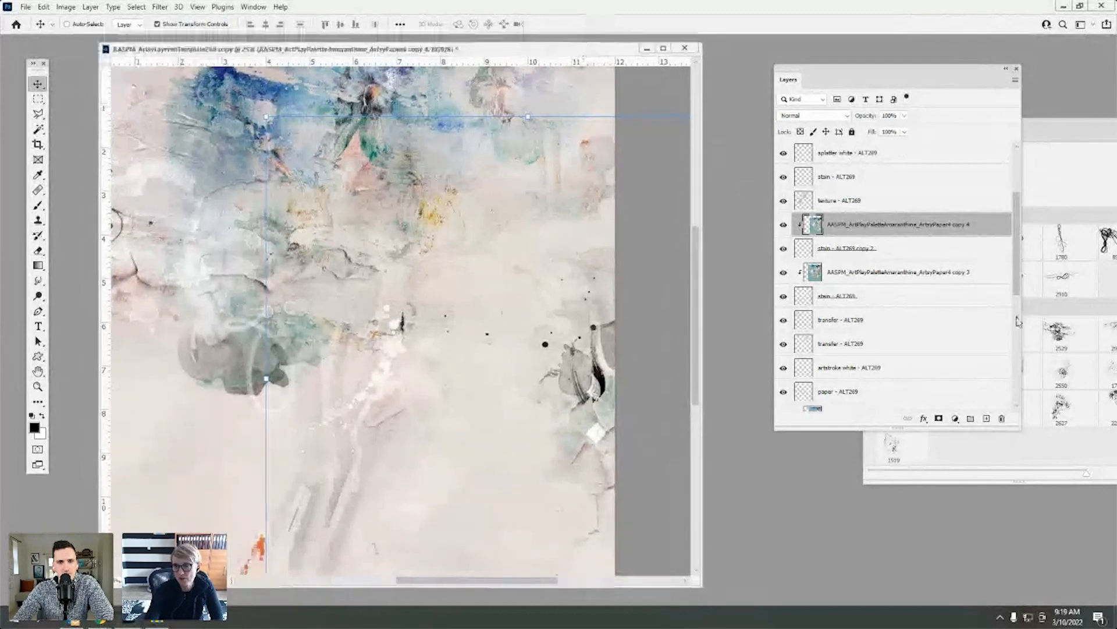
- Place SolidPaper1, SolidPaper3 and SolidPaper4 from the Amaranthine papers folder above the existing solid background paper
{"action": "left_click_drag", "start_coordinate": [1020, 292], "coordinate": [1019, 402]}
{"action": "left_click", "coordinate": [879, 375]}
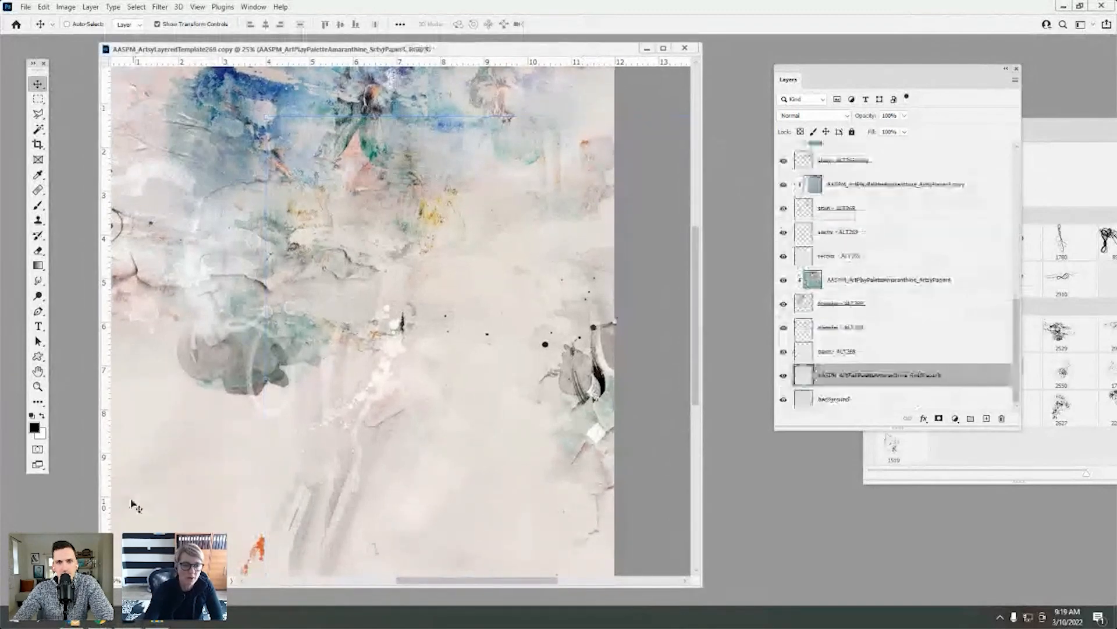
{"action": "left_click", "coordinate": [158, 622]}
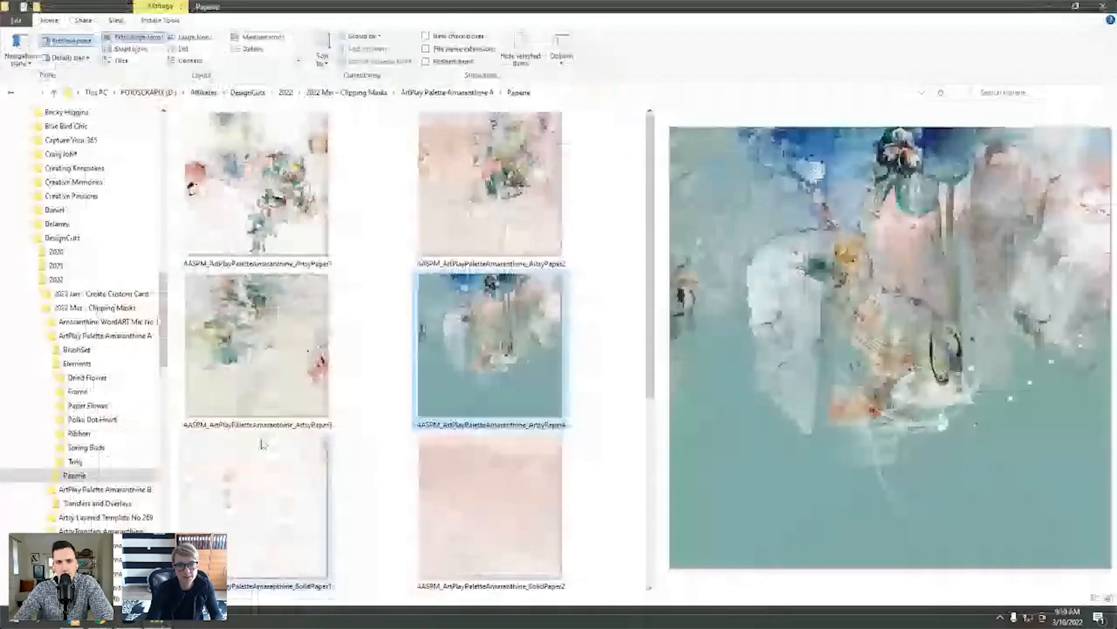
{"action": "left_click_drag", "start_coordinate": [649, 350], "coordinate": [649, 444]}
{"action": "left_click", "coordinate": [262, 308]}
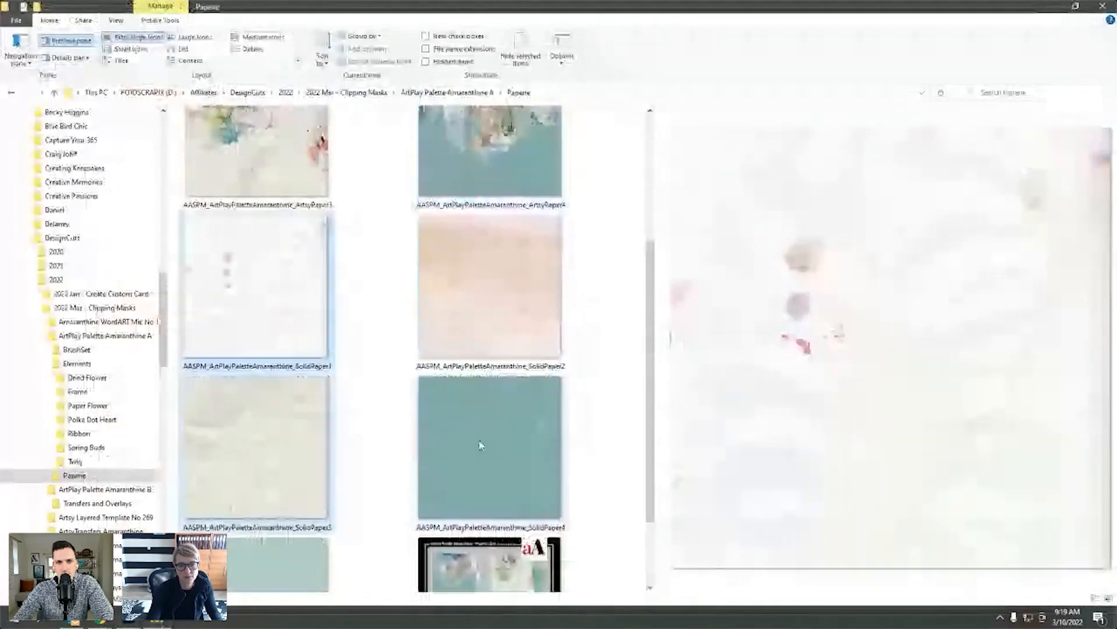
{"action": "left_click", "coordinate": [481, 446]}
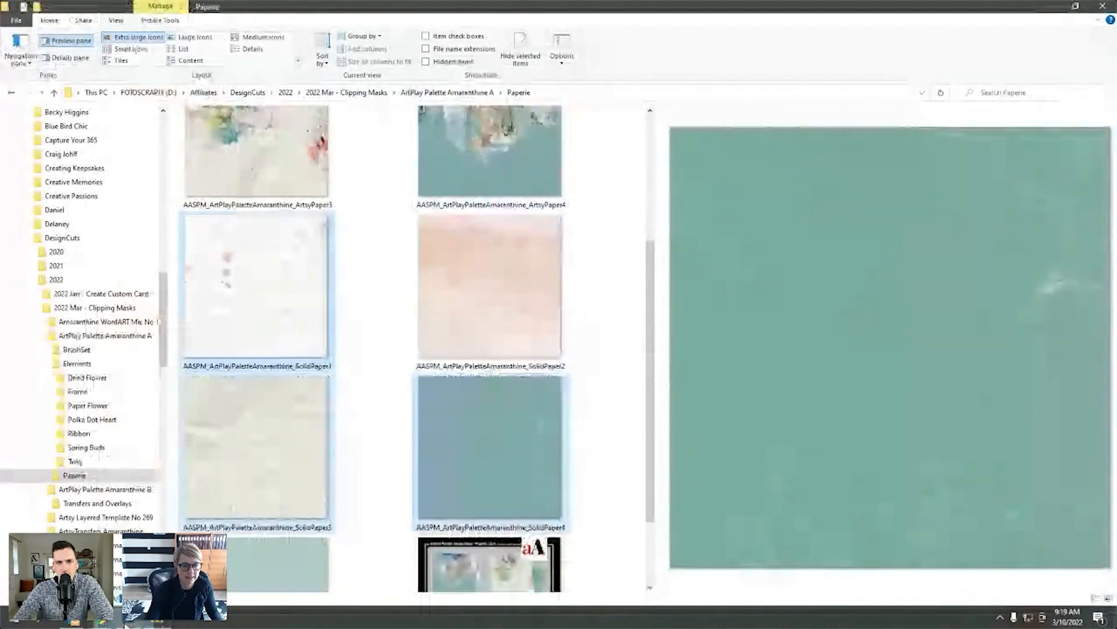
{"action": "left_click_drag", "start_coordinate": [126, 626], "coordinate": [120, 520]}
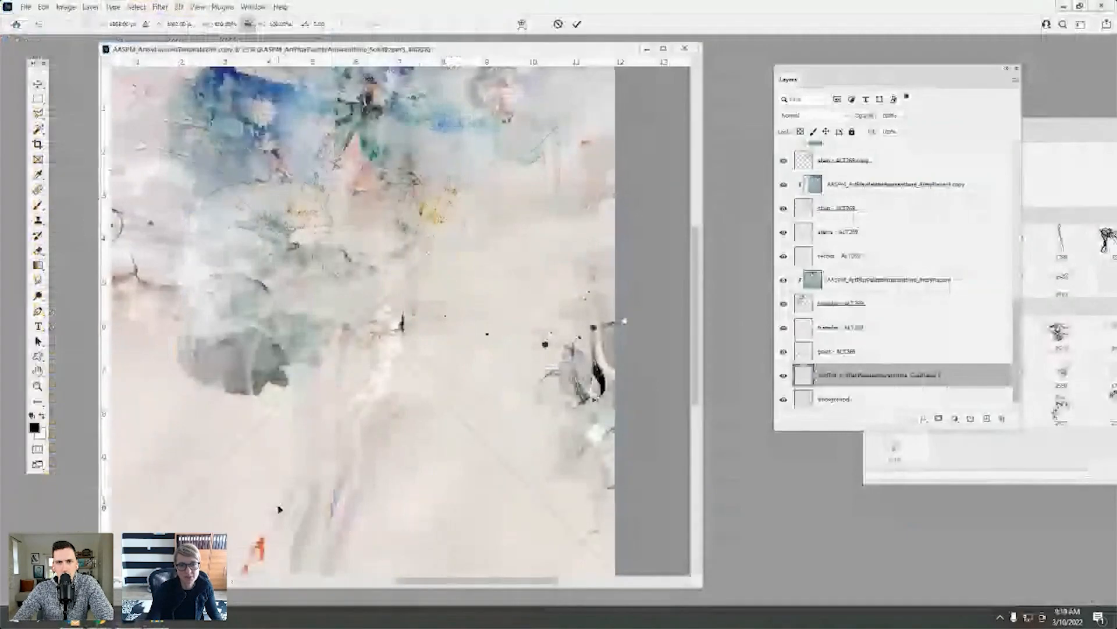
{"action": "key", "text": "Return"}
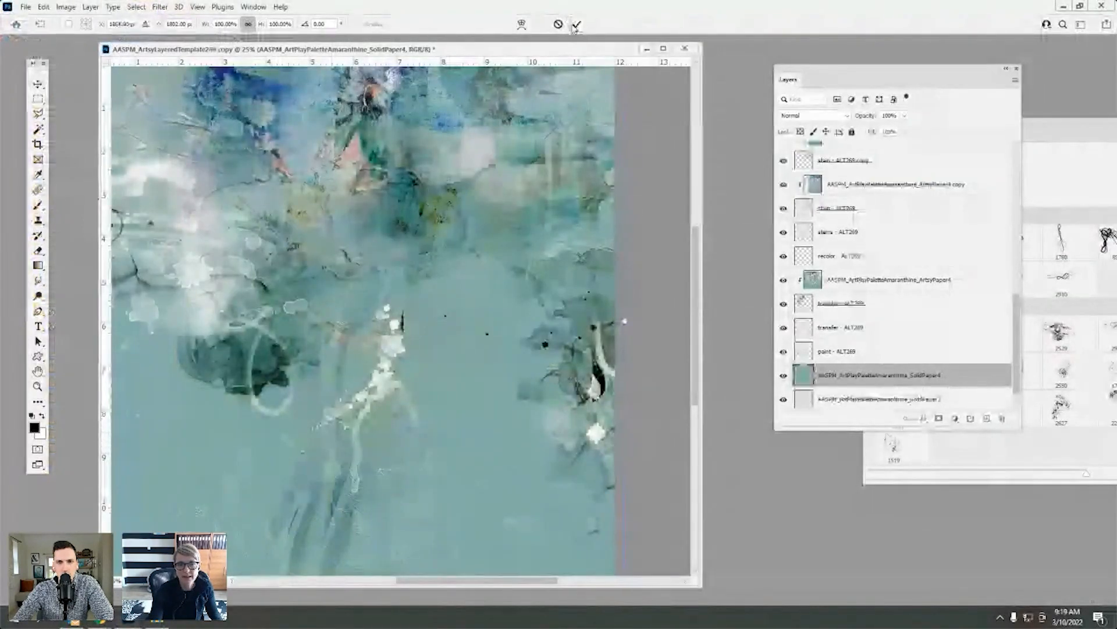
{"action": "left_click", "coordinate": [576, 25]}
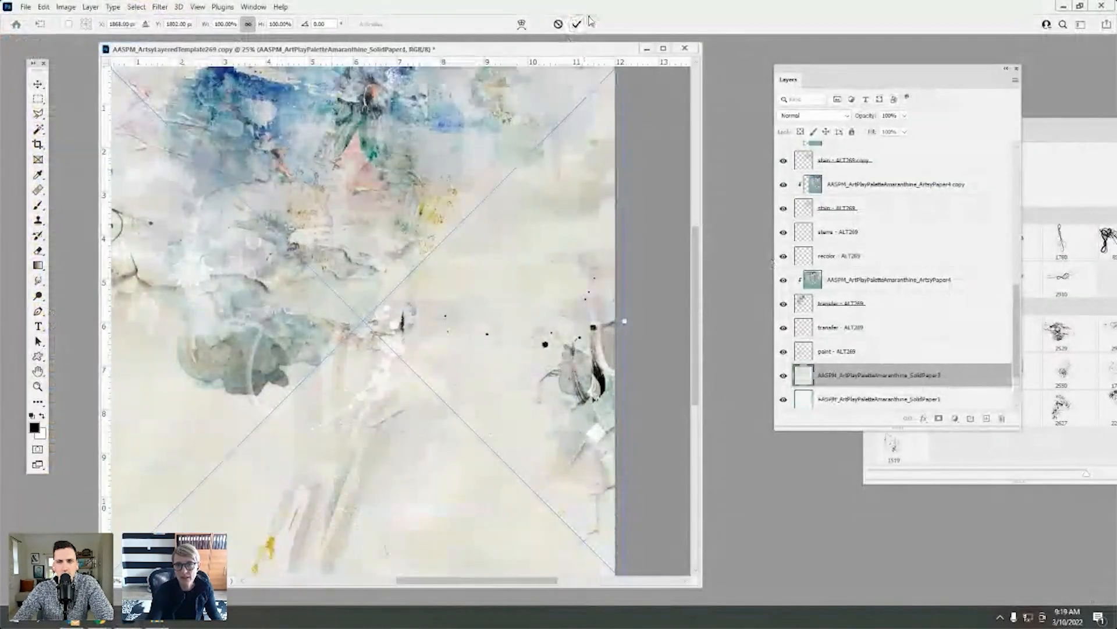
{"action": "left_click", "coordinate": [576, 24]}
- Compare the placed papers by toggling their visibility, hide SolidPaper1 and SolidPaper3, and select the teal SolidPaper4
{"action": "scroll", "coordinate": [978, 319], "scroll_direction": "down", "scroll_amount": 3}
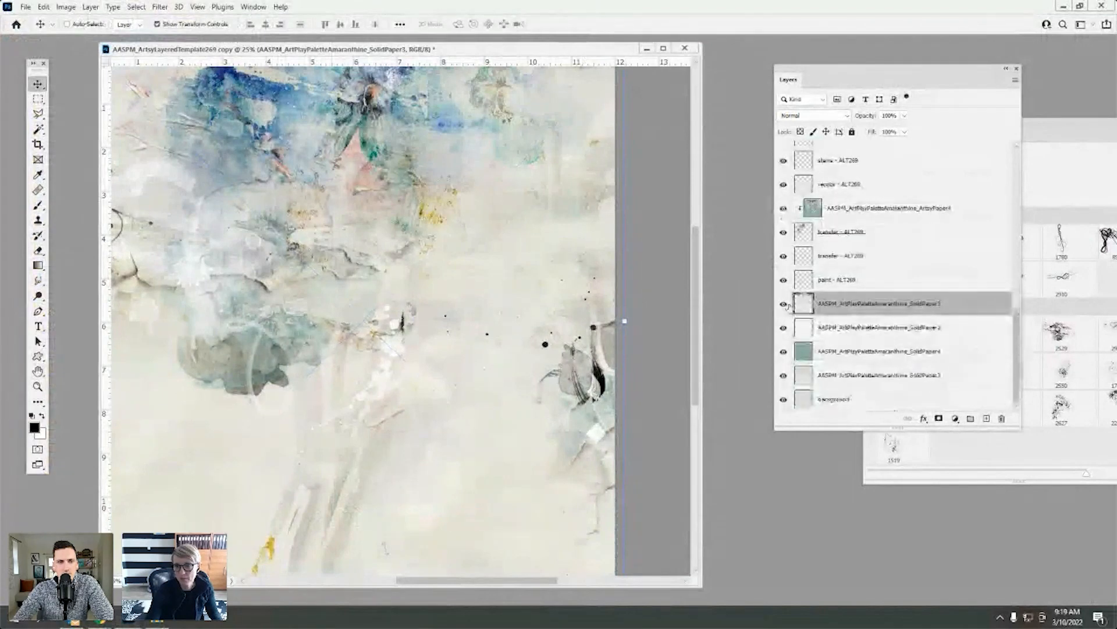
{"action": "left_click", "coordinate": [784, 303]}
{"action": "left_click", "coordinate": [783, 328]}
{"action": "left_click", "coordinate": [782, 327]}
{"action": "left_click", "coordinate": [782, 328]}
{"action": "left_click", "coordinate": [783, 327]}
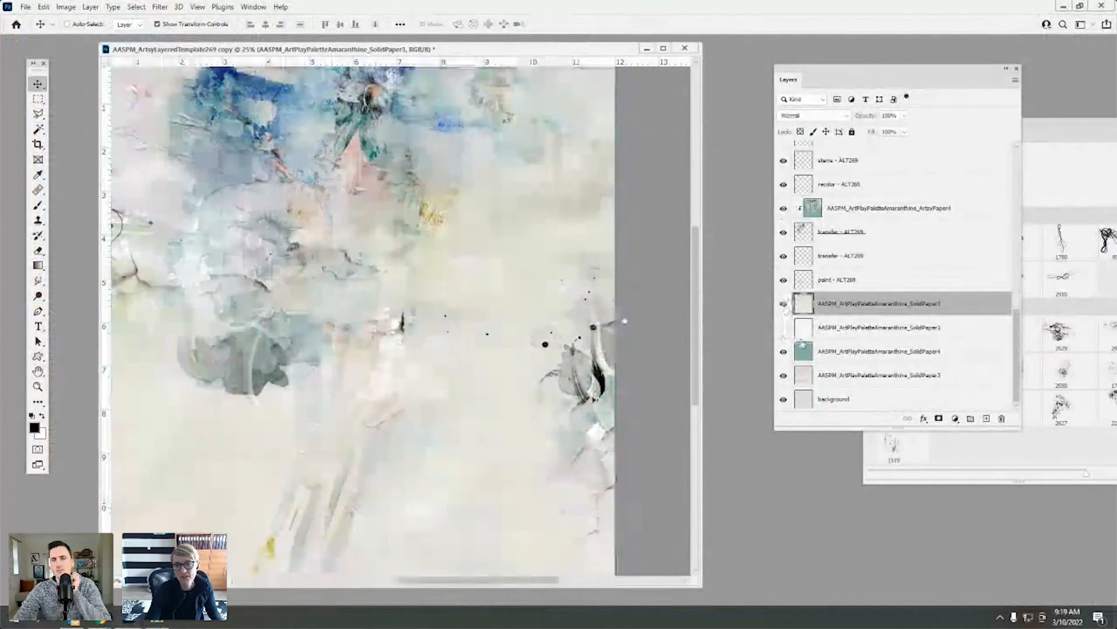
{"action": "left_click", "coordinate": [815, 350]}
{"action": "left_click", "coordinate": [784, 303]}
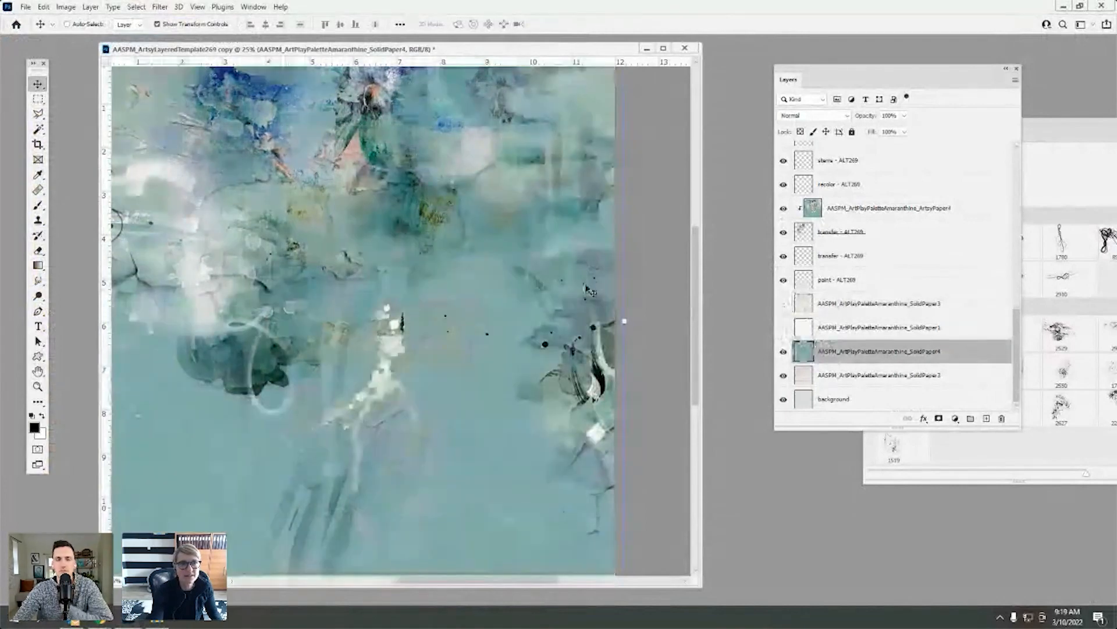
- Try lightening the teal SolidPaper4 with a Levels adjustment, setting the midtone input level to 1.91
{"action": "left_click", "coordinate": [65, 7]}
{"action": "mouse_move", "coordinate": [117, 39]}
{"action": "left_click", "coordinate": [221, 50]}
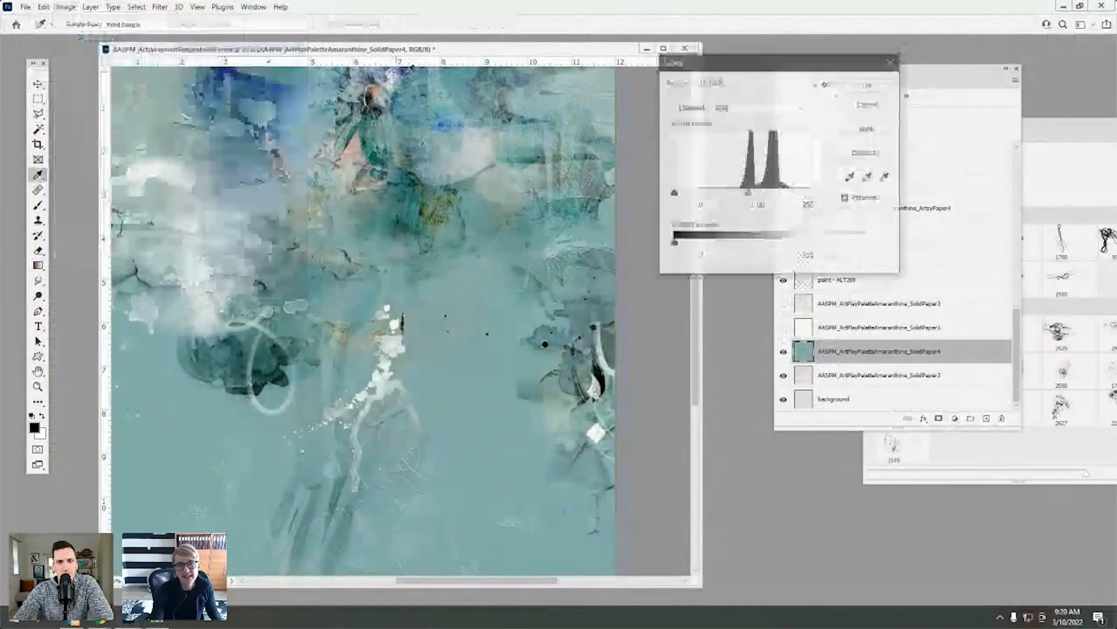
{"action": "left_click_drag", "start_coordinate": [750, 192], "coordinate": [713, 197]}
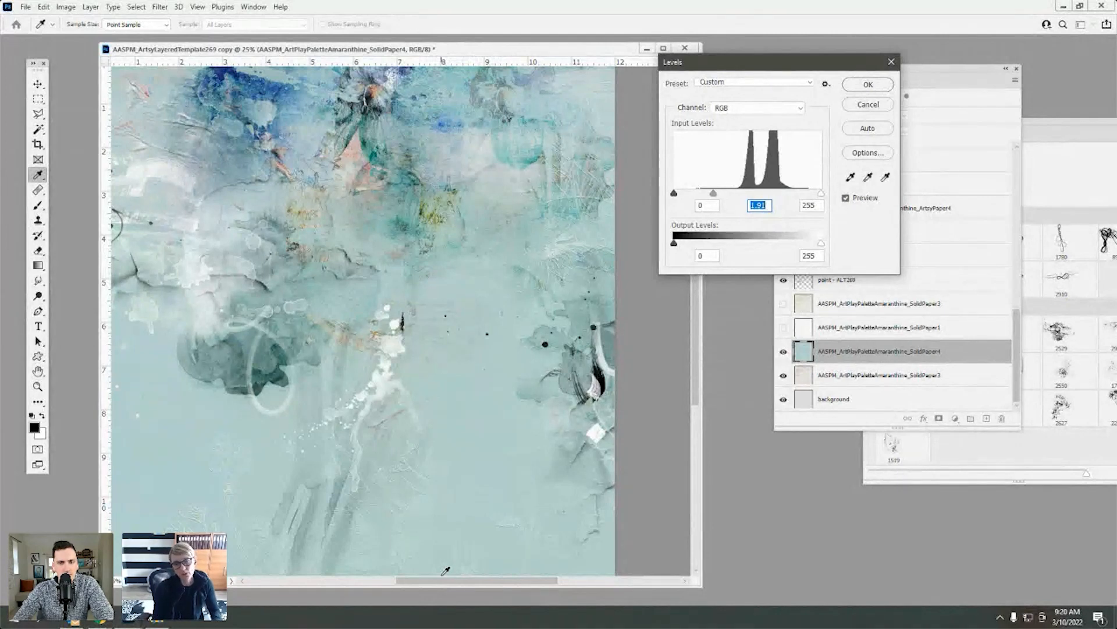
{"action": "left_click", "coordinate": [852, 130]}
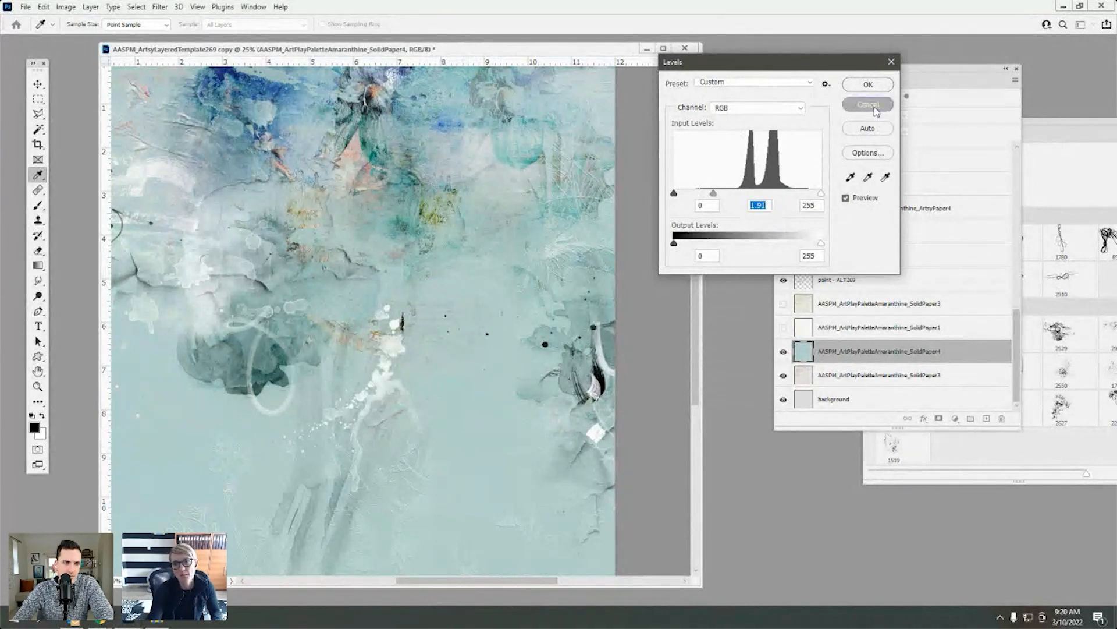
{"action": "left_click", "coordinate": [868, 84]}
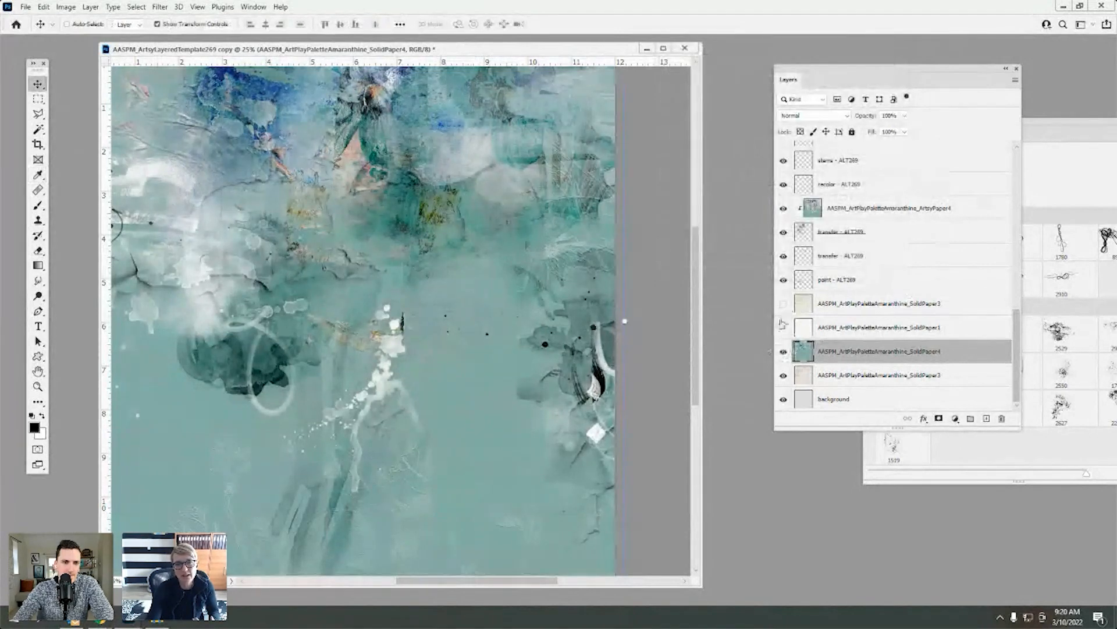
- Hide the teal SolidPaper4 layer and select the solid paper directly above the background
{"action": "left_click", "coordinate": [784, 351]}
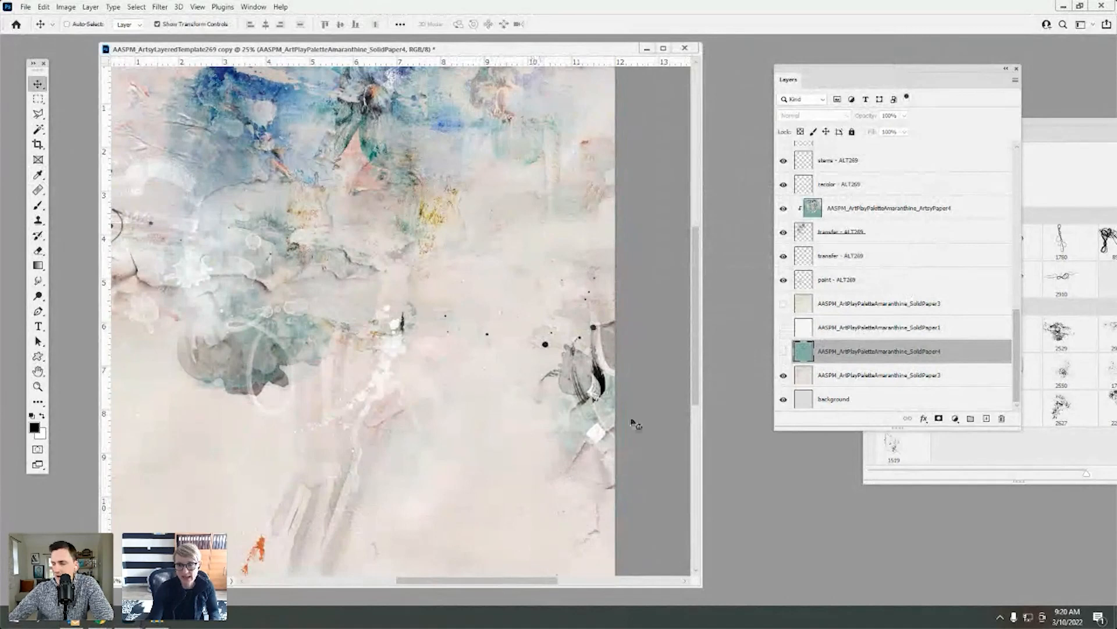
{"action": "left_click", "coordinate": [807, 375]}
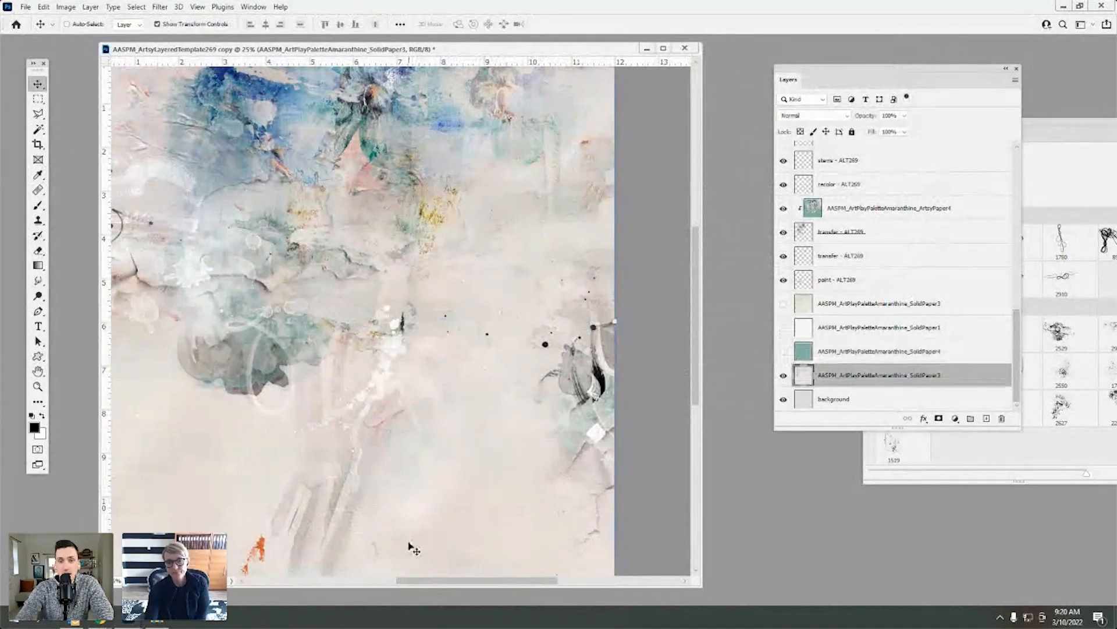
- Duplicate the clipped ArtsyPaper4 together with the transfer - ALT269 layer it is clipped to
{"action": "scroll", "coordinate": [949, 358], "scroll_direction": "up", "scroll_amount": 8}
{"action": "scroll", "coordinate": [949, 359], "scroll_direction": "down", "scroll_amount": 2}
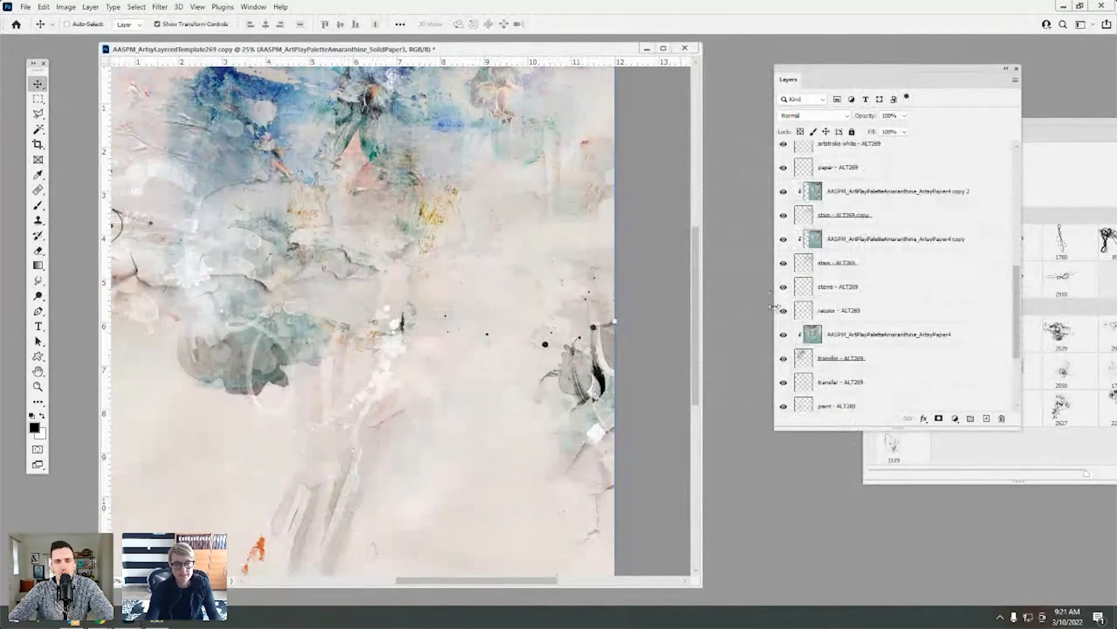
{"action": "left_click", "coordinate": [830, 339]}
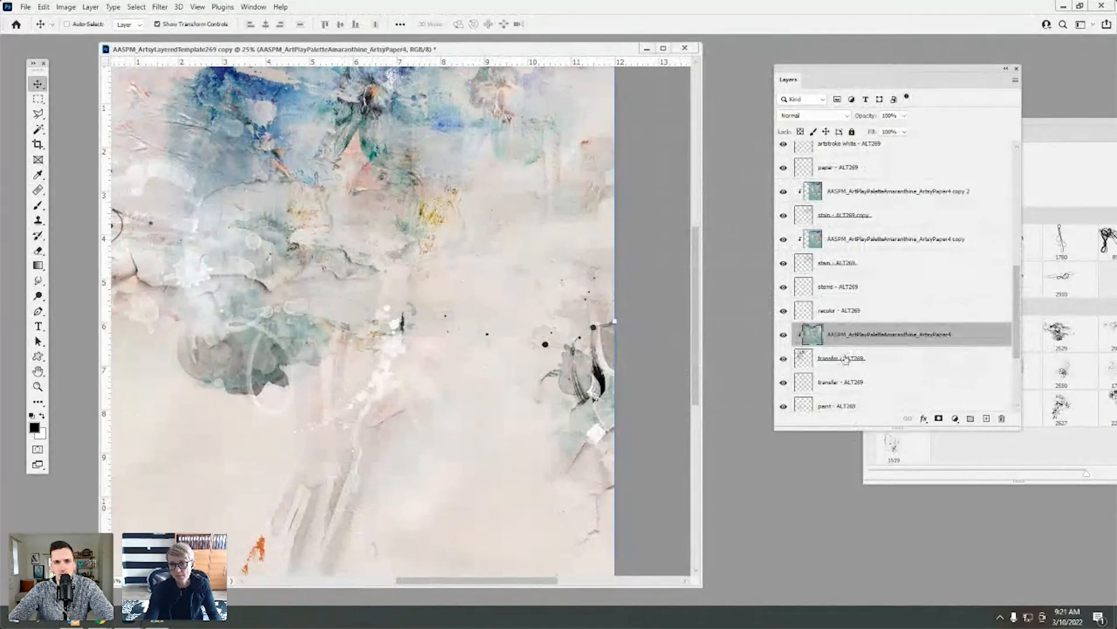
{"action": "left_click", "coordinate": [846, 360], "text": "shift"}
{"action": "key", "text": "ctrl+j"}
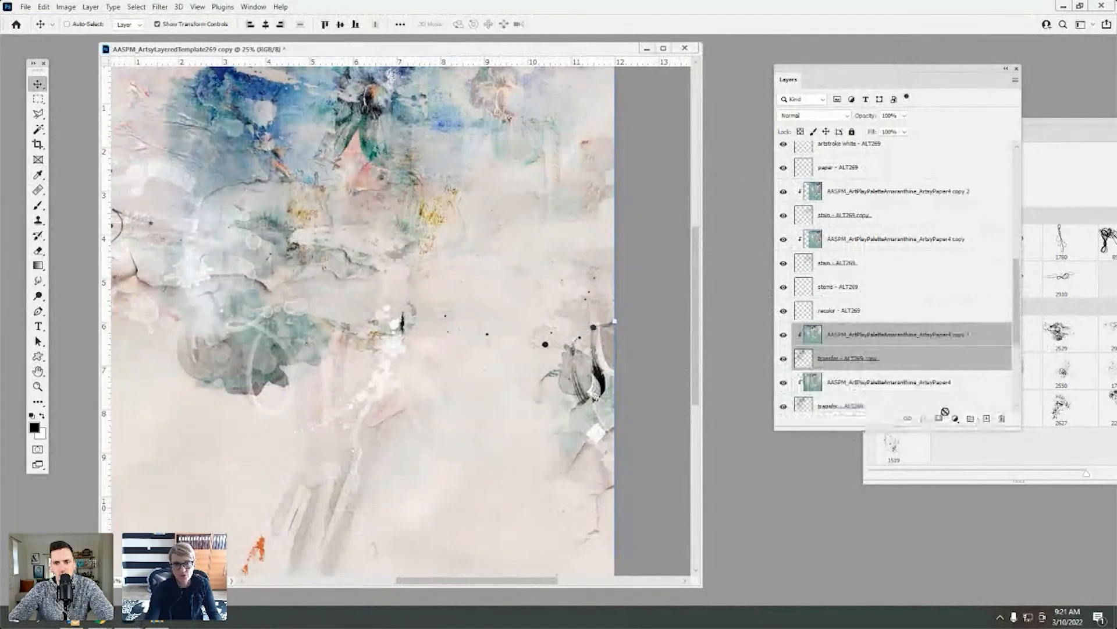
- Set the duplicated transfer layer's blend mode to Color Burn and its opacity to 28%
{"action": "left_click", "coordinate": [816, 350]}
{"action": "left_click", "coordinate": [814, 115]}
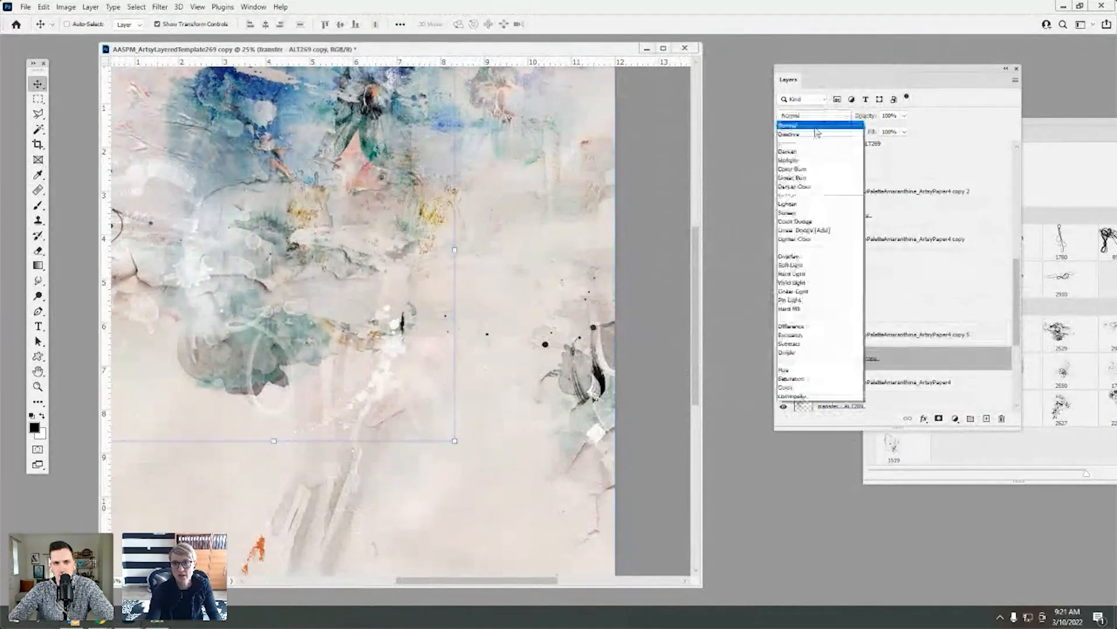
{"action": "left_click", "coordinate": [800, 167]}
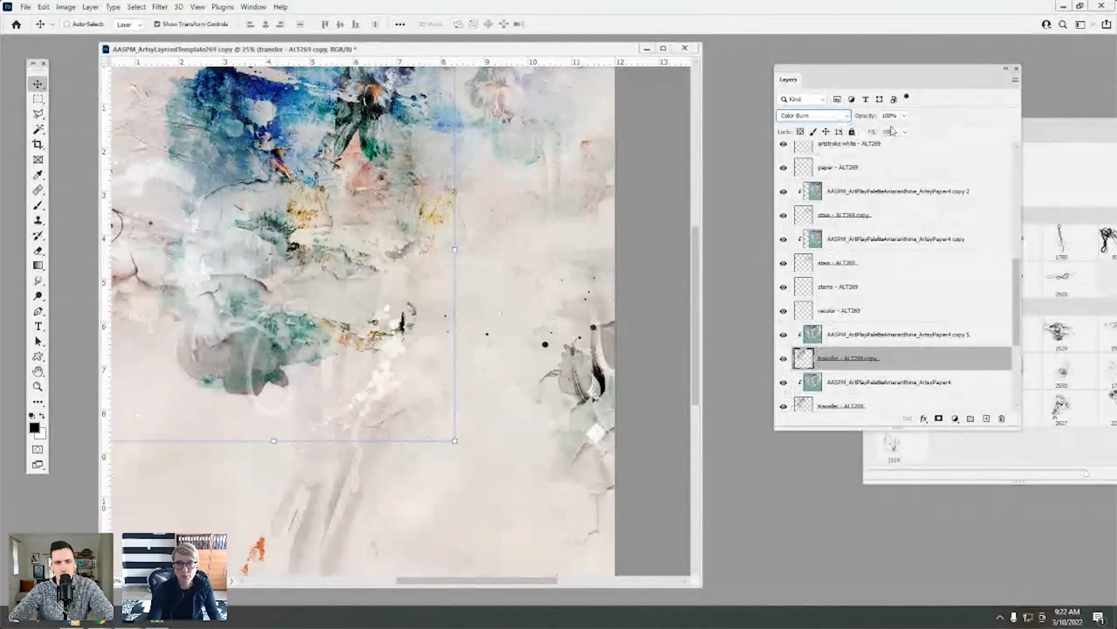
{"action": "left_click", "coordinate": [906, 116]}
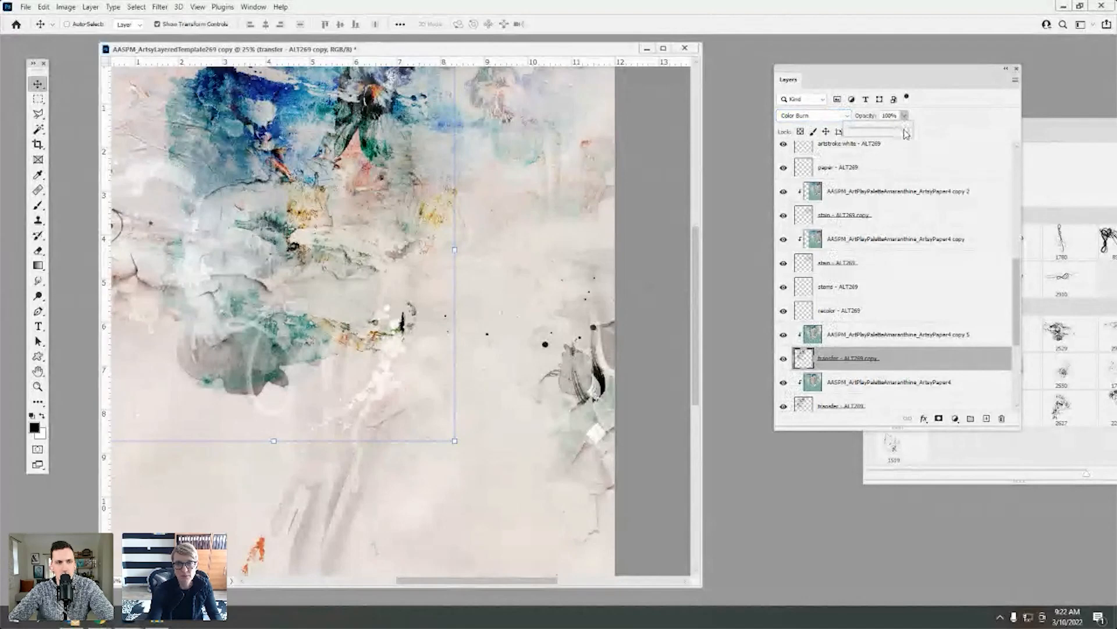
{"action": "left_click_drag", "start_coordinate": [891, 135], "coordinate": [871, 134]}
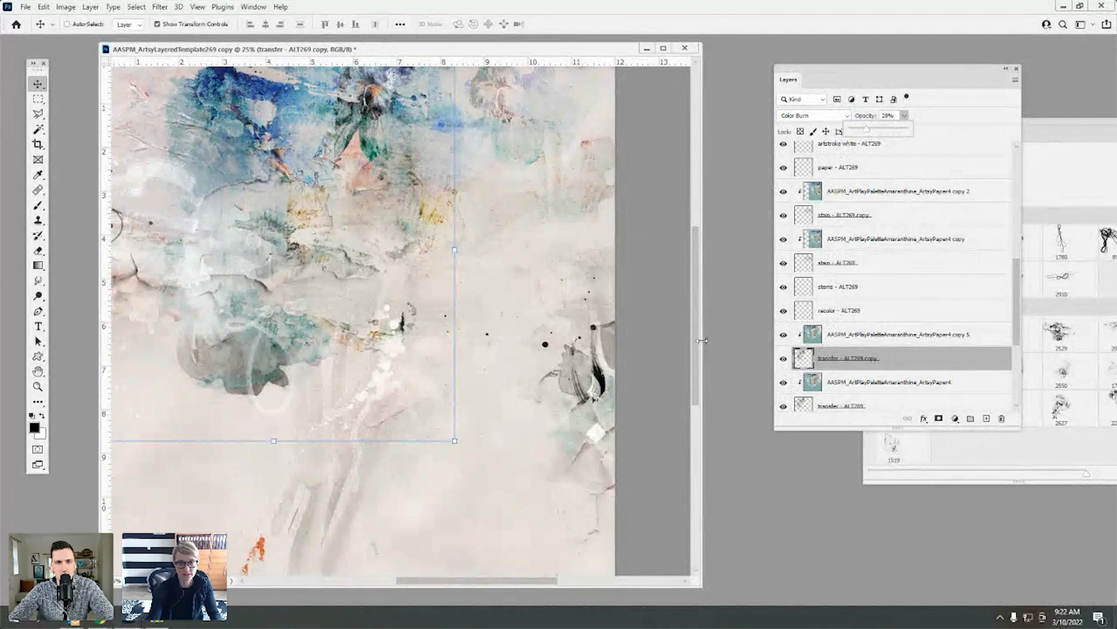
- Add a layer mask to the clipped ArtsyPaper4 copy 5 and brush black over the upper part of the artwork
{"action": "left_click", "coordinate": [812, 343]}
{"action": "left_click", "coordinate": [814, 341]}
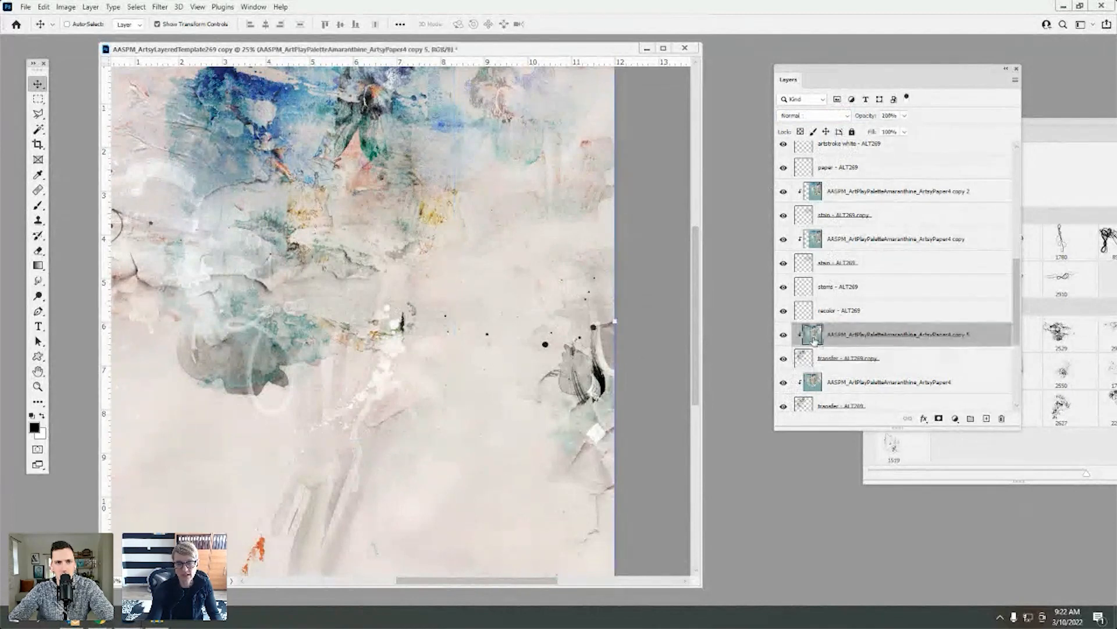
{"action": "left_click", "coordinate": [939, 419]}
{"action": "left_click", "coordinate": [39, 206]}
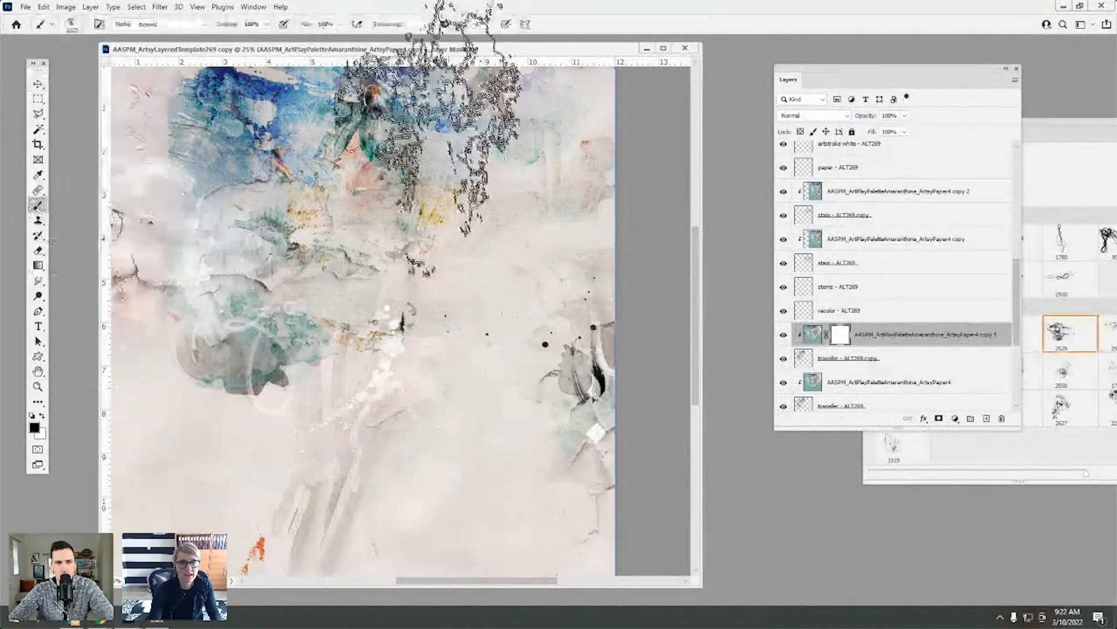
{"action": "left_click_drag", "start_coordinate": [389, 125], "coordinate": [302, 23]}
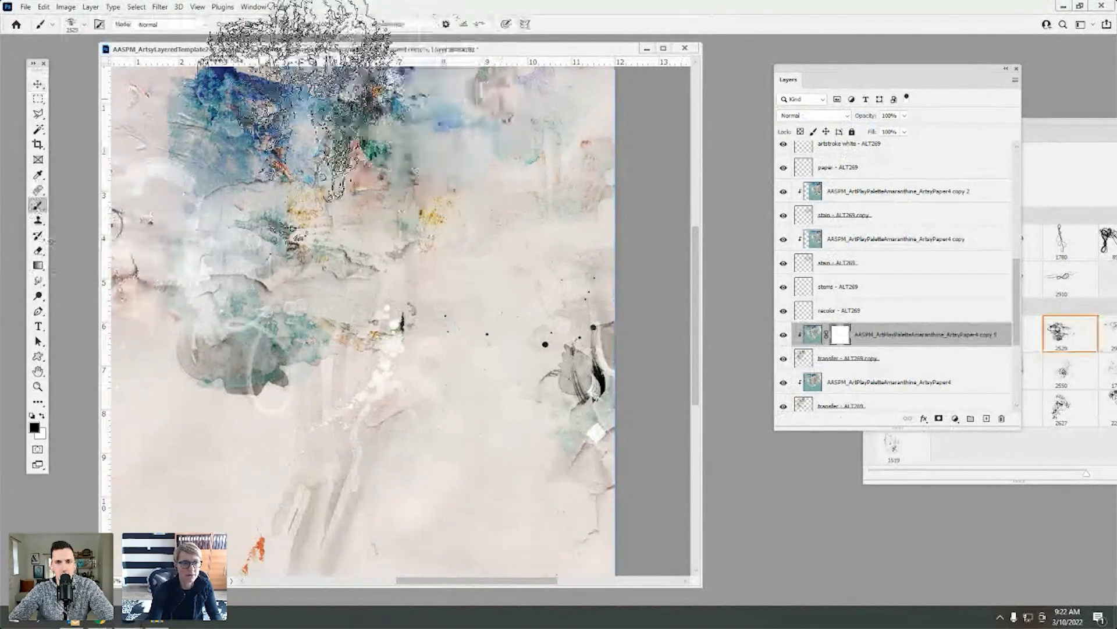
- Toggle the masked paper's visibility to compare, and hide both ArtsyPaper4 copy 5 and the duplicated transfer layer
{"action": "left_click", "coordinate": [784, 336]}
{"action": "left_click", "coordinate": [784, 336]}
{"action": "left_click", "coordinate": [784, 336]}
{"action": "left_click", "coordinate": [784, 359]}
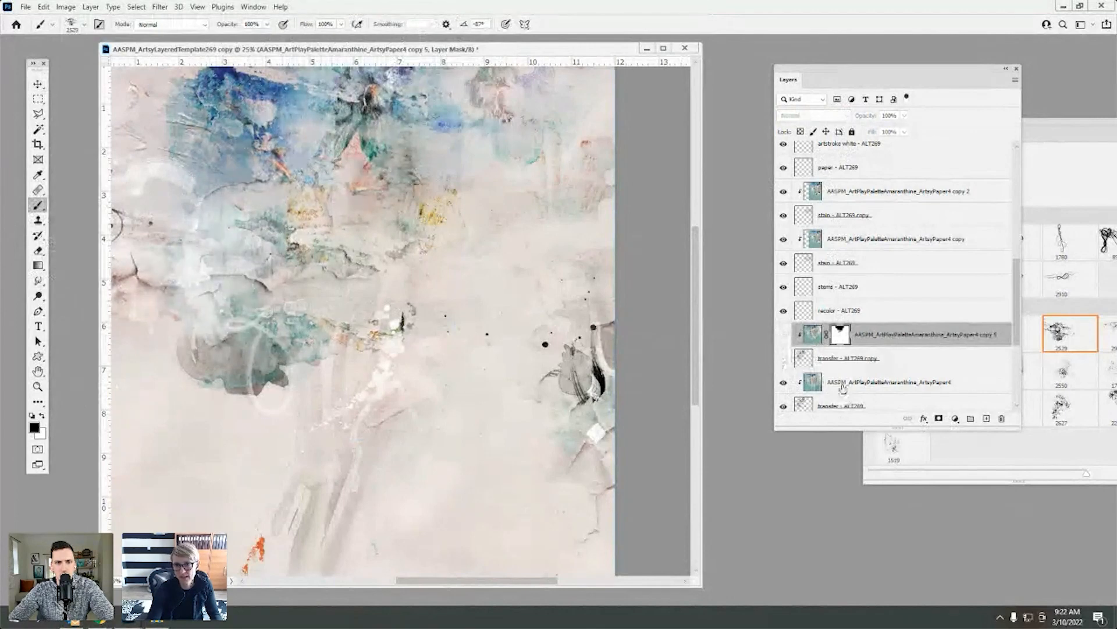
- Try masking the upper area of the original clipped ArtsyPaper4 with brush strokes, and delete the mask without applying it
{"action": "left_click", "coordinate": [841, 383]}
{"action": "left_click", "coordinate": [939, 419]}
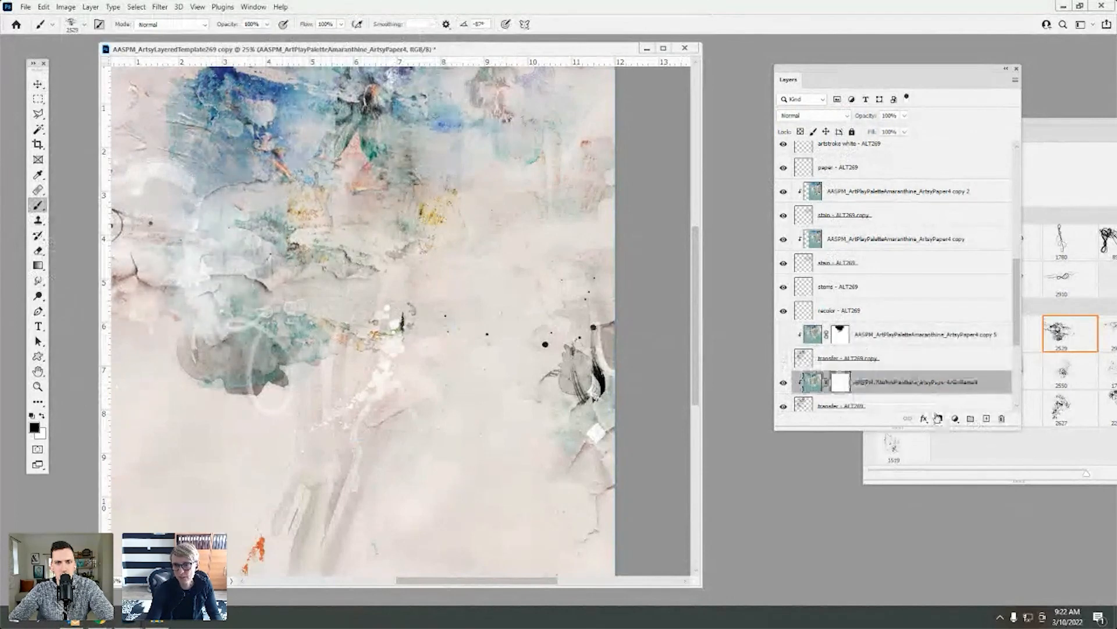
{"action": "mouse_move", "coordinate": [638, 320]}
{"action": "left_mouse_down"}
{"action": "mouse_move", "coordinate": [407, 12]}
{"action": "mouse_move", "coordinate": [465, 53]}
{"action": "mouse_move", "coordinate": [297, 6]}
{"action": "mouse_move", "coordinate": [175, 3]}
{"action": "left_mouse_up"}
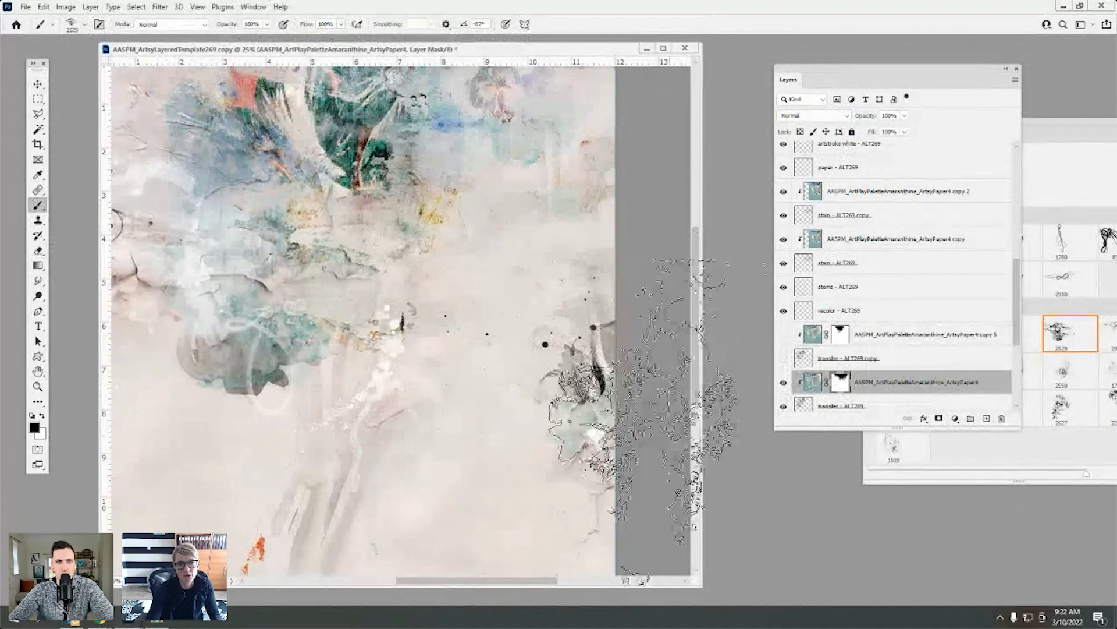
{"action": "left_click_drag", "start_coordinate": [840, 382], "coordinate": [1001, 418]}
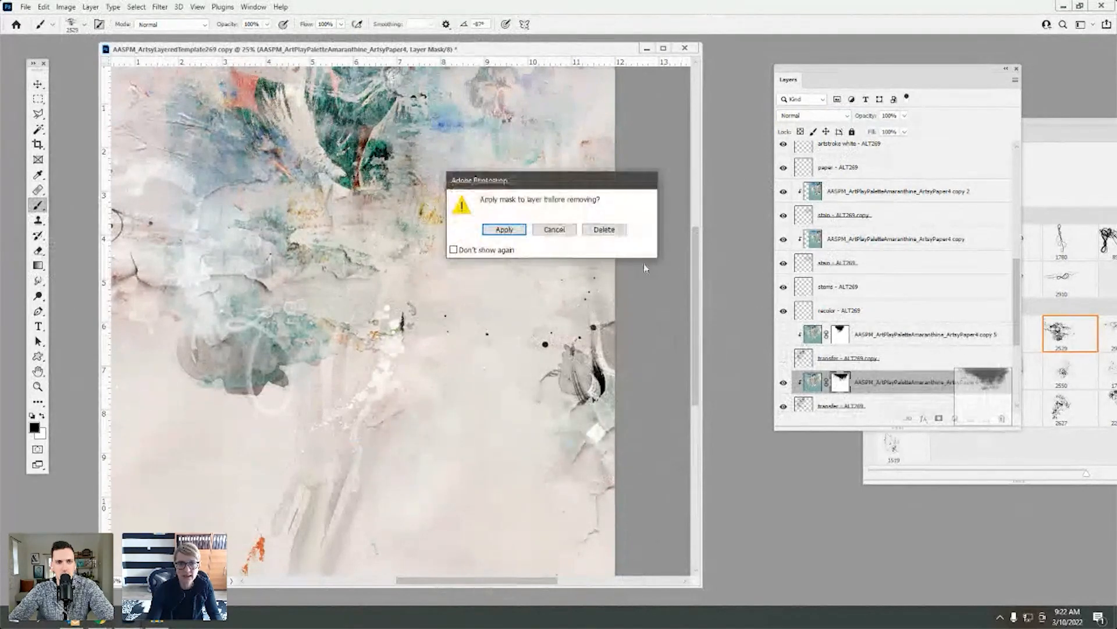
{"action": "left_click", "coordinate": [604, 230]}
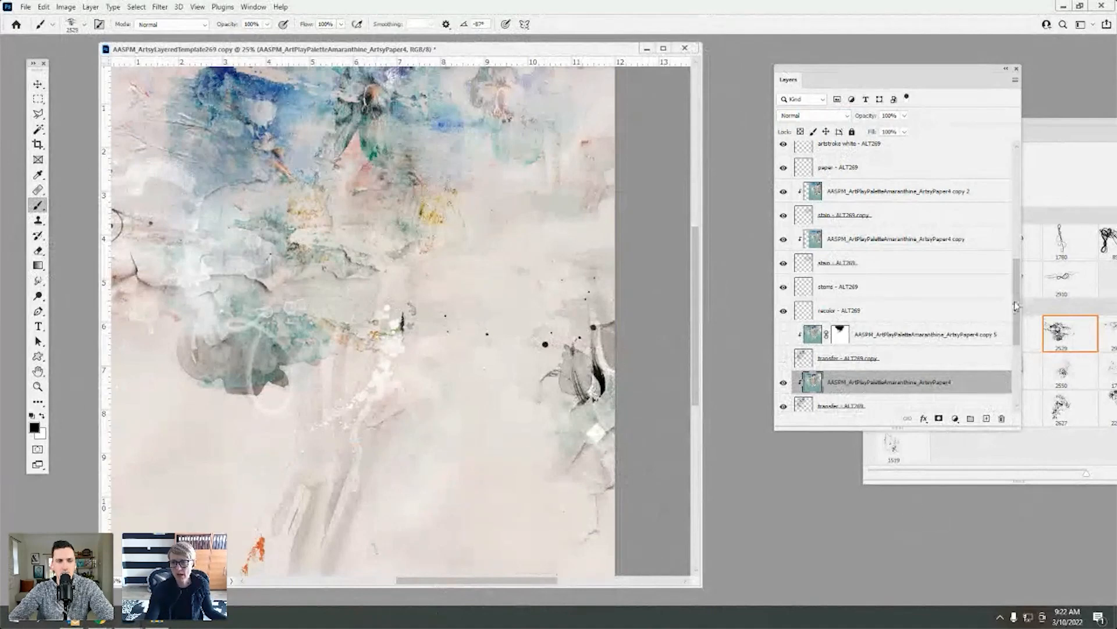
{"action": "scroll", "coordinate": [1016, 302], "scroll_direction": "up", "scroll_amount": 10}
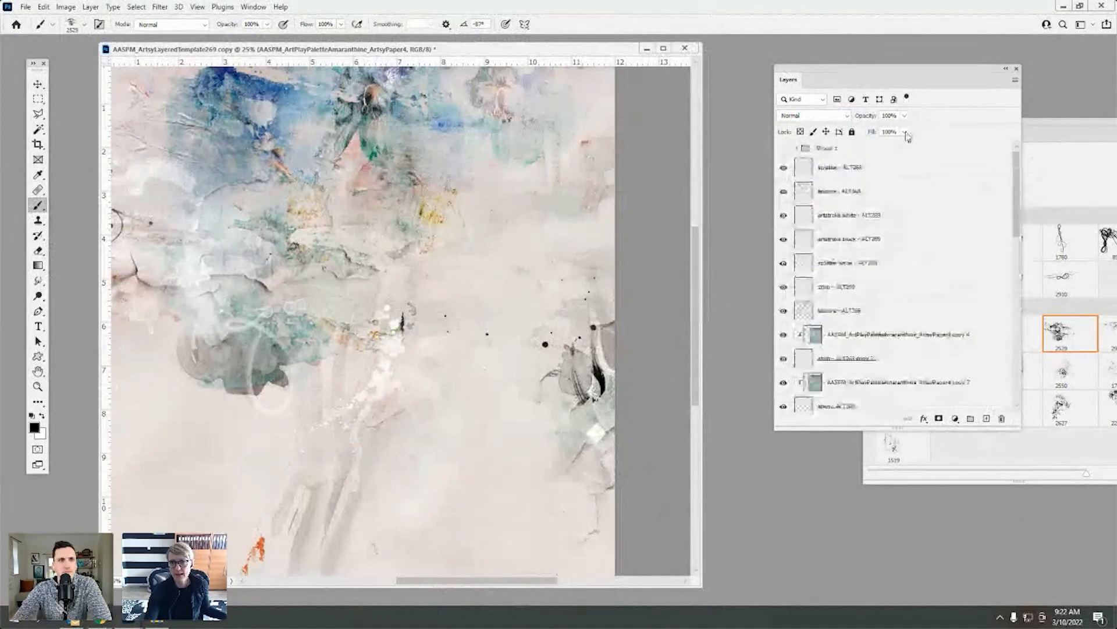
- Place the AASPN_FotoBlendzOverlays8_5 file from the FotoBlendz Overlays No 8 folder above Group 1, over the page's upper area
{"action": "left_click", "coordinate": [851, 148]}
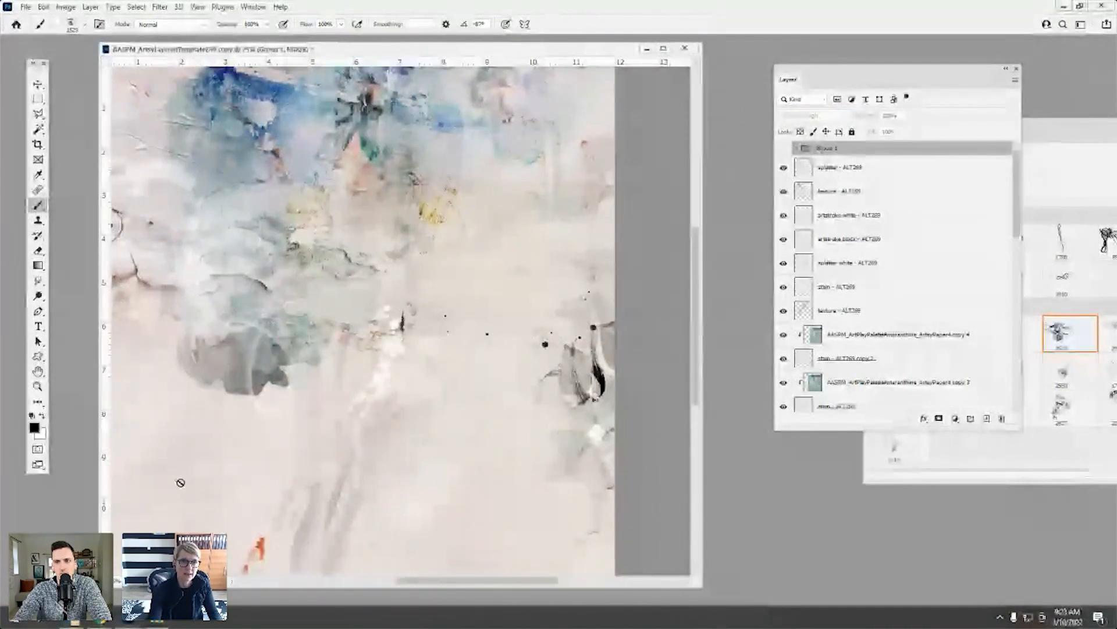
{"action": "left_click", "coordinate": [75, 621]}
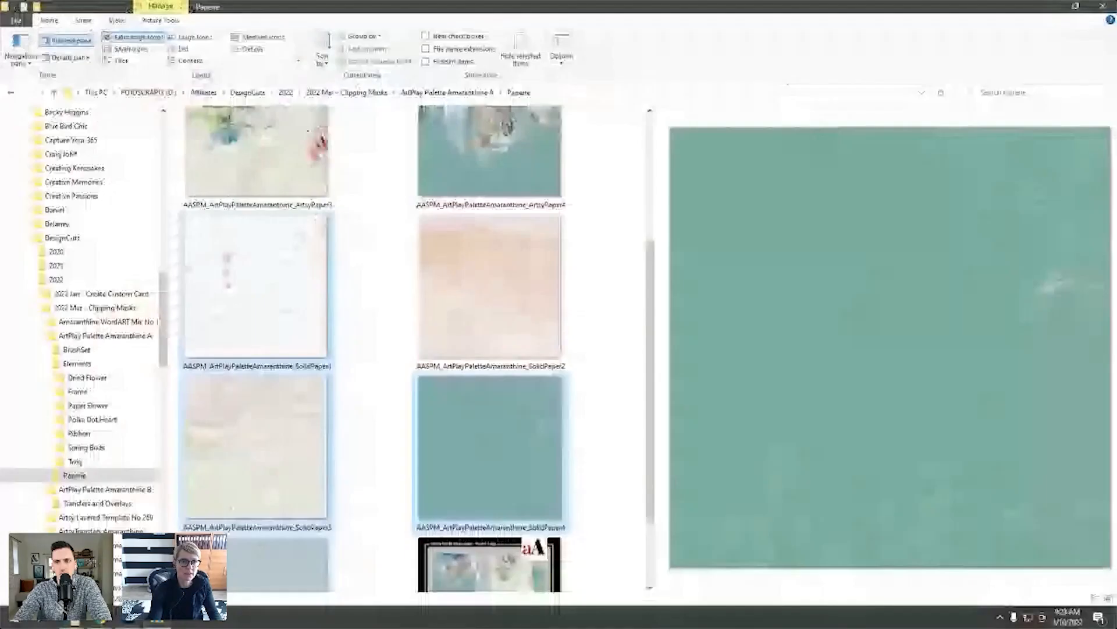
{"action": "left_click", "coordinate": [341, 93]}
{"action": "double_click", "coordinate": [491, 506]}
{"action": "left_click", "coordinate": [550, 146]}
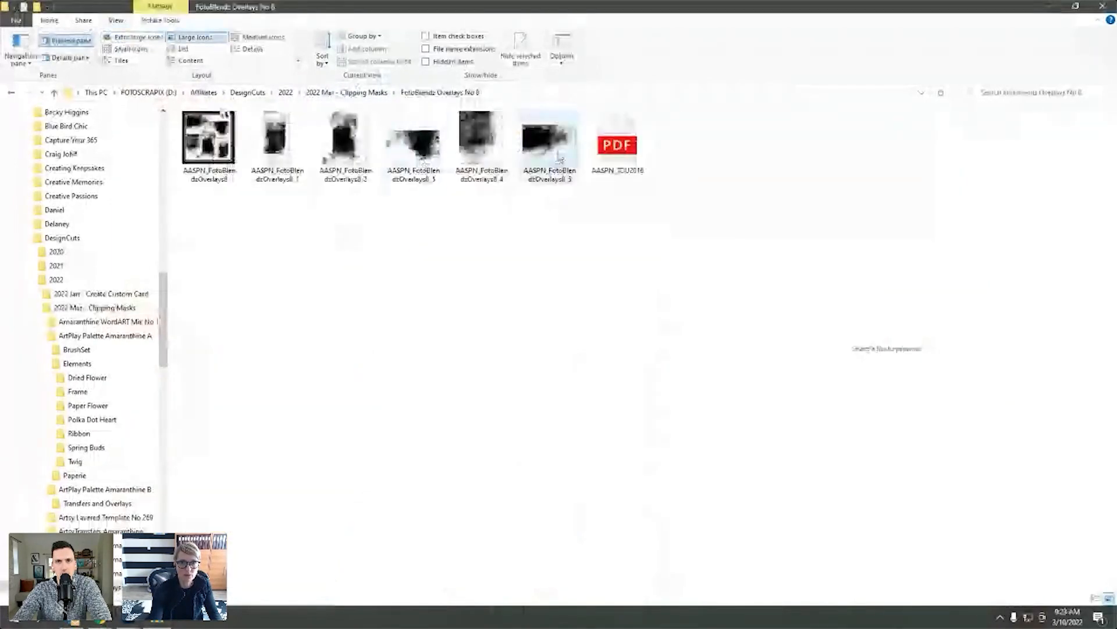
{"action": "left_click_drag", "start_coordinate": [557, 158], "coordinate": [361, 320]}
{"action": "left_click_drag", "start_coordinate": [300, 194], "coordinate": [308, 133]}
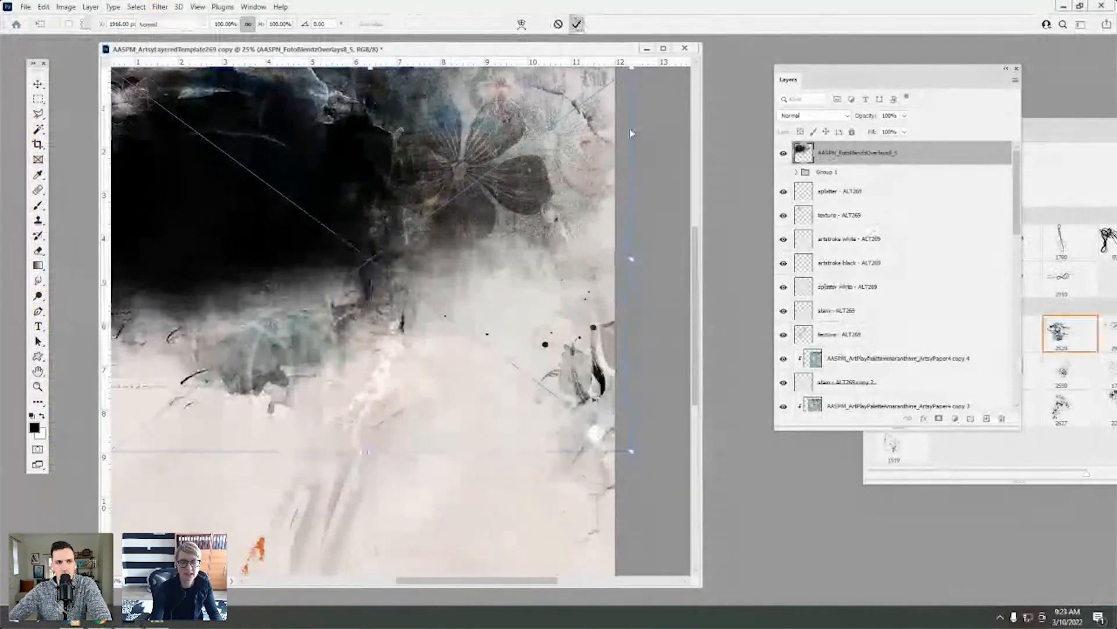
{"action": "key", "text": "Return"}
{"action": "key", "text": "b"}
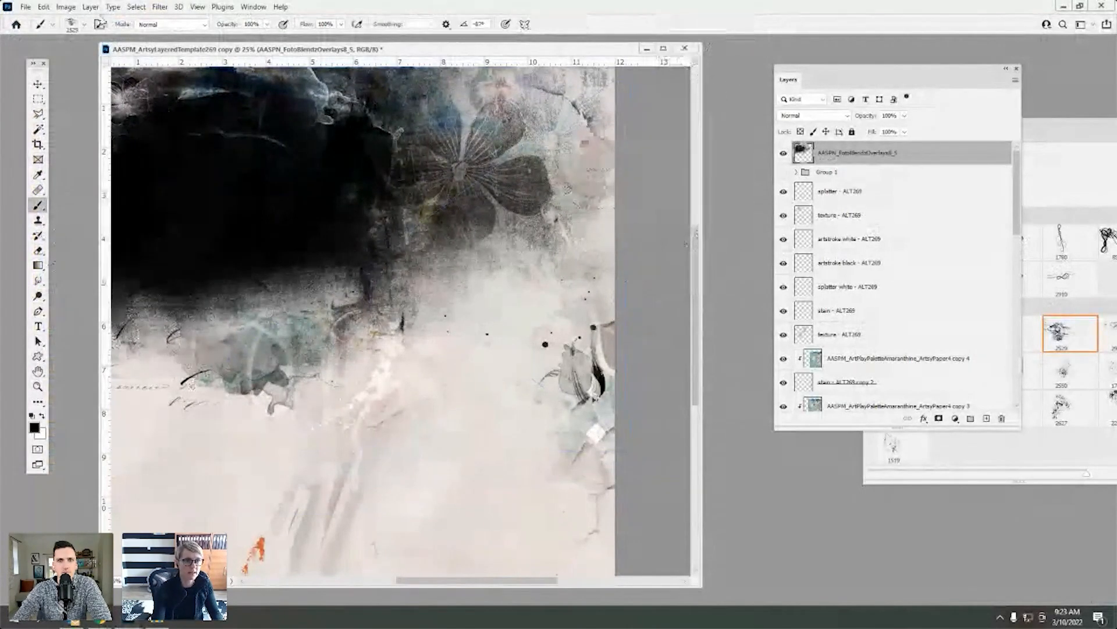
- Flip the placed overlay horizontally and move it to fit the page's top and side edges
{"action": "left_click", "coordinate": [43, 7]}
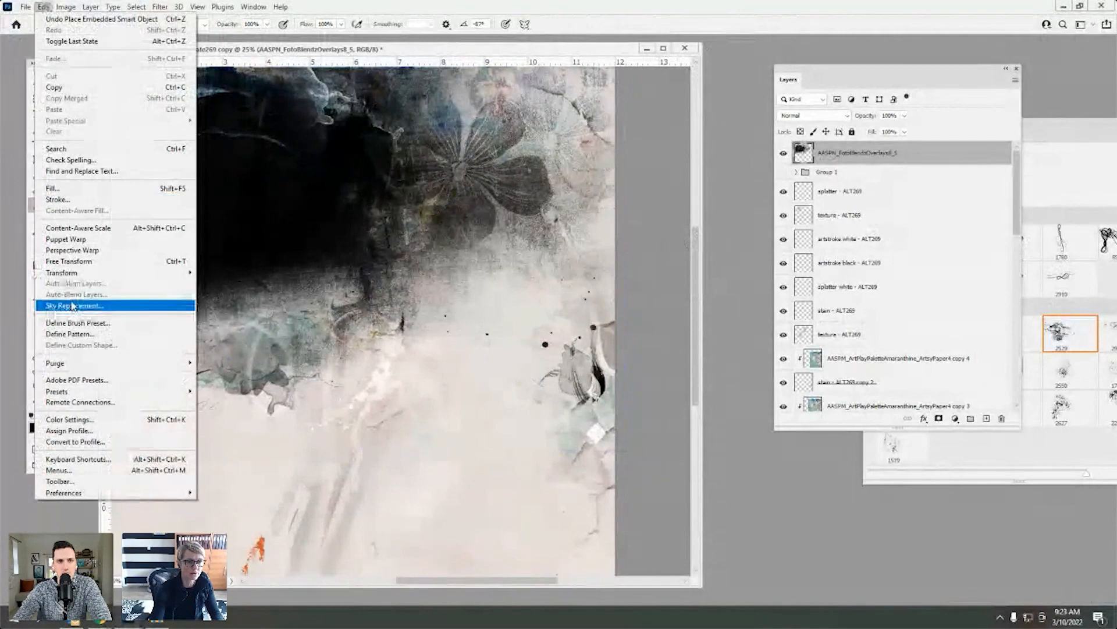
{"action": "mouse_move", "coordinate": [73, 272]}
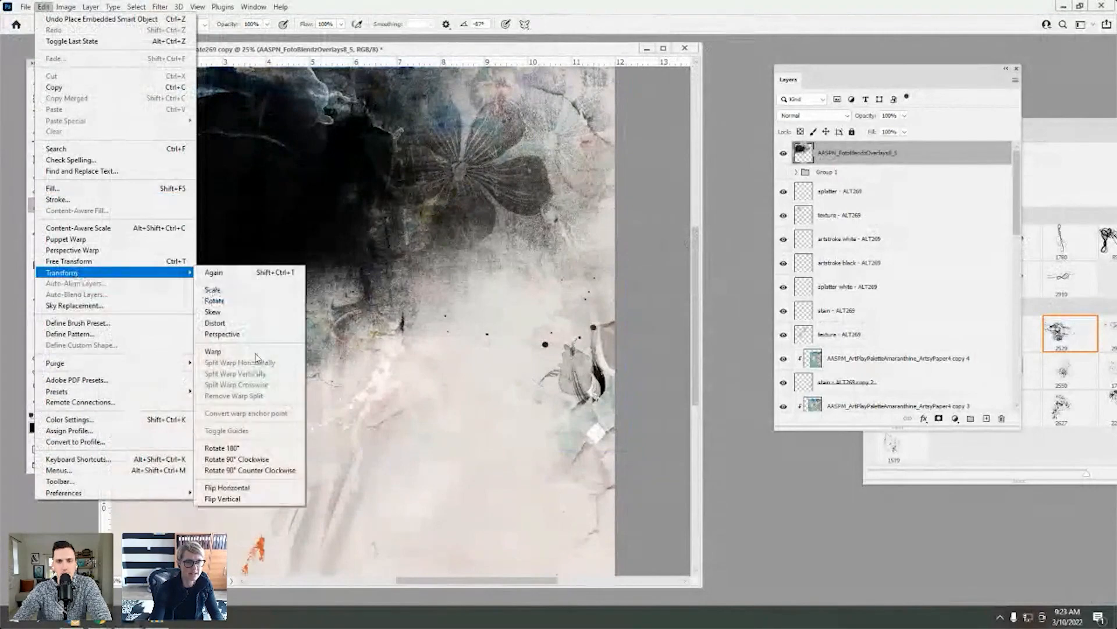
{"action": "left_click", "coordinate": [235, 489]}
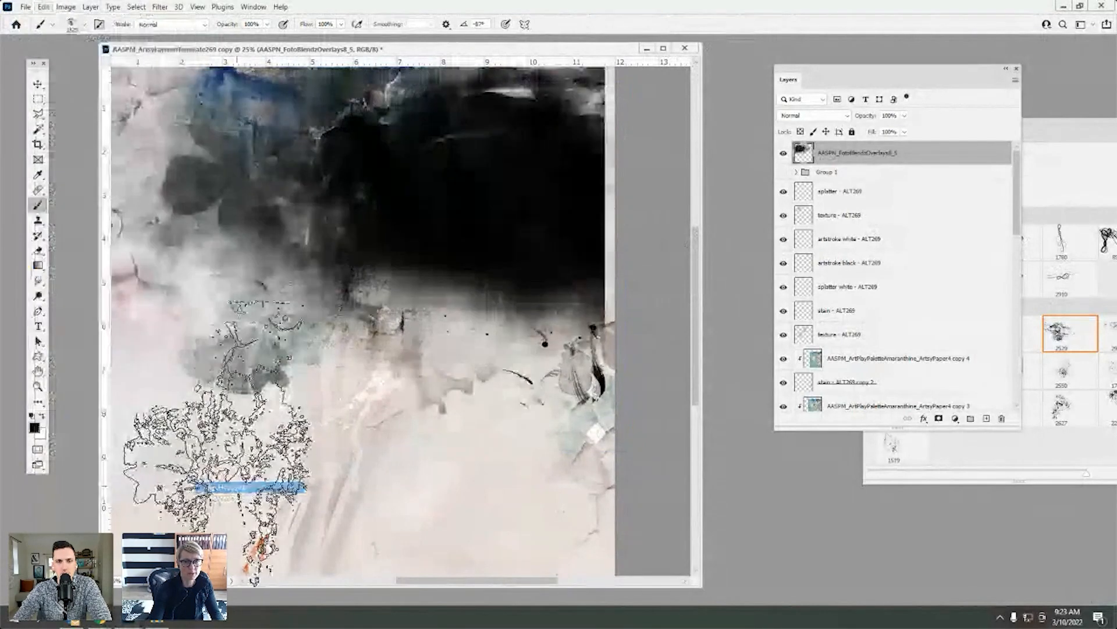
{"action": "left_click", "coordinate": [39, 85]}
{"action": "left_click_drag", "start_coordinate": [527, 188], "coordinate": [550, 179]}
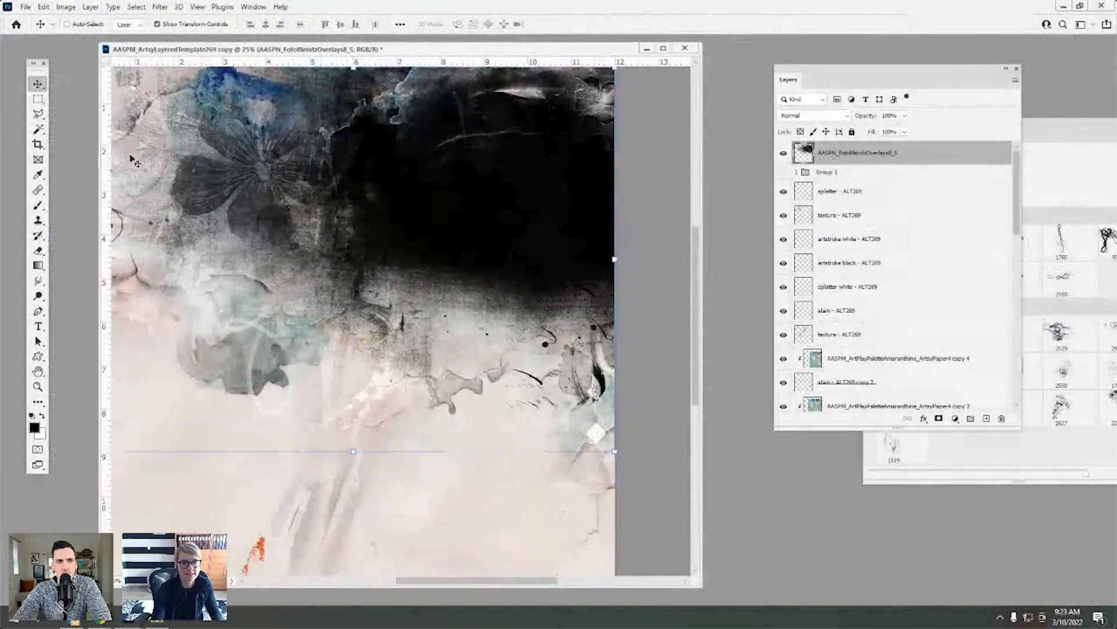
{"action": "mouse_move", "coordinate": [492, 184]}
{"action": "left_mouse_down"}
{"action": "mouse_move", "coordinate": [498, 440]}
{"action": "mouse_move", "coordinate": [444, 389]}
{"action": "mouse_move", "coordinate": [473, 190]}
{"action": "left_mouse_up"}
{"action": "mouse_move", "coordinate": [451, 49]}
{"action": "left_mouse_down"}
{"action": "mouse_move", "coordinate": [450, 69]}
{"action": "mouse_move", "coordinate": [450, 28]}
{"action": "left_mouse_up"}
{"action": "left_click_drag", "start_coordinate": [477, 169], "coordinate": [485, 132]}
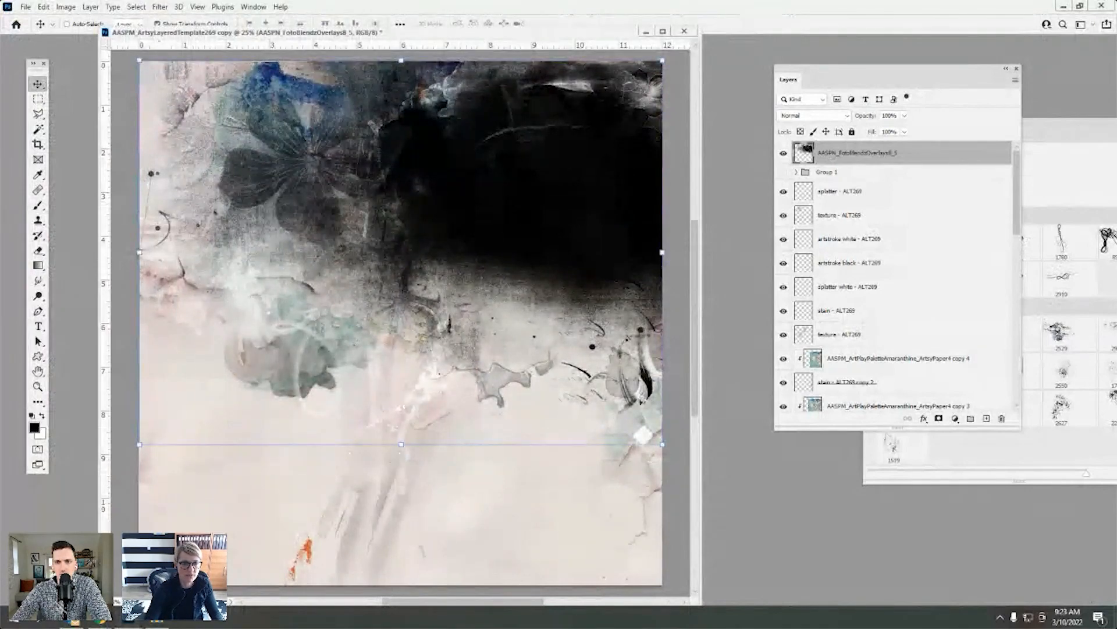
- Place the IMG_5276 house photo from the 2022 Mar - Clipping Masks folder above the FotoBlendz overlay
{"action": "left_click", "coordinate": [163, 624]}
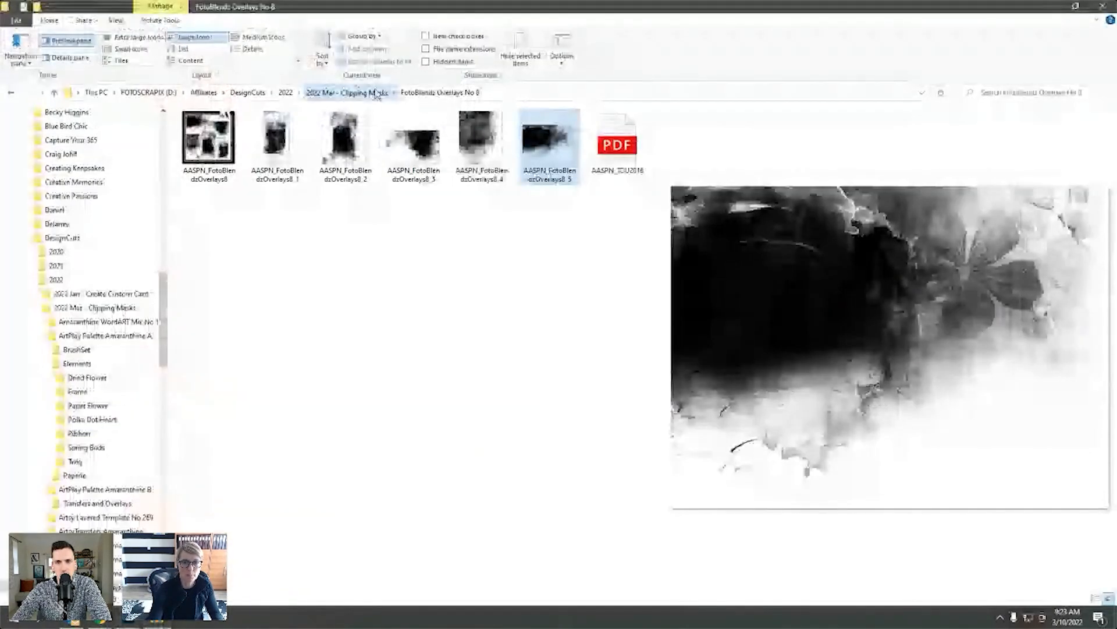
{"action": "left_click", "coordinate": [373, 92]}
{"action": "scroll", "coordinate": [634, 431], "scroll_direction": "down", "scroll_amount": 5}
{"action": "scroll", "coordinate": [634, 432], "scroll_direction": "down", "scroll_amount": 8}
{"action": "left_click", "coordinate": [491, 506]}
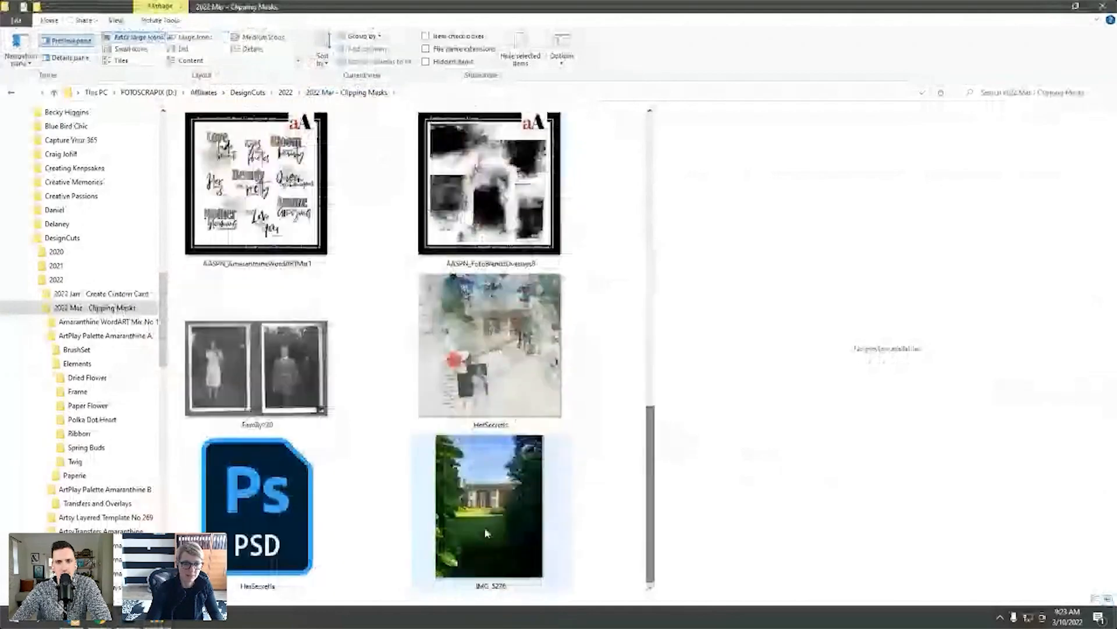
{"action": "left_click_drag", "start_coordinate": [491, 507], "coordinate": [341, 372]}
- Reposition the house photo and scale it up to nearly the page width
{"action": "left_click_drag", "start_coordinate": [598, 61], "coordinate": [623, 101]}
{"action": "left_click_drag", "start_coordinate": [482, 36], "coordinate": [612, 43]}
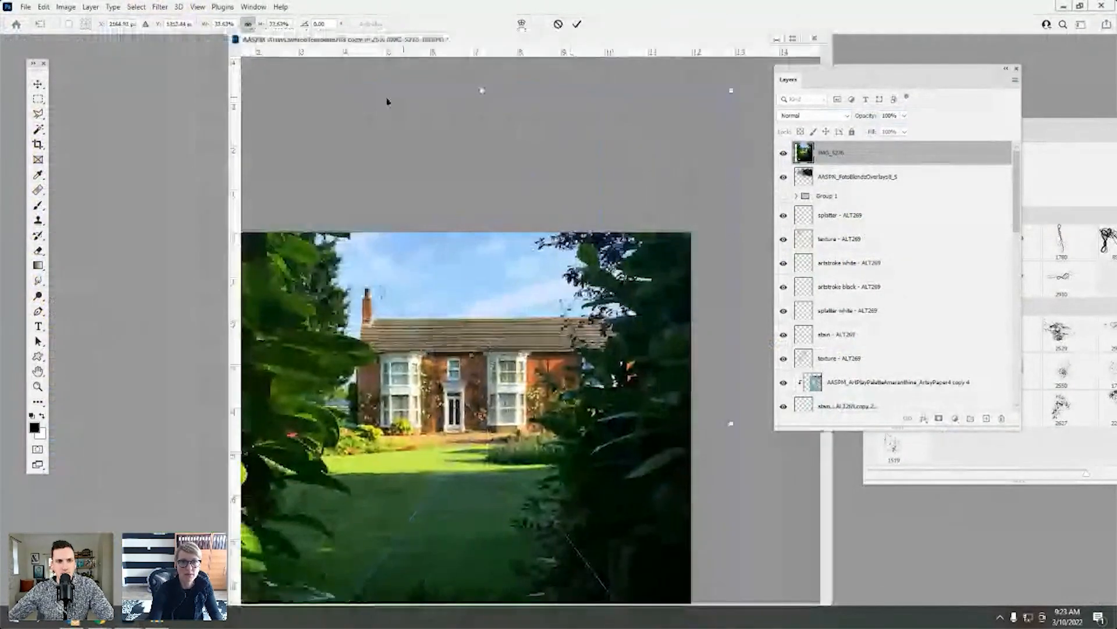
{"action": "left_click", "coordinate": [197, 7]}
{"action": "left_click", "coordinate": [220, 103]}
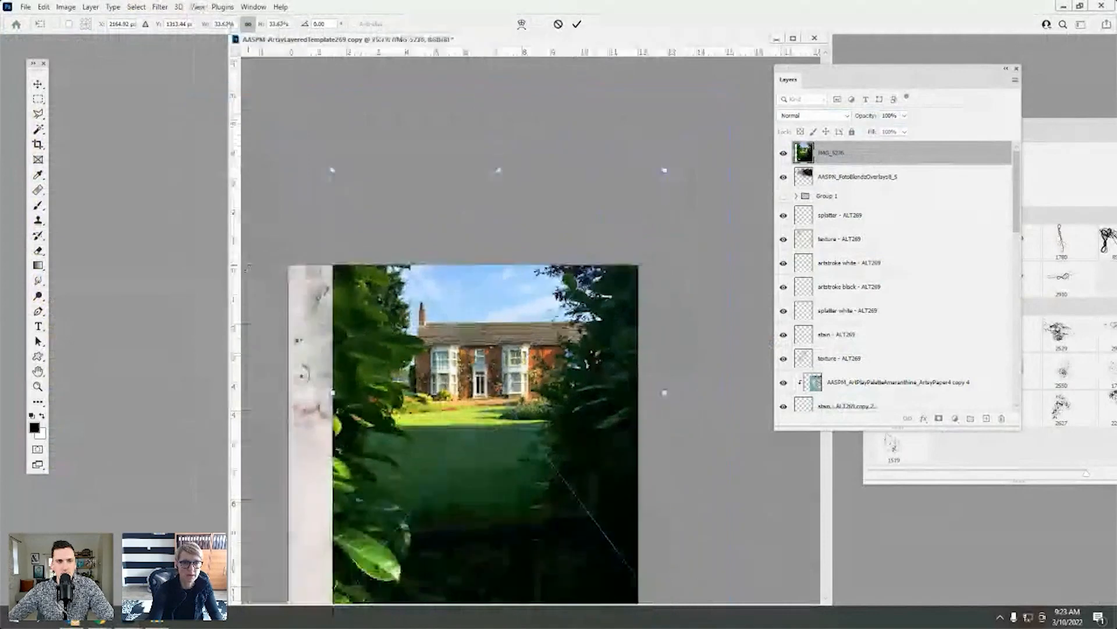
{"action": "left_click_drag", "start_coordinate": [518, 332], "coordinate": [483, 339]}
{"action": "left_click_drag", "start_coordinate": [619, 69], "coordinate": [628, 53]}
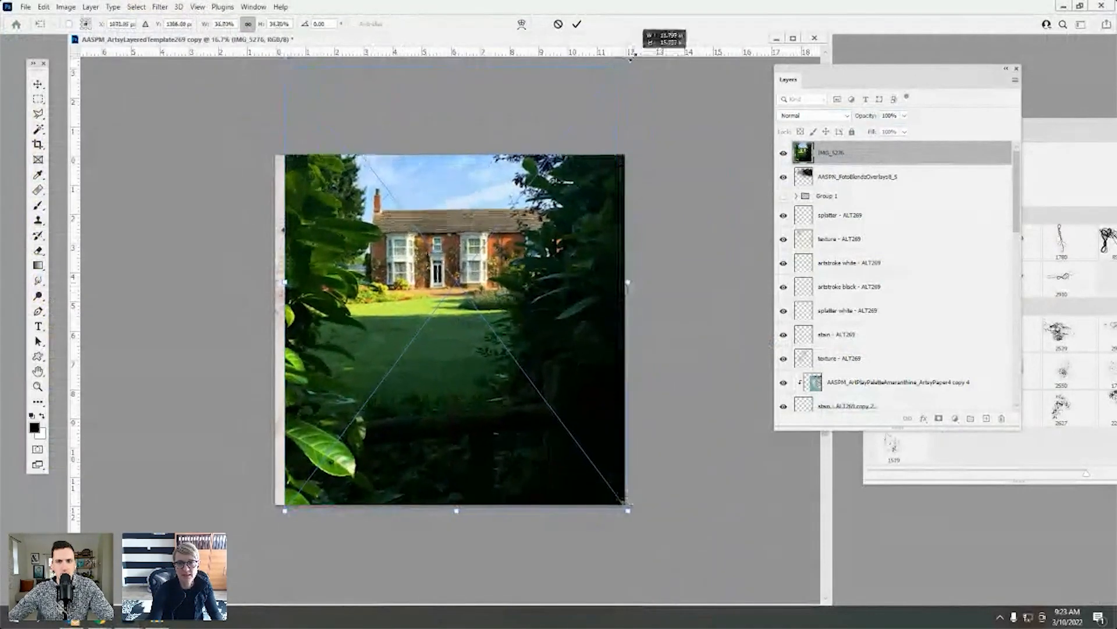
{"action": "left_click", "coordinate": [576, 24]}
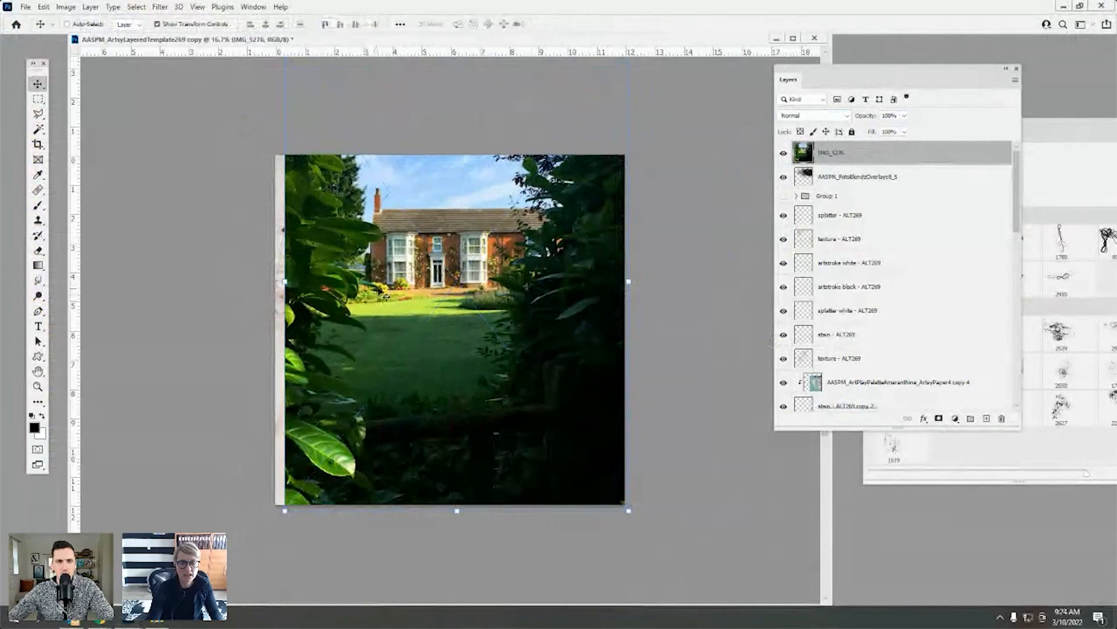
- Clip the house photo to the FotoBlendz overlay and shift it until the house sits near the middle of the mask
{"action": "left_click", "coordinate": [91, 7]}
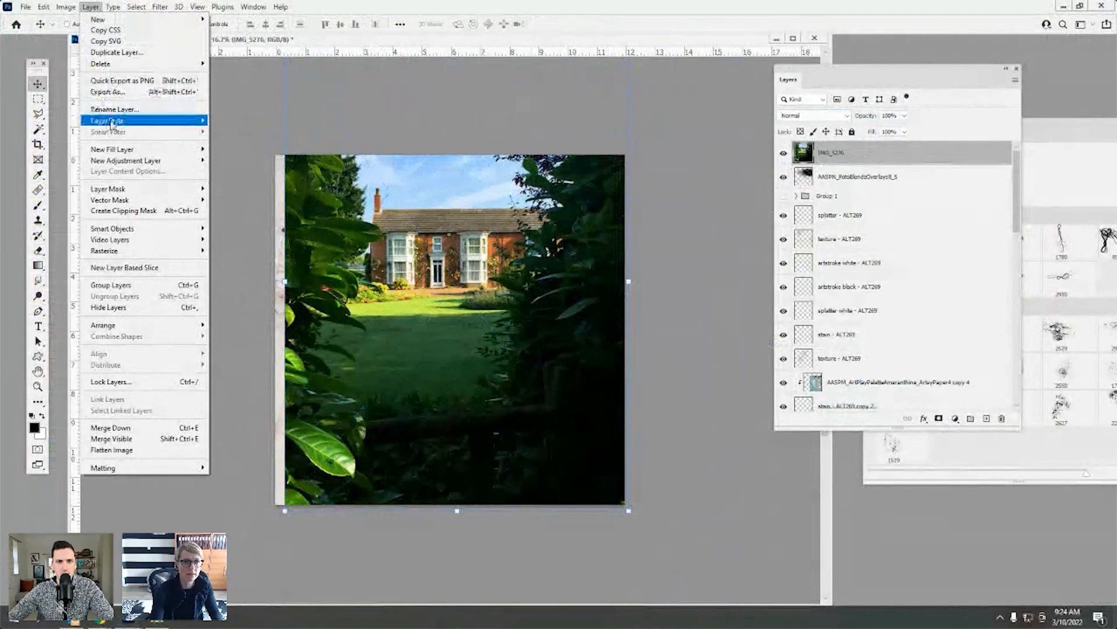
{"action": "left_click", "coordinate": [123, 211]}
{"action": "left_click_drag", "start_coordinate": [378, 218], "coordinate": [499, 220]}
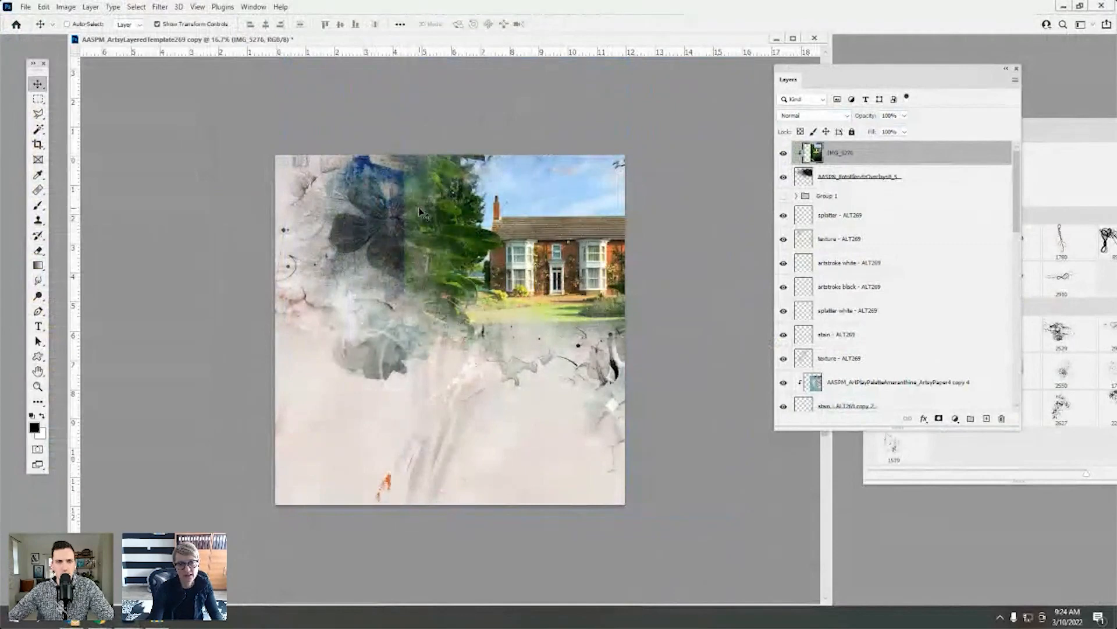
{"action": "left_click_drag", "start_coordinate": [515, 211], "coordinate": [400, 223]}
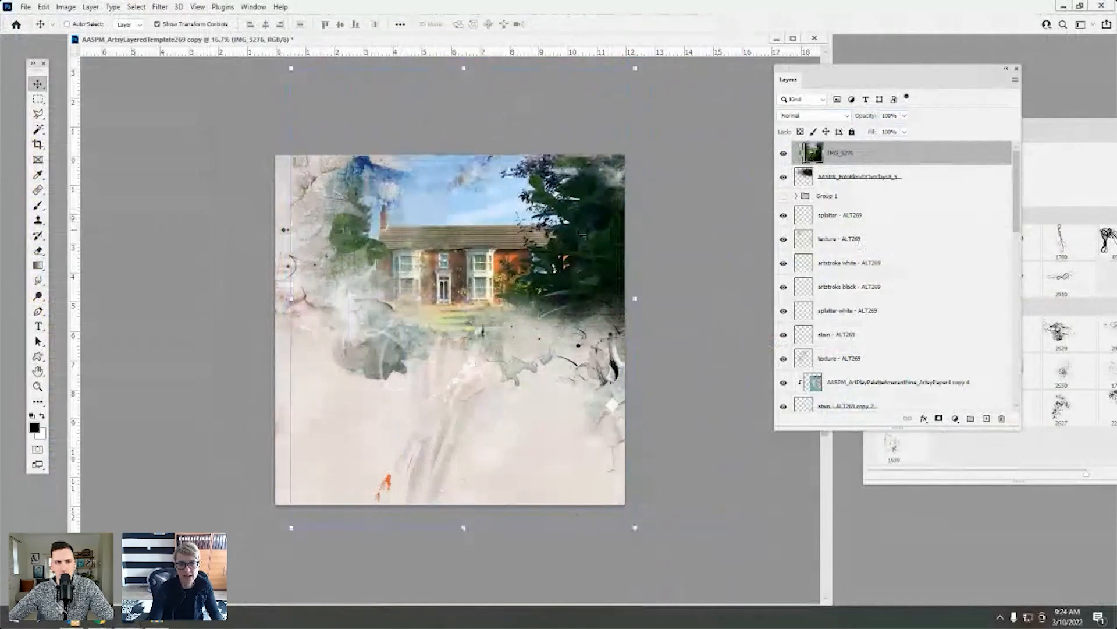
{"action": "left_click_drag", "start_coordinate": [546, 188], "coordinate": [542, 204]}
- Set the FotoBlendz overlay layer's blend mode to Darken
{"action": "left_click", "coordinate": [815, 177]}
{"action": "left_click", "coordinate": [813, 116]}
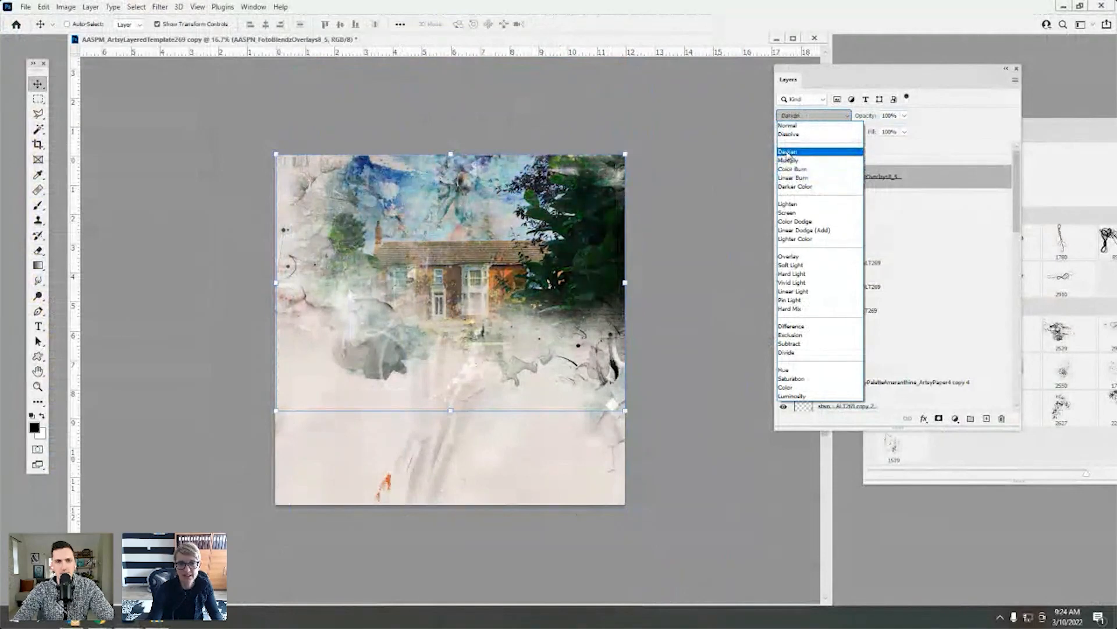
{"action": "left_click", "coordinate": [788, 152]}
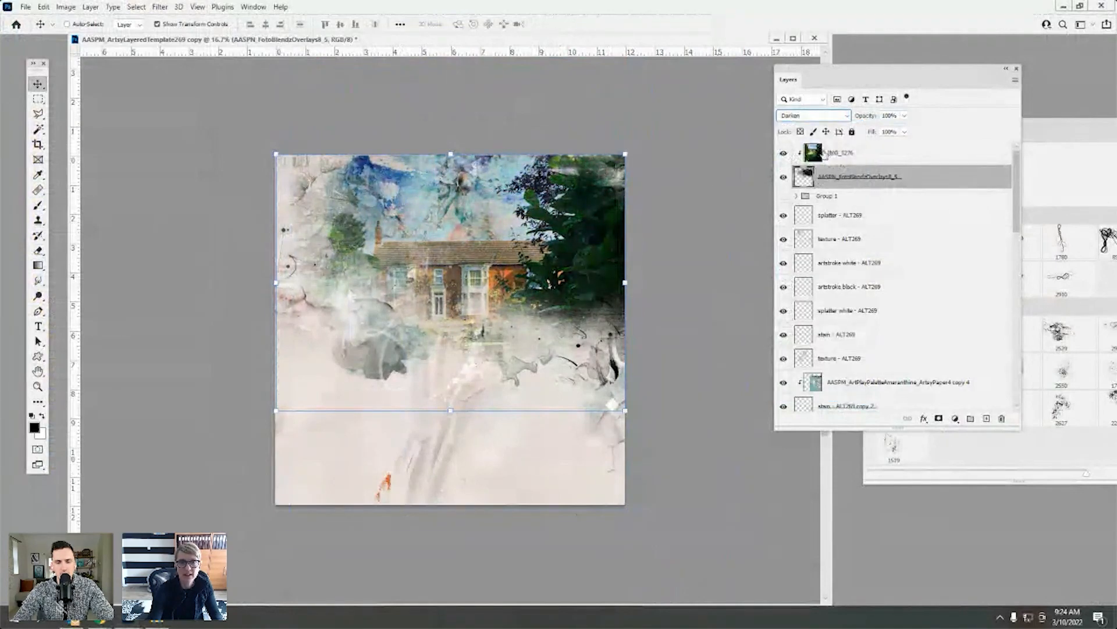
- Open the scanned vintage family photo and copy it into the template above the IMG_5276 layer
{"action": "left_click", "coordinate": [824, 153]}
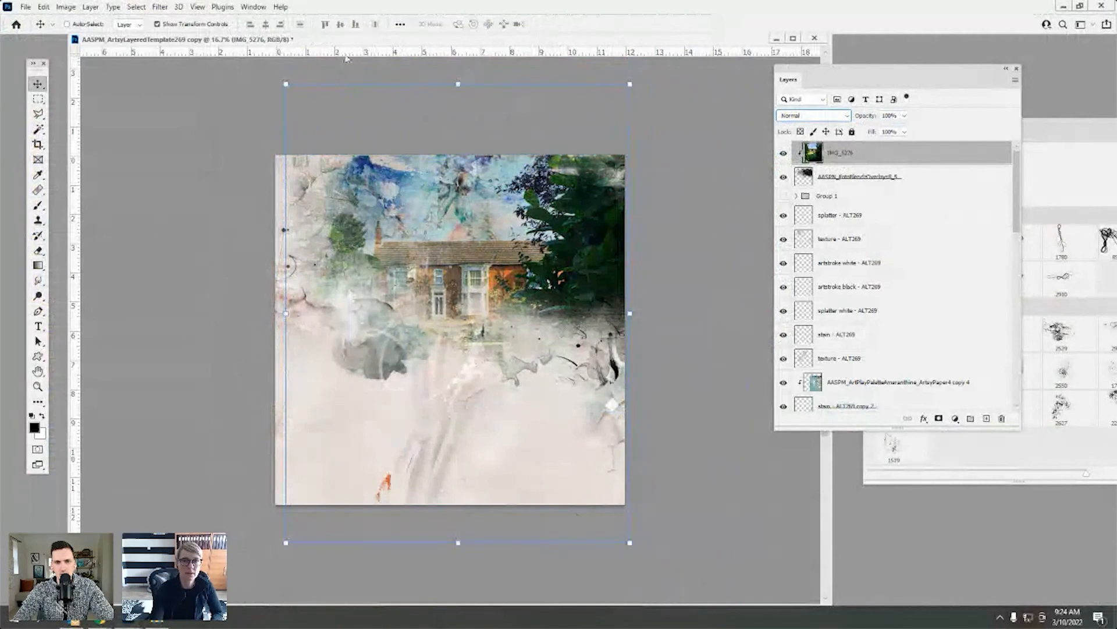
{"action": "left_click_drag", "start_coordinate": [395, 44], "coordinate": [365, 53]}
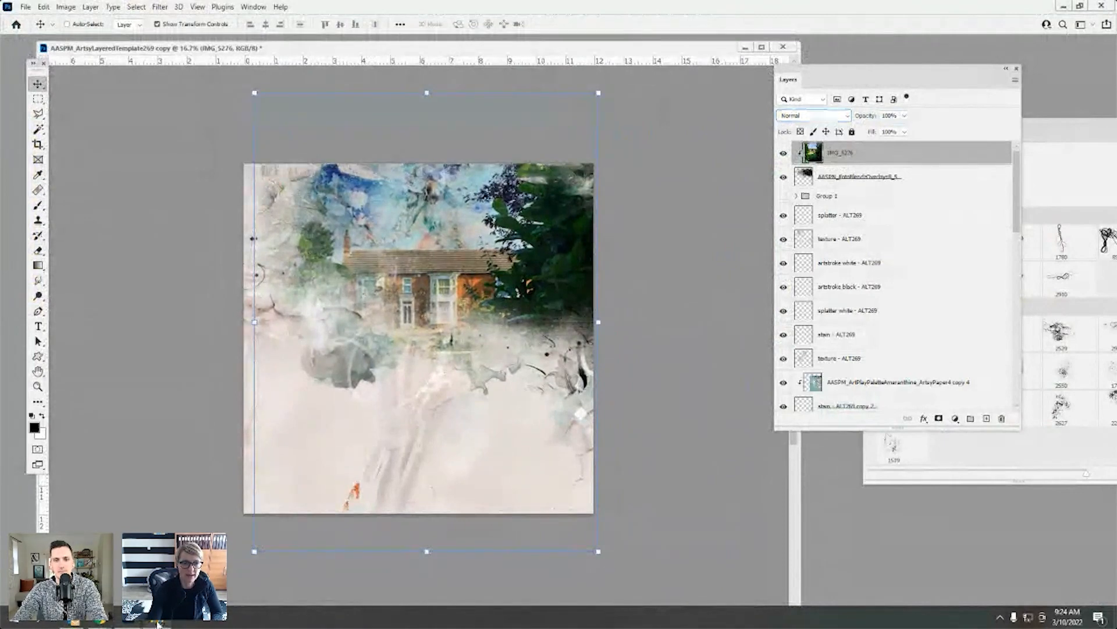
{"action": "left_click", "coordinate": [158, 623]}
{"action": "left_click", "coordinate": [256, 372]}
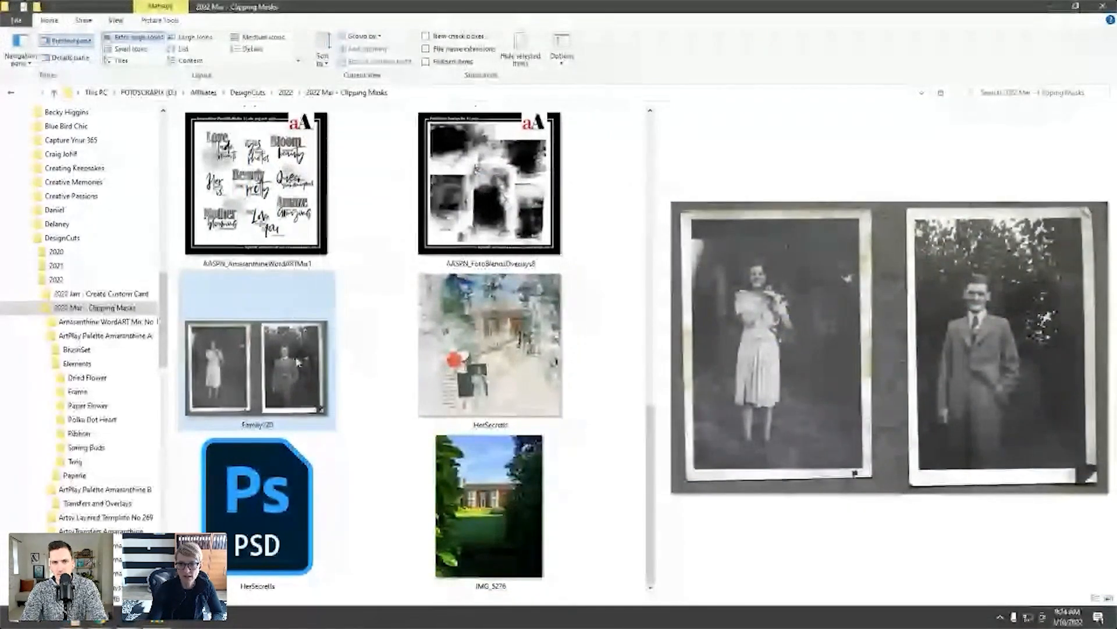
{"action": "left_click_drag", "start_coordinate": [302, 330], "coordinate": [189, 204]}
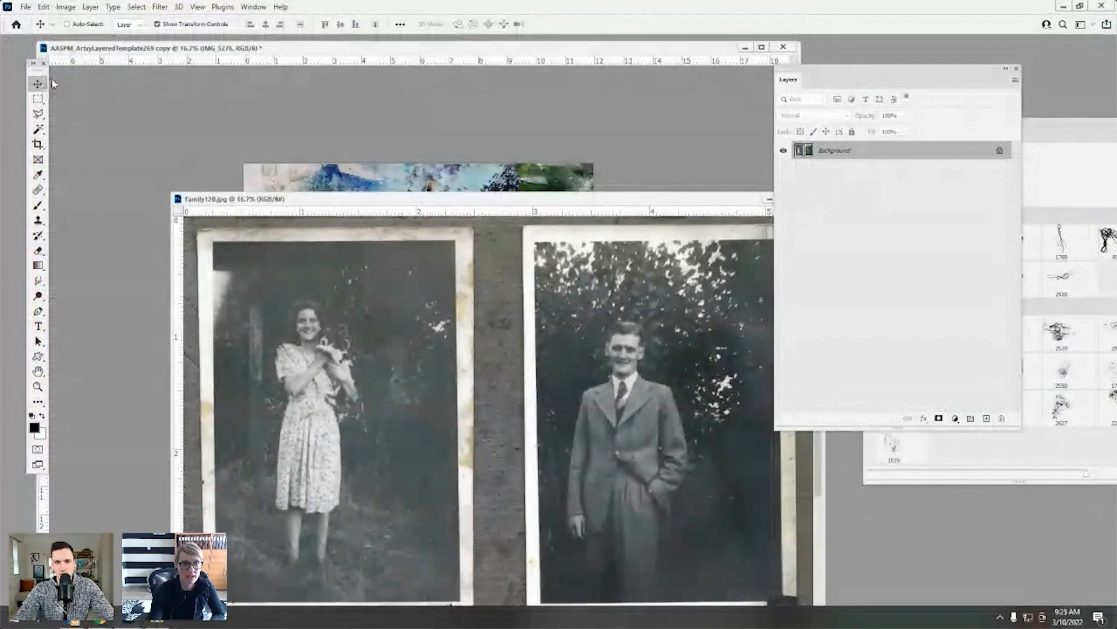
{"action": "left_click_drag", "start_coordinate": [380, 352], "coordinate": [576, 251]}
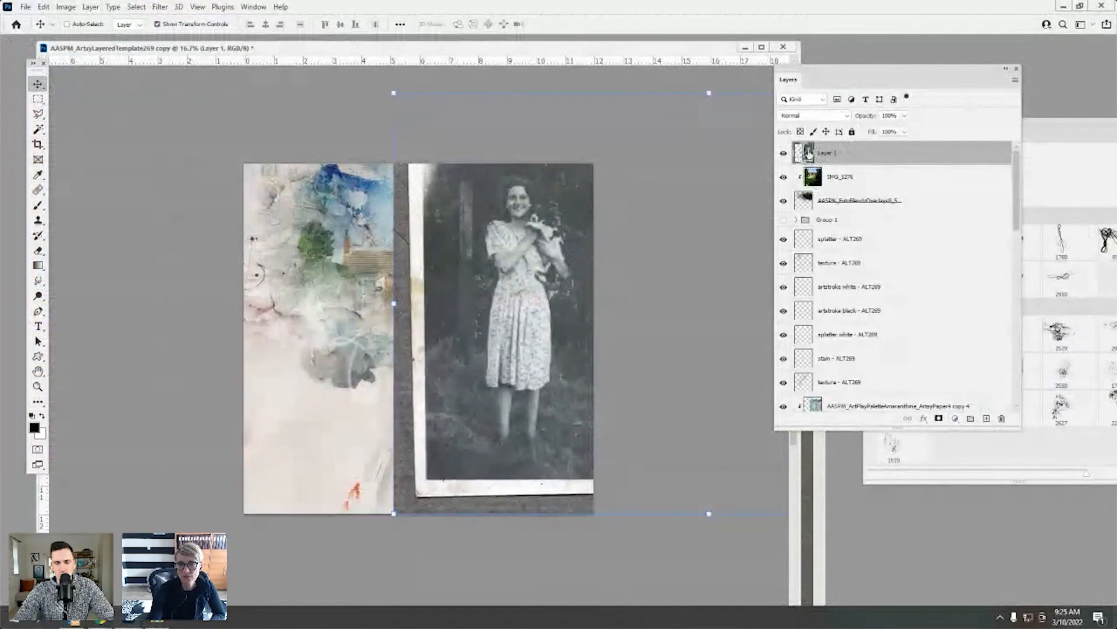
- Try clipping the vintage photo to the FotoBlendz overlay and shifting it slightly
{"action": "left_click", "coordinate": [90, 8]}
{"action": "left_click", "coordinate": [130, 213]}
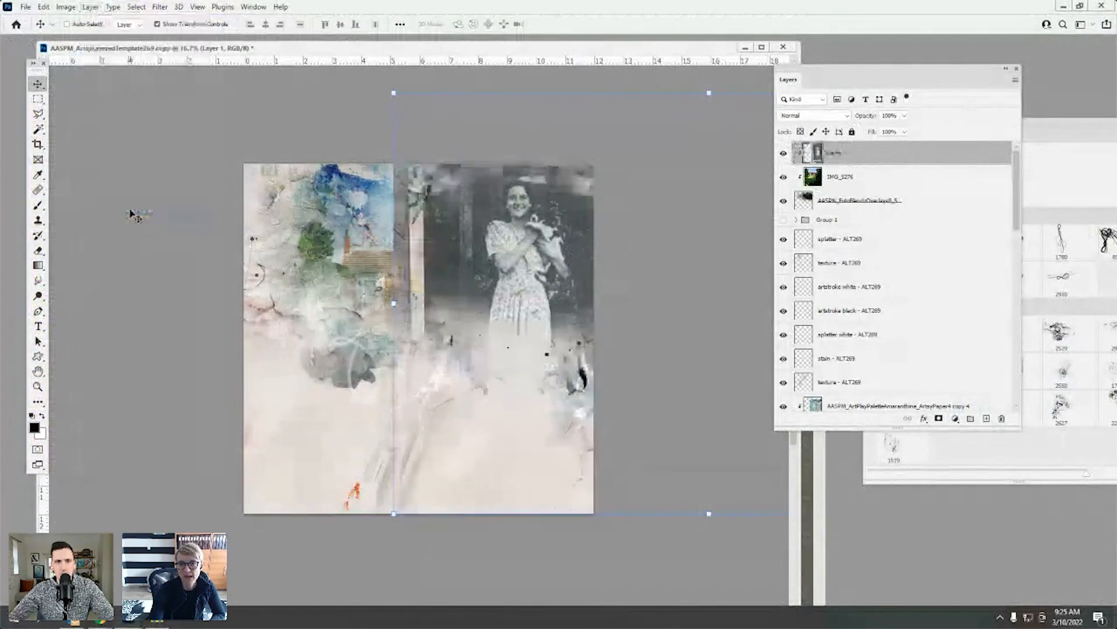
{"action": "mouse_move", "coordinate": [482, 217]}
{"action": "left_mouse_down"}
{"action": "mouse_move", "coordinate": [505, 224]}
{"action": "mouse_move", "coordinate": [474, 223]}
{"action": "left_mouse_up"}
- Undo the vintage photo's move and its clipping mask
{"action": "left_click", "coordinate": [44, 7]}
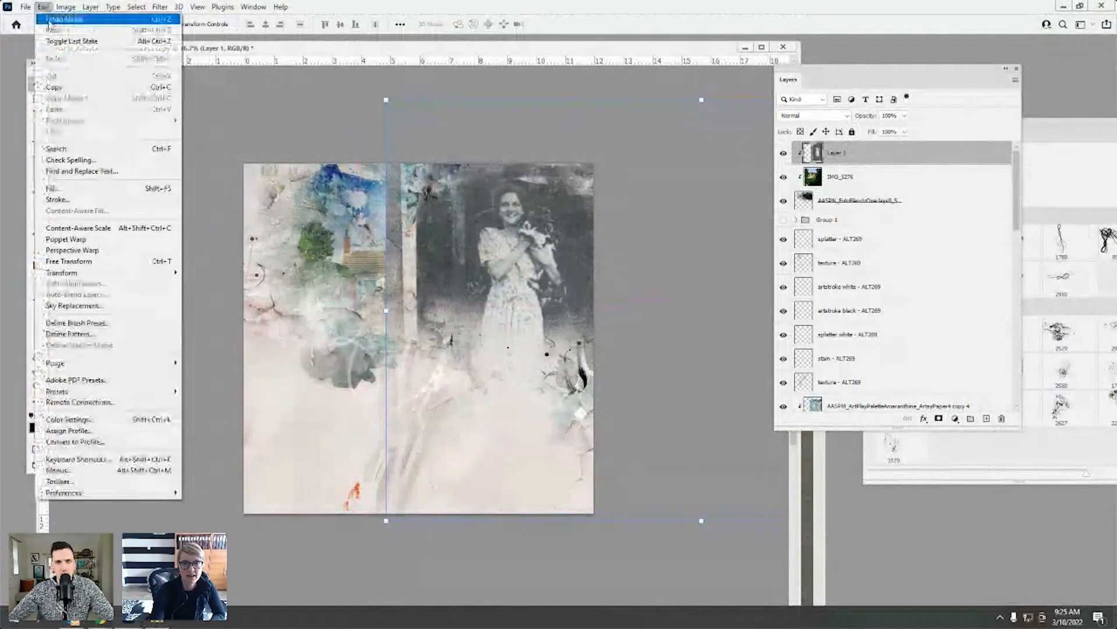
{"action": "left_click", "coordinate": [69, 20]}
{"action": "left_click", "coordinate": [44, 7]}
{"action": "left_click", "coordinate": [50, 20]}
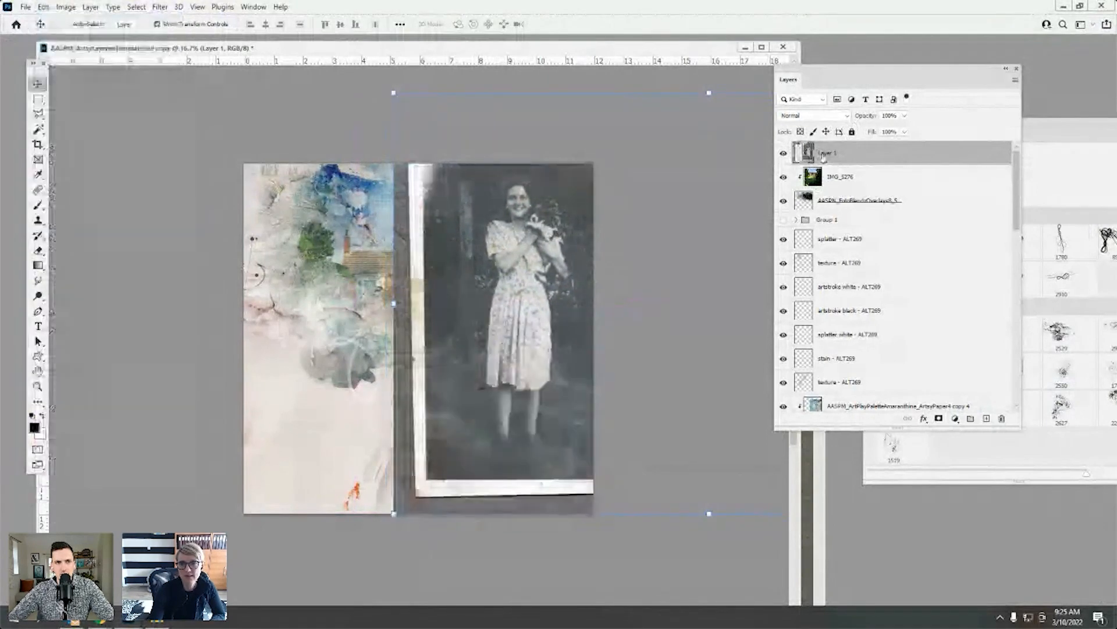
- Clip the vintage photo to the layers below, scale it down slightly and position the woman beside the house
{"action": "left_click_drag", "start_coordinate": [810, 152], "coordinate": [836, 188]}
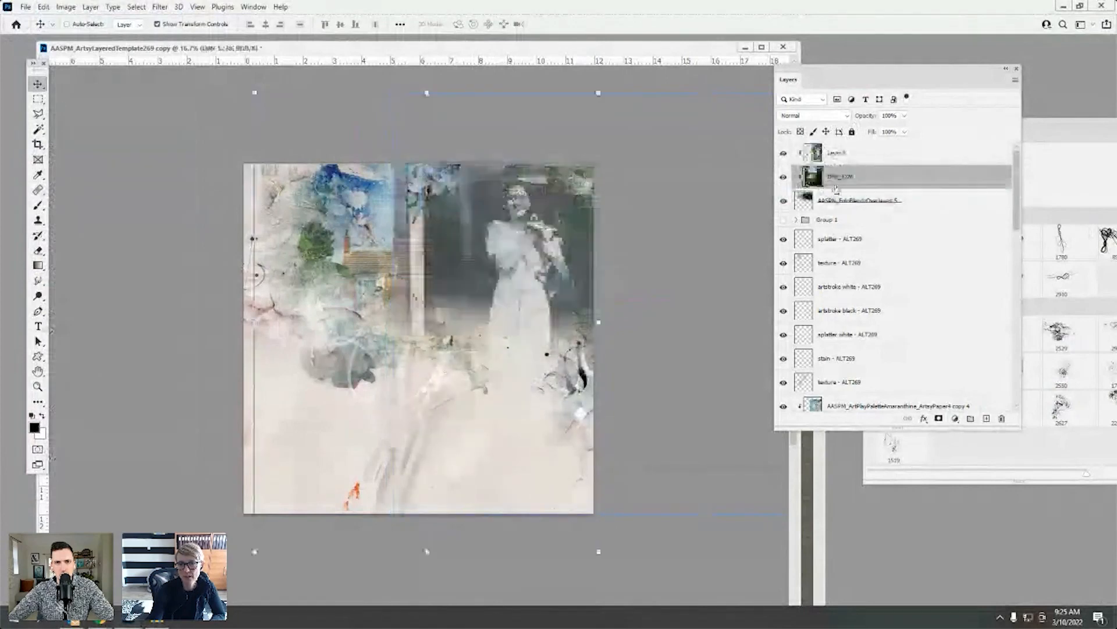
{"action": "left_click", "coordinate": [817, 154]}
{"action": "left_click_drag", "start_coordinate": [395, 93], "coordinate": [470, 143]}
{"action": "left_click_drag", "start_coordinate": [580, 259], "coordinate": [492, 240]}
{"action": "left_click_drag", "start_coordinate": [407, 109], "coordinate": [374, 93]}
{"action": "left_click_drag", "start_coordinate": [523, 223], "coordinate": [548, 236]}
{"action": "left_click", "coordinate": [576, 24]}
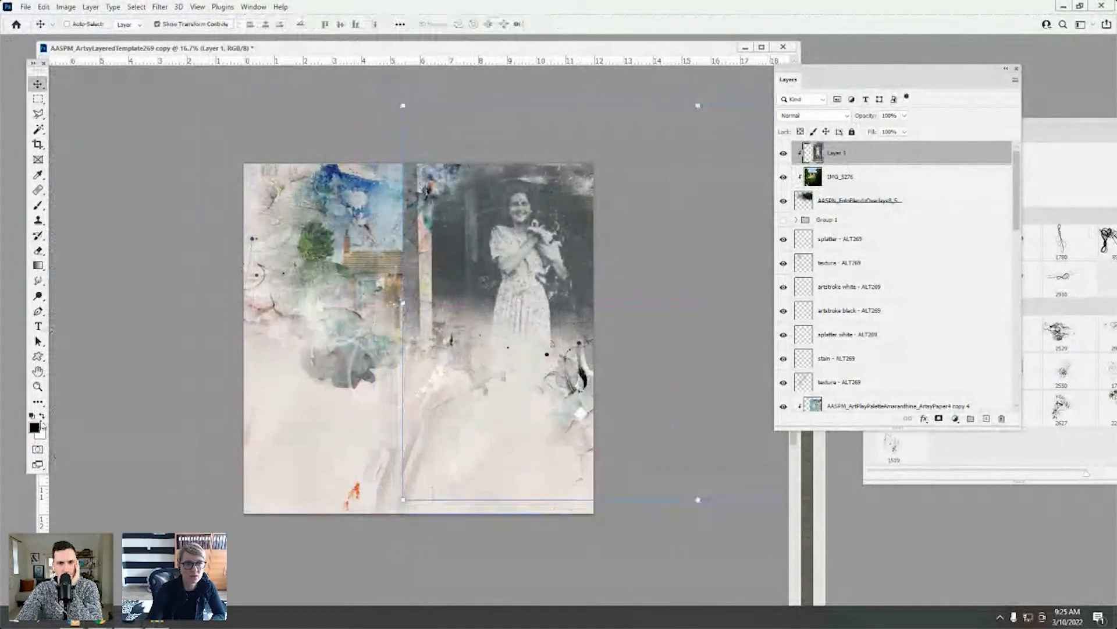
- Erase the vintage photo's border and background beside the woman, over the house, using the Eraser with brush preset 1862
{"action": "left_click", "coordinate": [40, 252]}
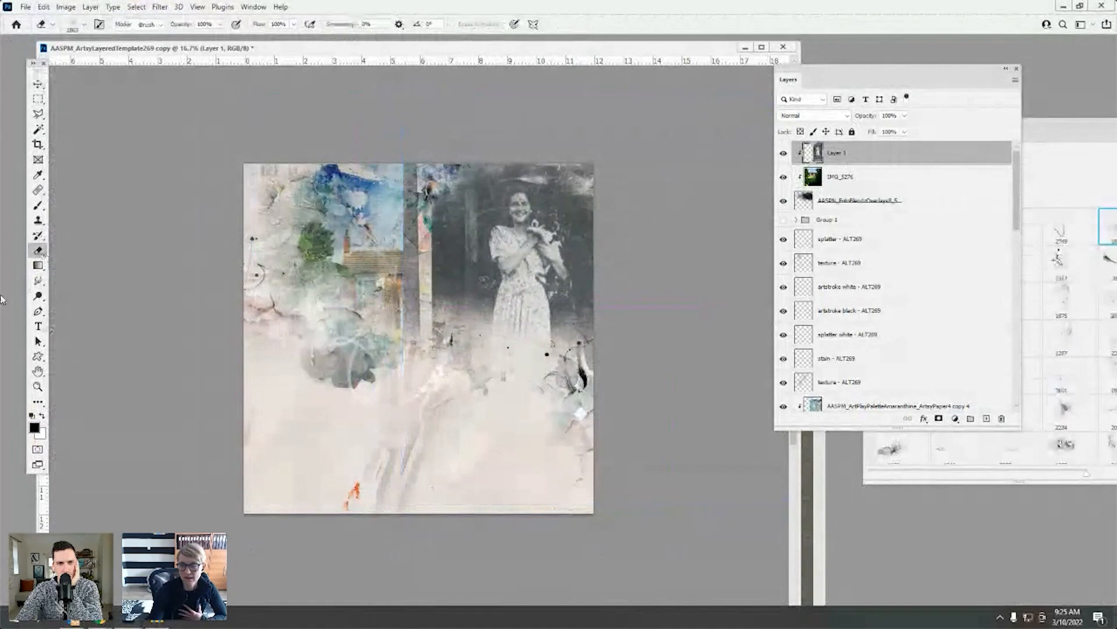
{"action": "left_click", "coordinate": [82, 26]}
{"action": "left_click", "coordinate": [81, 132]}
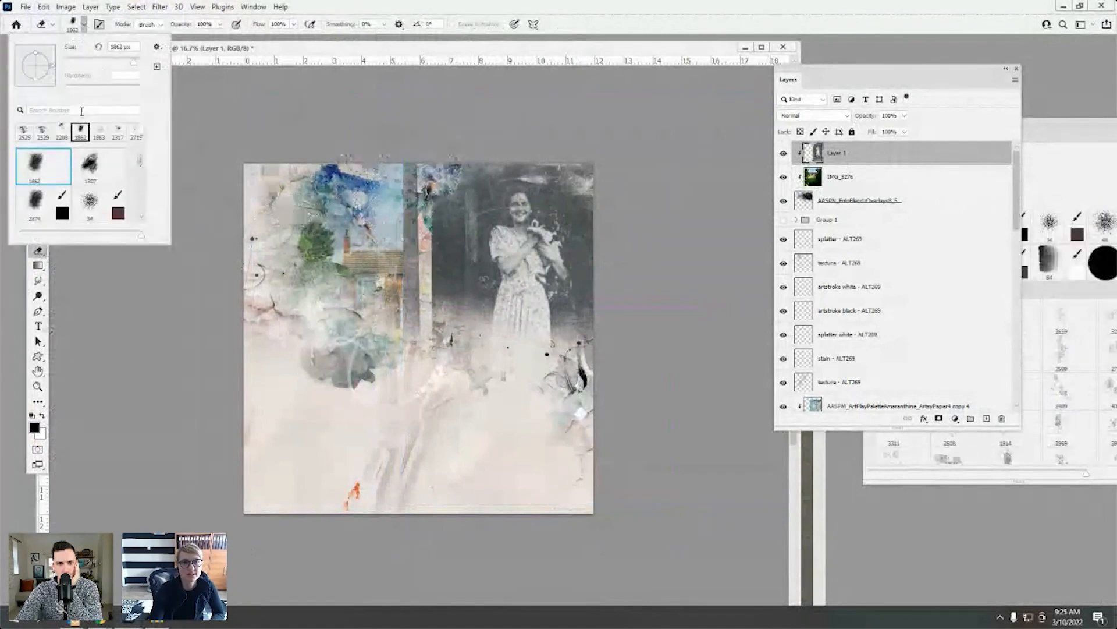
{"action": "mouse_move", "coordinate": [437, 152]}
{"action": "left_mouse_down"}
{"action": "mouse_move", "coordinate": [417, 180]}
{"action": "mouse_move", "coordinate": [375, 476]}
{"action": "left_mouse_up"}
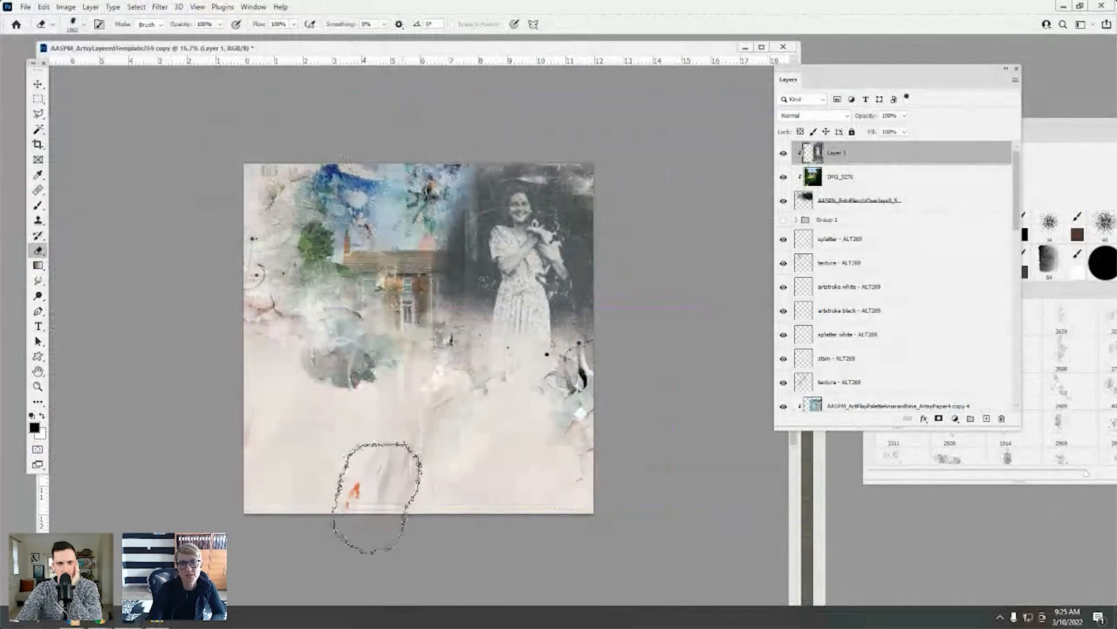
{"action": "left_click_drag", "start_coordinate": [415, 329], "coordinate": [462, 150]}
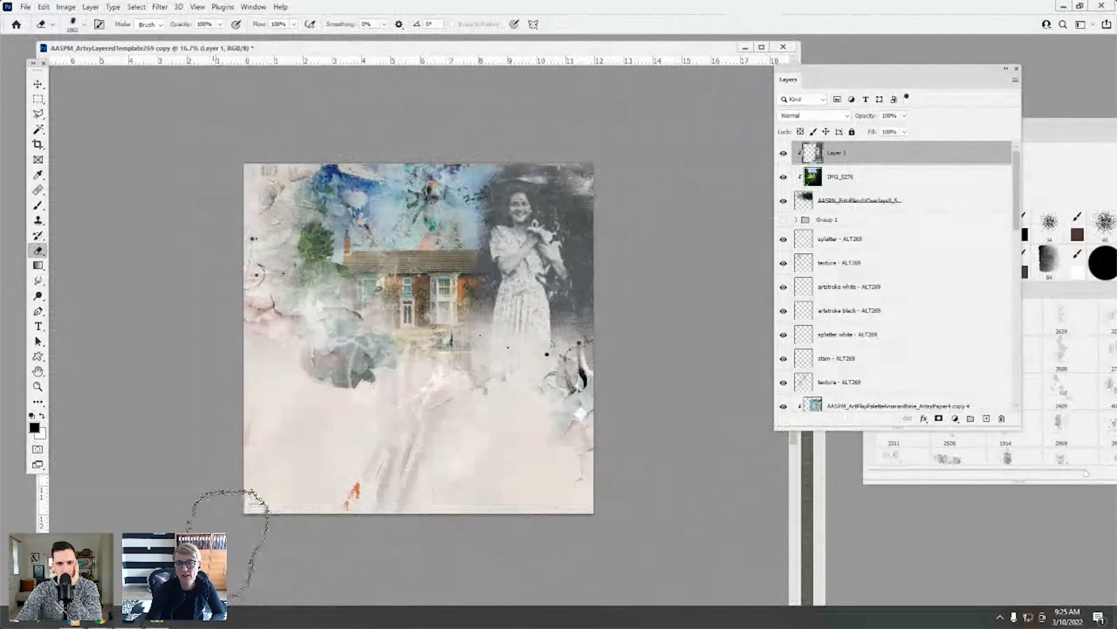
- Set the vintage photo layer's blend mode to Screen and shift the woman slightly right, away from the house
{"action": "left_click", "coordinate": [814, 115]}
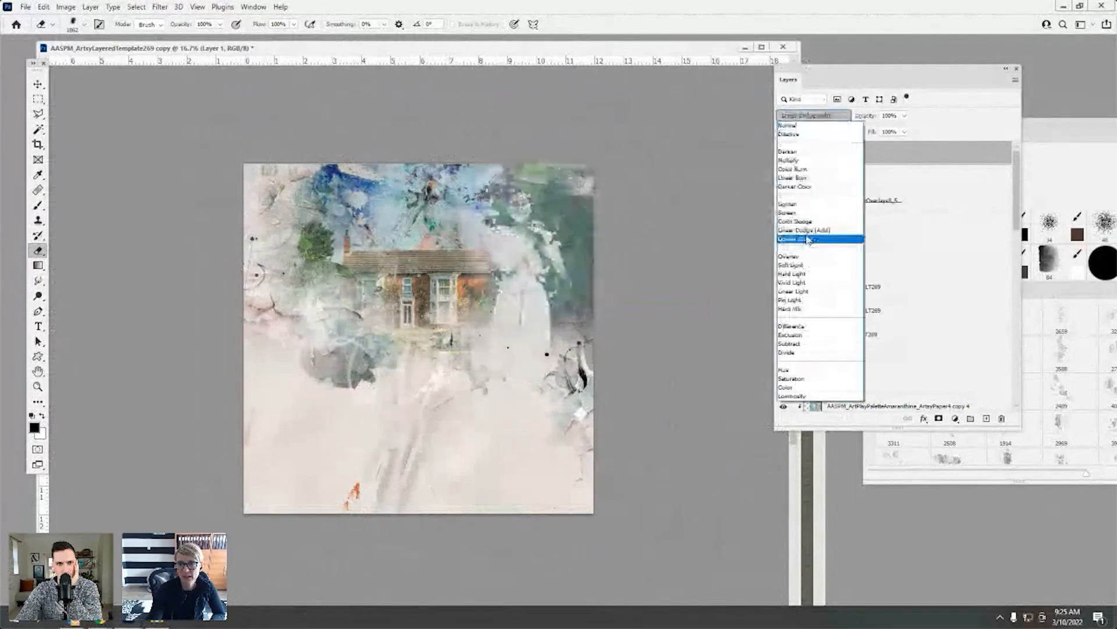
{"action": "left_click", "coordinate": [798, 215]}
{"action": "left_click", "coordinate": [38, 84]}
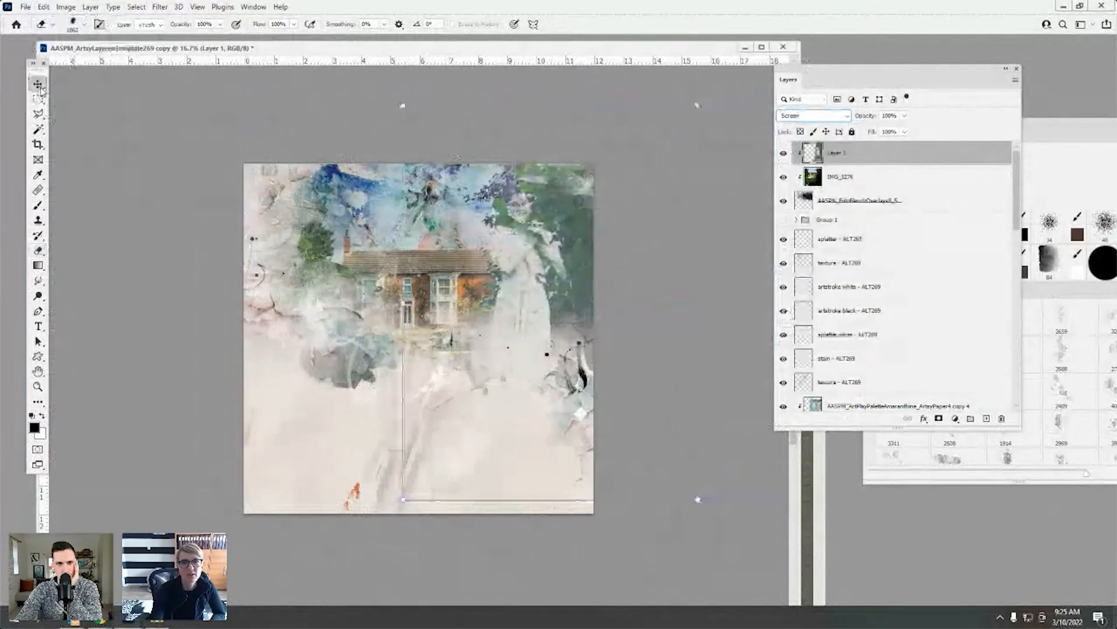
{"action": "left_click_drag", "start_coordinate": [529, 274], "coordinate": [552, 275]}
{"action": "mouse_move", "coordinate": [419, 101]}
{"action": "left_mouse_down"}
{"action": "mouse_move", "coordinate": [453, 128]}
{"action": "mouse_move", "coordinate": [409, 106]}
{"action": "mouse_move", "coordinate": [425, 106]}
{"action": "left_mouse_up"}
{"action": "left_click", "coordinate": [577, 24]}
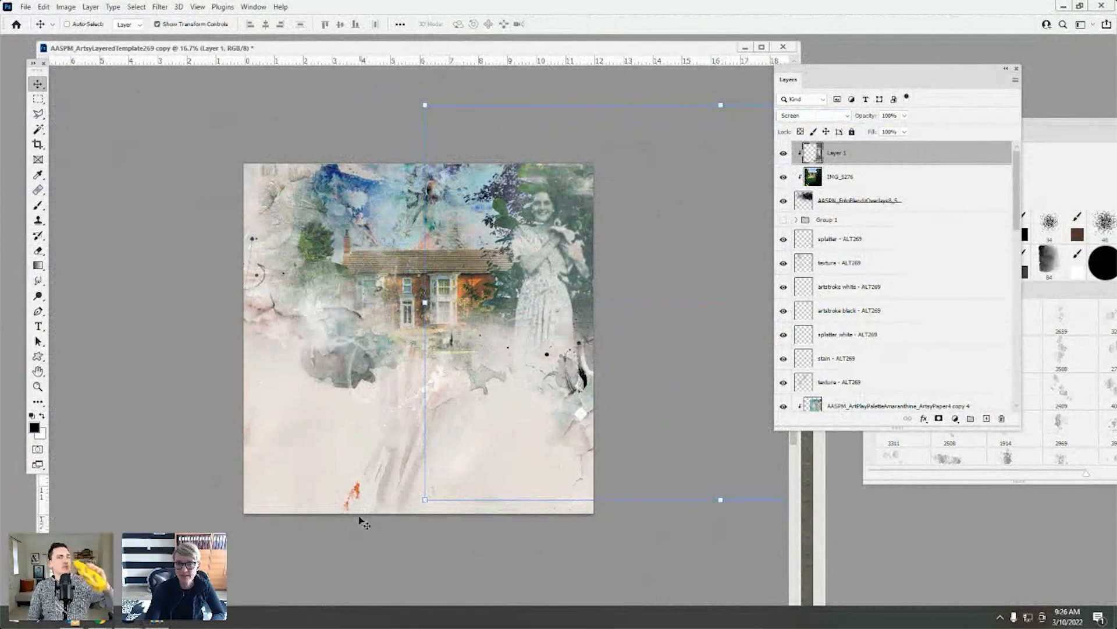
- Switch to File Explorer and preview the ArtsyTransfers Amaranthine B images inside the 2022 Mar - Clipping Masks folder
{"action": "left_click", "coordinate": [158, 624]}
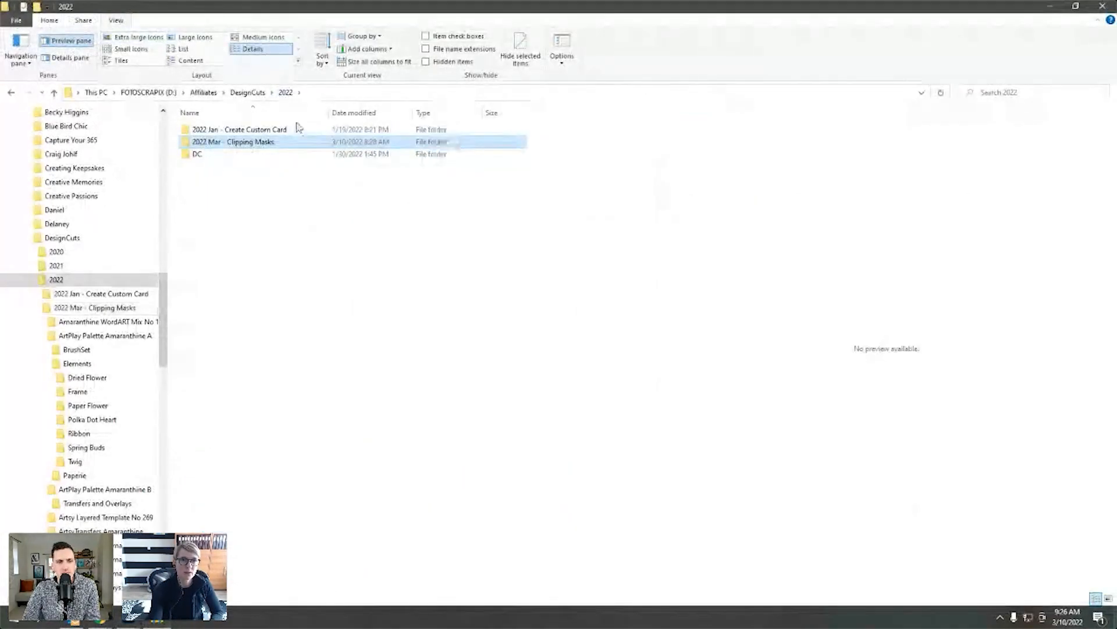
{"action": "double_click", "coordinate": [262, 142]}
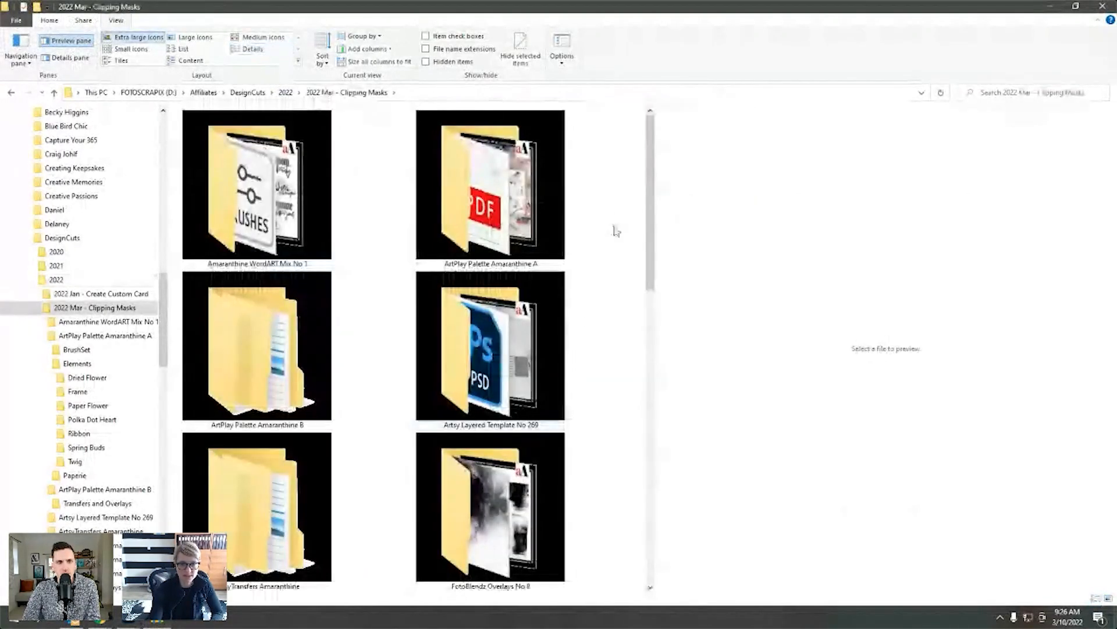
{"action": "left_click_drag", "start_coordinate": [649, 219], "coordinate": [374, 324]}
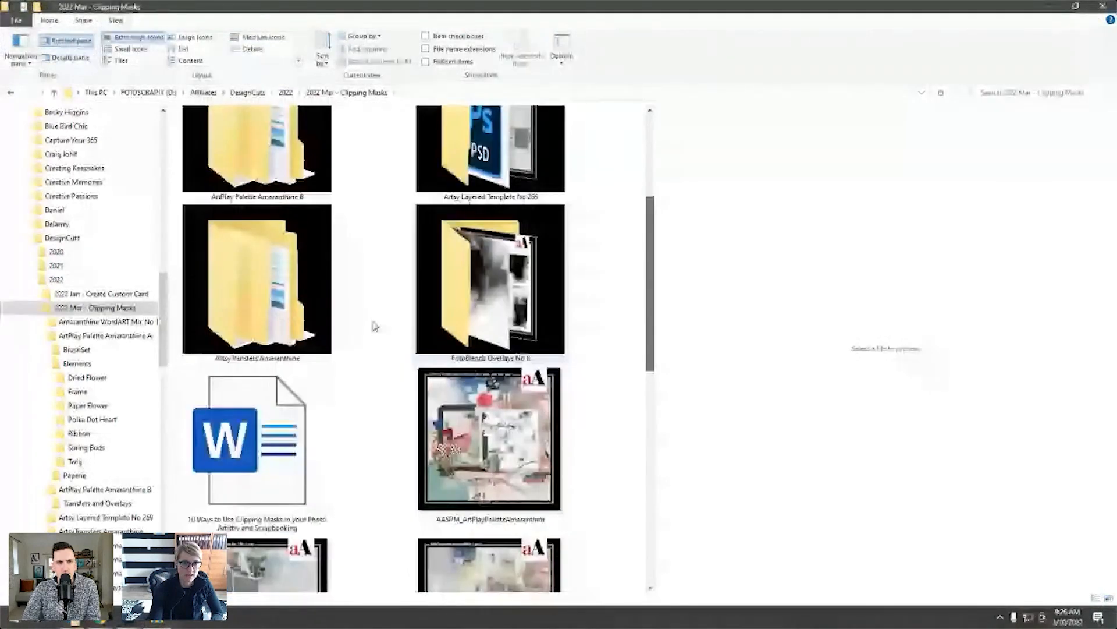
{"action": "double_click", "coordinate": [274, 315]}
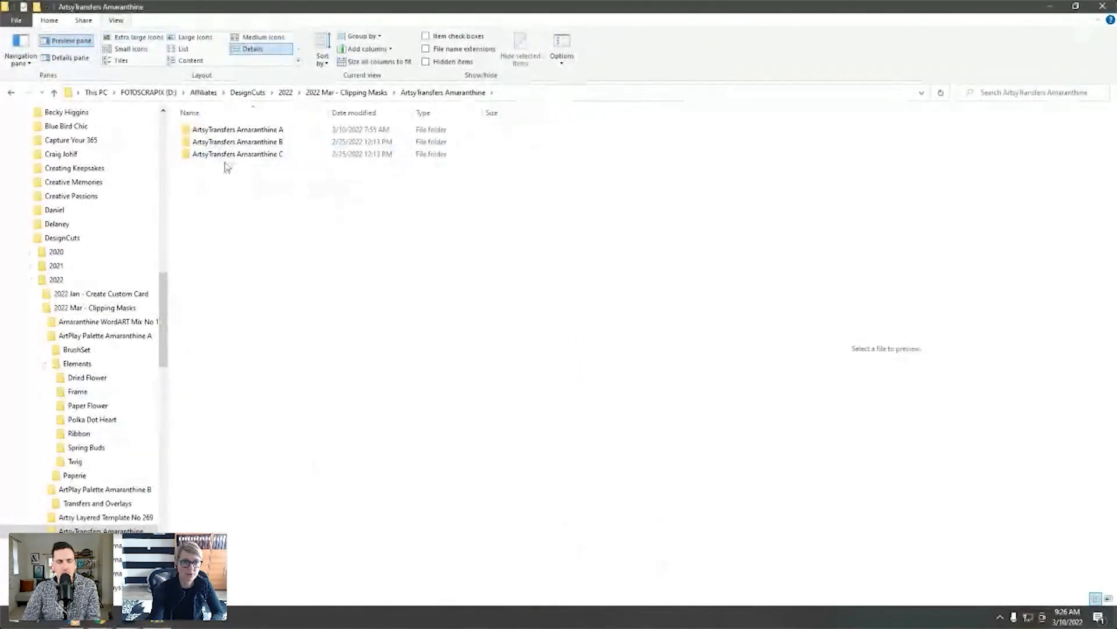
{"action": "double_click", "coordinate": [234, 143]}
{"action": "left_click", "coordinate": [345, 142]}
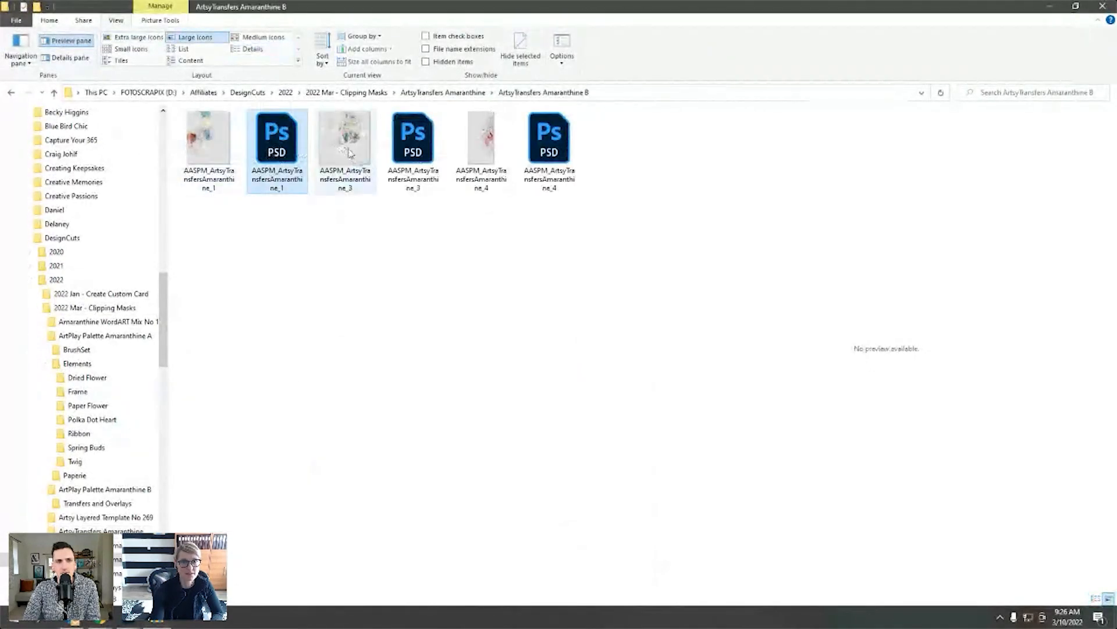
{"action": "left_click", "coordinate": [205, 158]}
{"action": "left_click", "coordinate": [476, 151]}
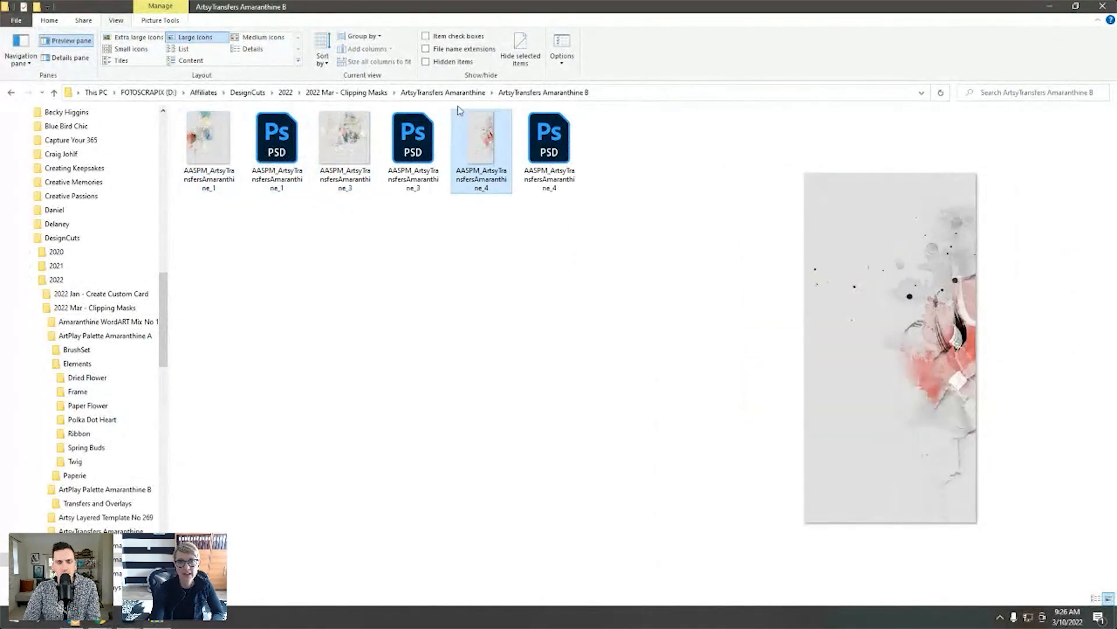
- Open the AASPM_ArtsyTransfersAmaranthine_2 PSD from the ArtsyTransfers Amaranthine A folder in Photoshop, next to the template document
{"action": "left_click", "coordinate": [429, 93]}
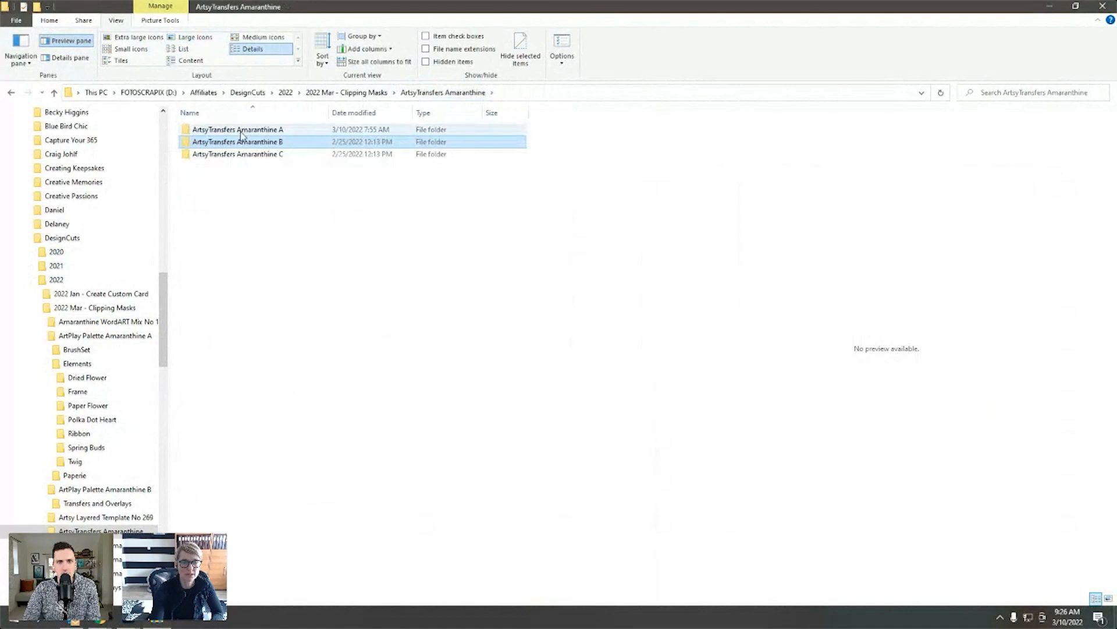
{"action": "double_click", "coordinate": [273, 130]}
{"action": "left_click", "coordinate": [287, 139]}
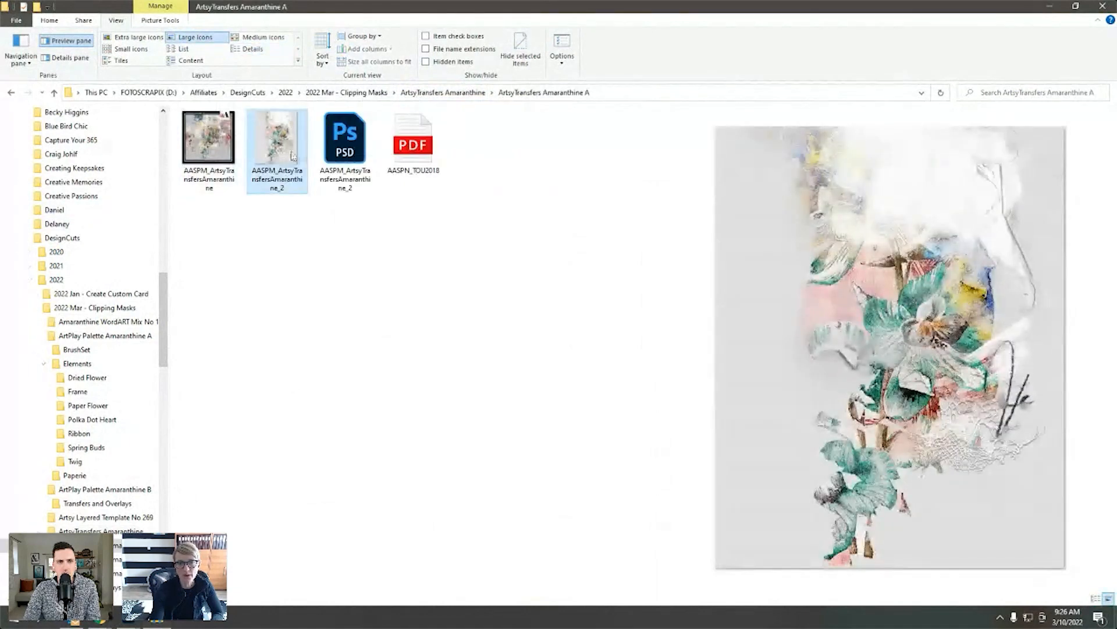
{"action": "left_click", "coordinate": [348, 151]}
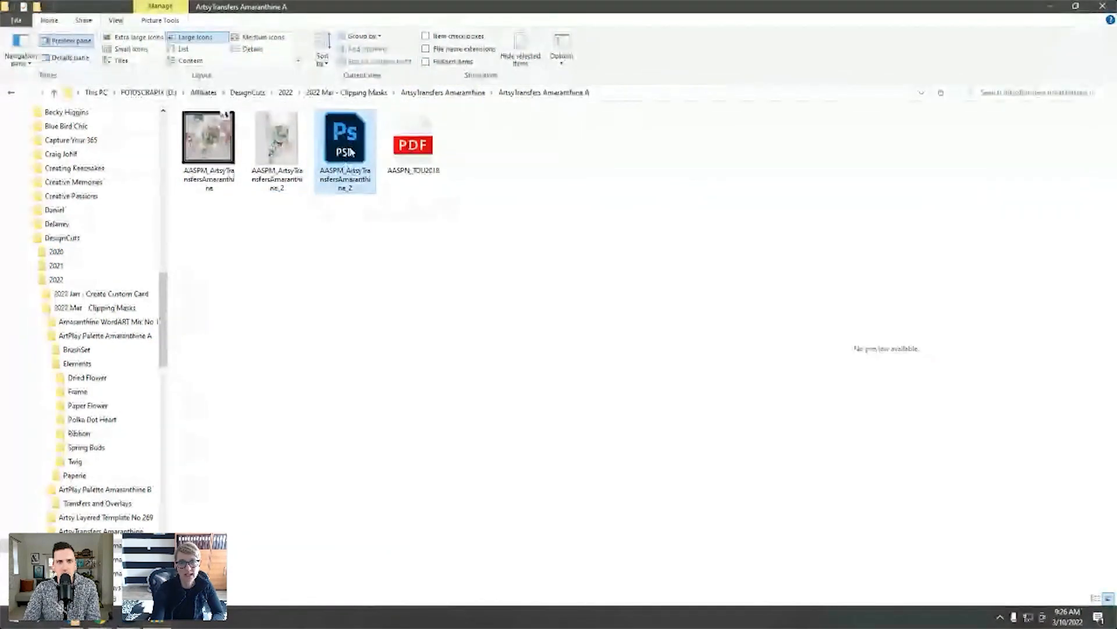
{"action": "left_click_drag", "start_coordinate": [351, 153], "coordinate": [16, 49]}
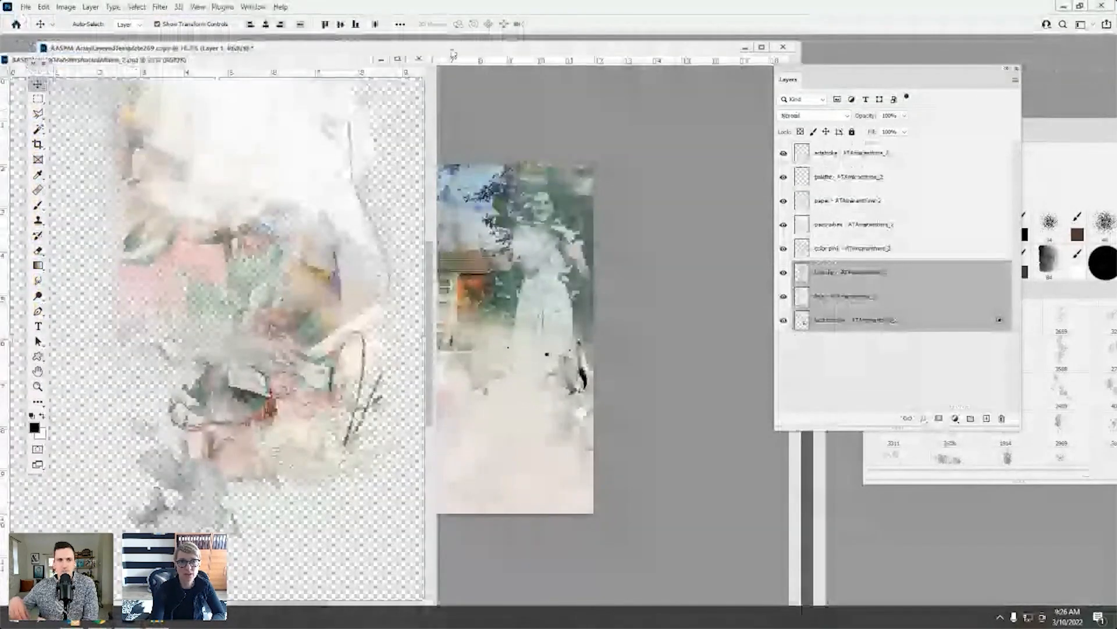
{"action": "left_click_drag", "start_coordinate": [454, 49], "coordinate": [466, 47]}
{"action": "left_click", "coordinate": [15, 66]}
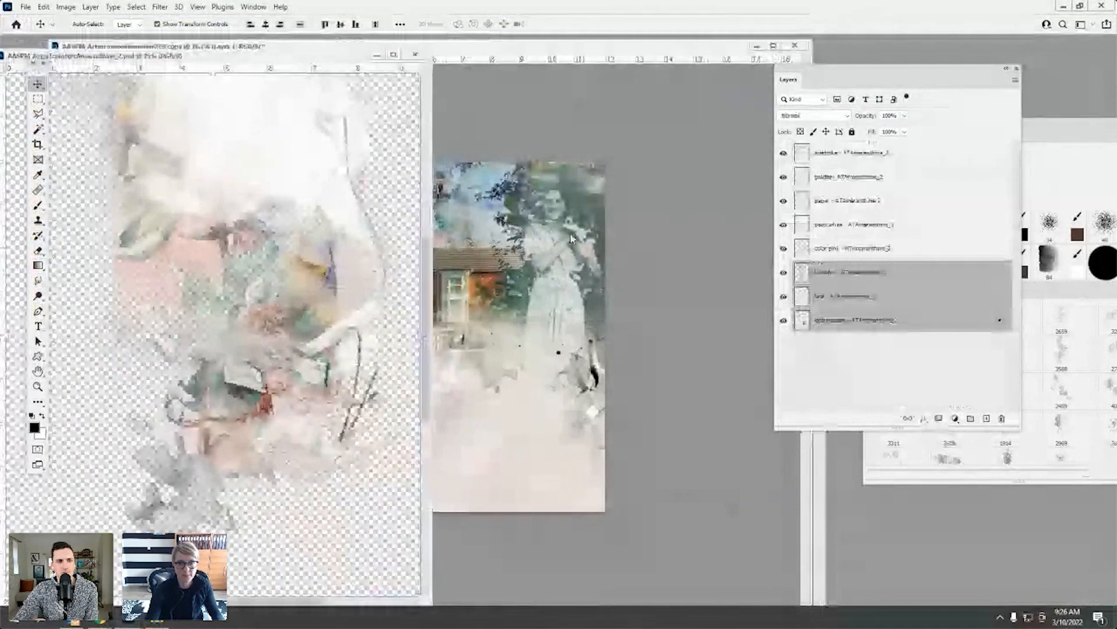
- Copy the transfer, lace and lace shadow layers from the ArtsyTransfer into the template, directly above IMG_5276
{"action": "left_click", "coordinate": [840, 271]}
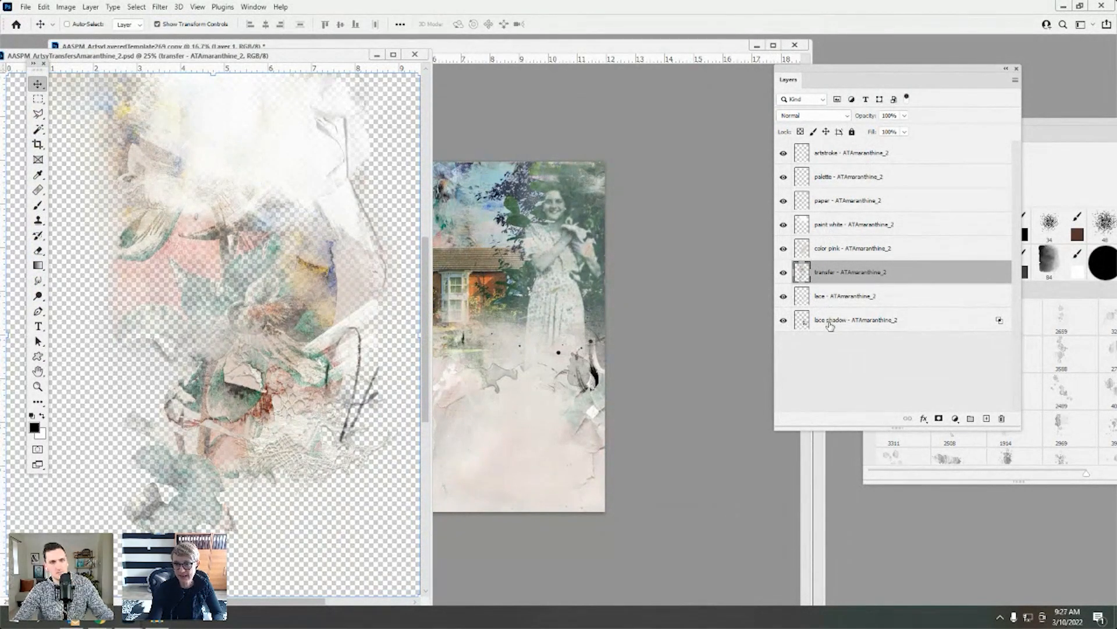
{"action": "left_click", "coordinate": [651, 131]}
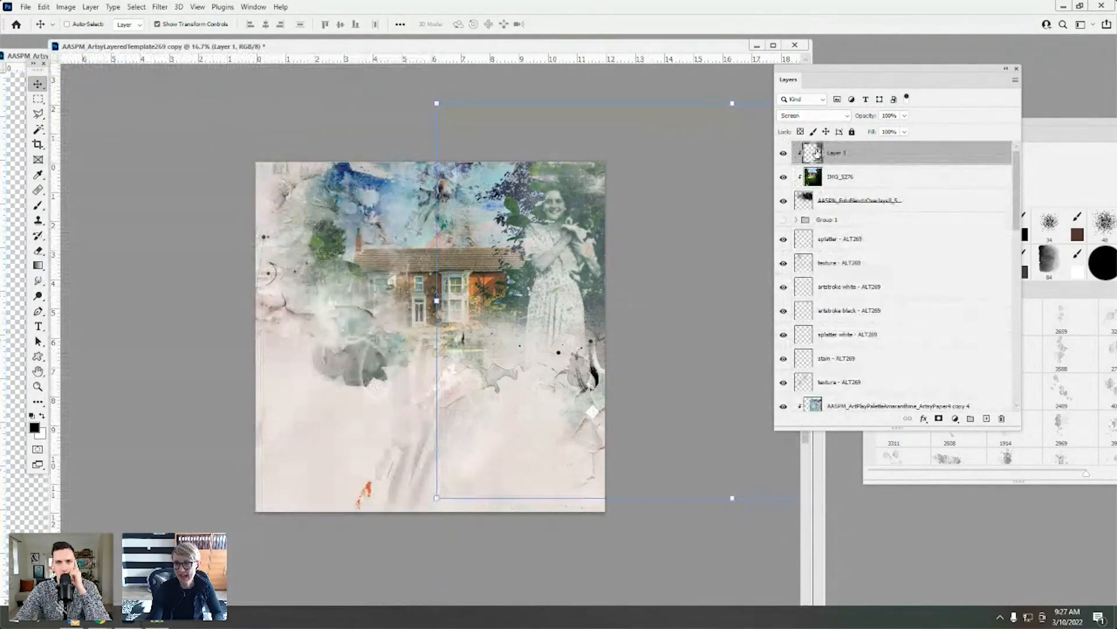
{"action": "left_click", "coordinate": [819, 181]}
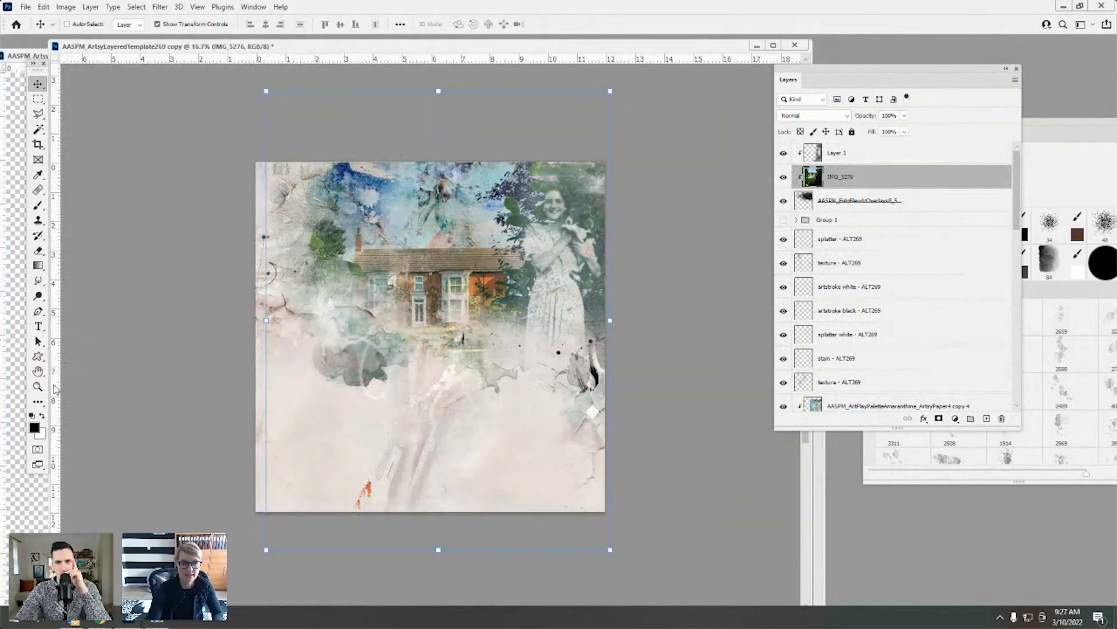
{"action": "left_click", "coordinate": [18, 429]}
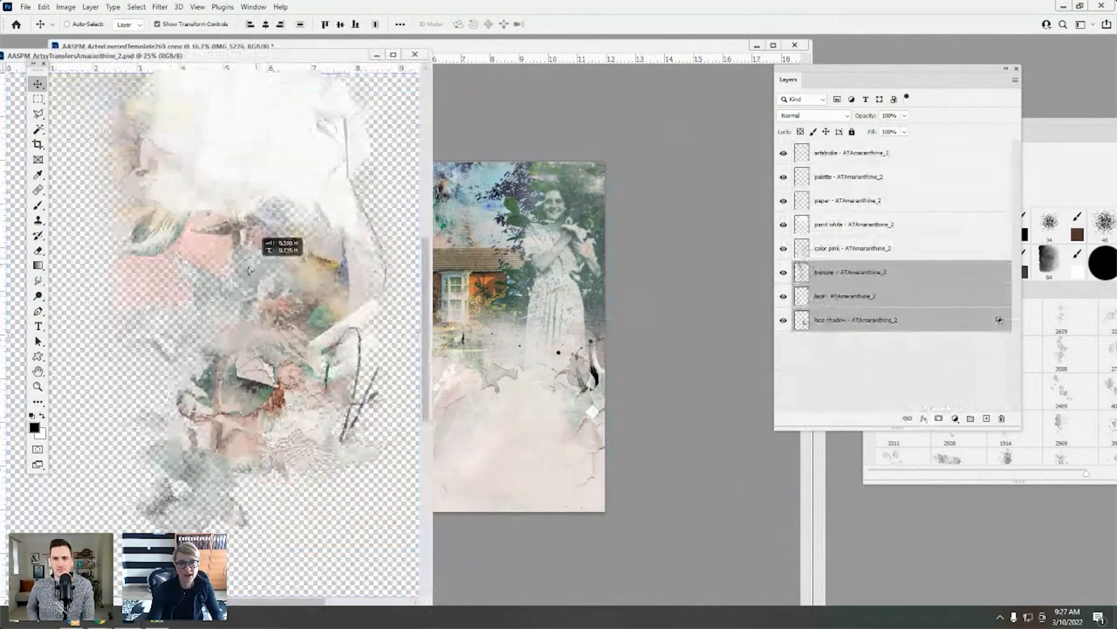
{"action": "left_click_drag", "start_coordinate": [837, 306], "coordinate": [507, 306]}
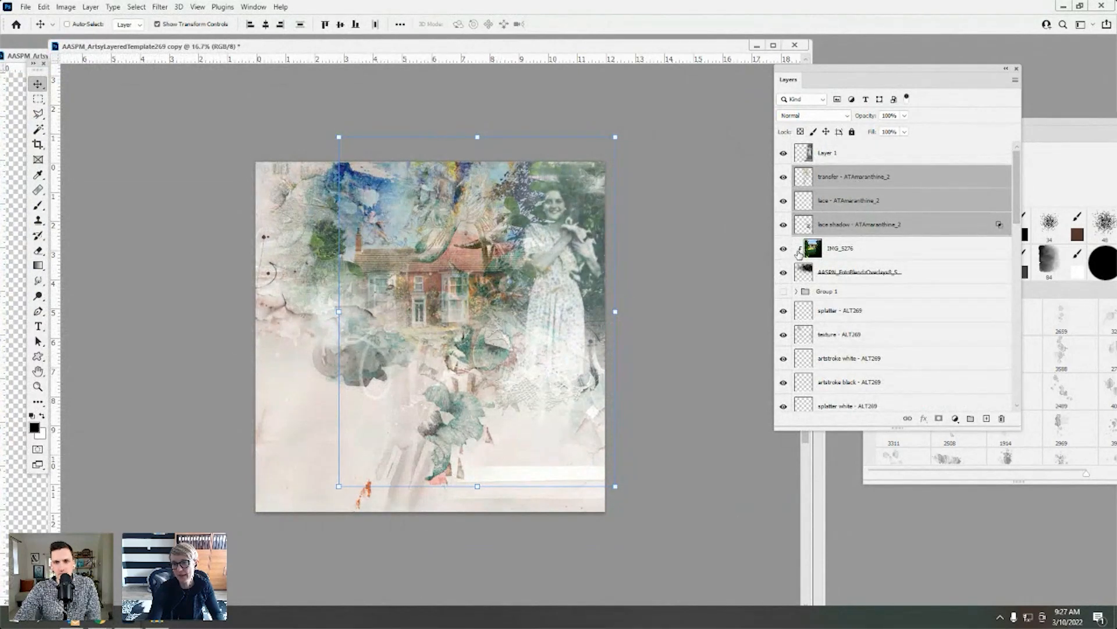
- Clip Layer 1 and the transfer, lace and lace shadow layers to the FotoBlendz overlay with a clipping mask
{"action": "left_click", "coordinate": [46, 7]}
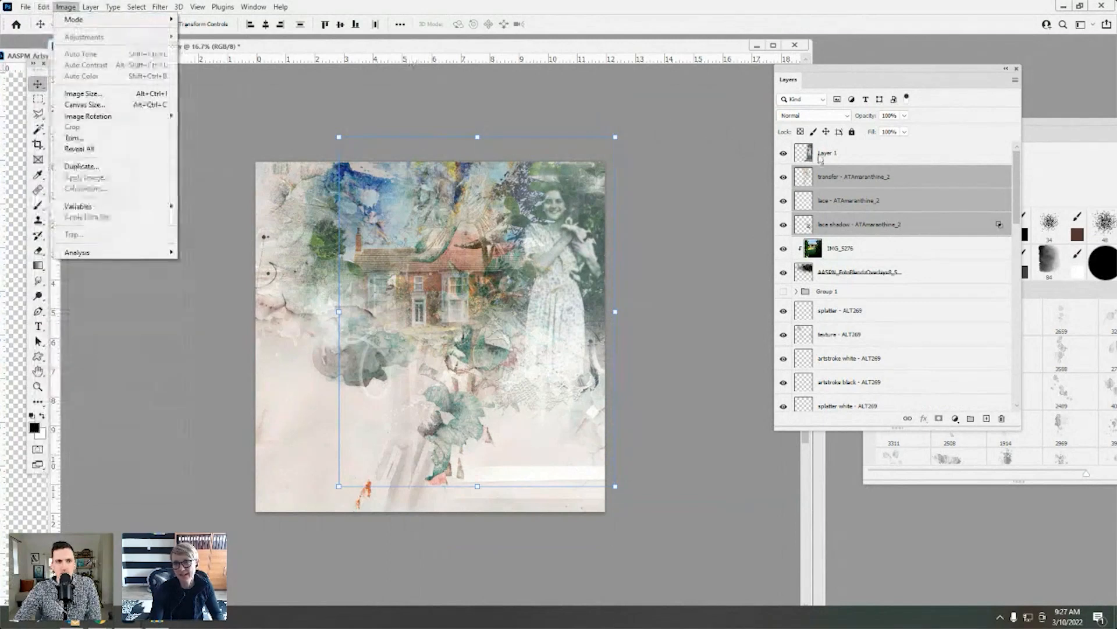
{"action": "left_click", "coordinate": [839, 163]}
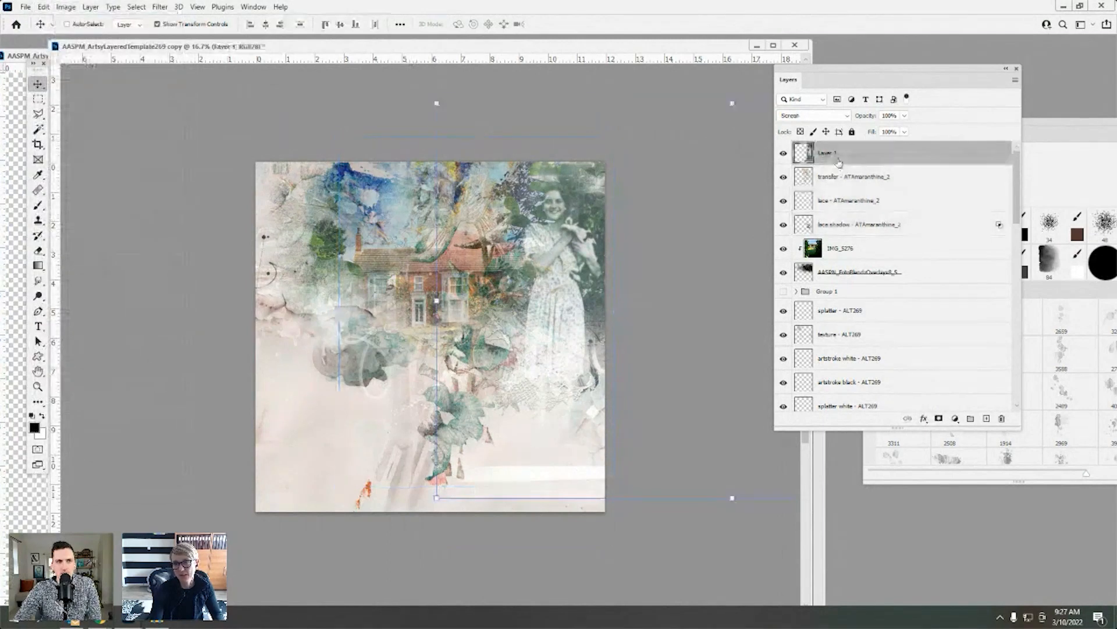
{"action": "left_click", "coordinate": [822, 224], "text": "shift"}
{"action": "left_click", "coordinate": [82, 8]}
{"action": "left_click", "coordinate": [129, 213]}
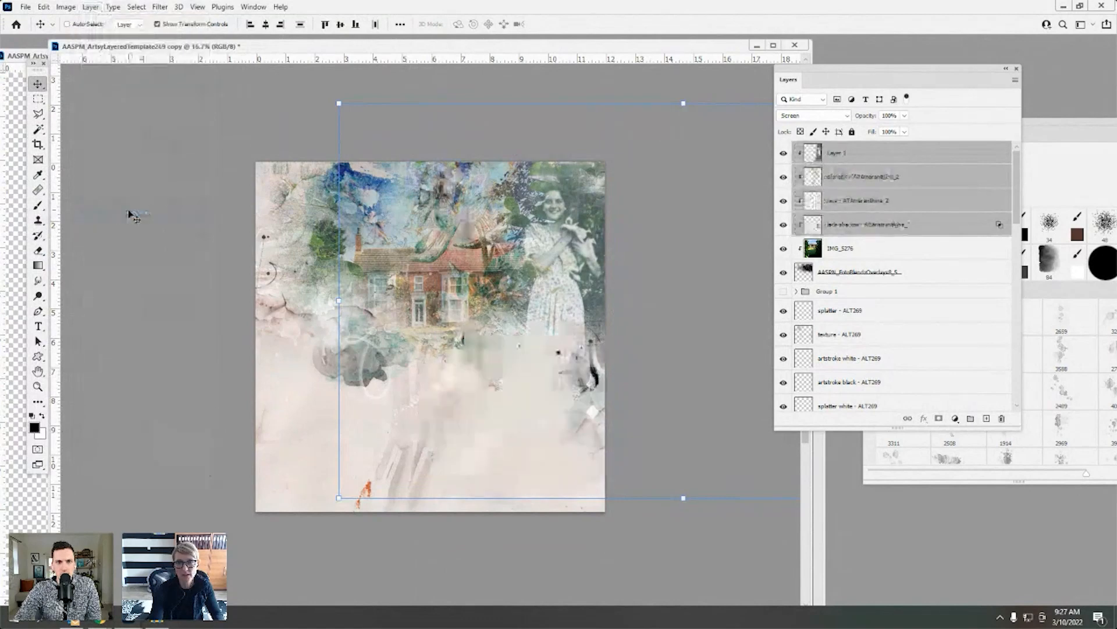
- Try the three clipped transfer layers above Layer 1, shifted up and to the right over the woman
{"action": "left_click", "coordinate": [822, 180]}
{"action": "left_click", "coordinate": [844, 224], "text": "shift"}
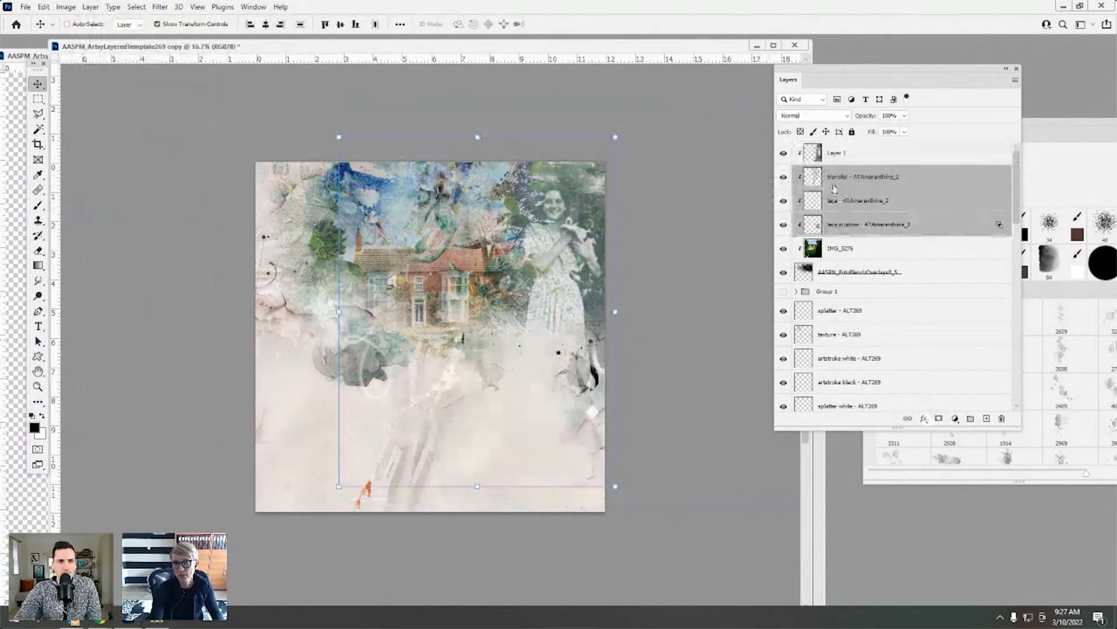
{"action": "left_click_drag", "start_coordinate": [829, 181], "coordinate": [835, 146]}
{"action": "left_click_drag", "start_coordinate": [524, 283], "coordinate": [573, 228]}
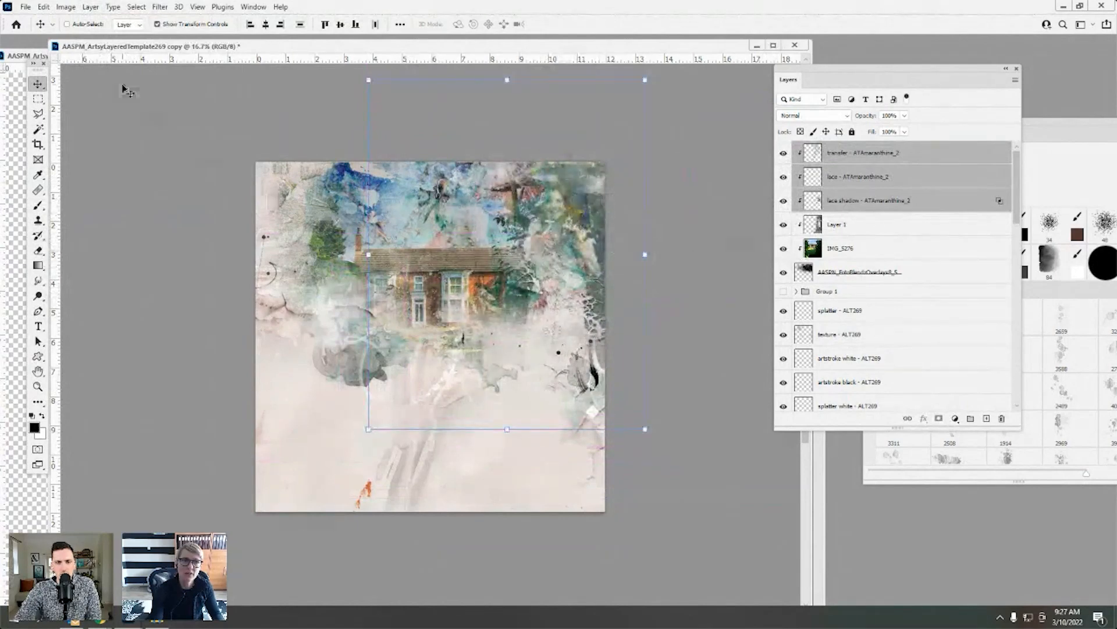
- Undo the transfer layers' repositioning, their clipping mask and their copy into the template
{"action": "left_click", "coordinate": [46, 7]}
{"action": "left_click", "coordinate": [42, 20]}
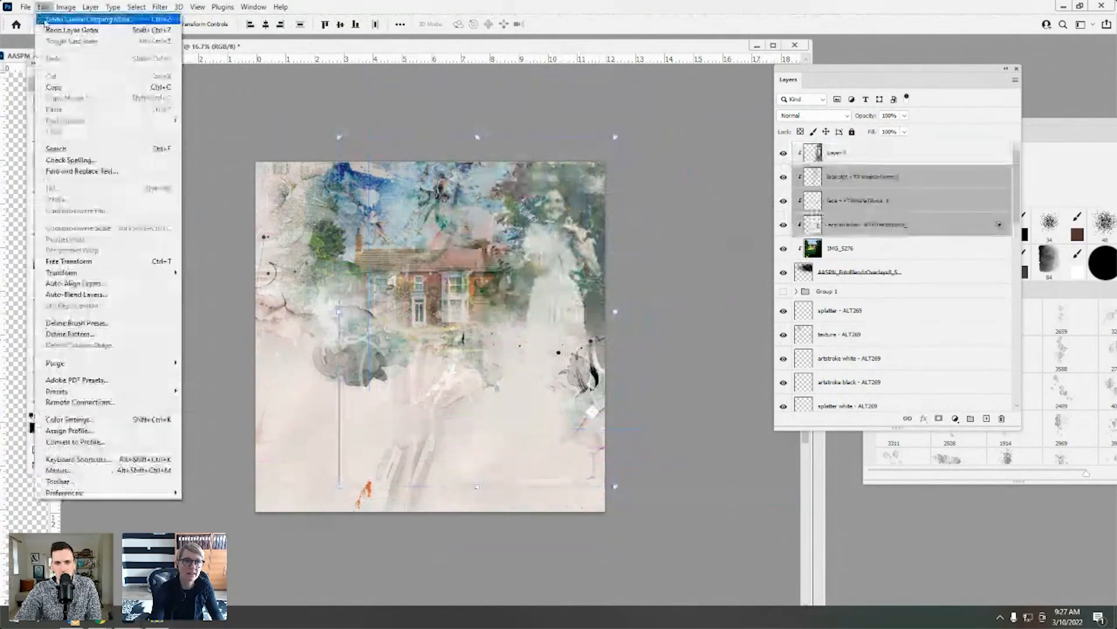
{"action": "left_click", "coordinate": [43, 7]}
{"action": "left_click", "coordinate": [42, 21]}
{"action": "left_click", "coordinate": [43, 7]}
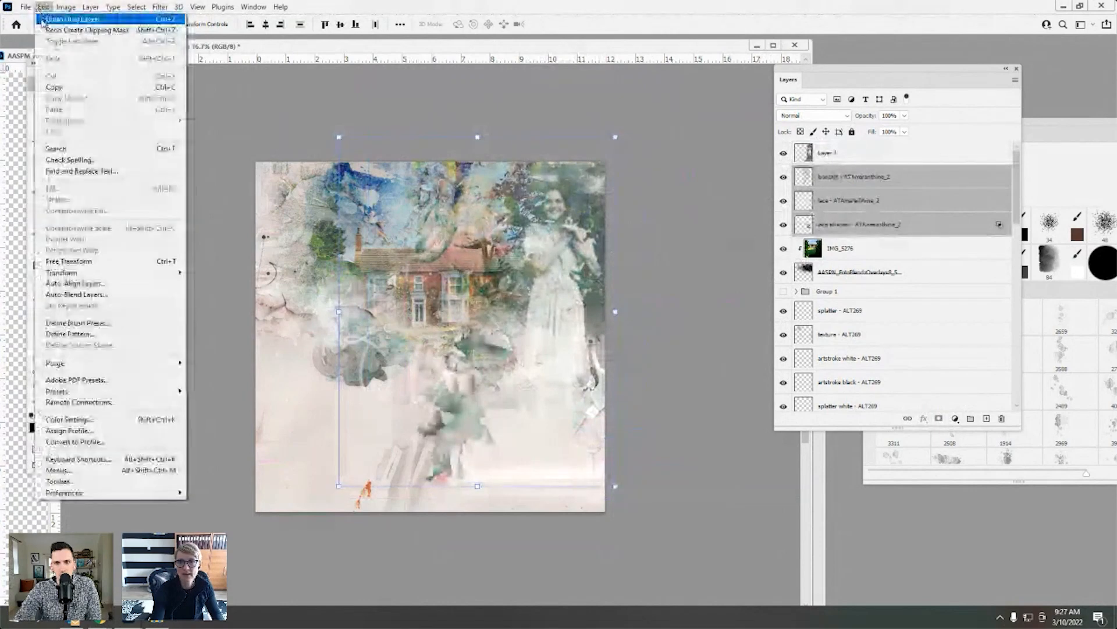
{"action": "left_click", "coordinate": [42, 21]}
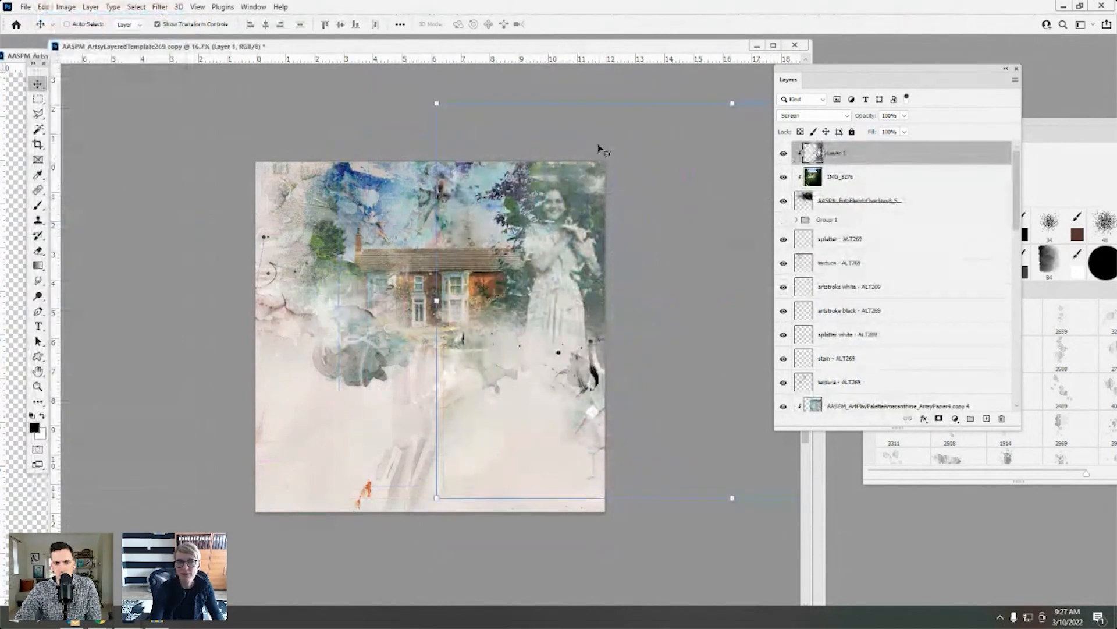
- Return to the AASPM_ArtsyTransfersAmaranthine_2 document
{"action": "left_click", "coordinate": [17, 137]}
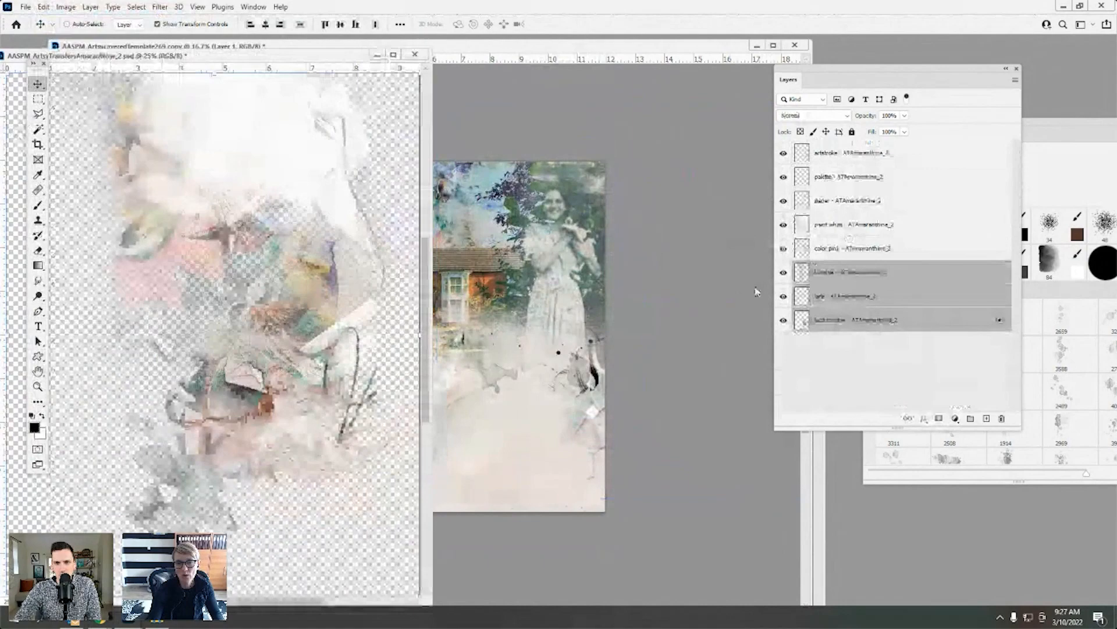
- Copy the selected transfer, lace and lace shadow layers into the layered template document and clip them to the photo layers below
{"action": "left_click_drag", "start_coordinate": [287, 391], "coordinate": [562, 320]}
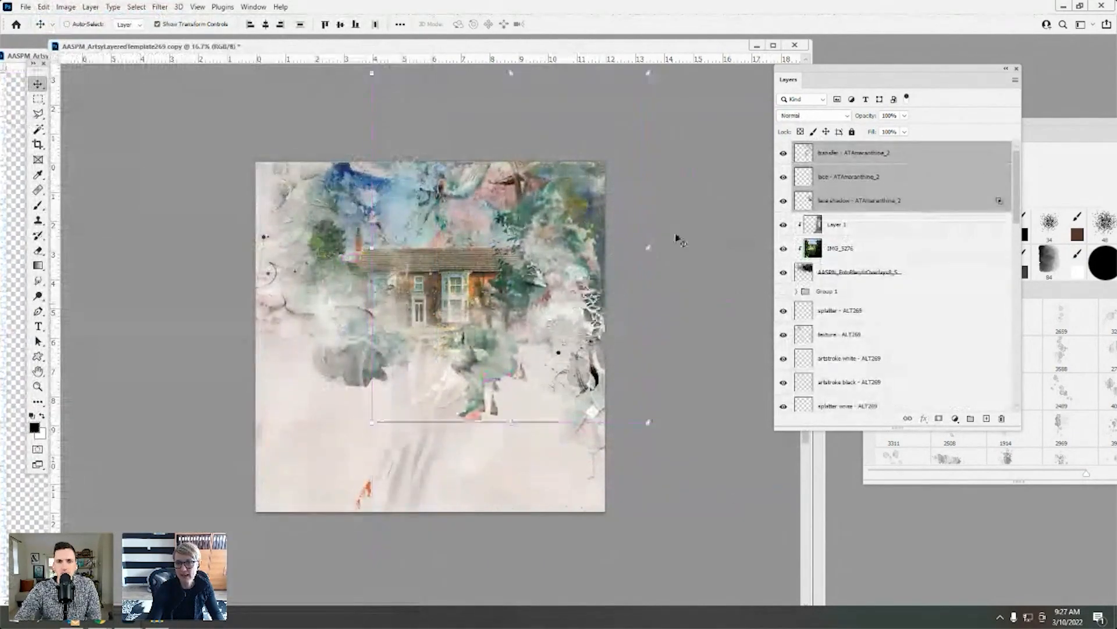
{"action": "left_click", "coordinate": [91, 7]}
{"action": "left_click", "coordinate": [120, 208]}
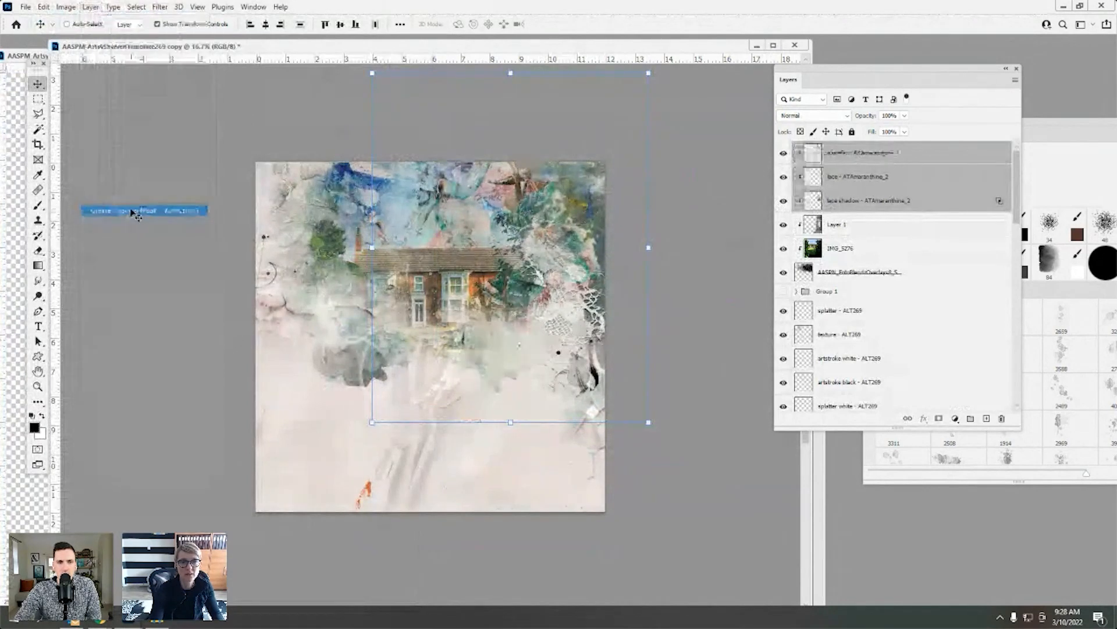
- Close the ArtsyTransfers Amaranthine source document without saving changes
{"action": "left_click", "coordinate": [20, 90]}
{"action": "left_click", "coordinate": [414, 54]}
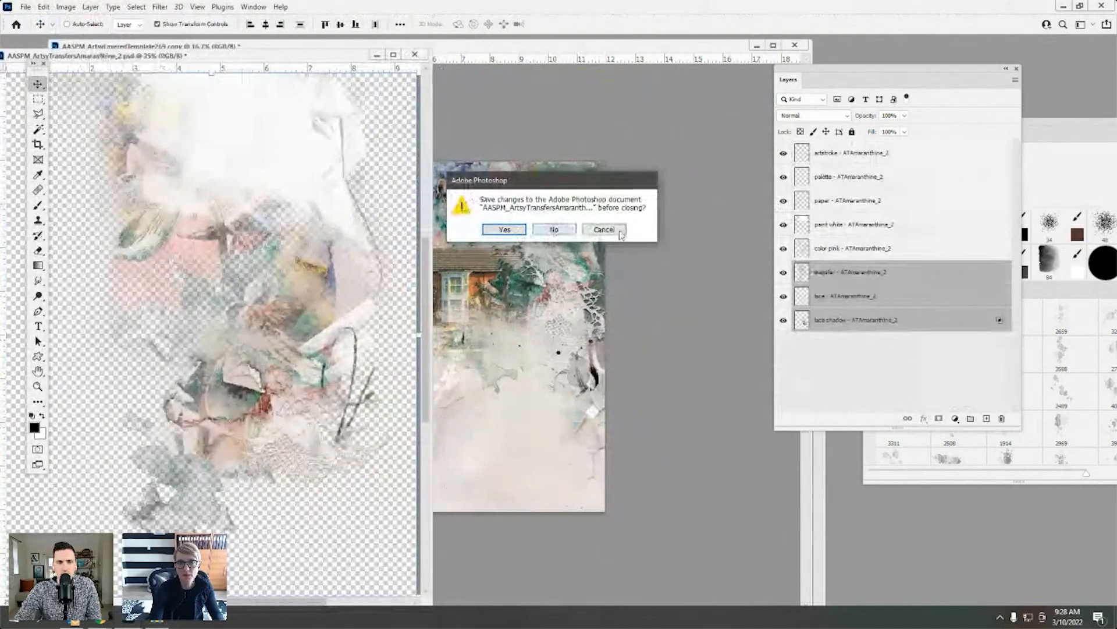
{"action": "left_click", "coordinate": [554, 229]}
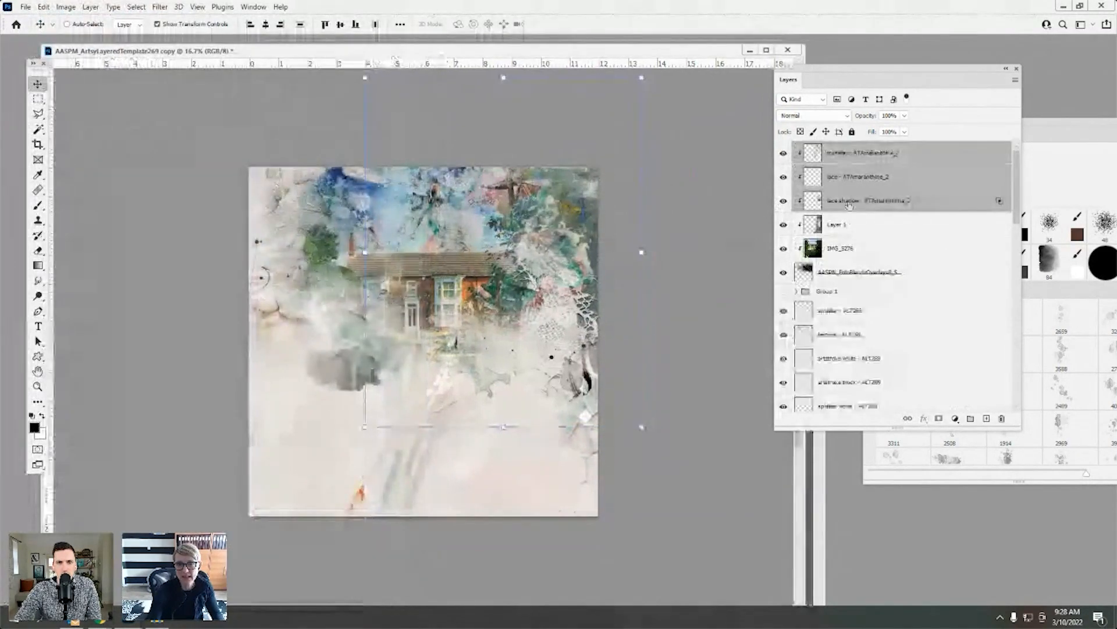
- Reorder the transfer layer beneath the lace shadow layer and shift its artwork right, past the woman on the canvas
{"action": "left_click", "coordinate": [817, 151]}
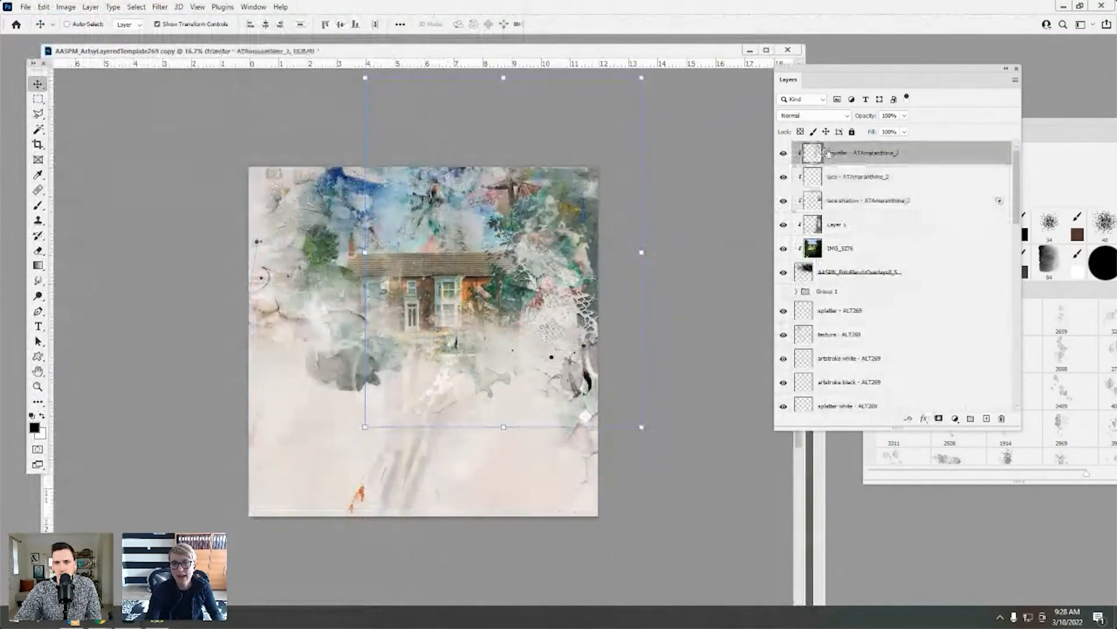
{"action": "left_click_drag", "start_coordinate": [817, 152], "coordinate": [828, 203]}
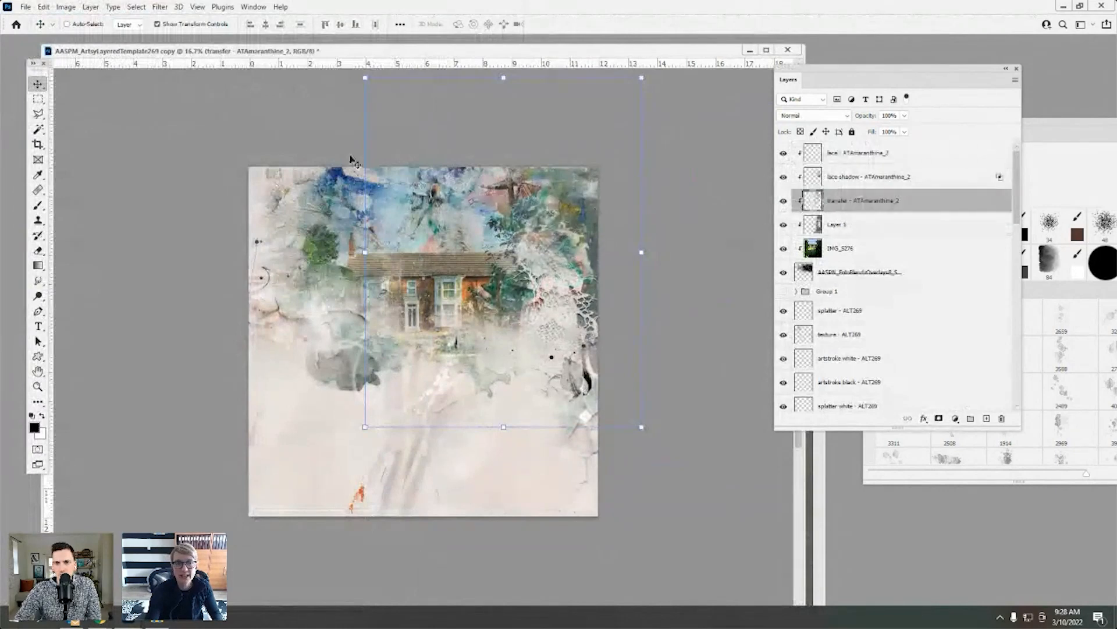
{"action": "left_click_drag", "start_coordinate": [553, 192], "coordinate": [686, 195]}
{"action": "left_click_drag", "start_coordinate": [685, 195], "coordinate": [670, 190]}
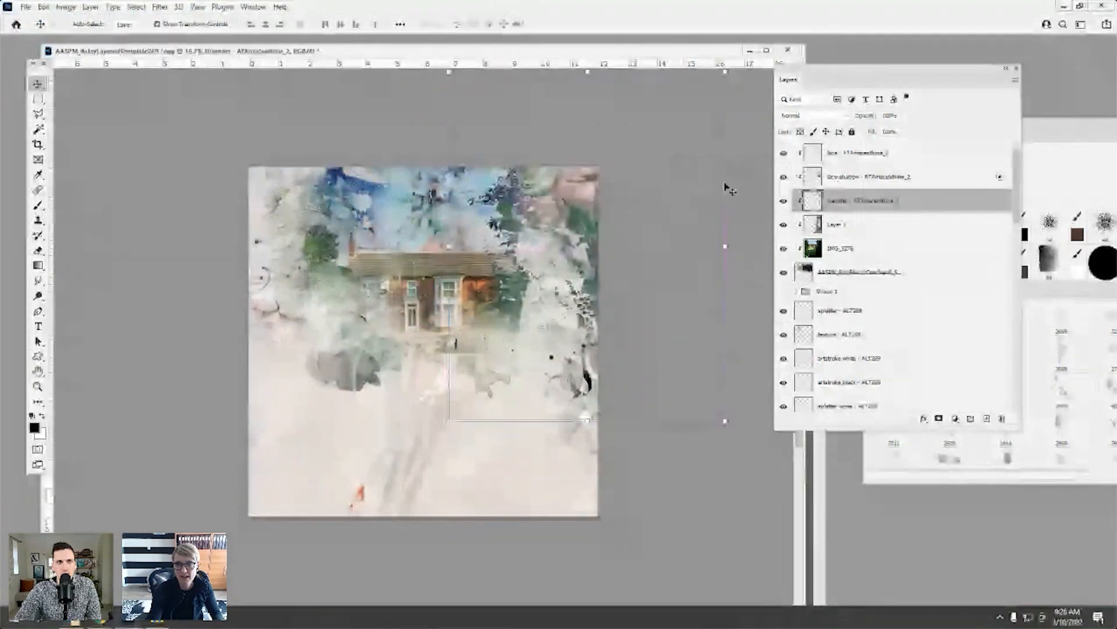
- Move the lace and lace shadow layers together slightly down over the woman's dress
{"action": "left_click", "coordinate": [835, 178]}
{"action": "left_click", "coordinate": [841, 155], "text": "shift"}
{"action": "left_click_drag", "start_coordinate": [564, 291], "coordinate": [560, 318]}
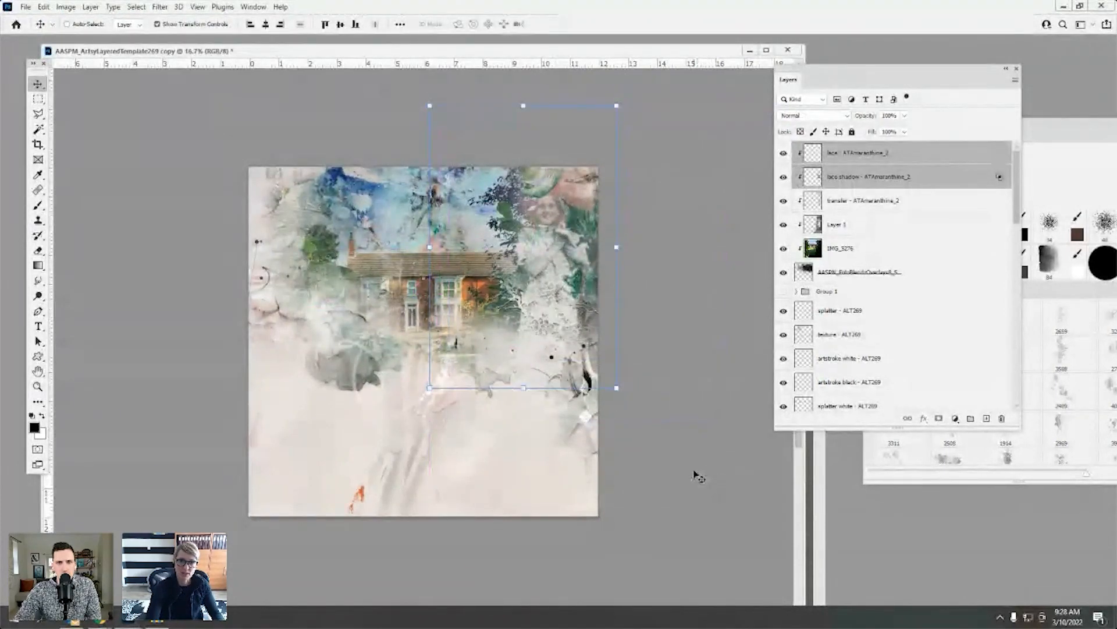
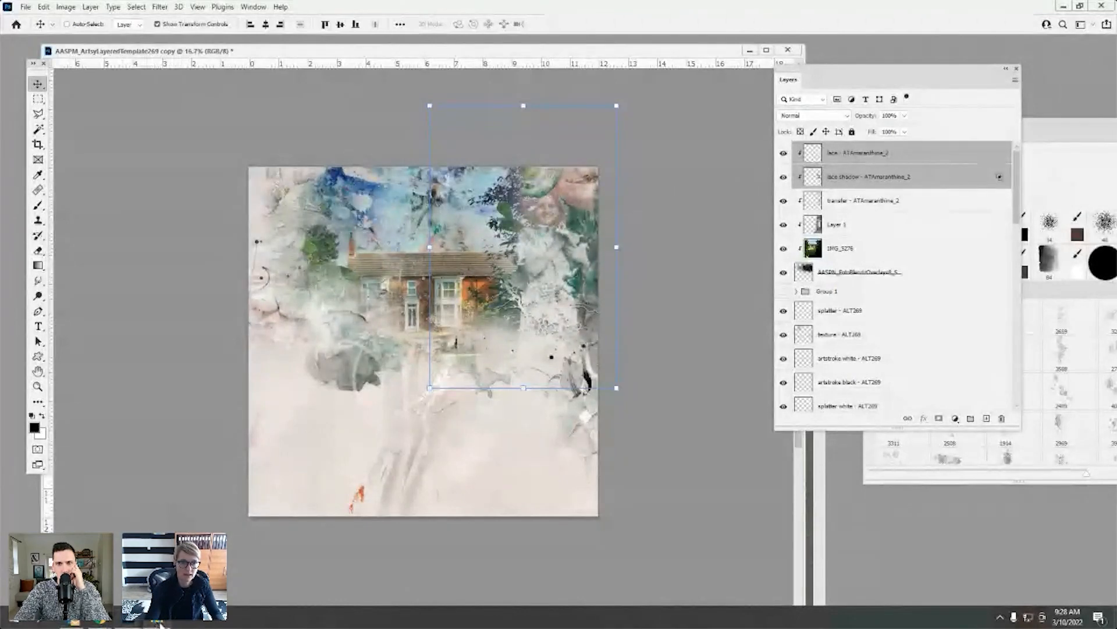
{"action": "left_click", "coordinate": [160, 623]}
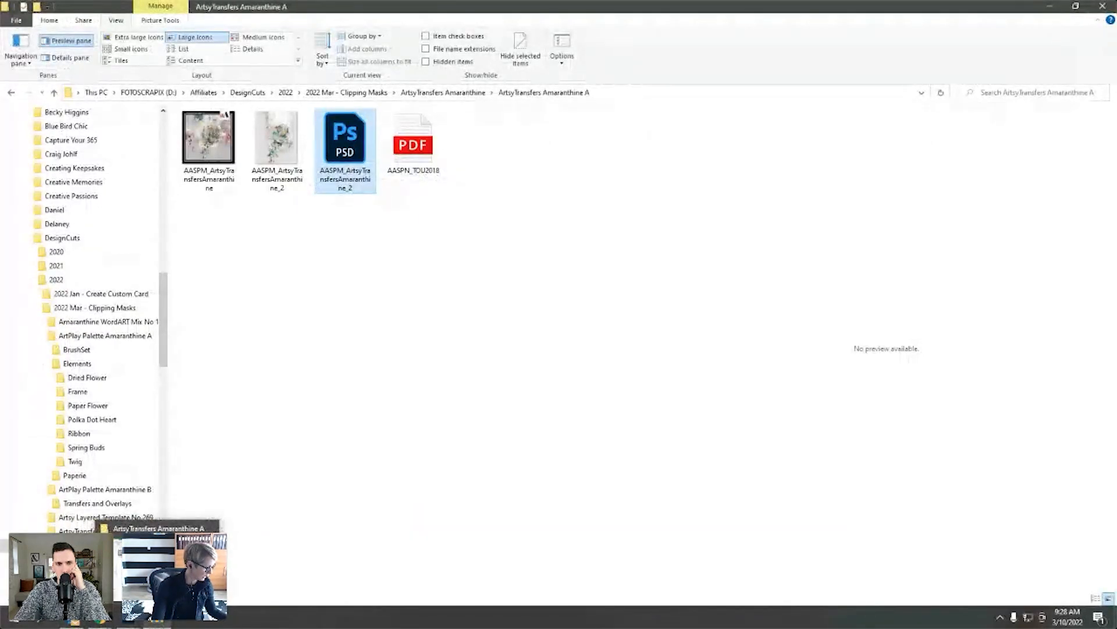
{"action": "left_click", "coordinate": [160, 623]}
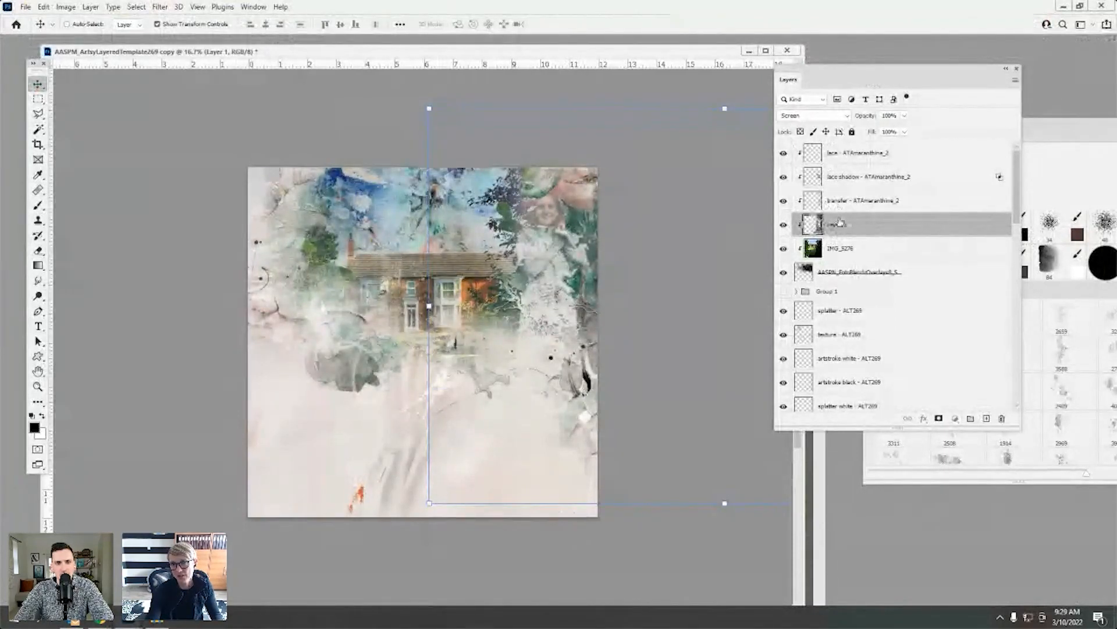
- Duplicate Layer 1 containing the woman's photo and set the copy's blend mode to Soft Light
{"action": "left_click_drag", "start_coordinate": [818, 224], "coordinate": [986, 418]}
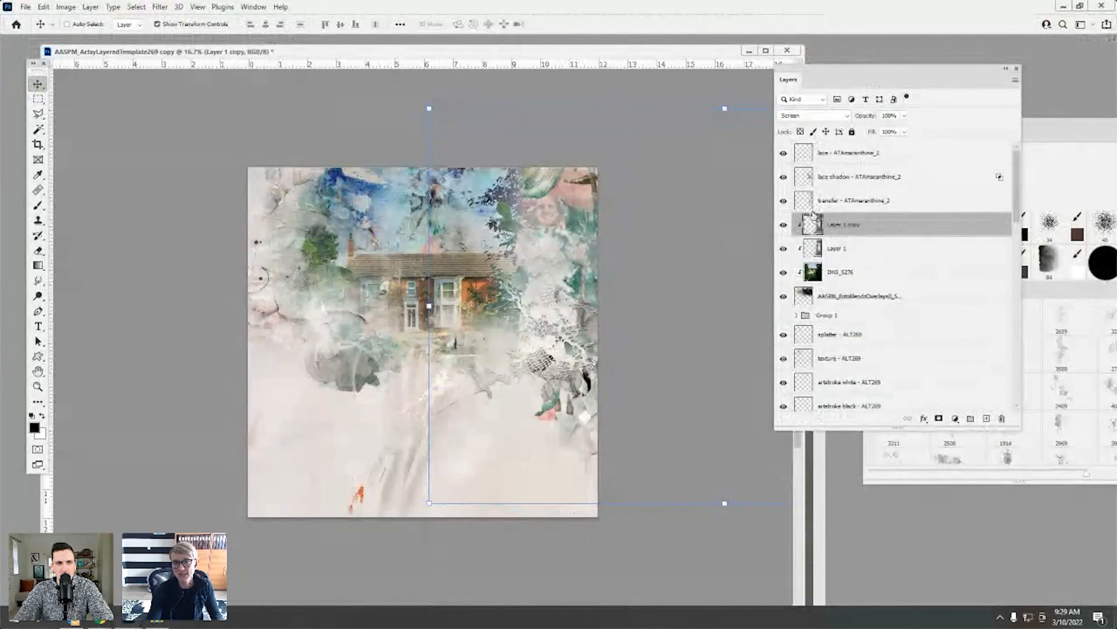
{"action": "left_click", "coordinate": [797, 117]}
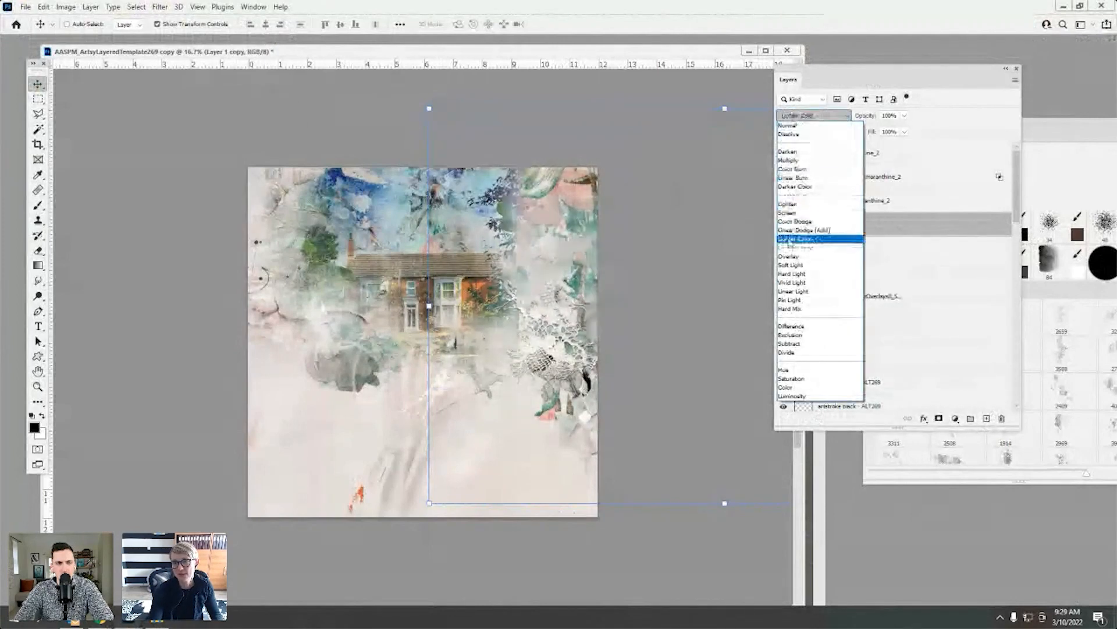
{"action": "left_click", "coordinate": [789, 266]}
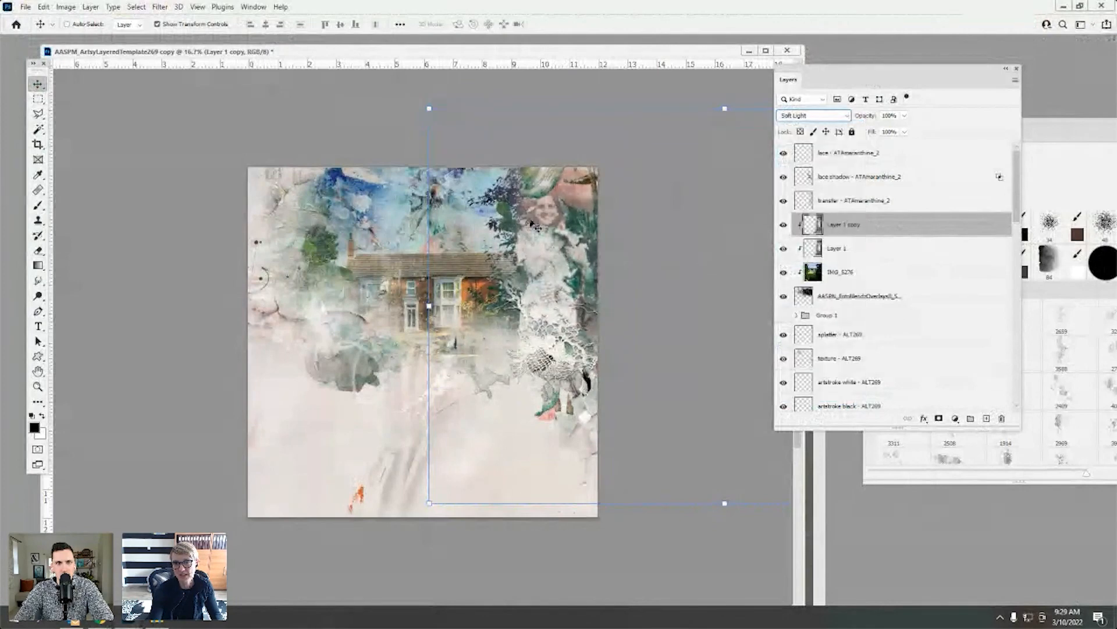
- Clip the lace, lace shadow and transfer layers again to the layers beneath them
{"action": "left_click", "coordinate": [832, 158]}
{"action": "left_click", "coordinate": [832, 200], "text": "shift"}
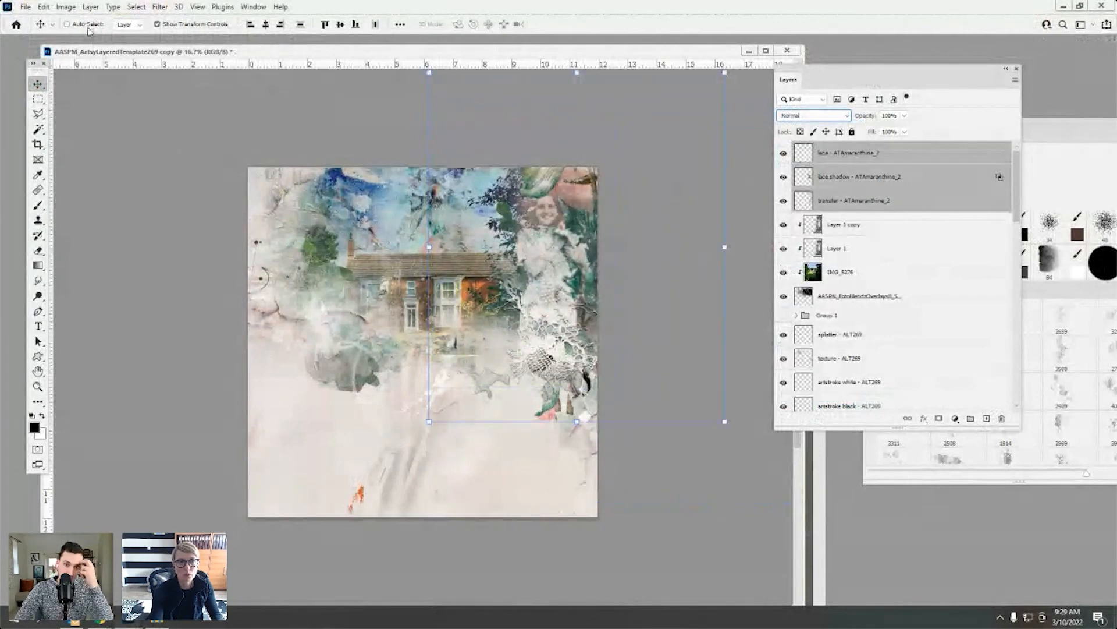
{"action": "left_click", "coordinate": [90, 7]}
{"action": "left_click", "coordinate": [123, 211]}
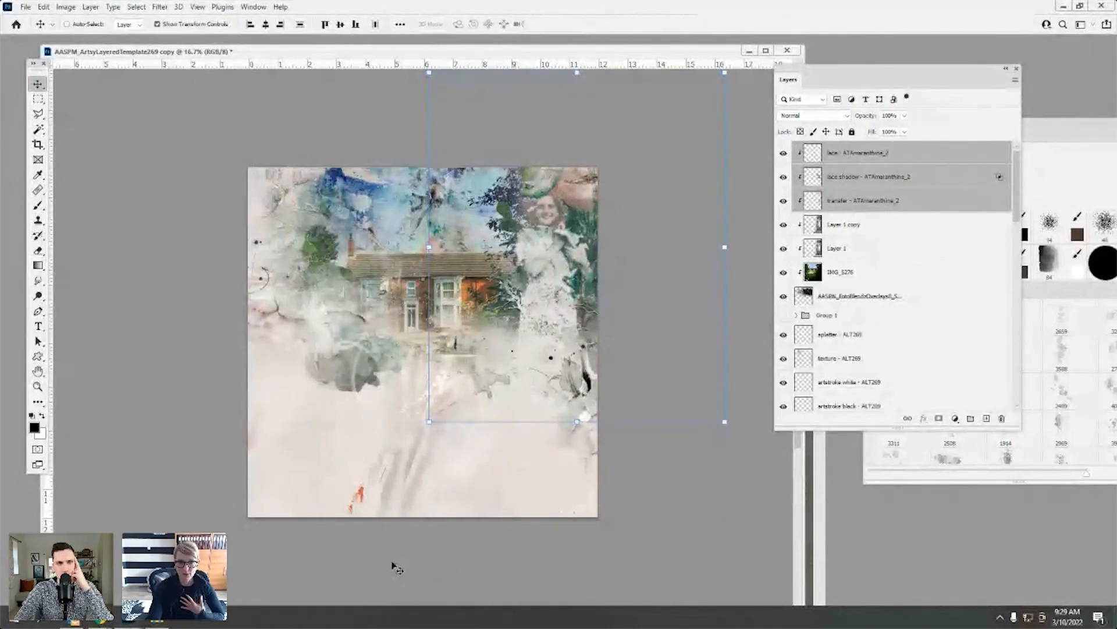
- Switch to File Explorer and open the Amaranthine WordART Mix No 1 folder inside 2022 Mar - Clipping Masks
{"action": "left_click", "coordinate": [163, 624]}
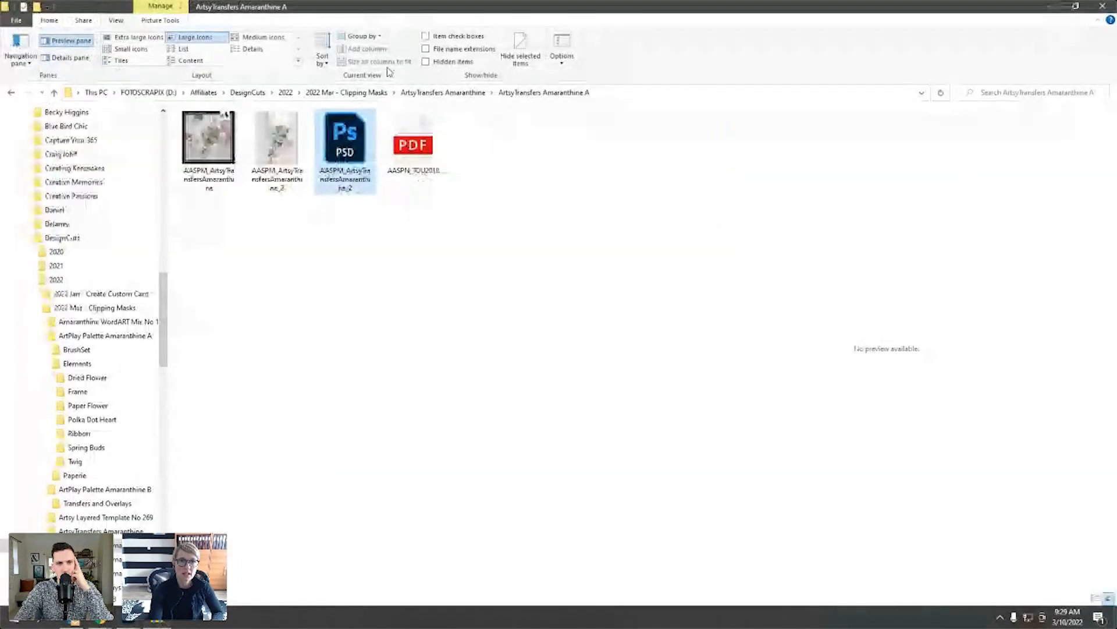
{"action": "left_click", "coordinate": [373, 97]}
{"action": "left_click_drag", "start_coordinate": [653, 274], "coordinate": [651, 347]}
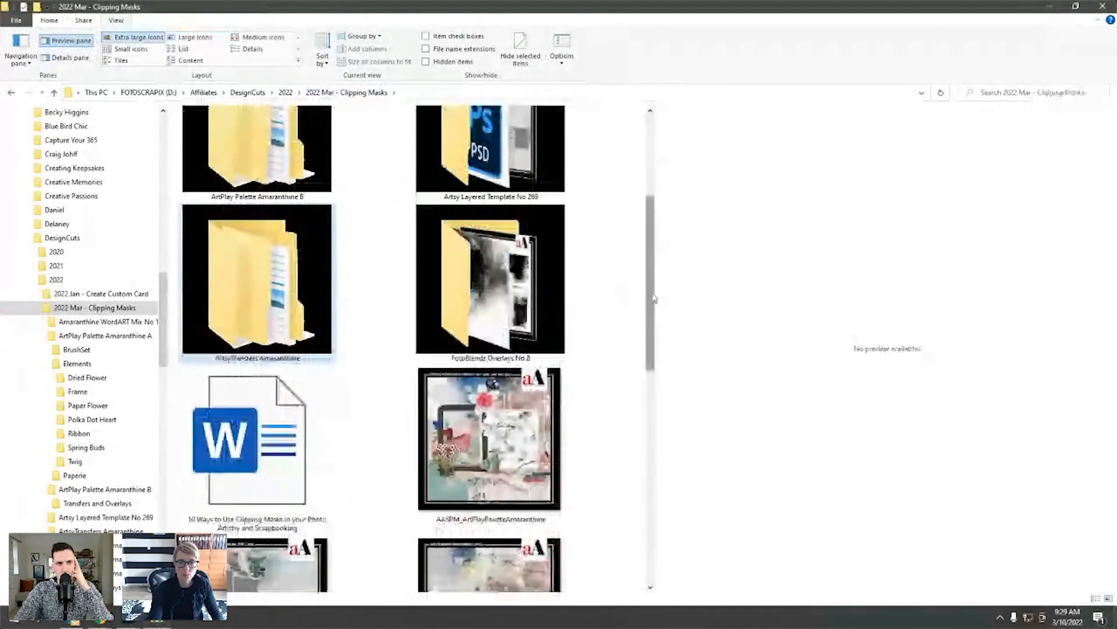
{"action": "left_click_drag", "start_coordinate": [653, 299], "coordinate": [657, 248]}
{"action": "scroll", "coordinate": [269, 180], "scroll_direction": "up", "scroll_amount": 2}
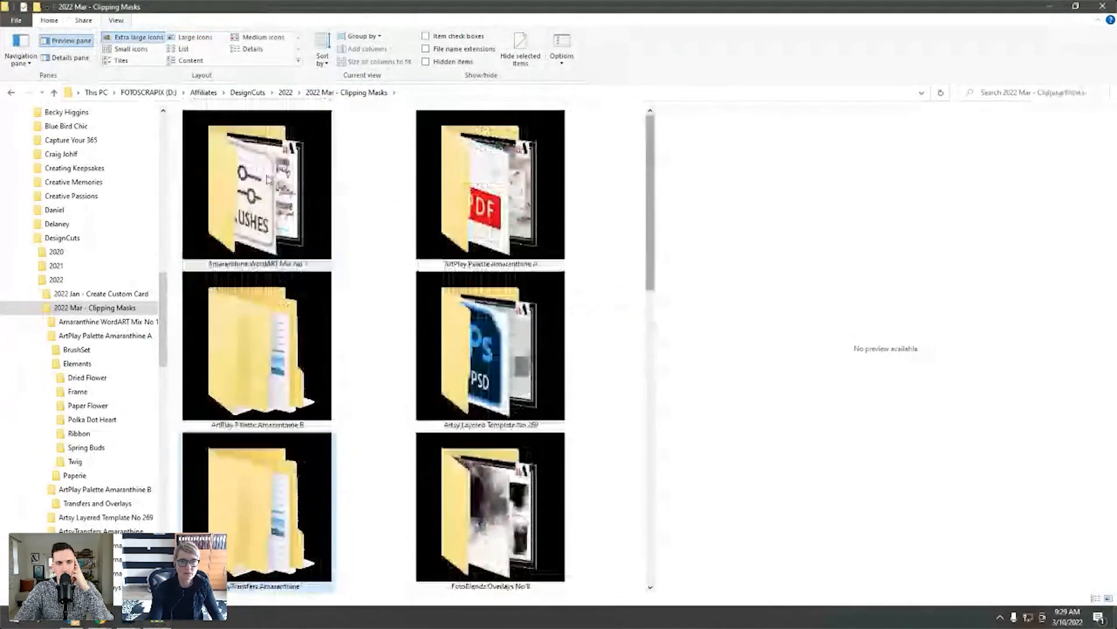
{"action": "double_click", "coordinate": [269, 181]}
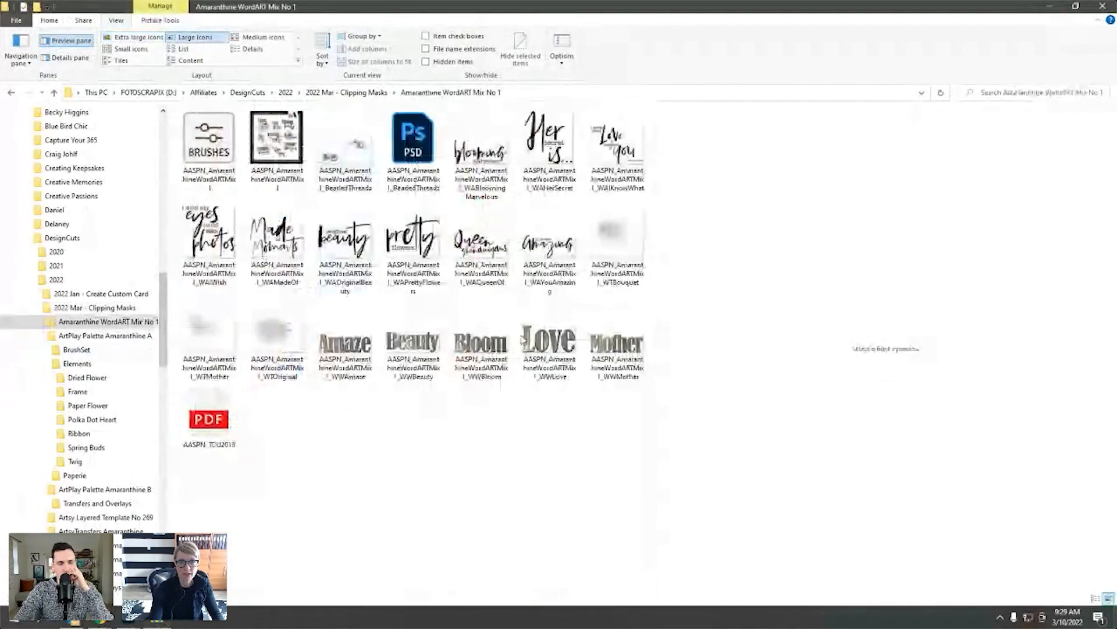
- Preview several word art files, including Love, Original, Bouquet, Queen of Shenanigans and the beaded threads
{"action": "left_click", "coordinate": [493, 348]}
{"action": "left_click", "coordinate": [549, 343]}
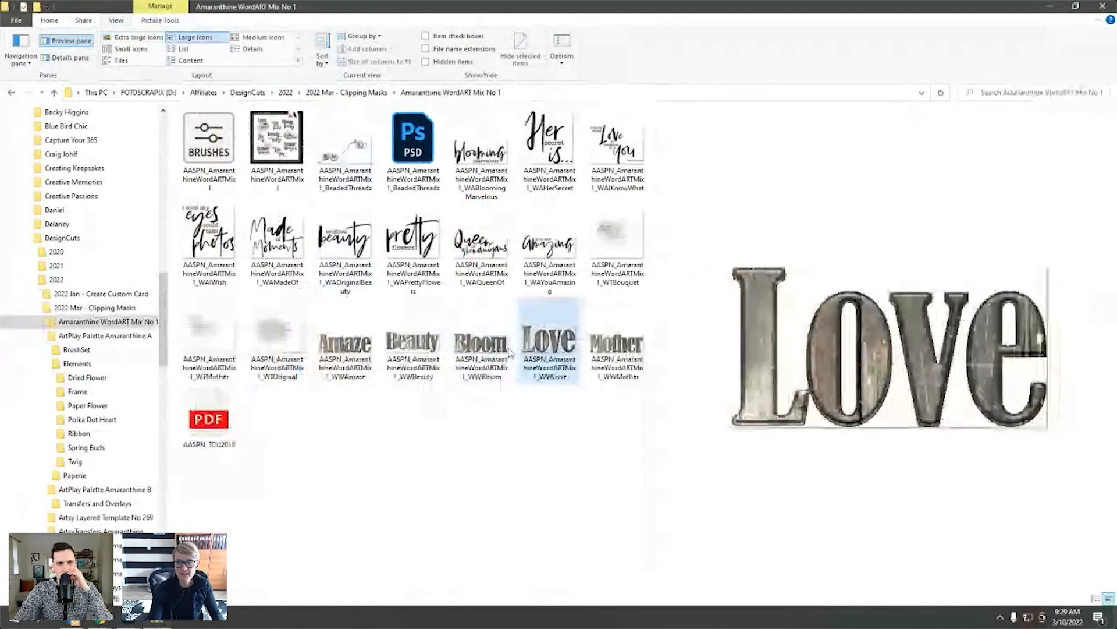
{"action": "left_click", "coordinate": [260, 338]}
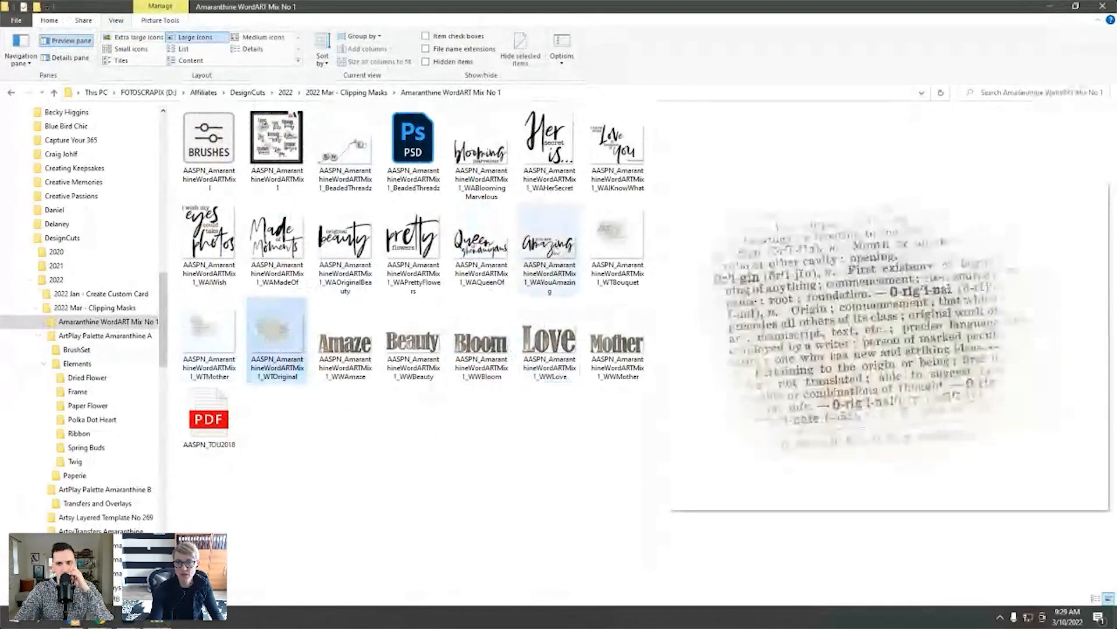
{"action": "left_click", "coordinate": [617, 233]}
{"action": "left_click", "coordinate": [480, 154]}
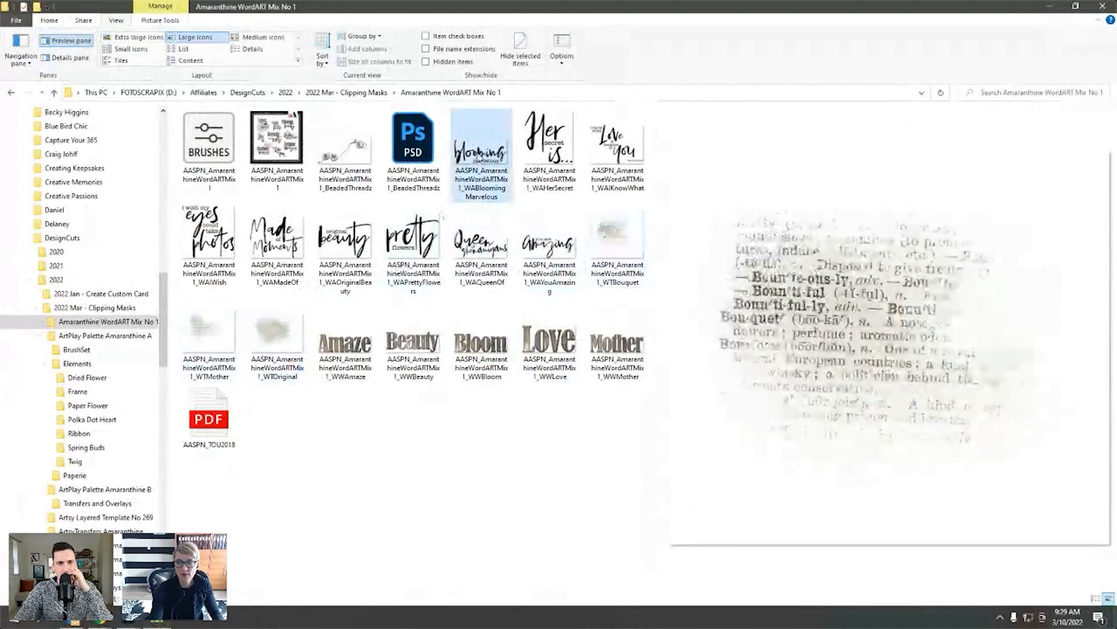
{"action": "left_click", "coordinate": [480, 251]}
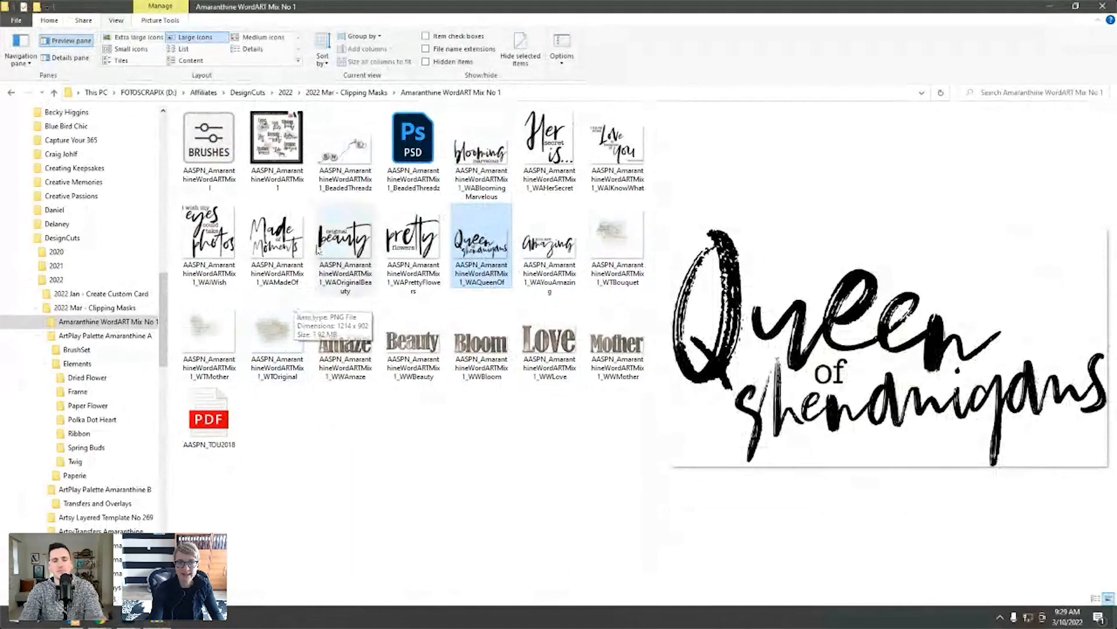
{"action": "left_click", "coordinate": [320, 177]}
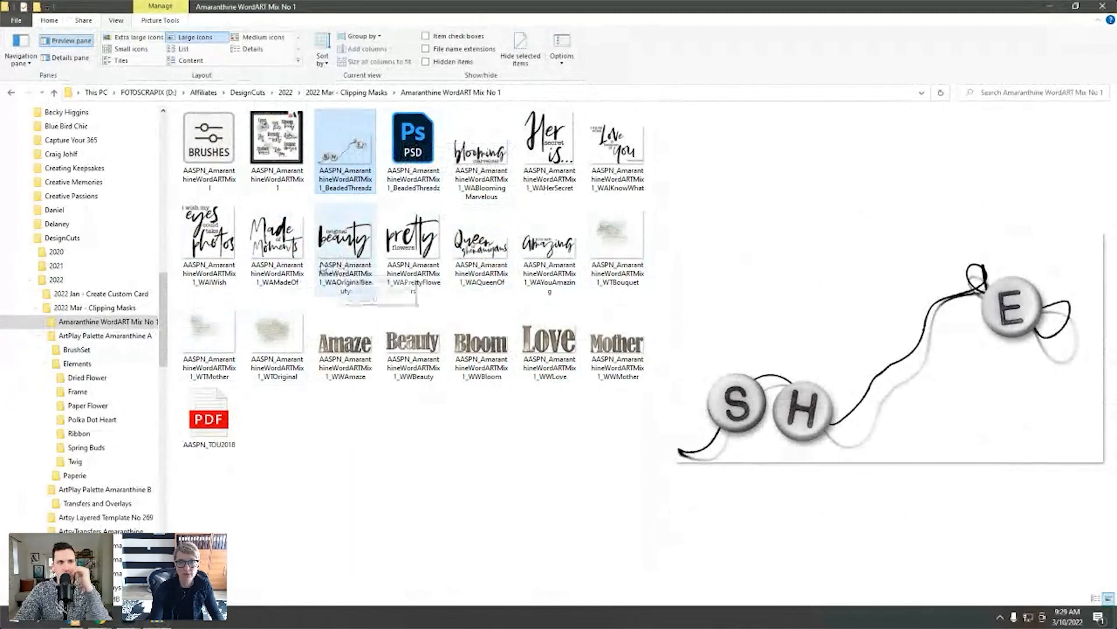
- Place the WAHerSecret and WTMother word art files into the layered template in Photoshop
{"action": "left_click", "coordinate": [539, 137]}
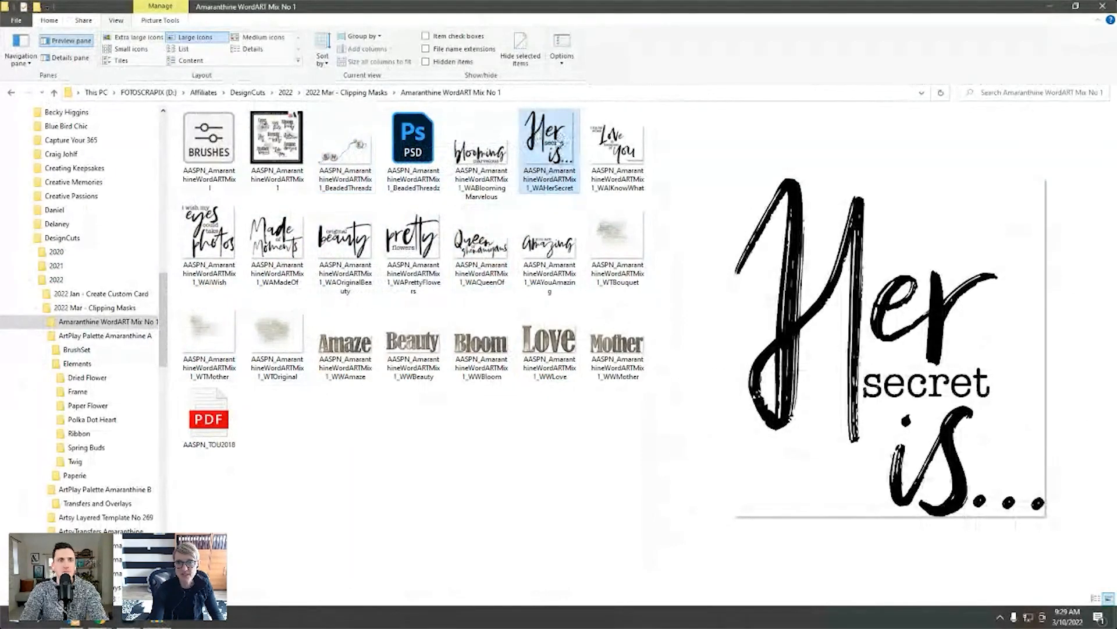
{"action": "left_click", "coordinate": [207, 337]}
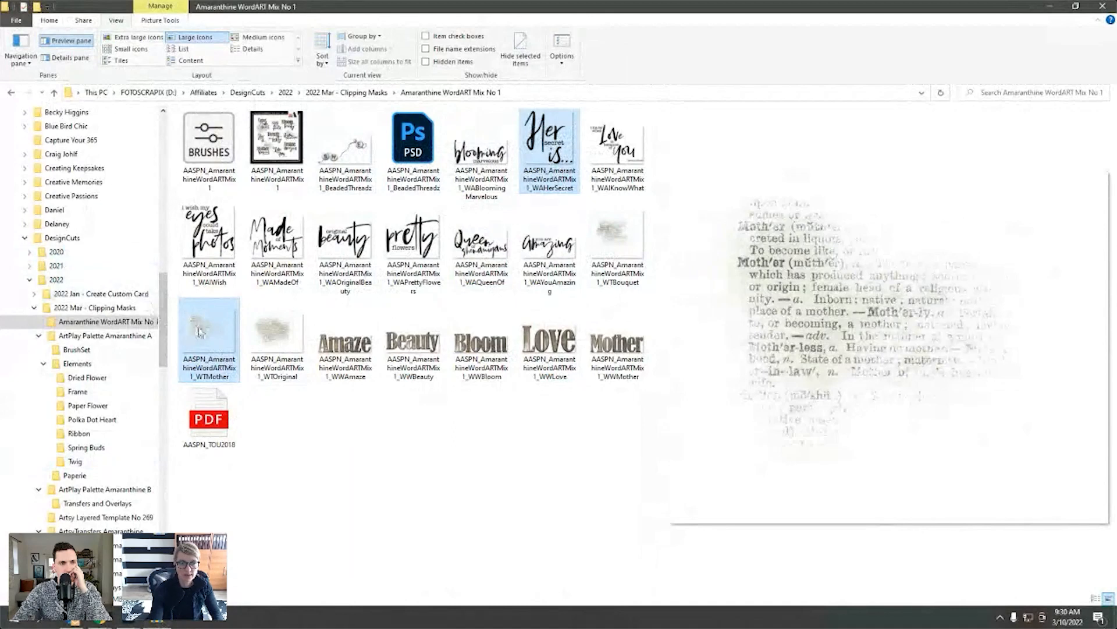
{"action": "left_click_drag", "start_coordinate": [131, 570], "coordinate": [492, 317]}
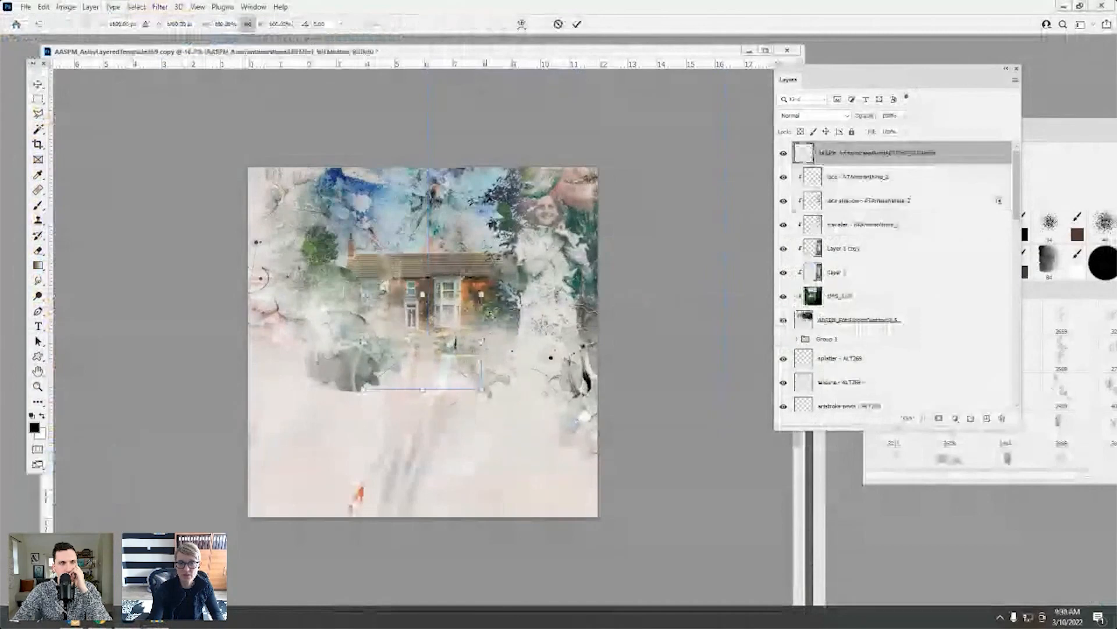
{"action": "left_click", "coordinate": [576, 24]}
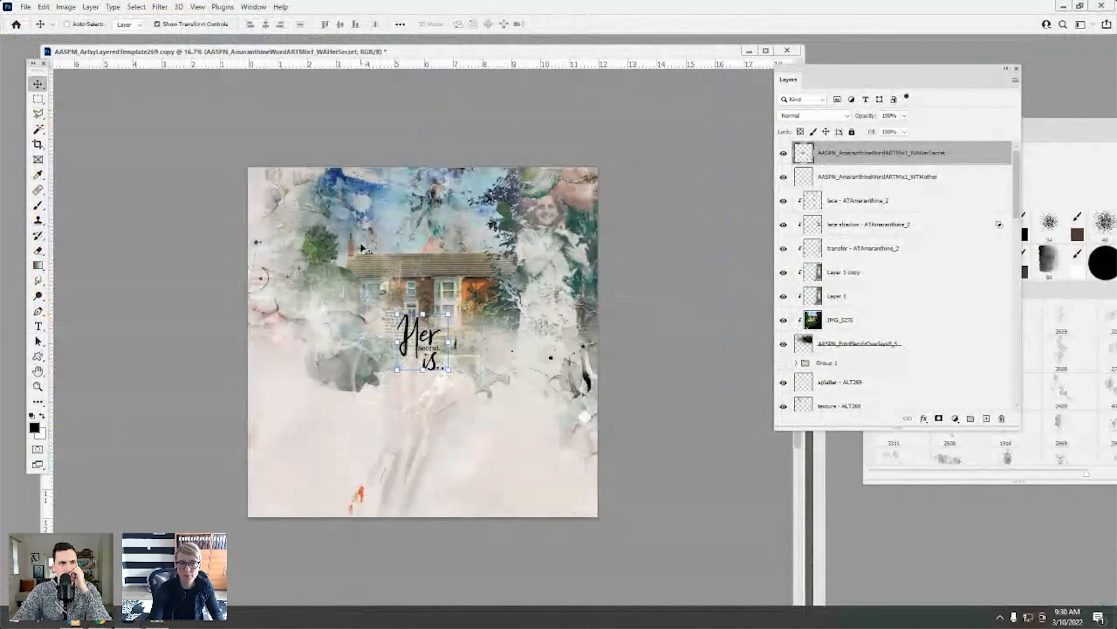
- Move the Mother definition text and the "Her secret is..." word art beside the bottom of the woman's dress
{"action": "left_click", "coordinate": [803, 173]}
{"action": "left_click_drag", "start_coordinate": [391, 317], "coordinate": [497, 349]}
{"action": "left_click", "coordinate": [806, 152]}
{"action": "left_click_drag", "start_coordinate": [421, 331], "coordinate": [520, 353]}
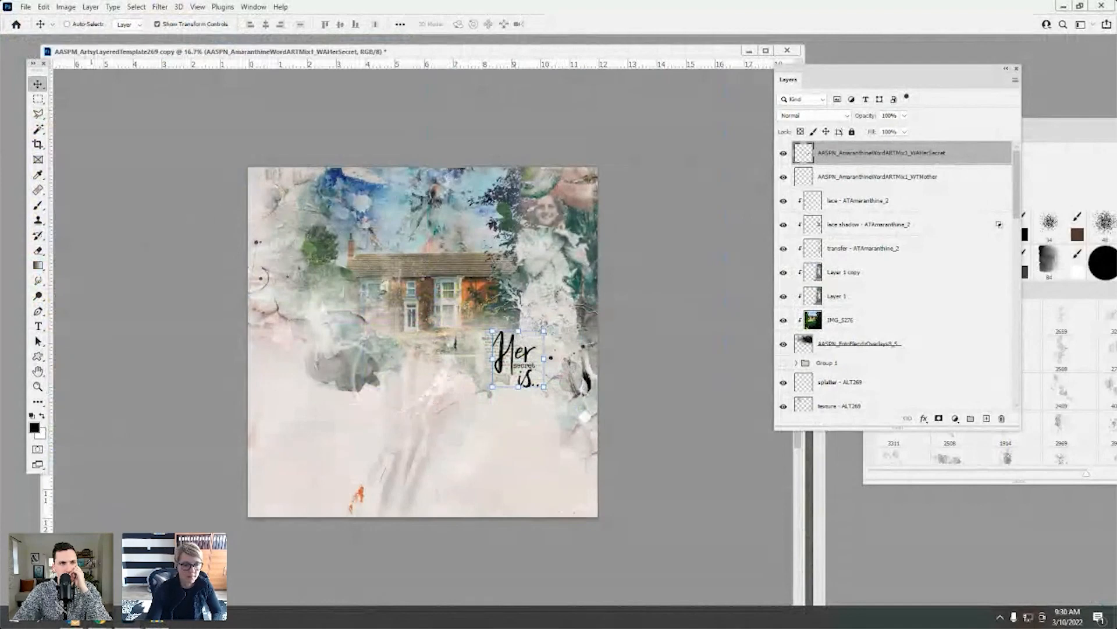
- Copy the transfer layer from the ArtsyTransfers Amaranthine_2 document into the template above the word art layers
{"action": "mouse_move", "coordinate": [117, 621]}
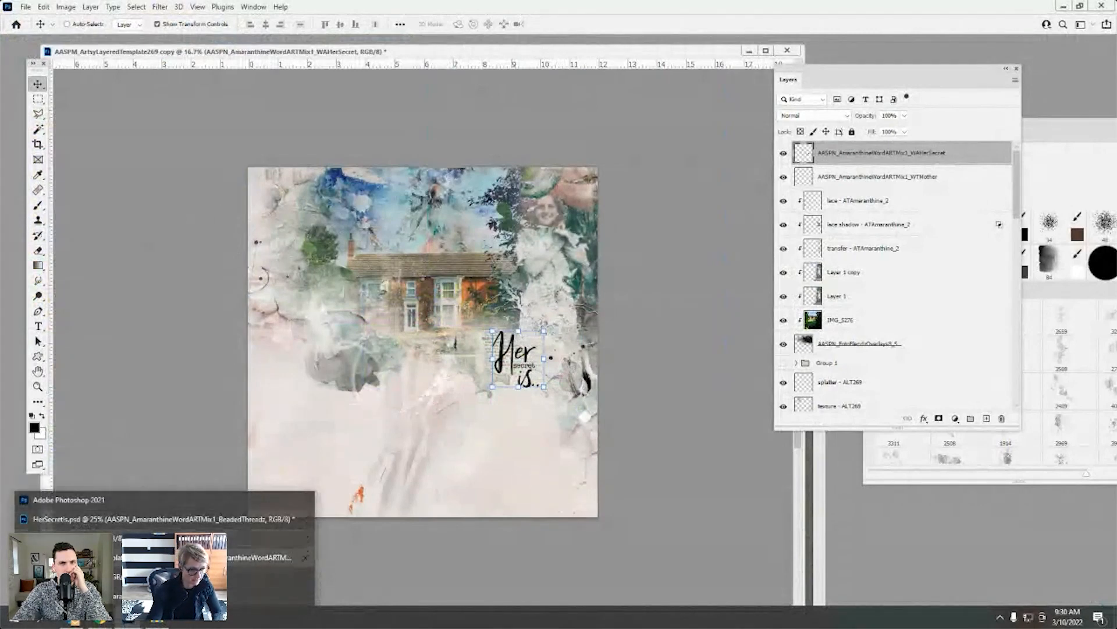
{"action": "left_click", "coordinate": [116, 594]}
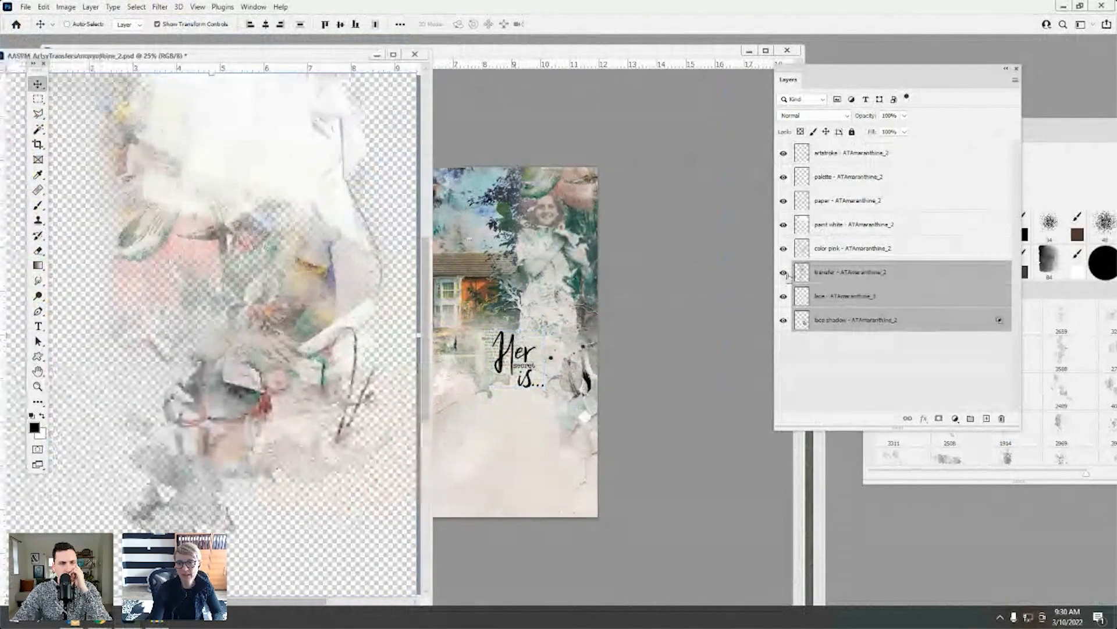
{"action": "left_click_drag", "start_coordinate": [236, 311], "coordinate": [527, 320]}
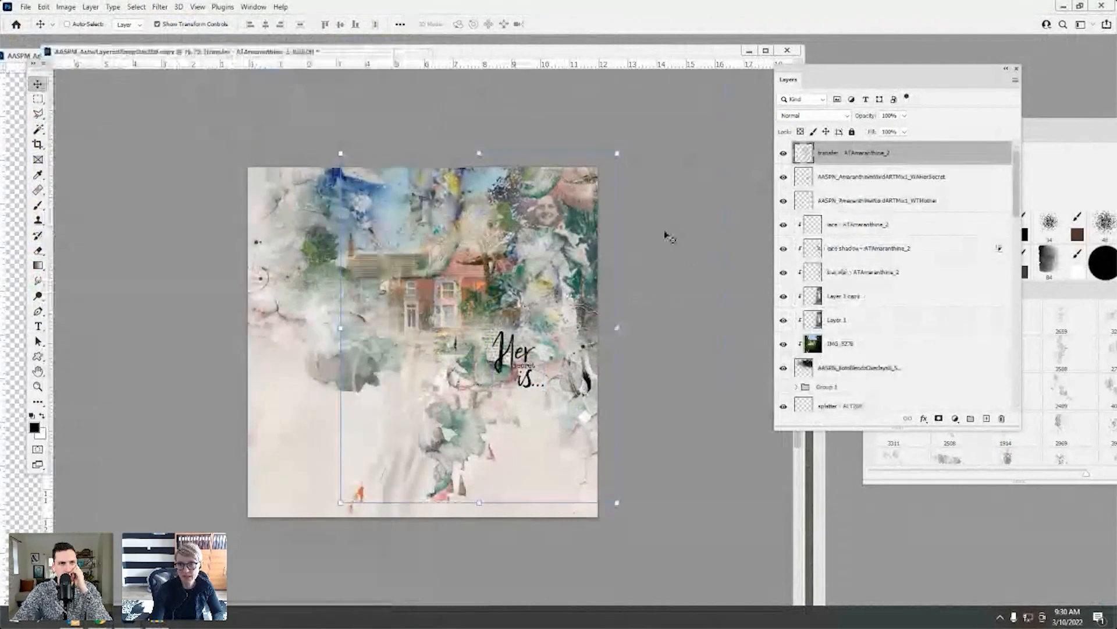
- Toggle the visibility of the topmost transfer layer to compare the composition with and without it
{"action": "left_click", "coordinate": [798, 179]}
{"action": "left_click", "coordinate": [812, 156]}
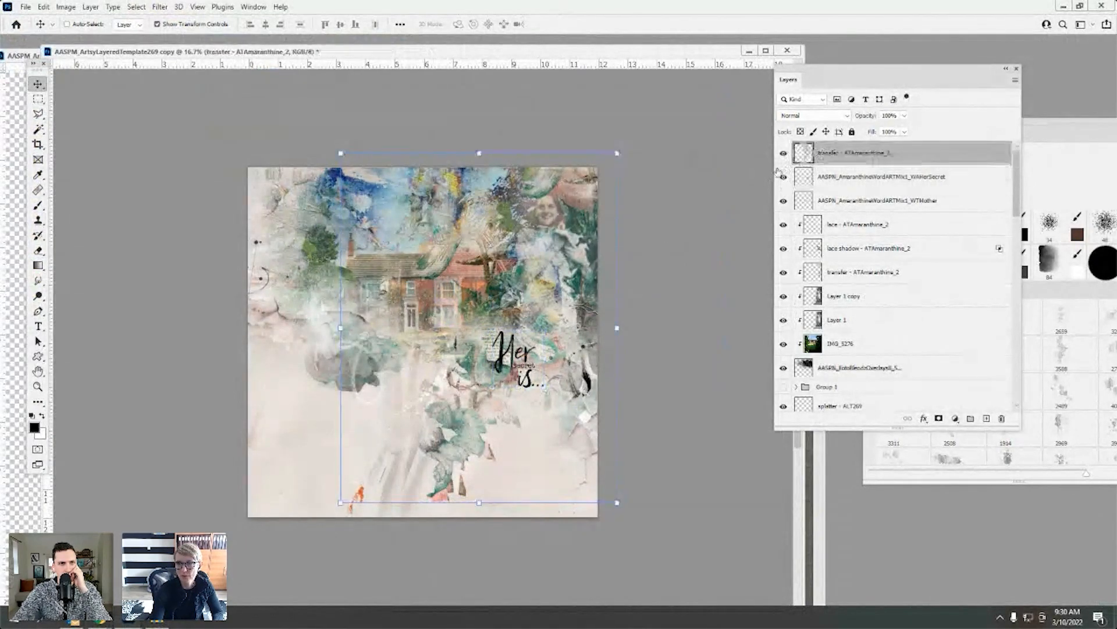
{"action": "left_click", "coordinate": [784, 154]}
{"action": "left_click", "coordinate": [784, 153]}
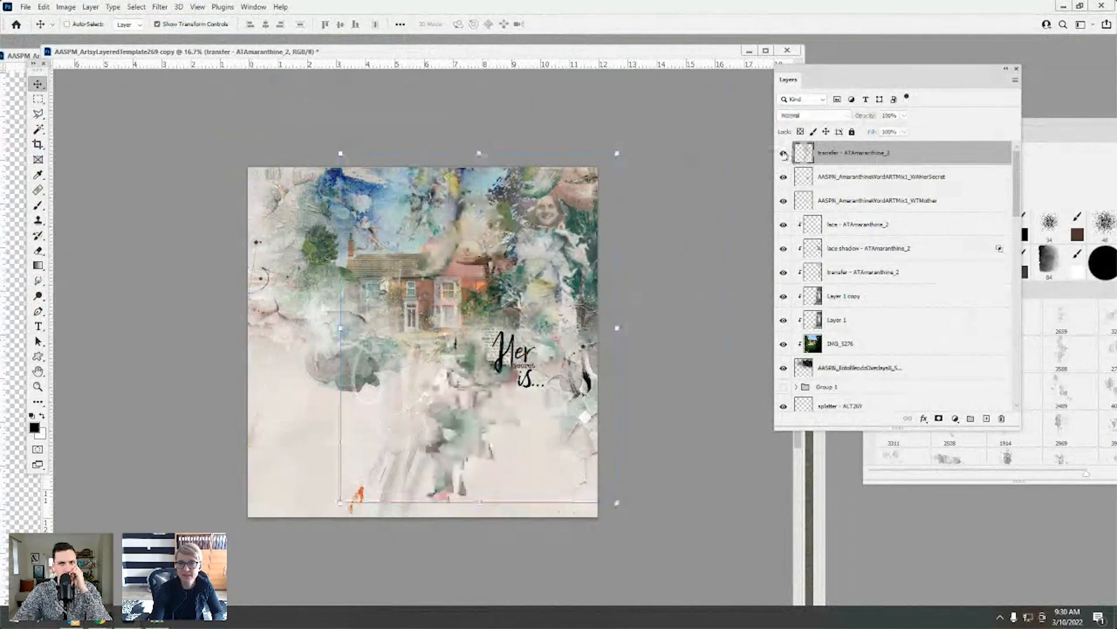
- Move the topmost transfer layer up over the woman's photo and clip it to the WAHerSecret word art layer
{"action": "left_click_drag", "start_coordinate": [546, 356], "coordinate": [562, 240]}
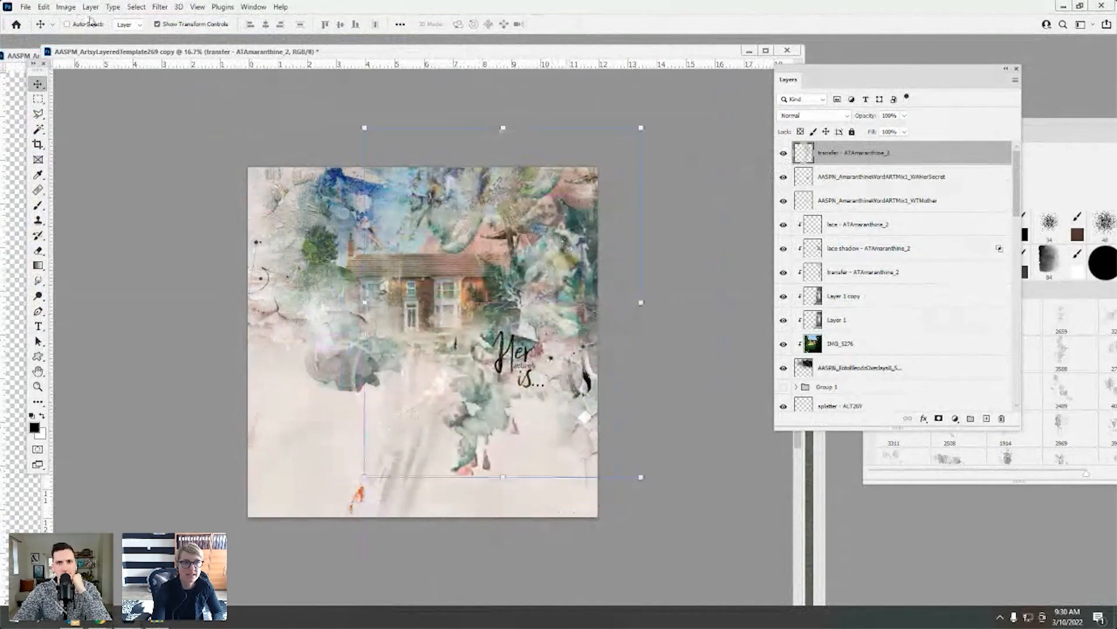
{"action": "left_click", "coordinate": [812, 186]}
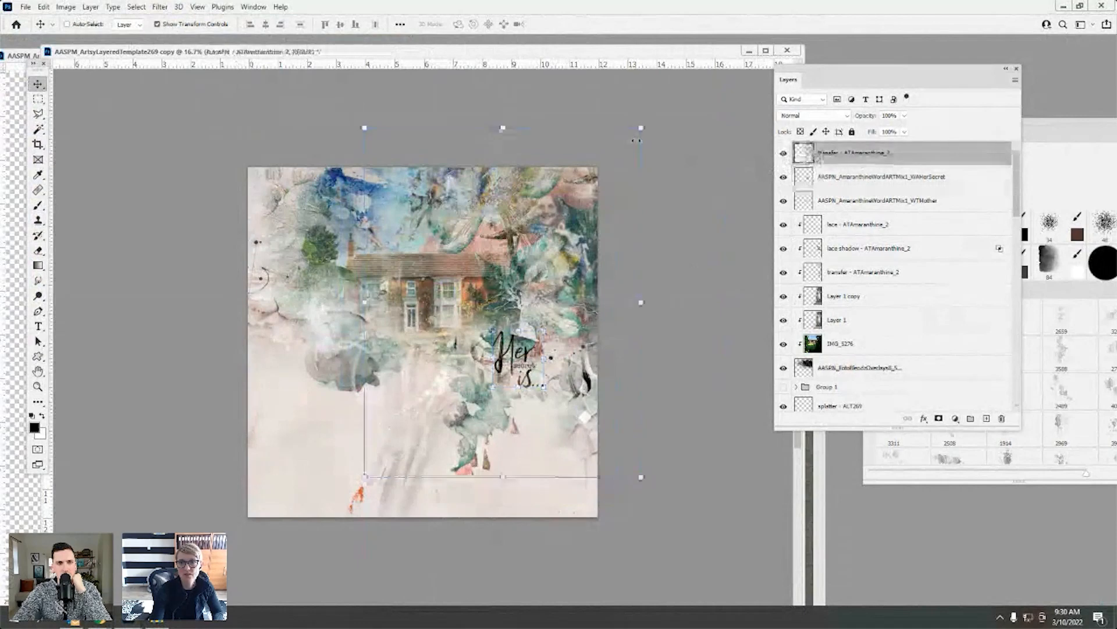
{"action": "left_click", "coordinate": [90, 8]}
{"action": "left_click", "coordinate": [131, 205]}
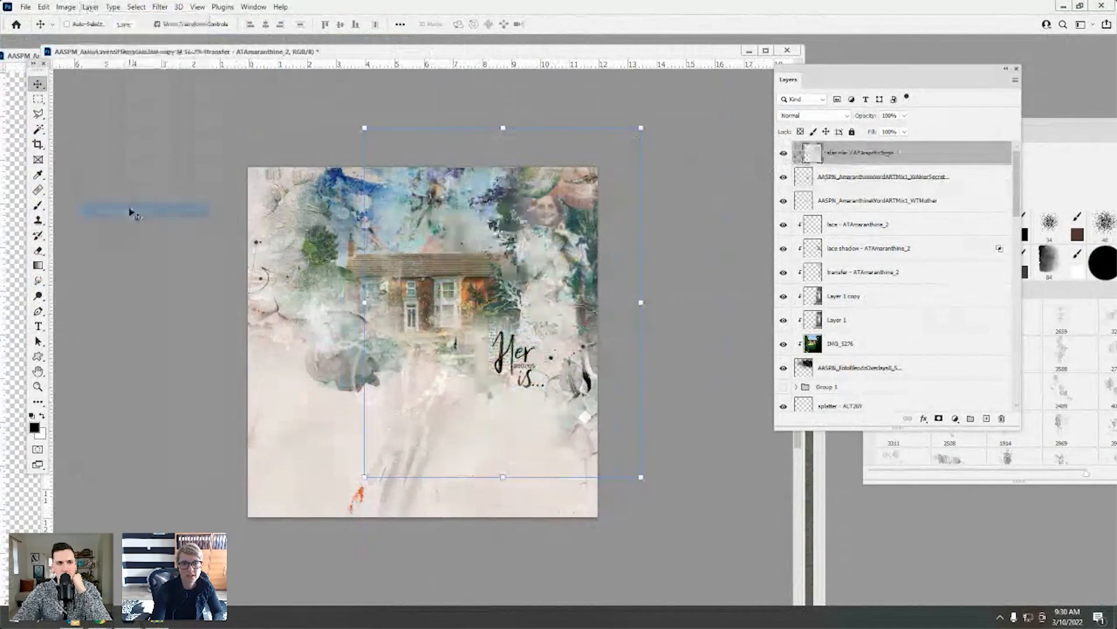
- Fill the WAHerSecret word art layer with the color 342920, preserving transparency
{"action": "left_click", "coordinate": [198, 7]}
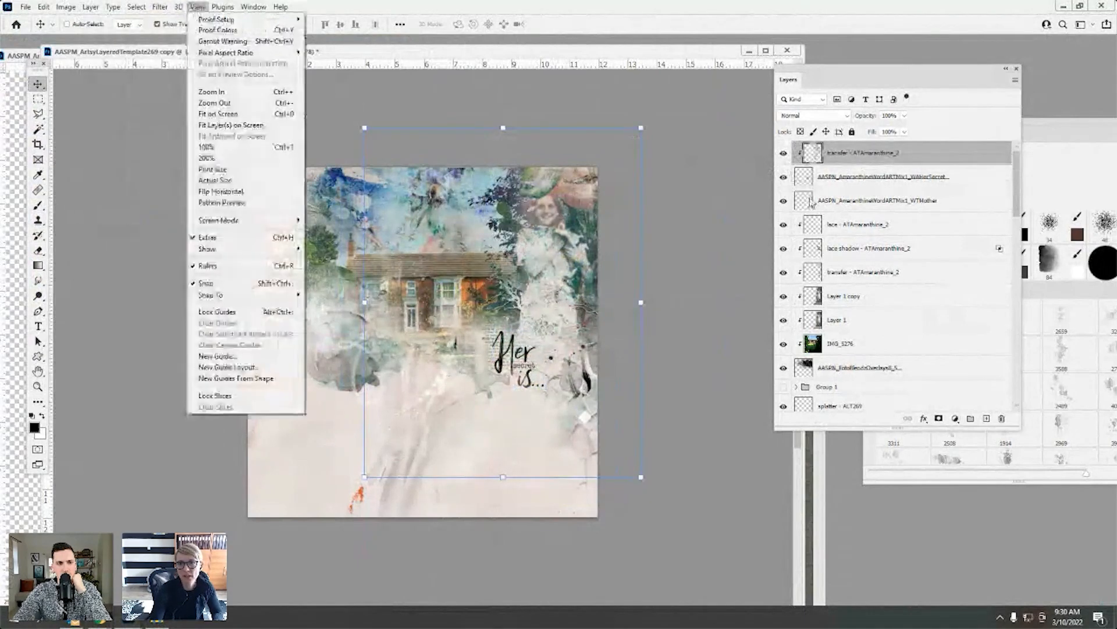
{"action": "left_click", "coordinate": [813, 184]}
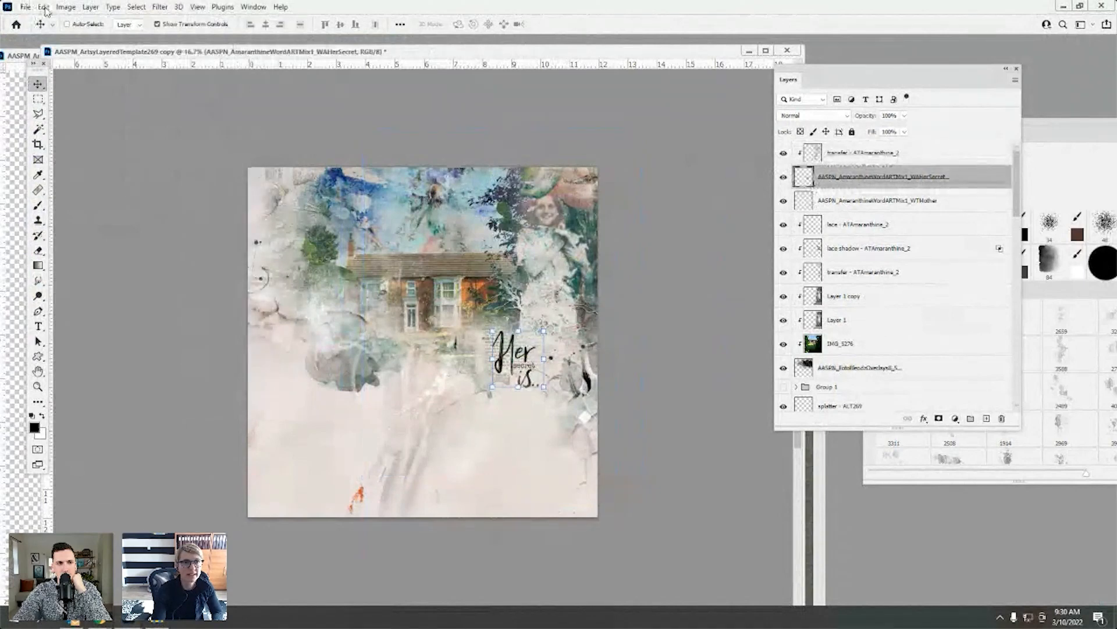
{"action": "left_click", "coordinate": [44, 8]}
{"action": "left_click", "coordinate": [82, 187]}
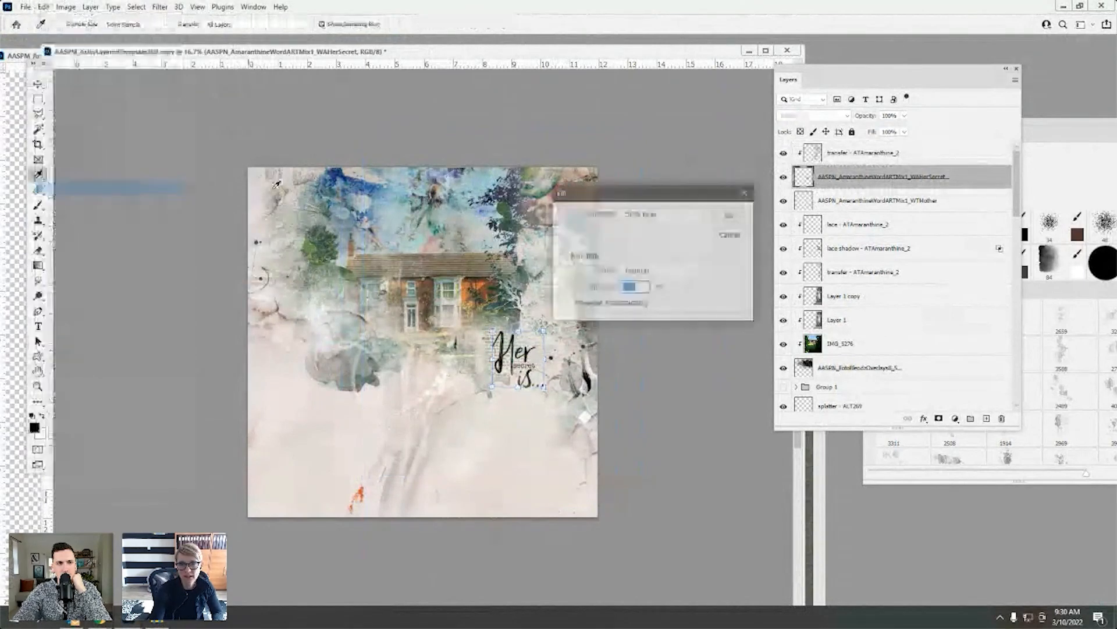
{"action": "left_click", "coordinate": [627, 301]}
{"action": "left_click", "coordinate": [660, 213]}
{"action": "left_click", "coordinate": [640, 247]}
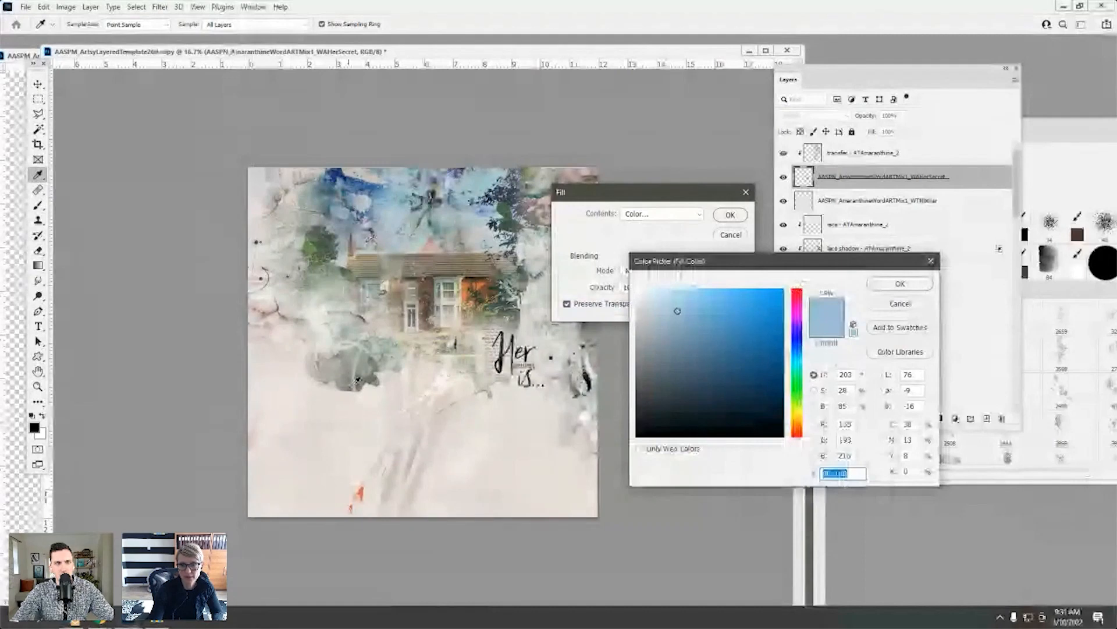
{"action": "type", "text": "342920"}
{"action": "left_click", "coordinate": [885, 285]}
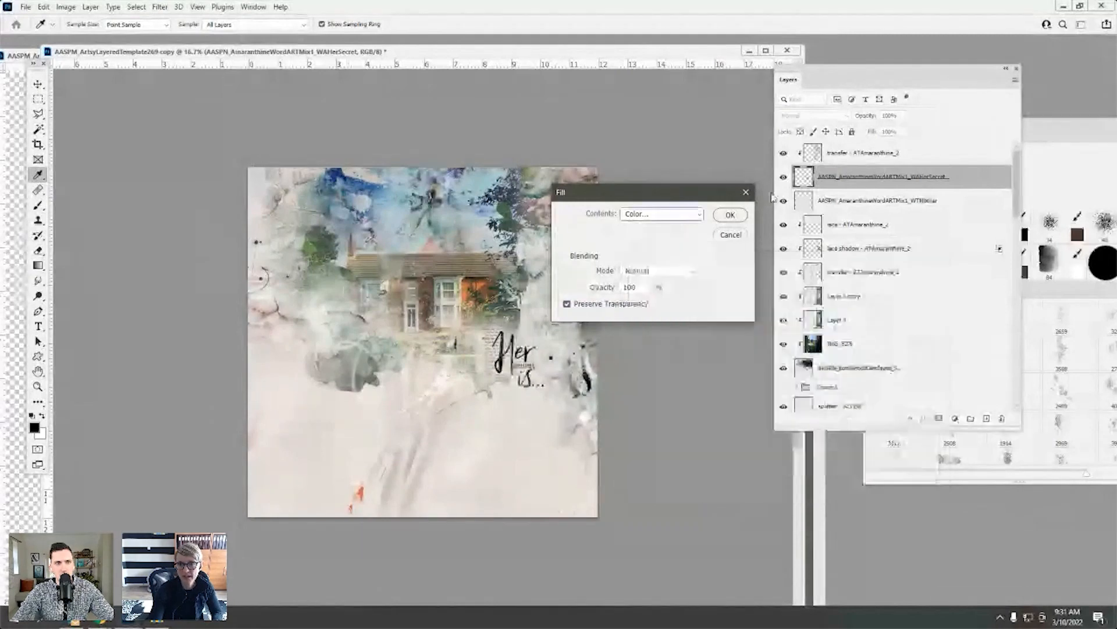
{"action": "left_click", "coordinate": [743, 215]}
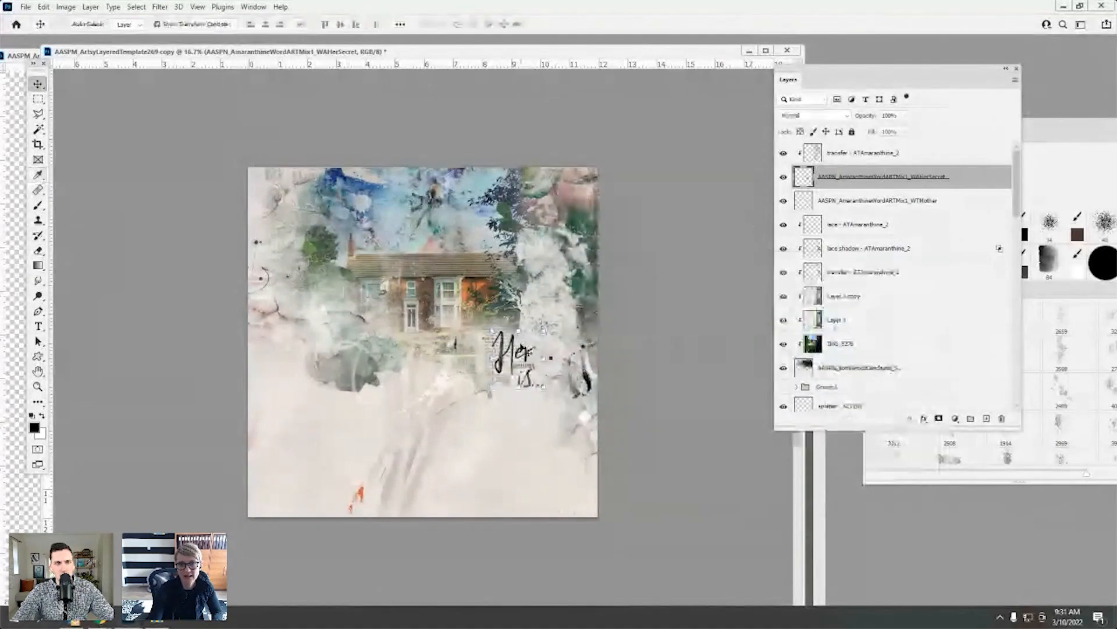
- Duplicate the transfer layer clipped to the word art and set the copy's blend mode to Screen after trying Color Burn
{"action": "left_click", "coordinate": [198, 7]}
{"action": "left_click", "coordinate": [211, 92]}
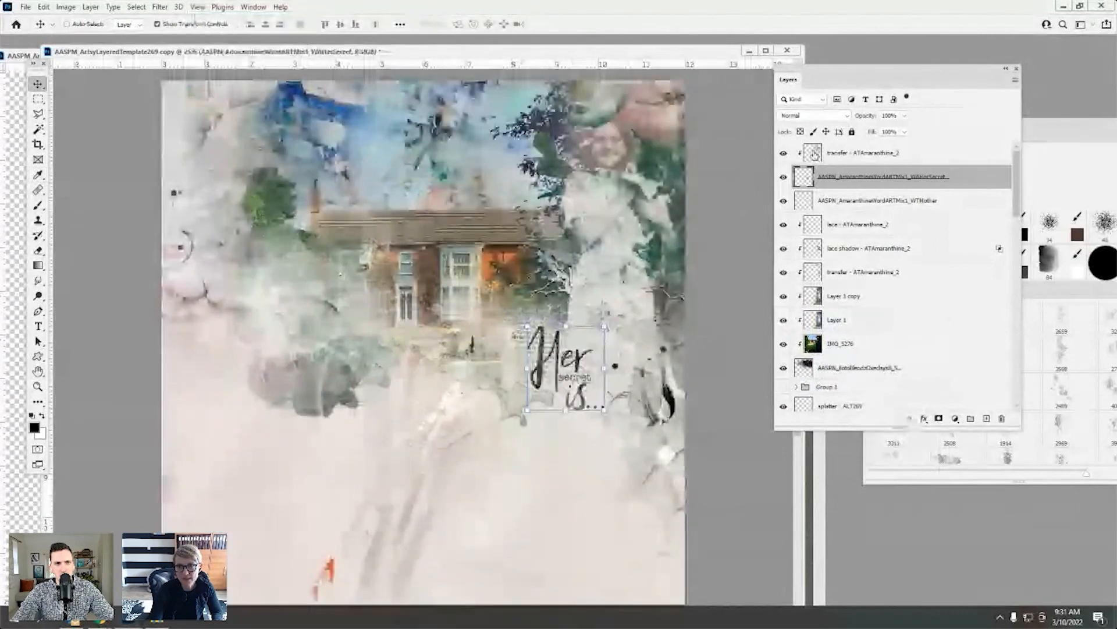
{"action": "left_click", "coordinate": [836, 155]}
{"action": "mouse_move", "coordinate": [836, 158]}
{"action": "left_mouse_down"}
{"action": "mouse_move", "coordinate": [838, 232]}
{"action": "mouse_move", "coordinate": [987, 418]}
{"action": "left_mouse_up"}
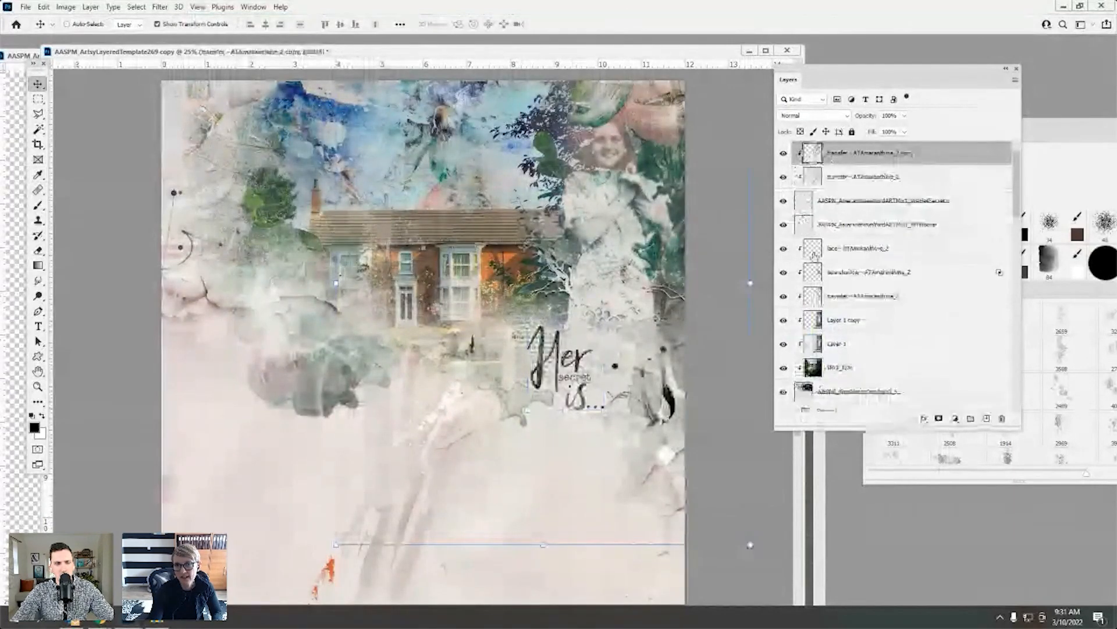
{"action": "left_click", "coordinate": [813, 115]}
{"action": "left_click", "coordinate": [800, 172]}
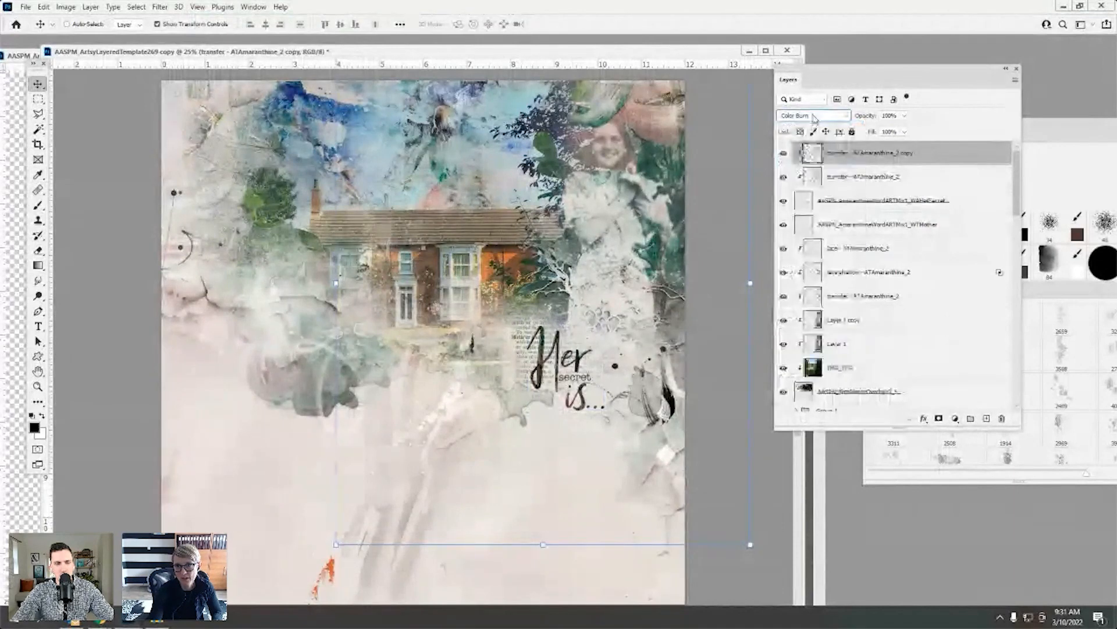
{"action": "left_click", "coordinate": [813, 116]}
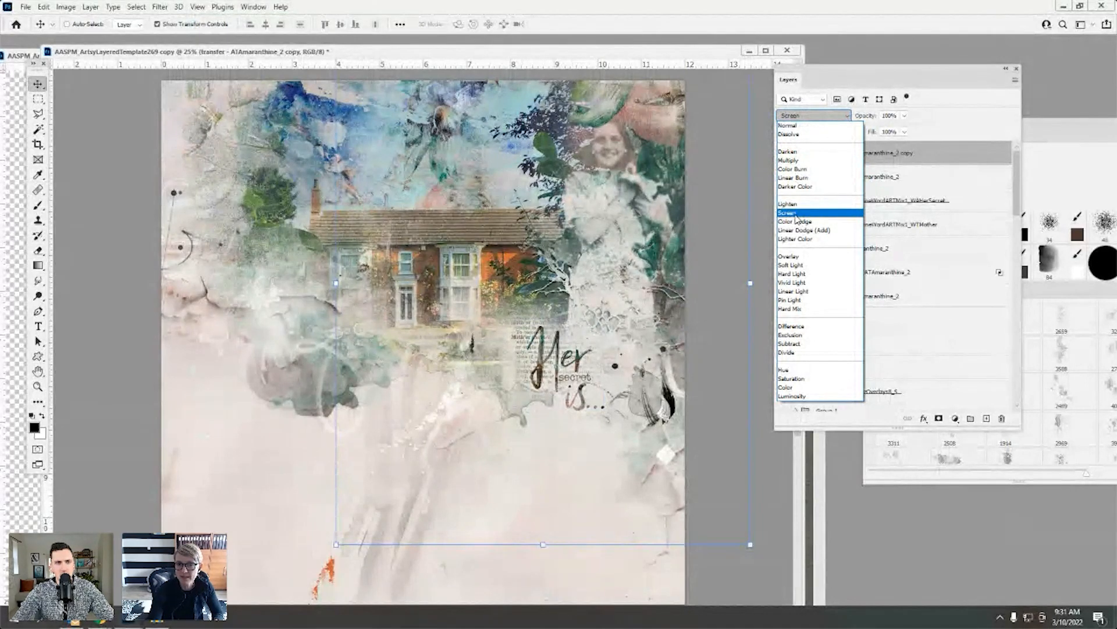
{"action": "left_click", "coordinate": [796, 217]}
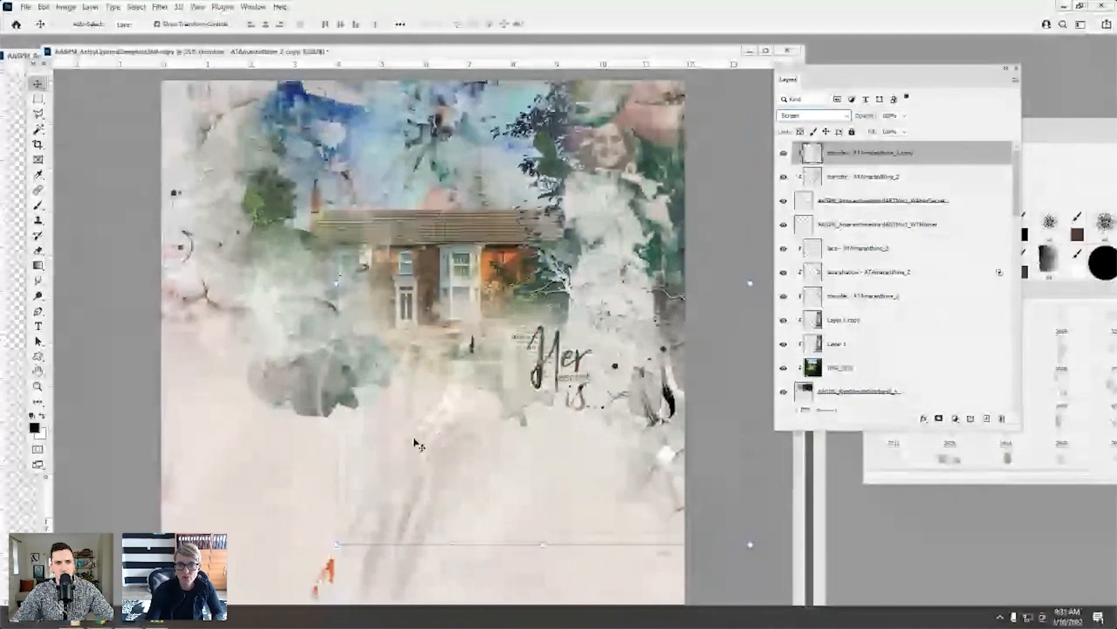
- Close the ArtsyTransfers Amaranthine_2 document without saving, and close the document with the two old portrait photos
{"action": "left_click", "coordinate": [18, 105]}
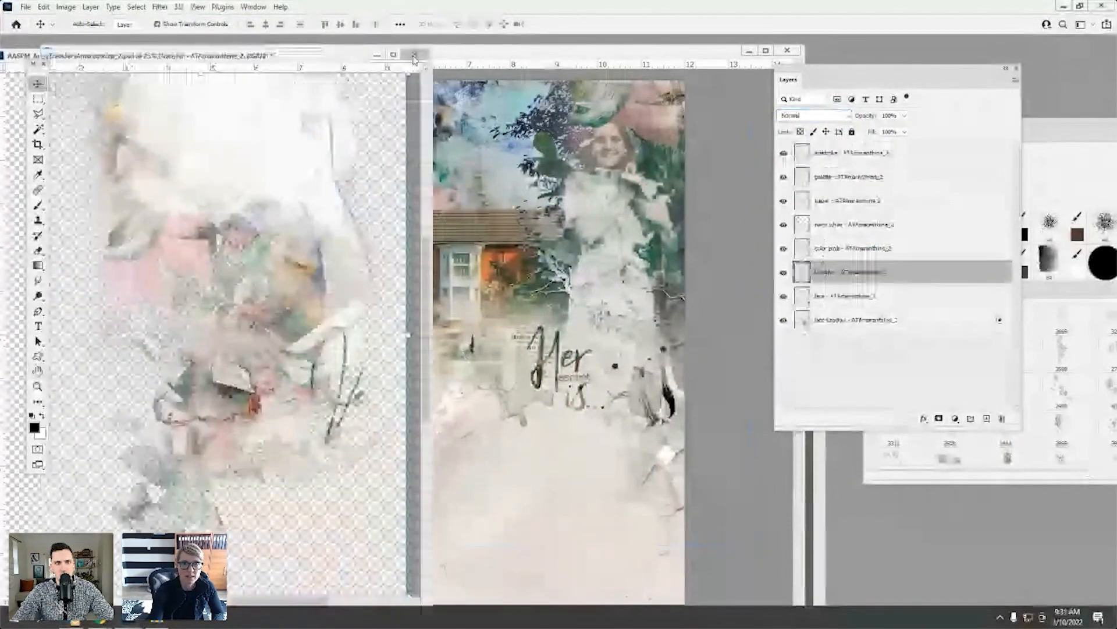
{"action": "left_click", "coordinate": [414, 56]}
{"action": "left_click", "coordinate": [554, 229]}
{"action": "left_click_drag", "start_coordinate": [407, 54], "coordinate": [398, 51]}
{"action": "left_click", "coordinate": [814, 458]}
{"action": "left_click_drag", "start_coordinate": [757, 204], "coordinate": [551, 208]}
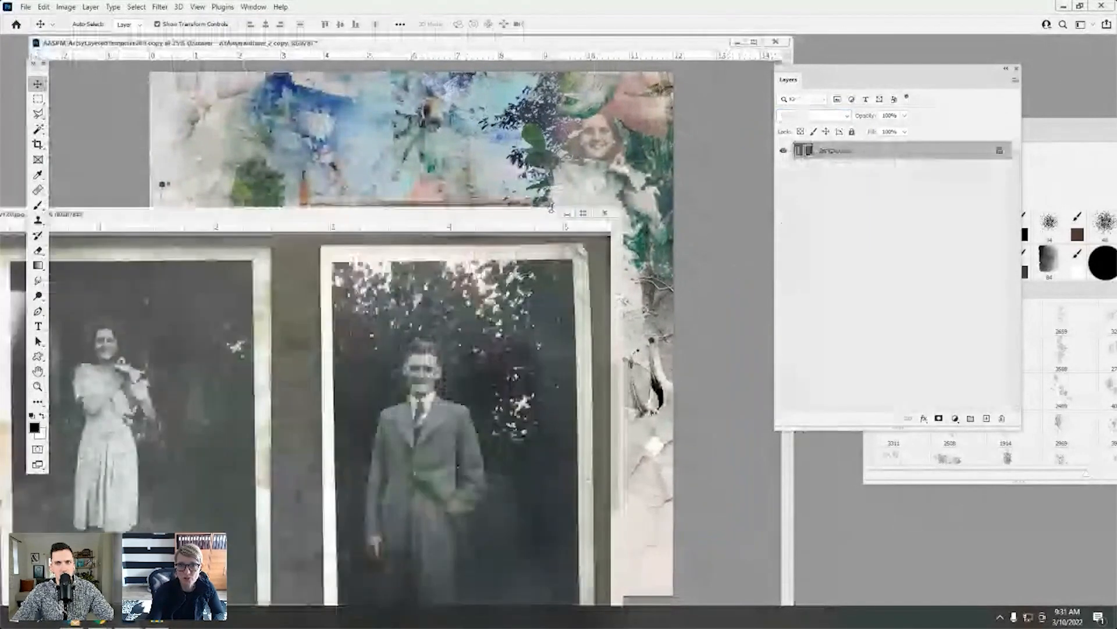
{"action": "left_click", "coordinate": [605, 213]}
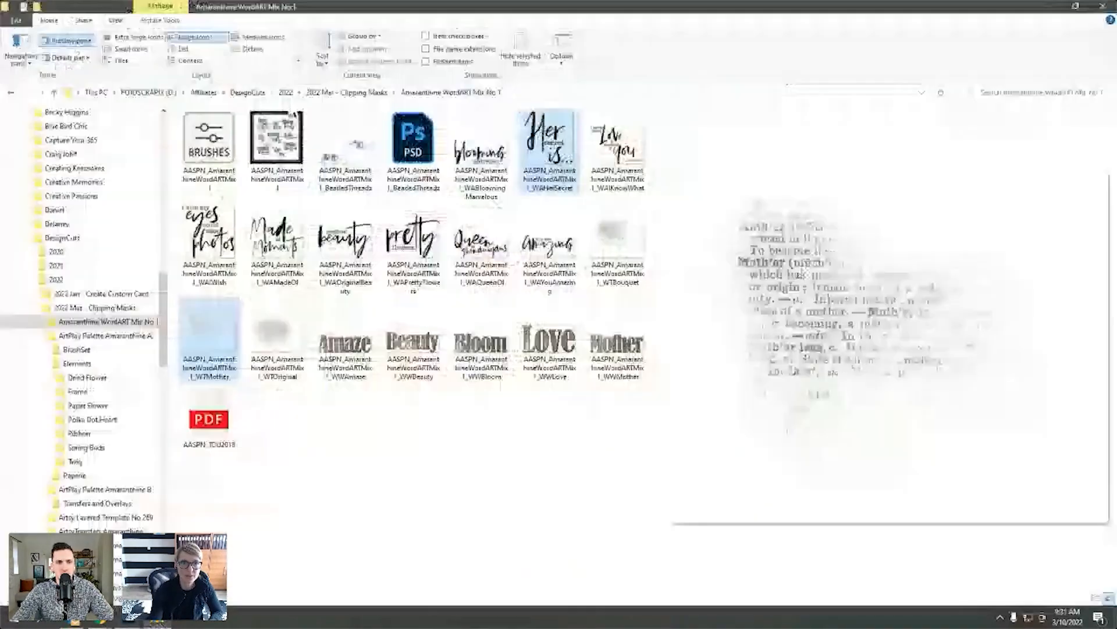
- Open the BeadedThreadz PSD from the Amaranthine WordART Mix No 1 folder in Photoshop
{"action": "key", "text": "alt+Tab"}
{"action": "left_click", "coordinate": [344, 154]}
{"action": "left_click_drag", "start_coordinate": [426, 154], "coordinate": [84, 526]}
{"action": "left_click_drag", "start_coordinate": [85, 525], "coordinate": [28, 65]}
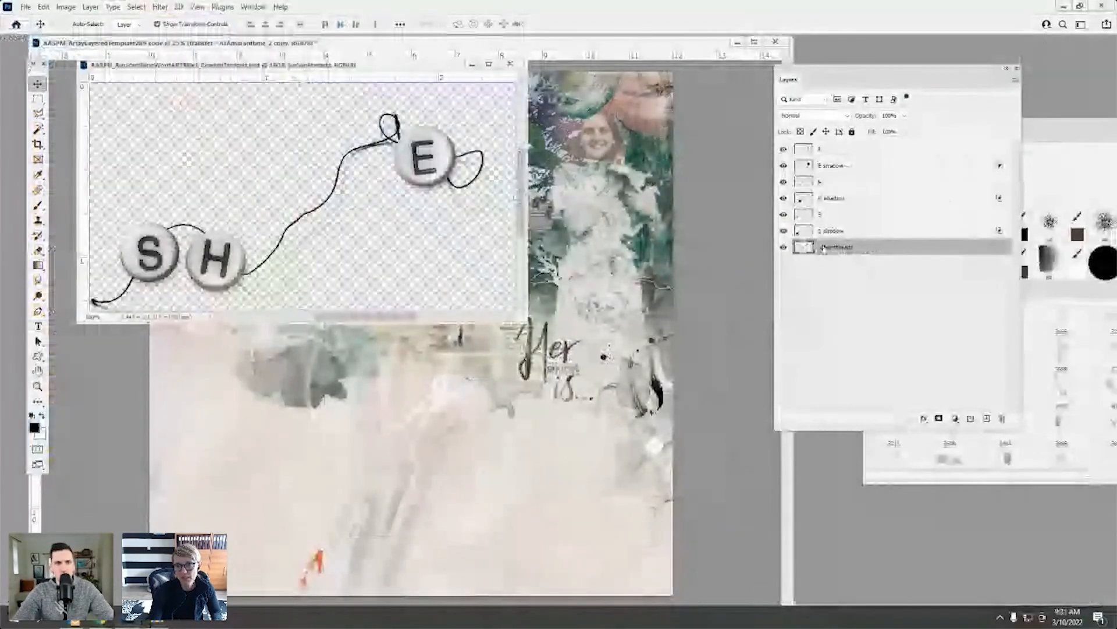
- Toggle the visibility of the urbanthreadz, S and S shadow layers to examine how the beaded thread is built
{"action": "left_click", "coordinate": [783, 248]}
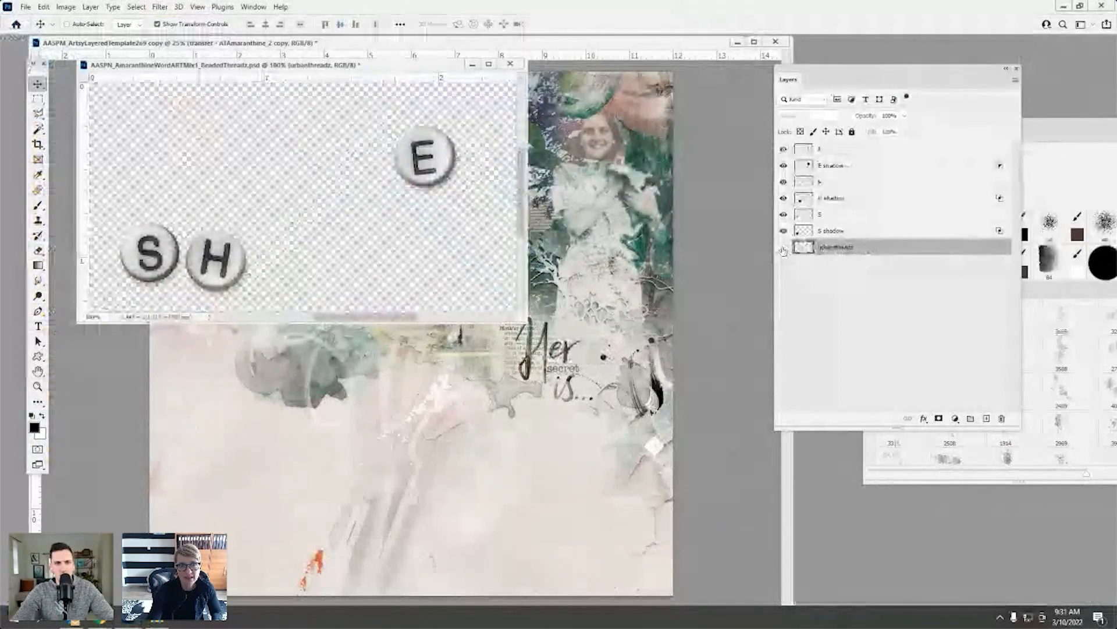
{"action": "left_click", "coordinate": [783, 247]}
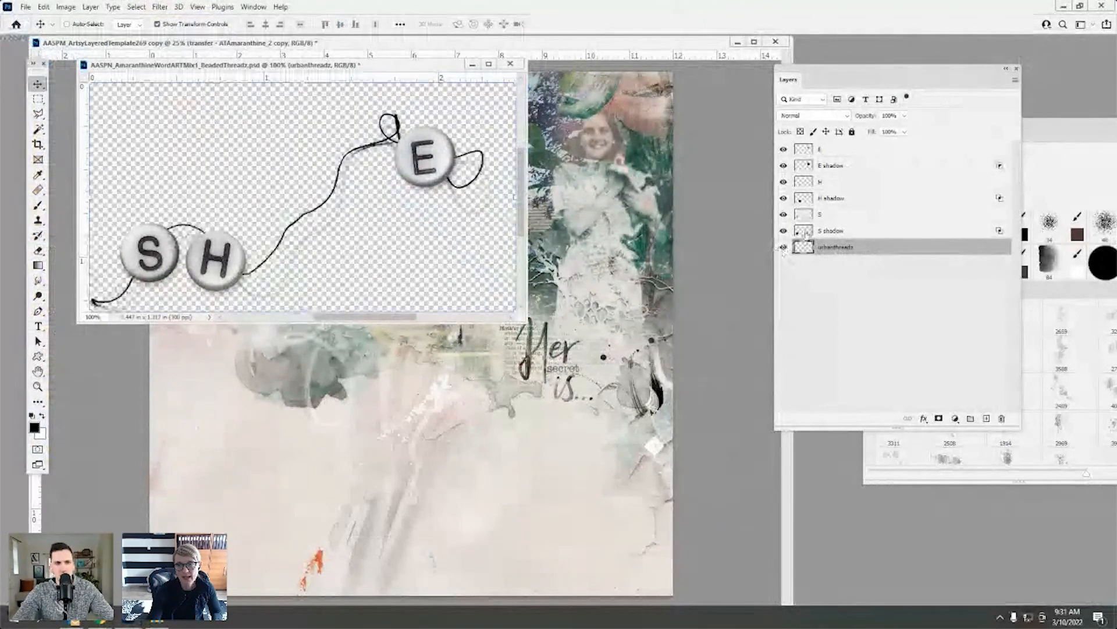
{"action": "left_click", "coordinate": [784, 214]}
{"action": "left_click", "coordinate": [783, 231]}
{"action": "left_click", "coordinate": [783, 214]}
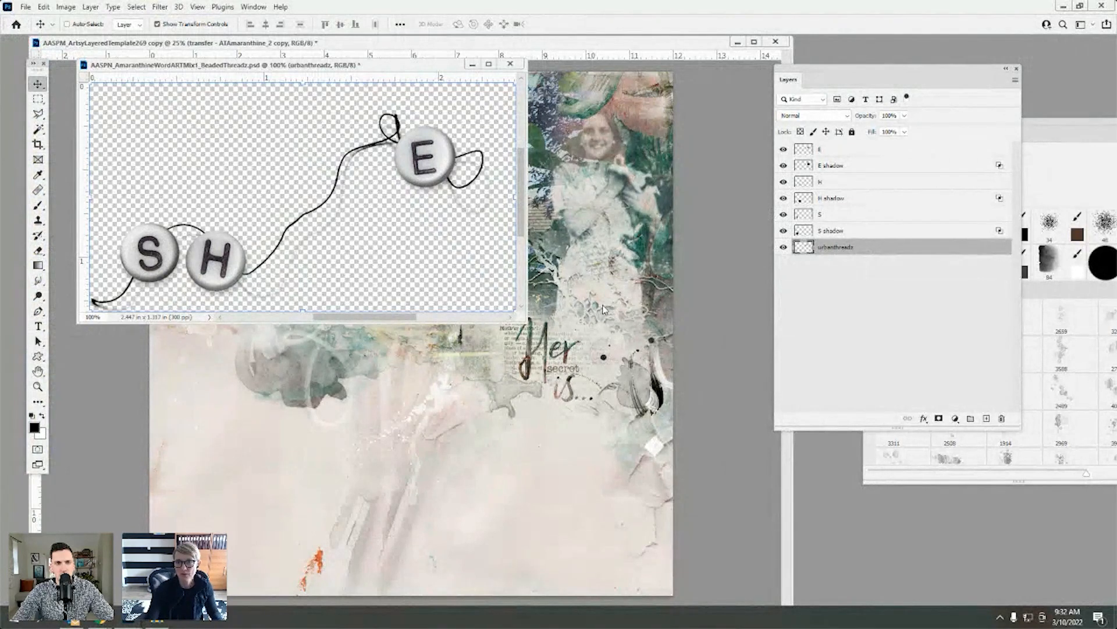
{"action": "left_click_drag", "start_coordinate": [783, 215], "coordinate": [774, 238]}
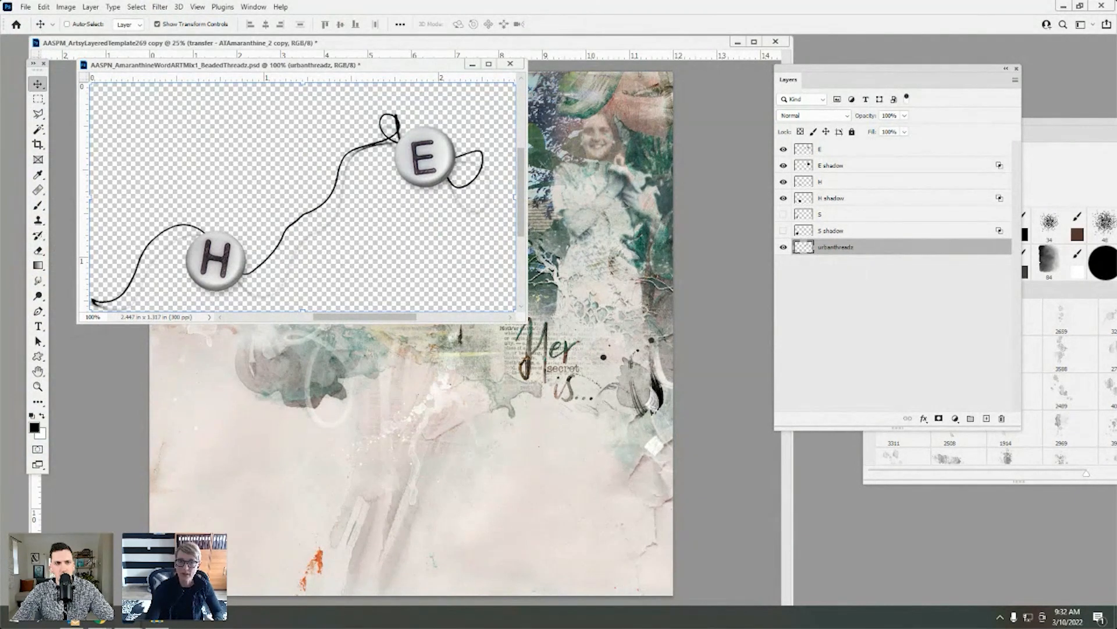
{"action": "left_click", "coordinate": [783, 214]}
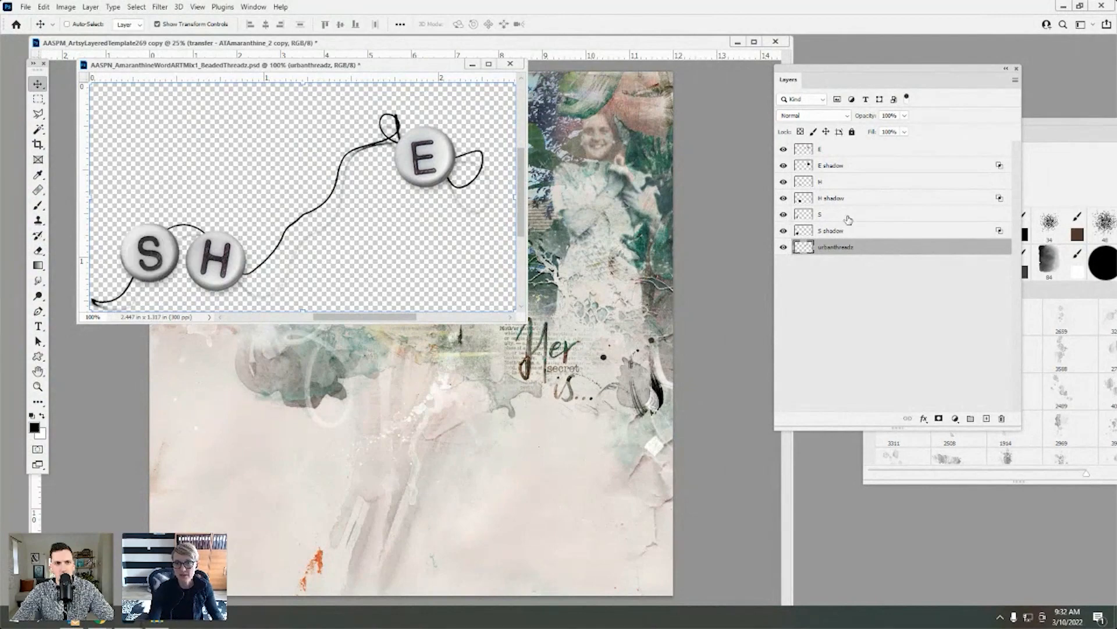
- Copy all bead, shadow and thread layers into the layered template above the house and combine them into one named group
{"action": "left_click", "coordinate": [815, 151], "text": "shift"}
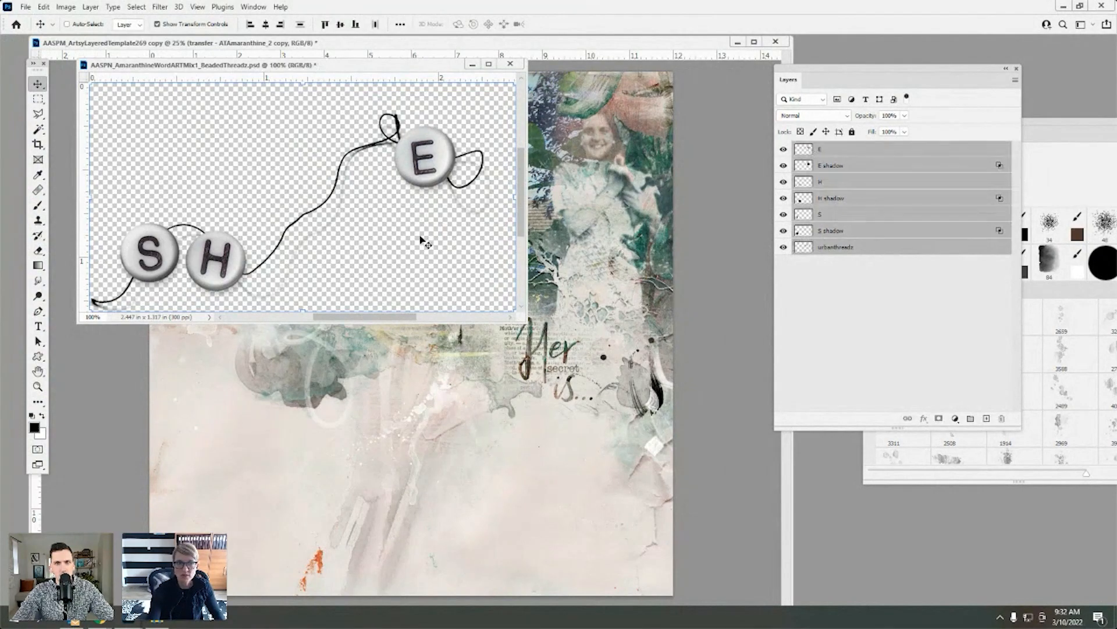
{"action": "left_click_drag", "start_coordinate": [491, 164], "coordinate": [280, 143]}
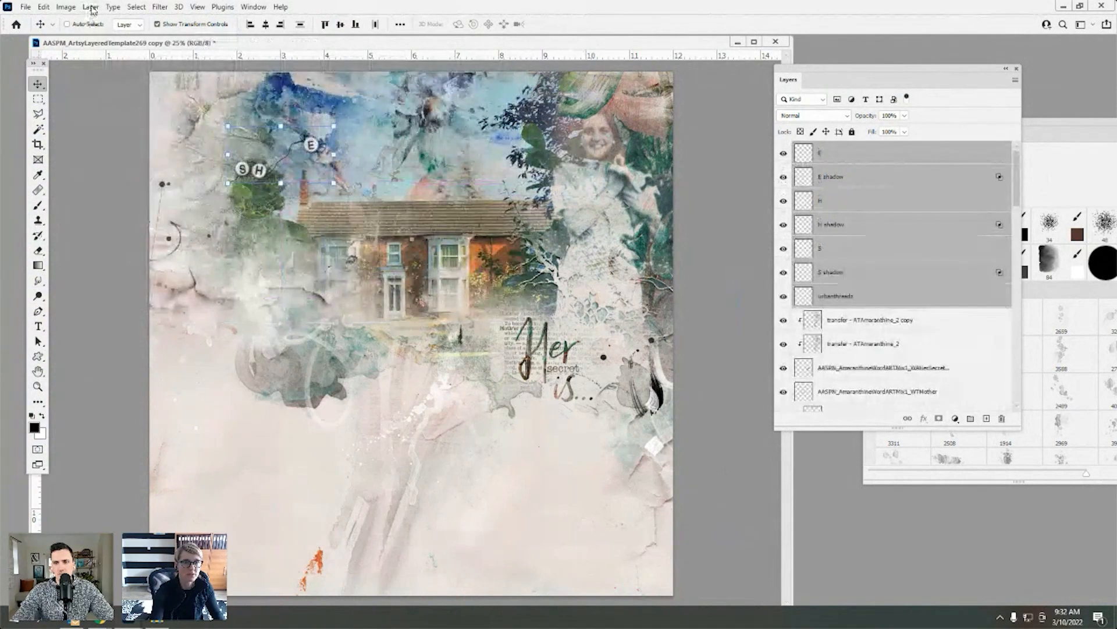
{"action": "left_click", "coordinate": [90, 7]}
{"action": "left_click", "coordinate": [111, 284]}
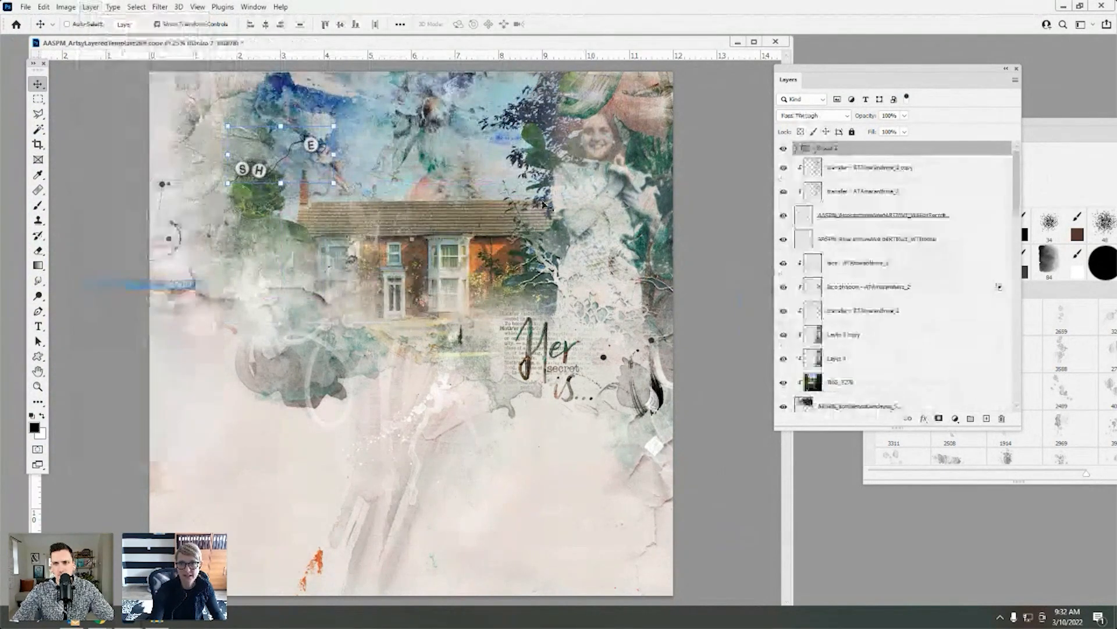
{"action": "double_click", "coordinate": [835, 149]}
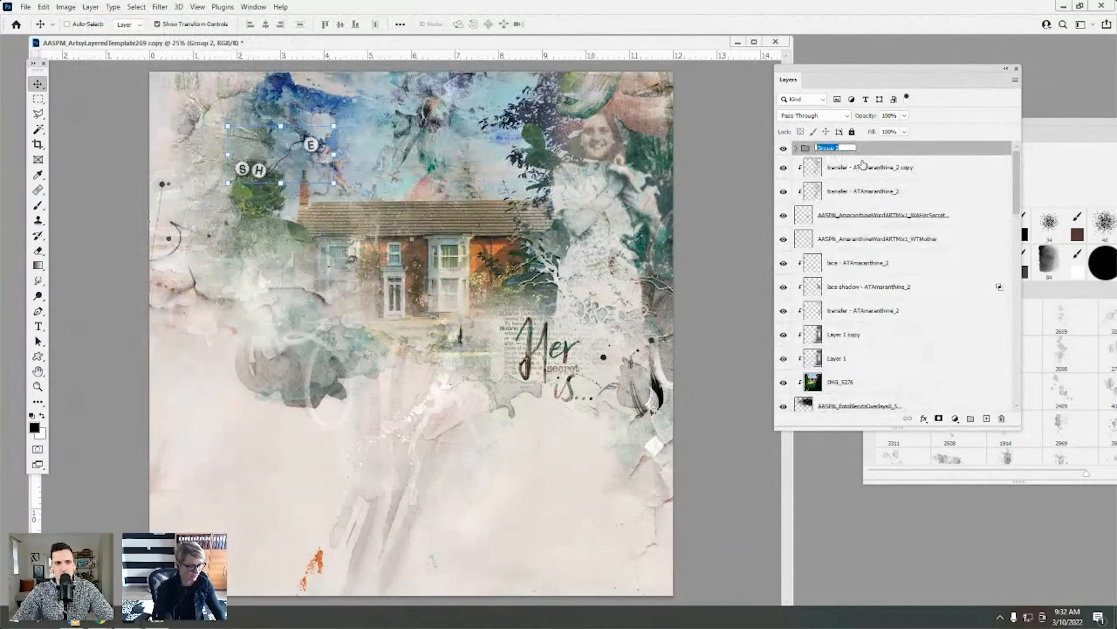
{"action": "key", "text": "Return"}
- Close the BeadedThreadz document without saving its changes
{"action": "left_click_drag", "start_coordinate": [134, 41], "coordinate": [194, 103]}
{"action": "left_click", "coordinate": [510, 64]}
{"action": "left_click", "coordinate": [554, 237]}
- Open the Elements folder of ArtPlay Palette Amaranthine A, inside 2022 Mar - Clipping Masks, in File Explorer
{"action": "left_click_drag", "start_coordinate": [199, 349], "coordinate": [15, 349]}
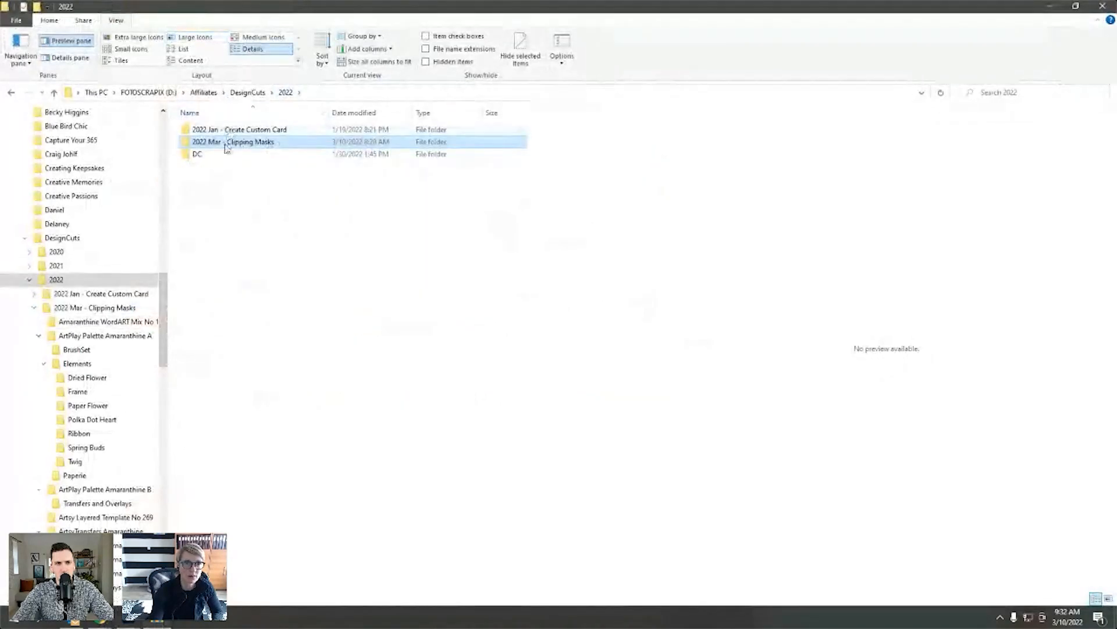
{"action": "double_click", "coordinate": [230, 143]}
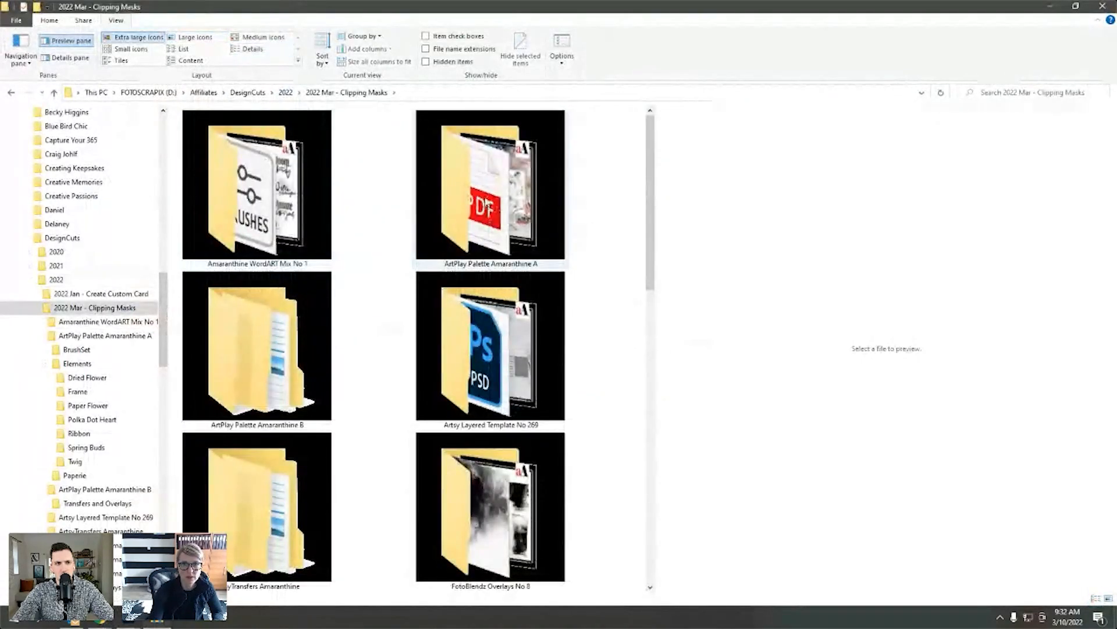
{"action": "double_click", "coordinate": [490, 185]}
{"action": "left_click", "coordinate": [224, 141]}
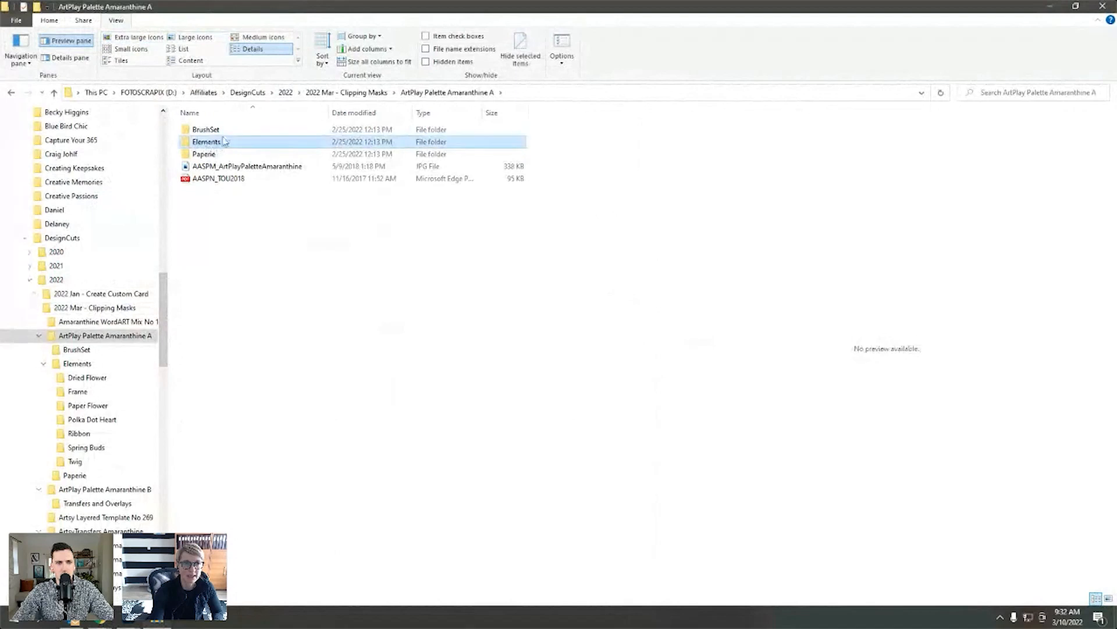
{"action": "double_click", "coordinate": [211, 143]}
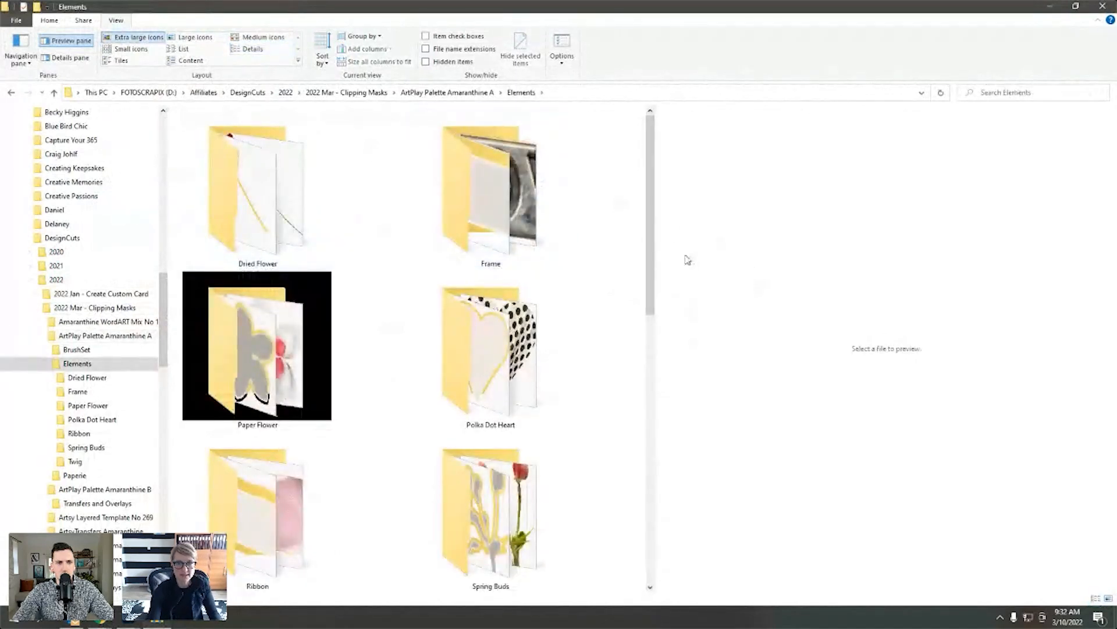
- Examine the Twig folder's files as extra large icons, and return to the Elements folder to browse it in a wider file list
{"action": "left_click_drag", "start_coordinate": [656, 215], "coordinate": [653, 294]}
{"action": "double_click", "coordinate": [303, 425]}
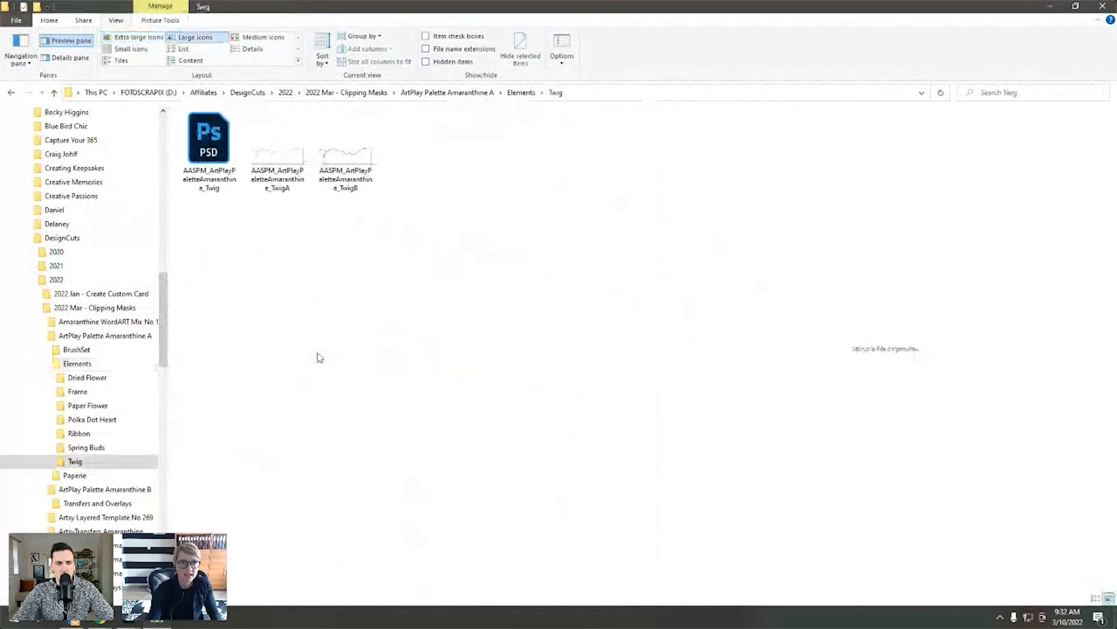
{"action": "left_click", "coordinate": [140, 38]}
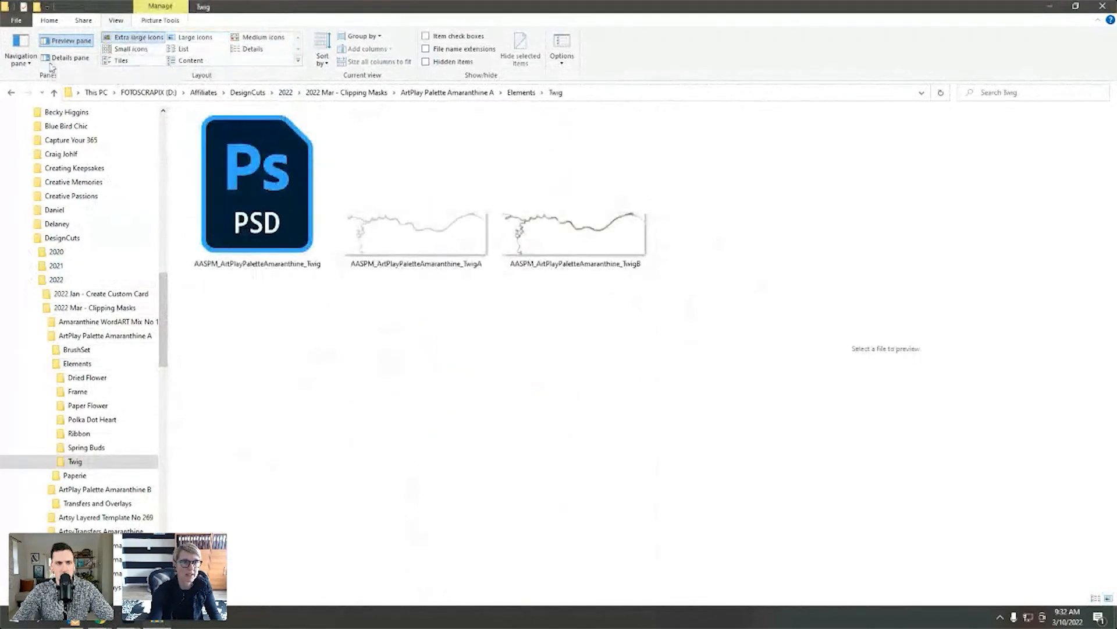
{"action": "left_click", "coordinate": [11, 92]}
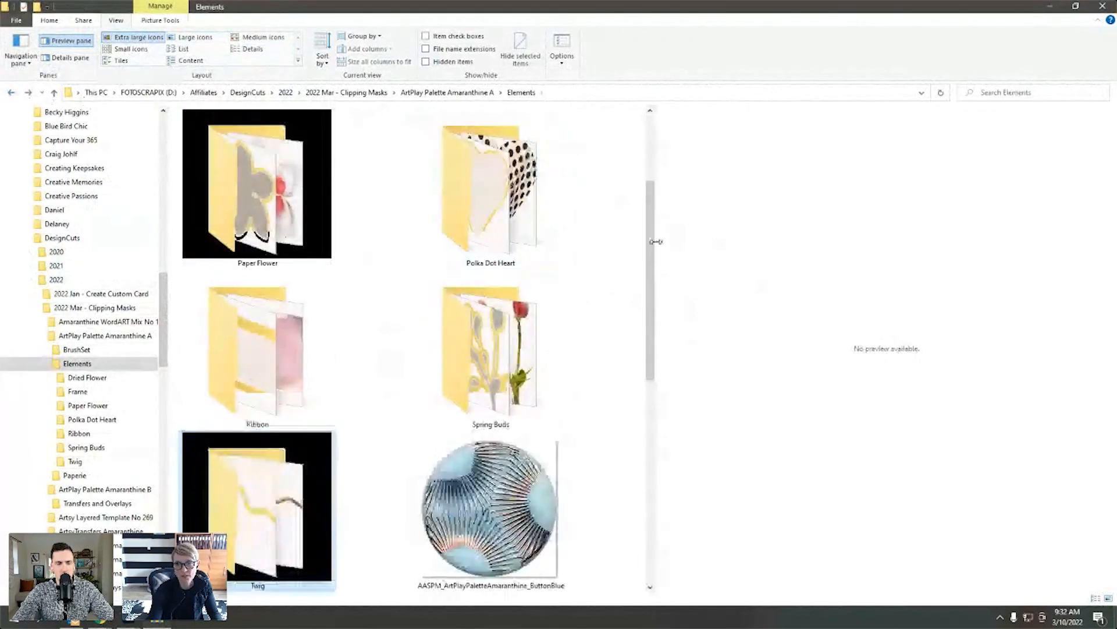
{"action": "left_click_drag", "start_coordinate": [656, 241], "coordinate": [943, 238]}
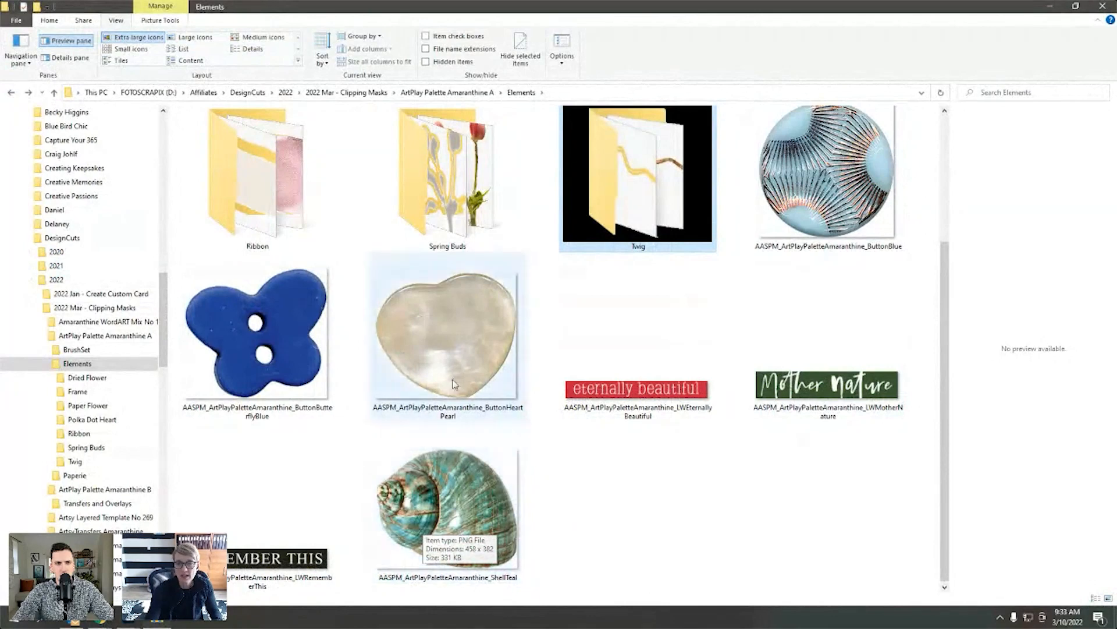
- Open the layered Twig PSD from the Twig folder of the Amaranthine elements in Photoshop
{"action": "left_click_drag", "start_coordinate": [944, 262], "coordinate": [954, 140]}
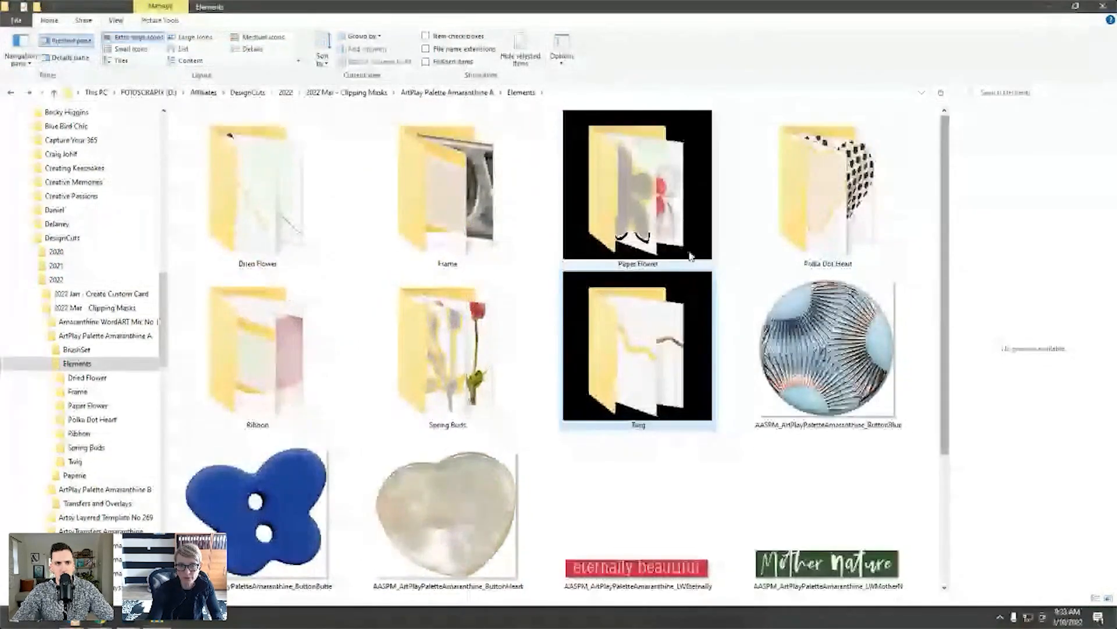
{"action": "double_click", "coordinate": [584, 307]}
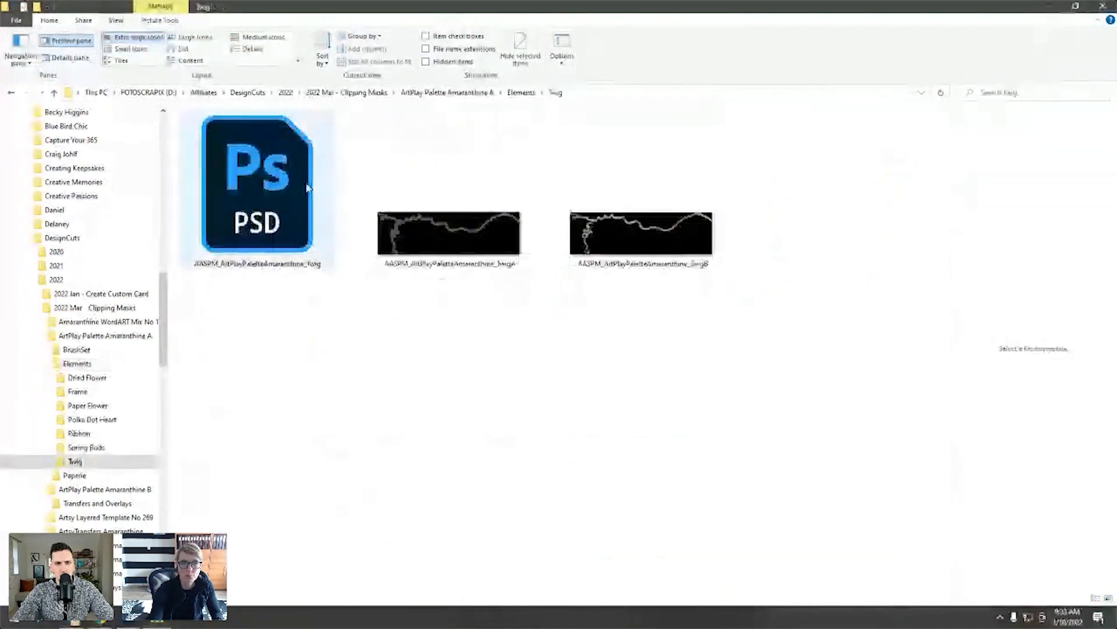
{"action": "left_click", "coordinate": [195, 36]}
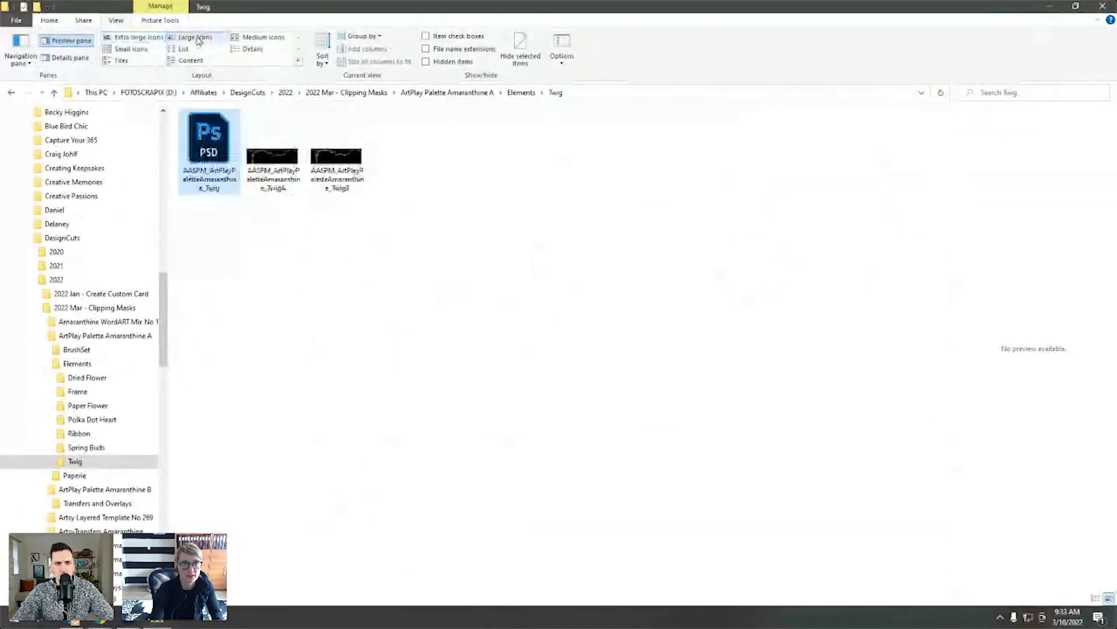
{"action": "left_click", "coordinate": [138, 37]}
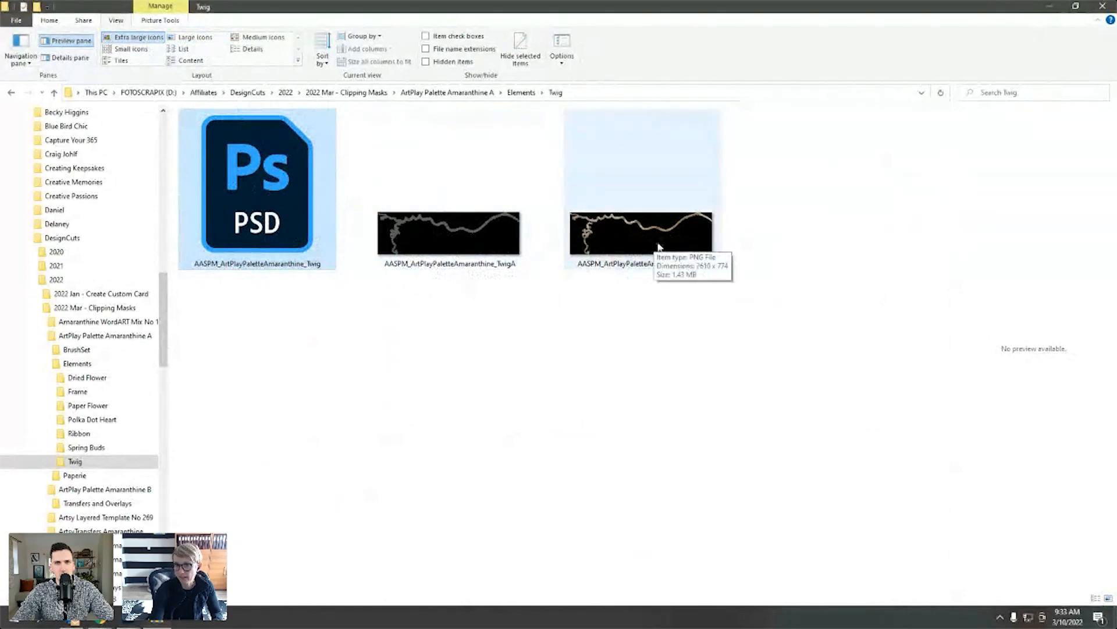
{"action": "left_click_drag", "start_coordinate": [288, 221], "coordinate": [101, 50]}
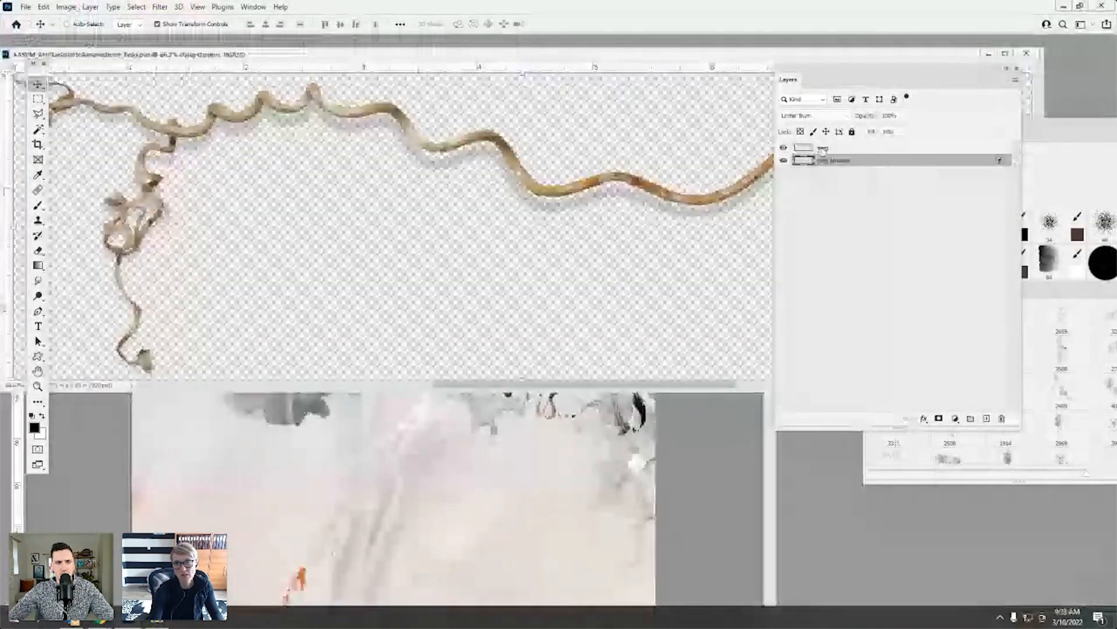
- Copy the twig and twig shadow layers into the layered template and rotate them into a diagonal below the house
{"action": "left_click", "coordinate": [824, 149], "text": "shift"}
{"action": "left_click_drag", "start_coordinate": [710, 185], "coordinate": [463, 451]}
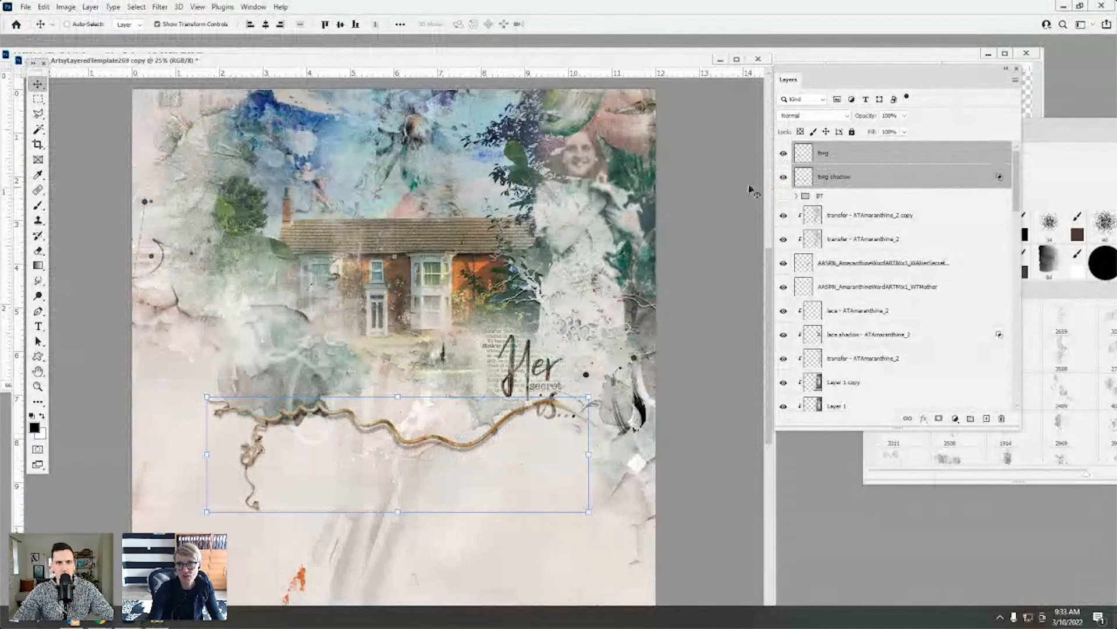
{"action": "key", "text": "ctrl+t"}
{"action": "left_click_drag", "start_coordinate": [599, 387], "coordinate": [492, 283]}
{"action": "left_click", "coordinate": [576, 24]}
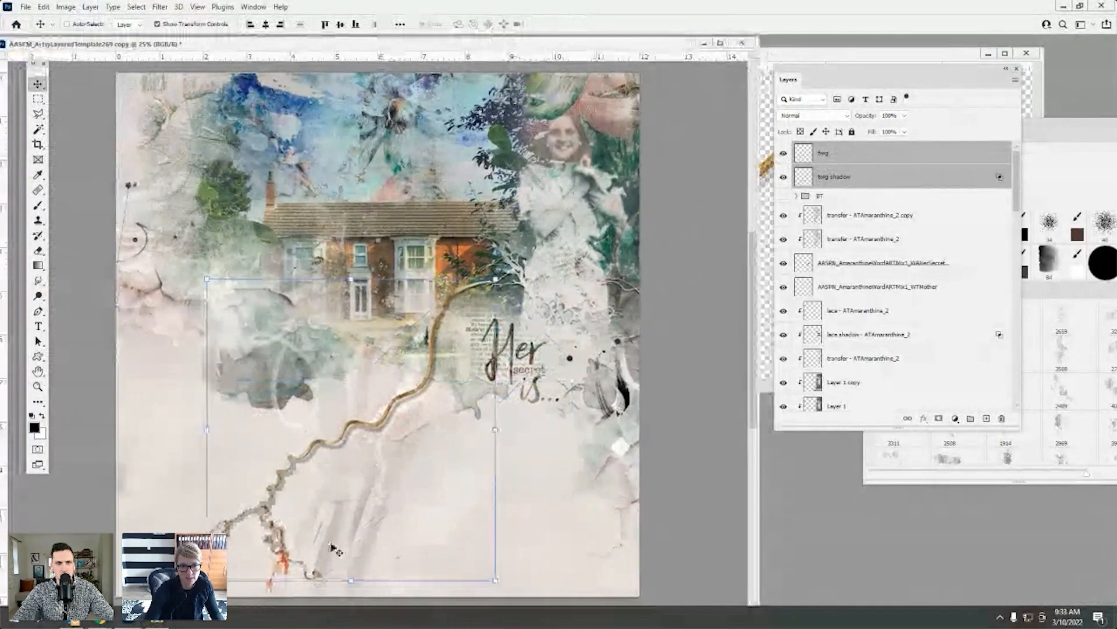
- Move the twig and its shadow slightly up and rotate both by about 7.4 degrees so the branch curves beside the word art
{"action": "left_click_drag", "start_coordinate": [392, 394], "coordinate": [402, 363]}
{"action": "key", "text": "ctrl+t"}
{"action": "left_click_drag", "start_coordinate": [492, 315], "coordinate": [428, 326]}
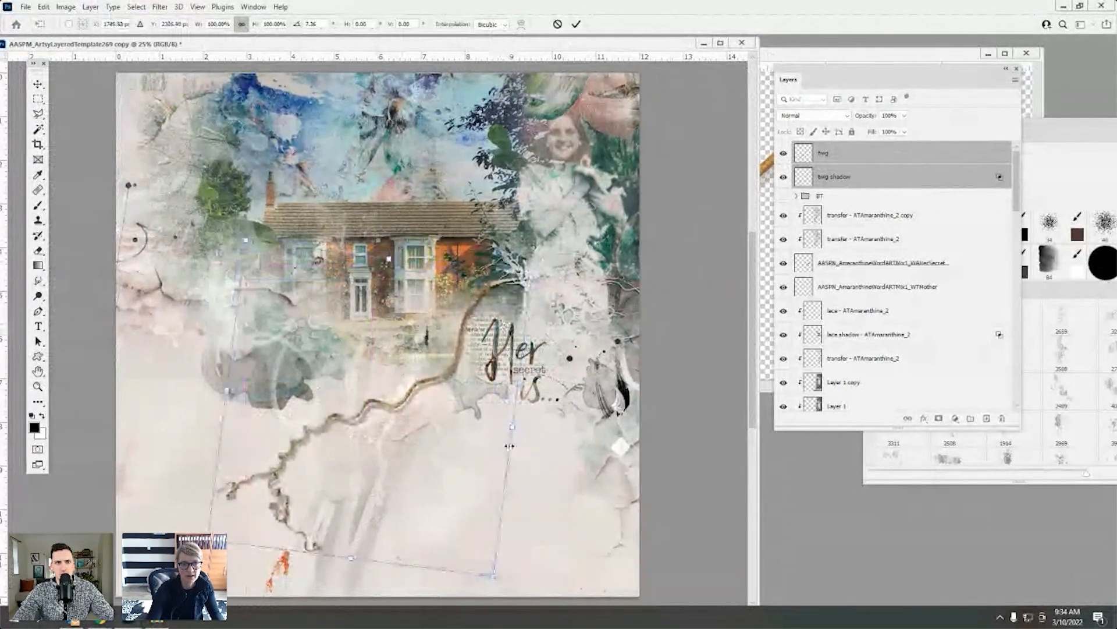
{"action": "left_click", "coordinate": [576, 24]}
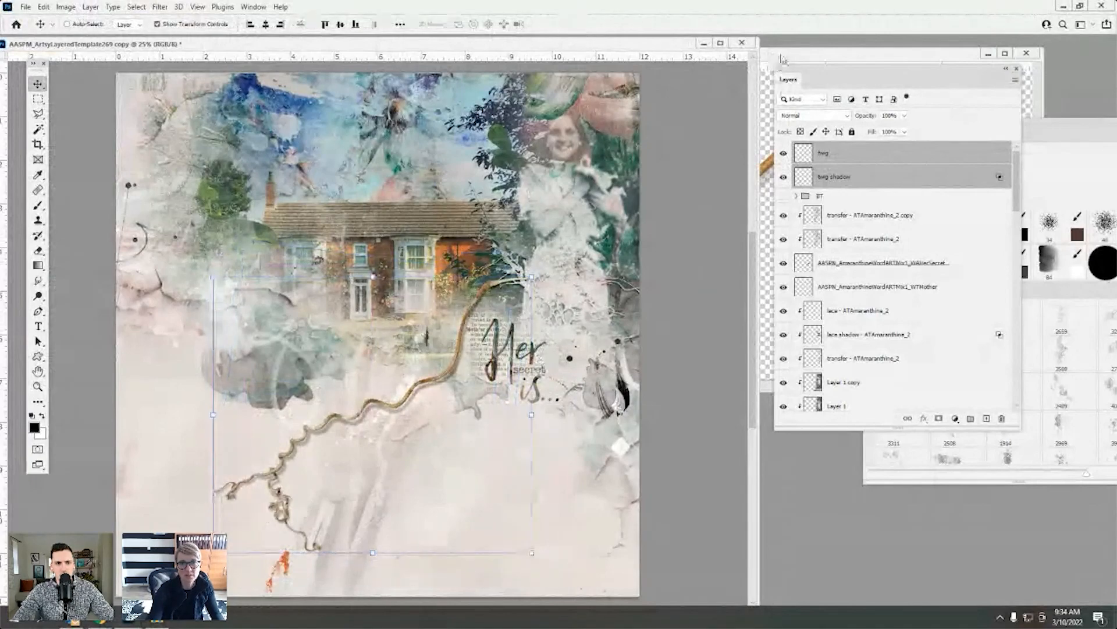
- Close the twig document, reposition the template window, and select only the twig layer
{"action": "left_click_drag", "start_coordinate": [783, 56], "coordinate": [532, 195]}
{"action": "key", "text": "ctrl+w"}
{"action": "left_click_drag", "start_coordinate": [418, 44], "coordinate": [466, 47]}
{"action": "left_click", "coordinate": [810, 156]}
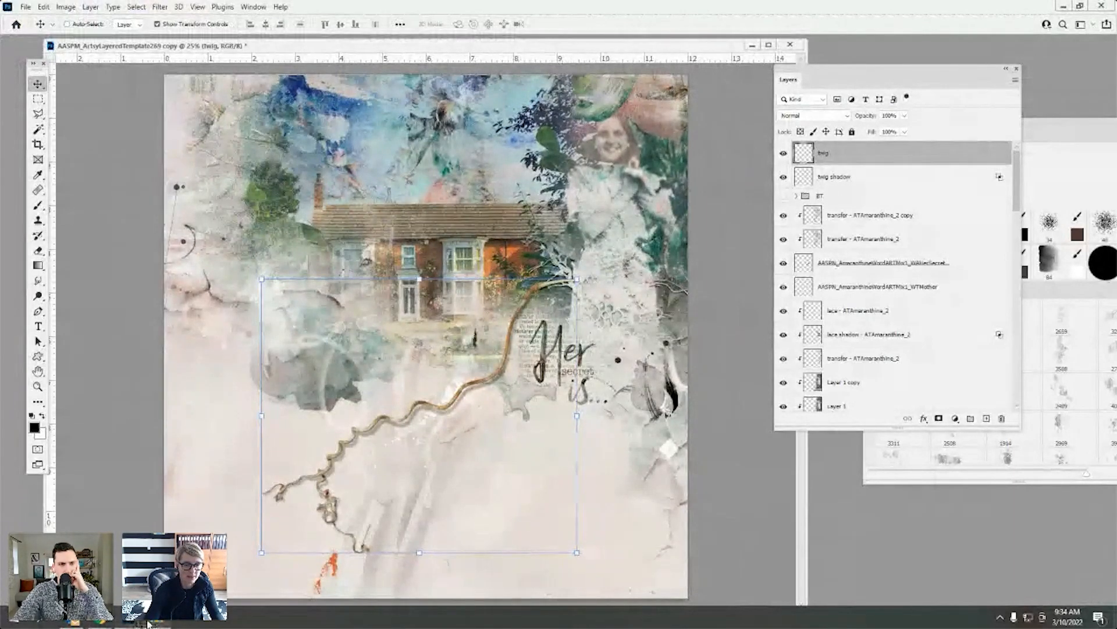
- Copy the transfer layer from the ATAmaranthine_2 document into the template, clip it to the twig and shift it slightly down
{"action": "left_click", "coordinate": [175, 573]}
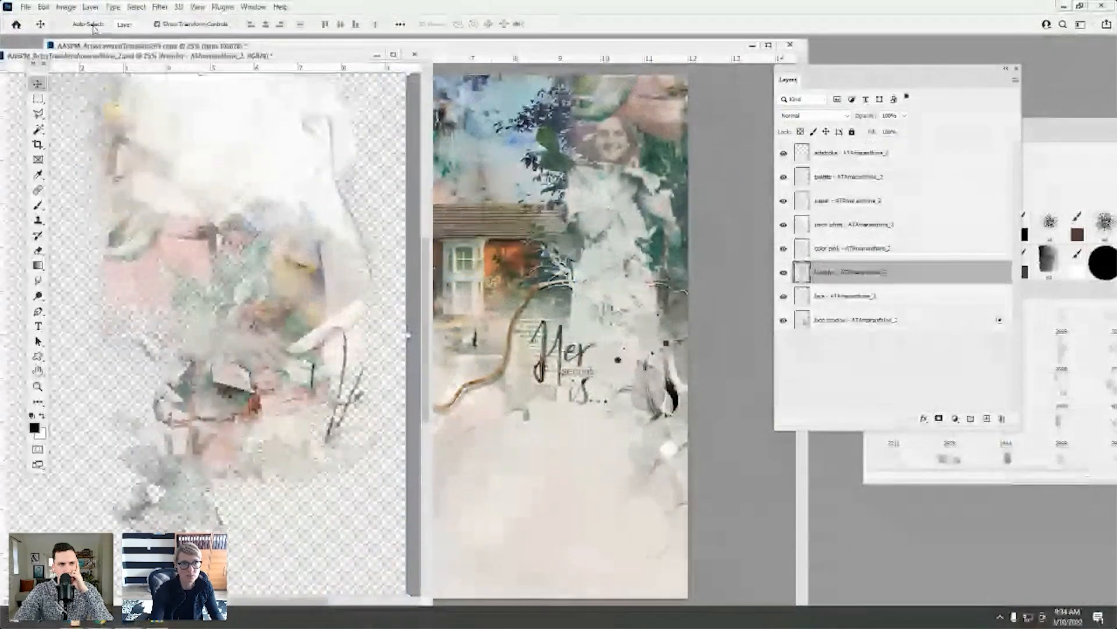
{"action": "left_click_drag", "start_coordinate": [298, 358], "coordinate": [475, 271]}
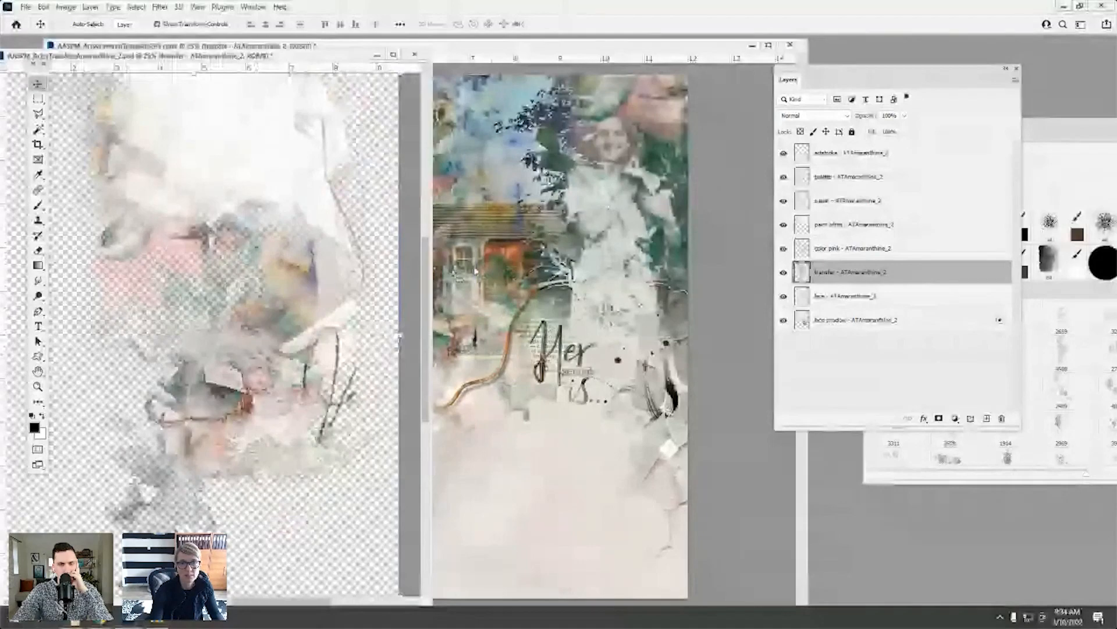
{"action": "left_click", "coordinate": [376, 56]}
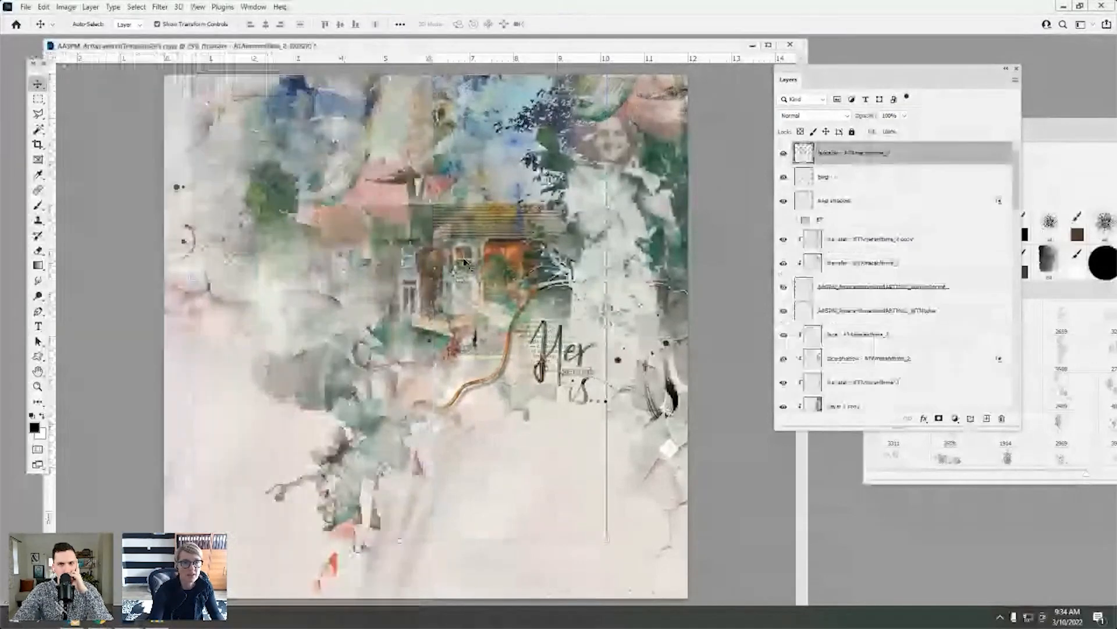
{"action": "left_click", "coordinate": [90, 6]}
{"action": "left_click", "coordinate": [124, 210]}
{"action": "left_click_drag", "start_coordinate": [520, 344], "coordinate": [518, 379]}
- Set the transfer clipped to the twig to Darken, and duplicate it as a Screen copy with reduced opacity
{"action": "left_click", "coordinate": [810, 118]}
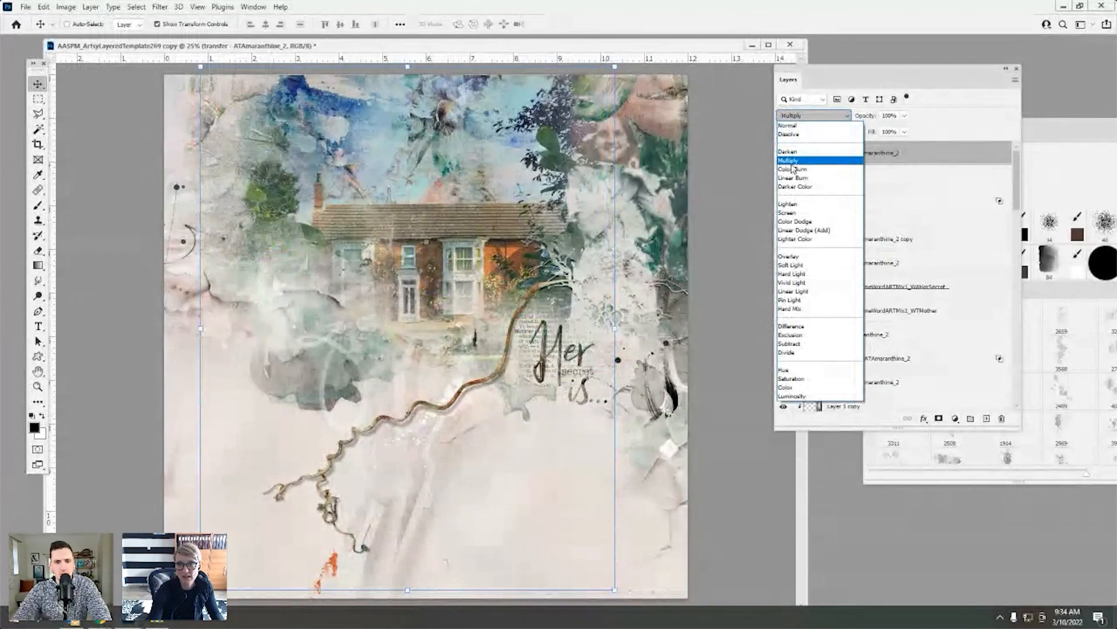
{"action": "left_click", "coordinate": [792, 152]}
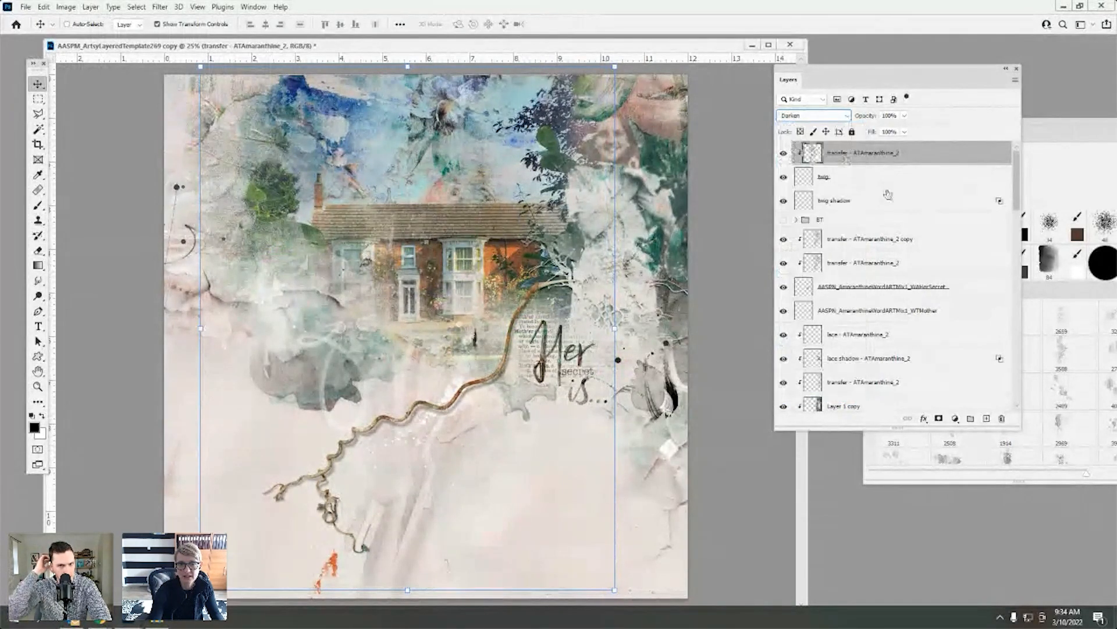
{"action": "left_click_drag", "start_coordinate": [814, 155], "coordinate": [987, 418]}
{"action": "left_click", "coordinate": [815, 116]}
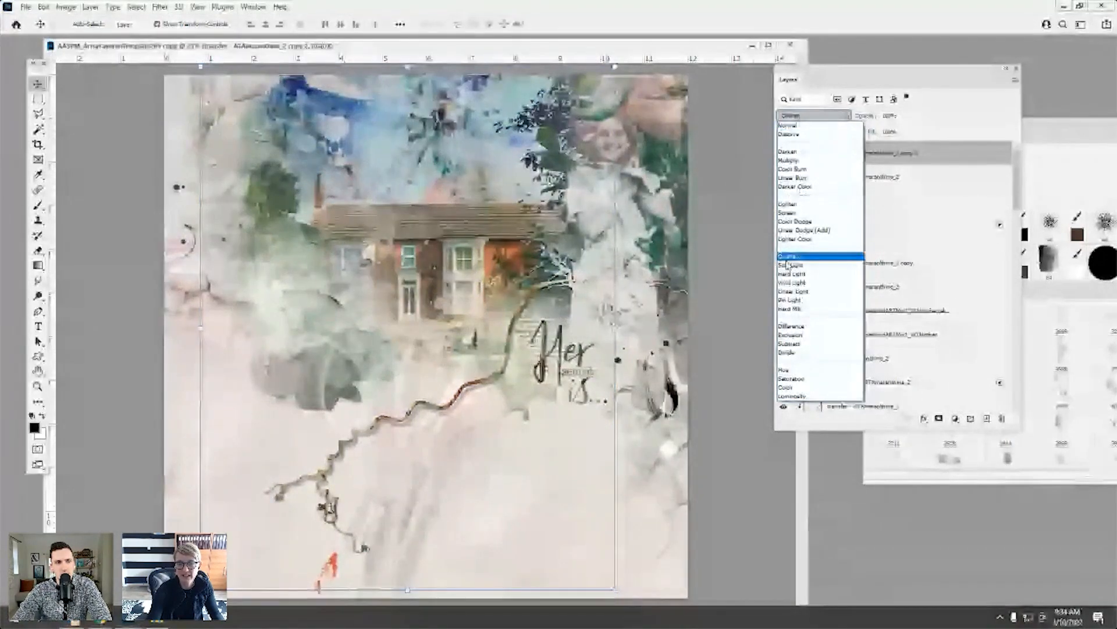
{"action": "left_click", "coordinate": [792, 213]}
{"action": "left_click", "coordinate": [905, 115]}
{"action": "left_click_drag", "start_coordinate": [896, 131], "coordinate": [878, 131]}
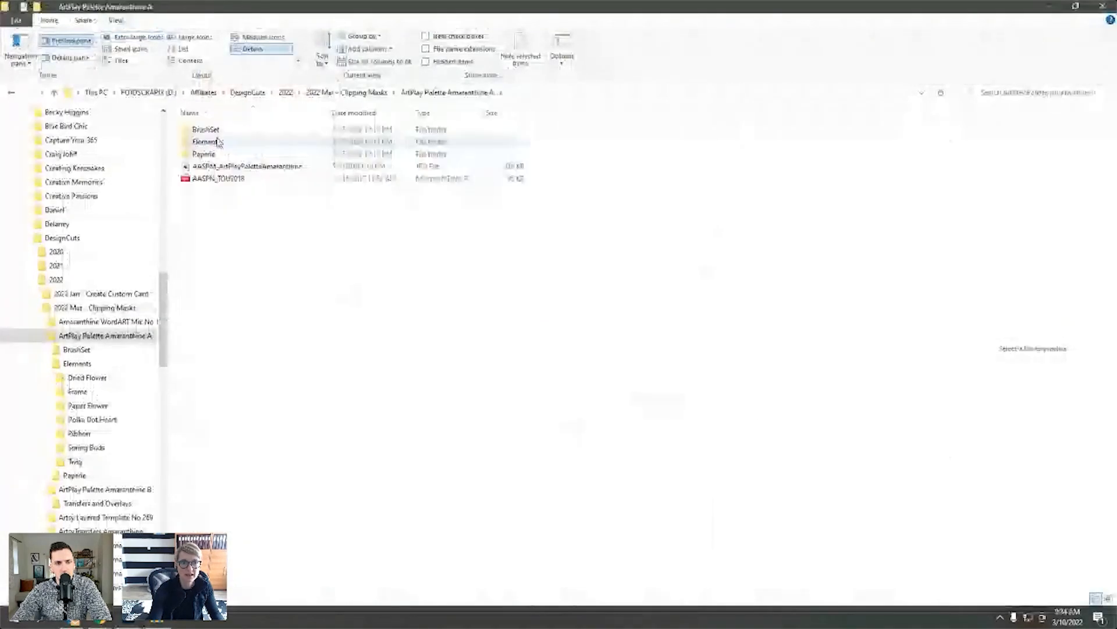
- Open the layered PaperFlower PSD from the Paper Flower folder of the Amaranthine elements in Photoshop
{"action": "double_click", "coordinate": [210, 142]}
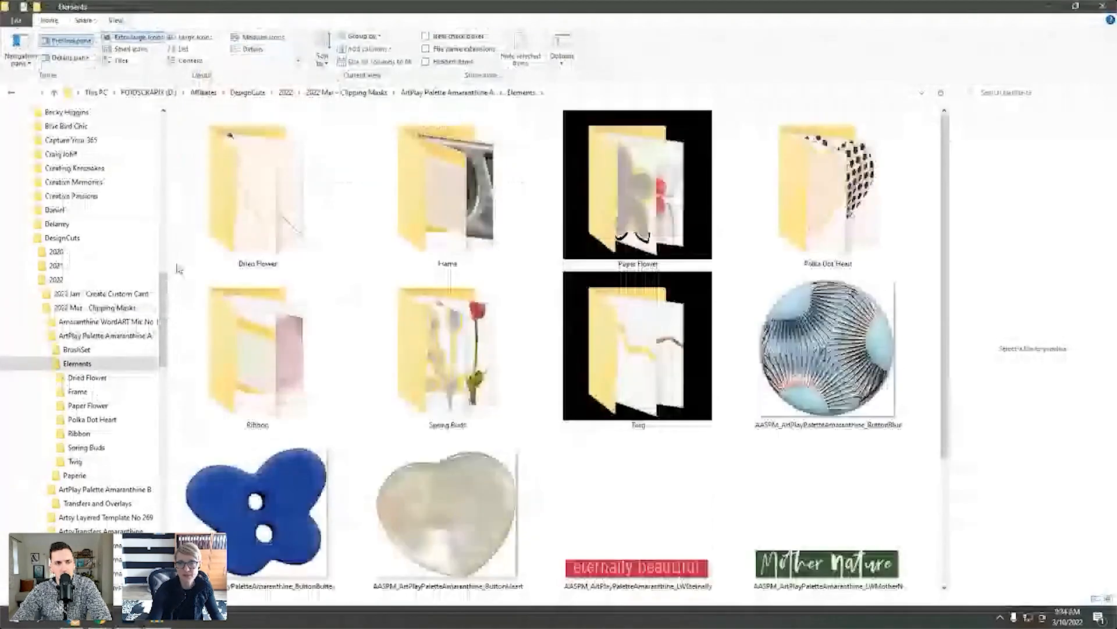
{"action": "double_click", "coordinate": [657, 203]}
{"action": "left_click_drag", "start_coordinate": [209, 140], "coordinate": [57, 106]}
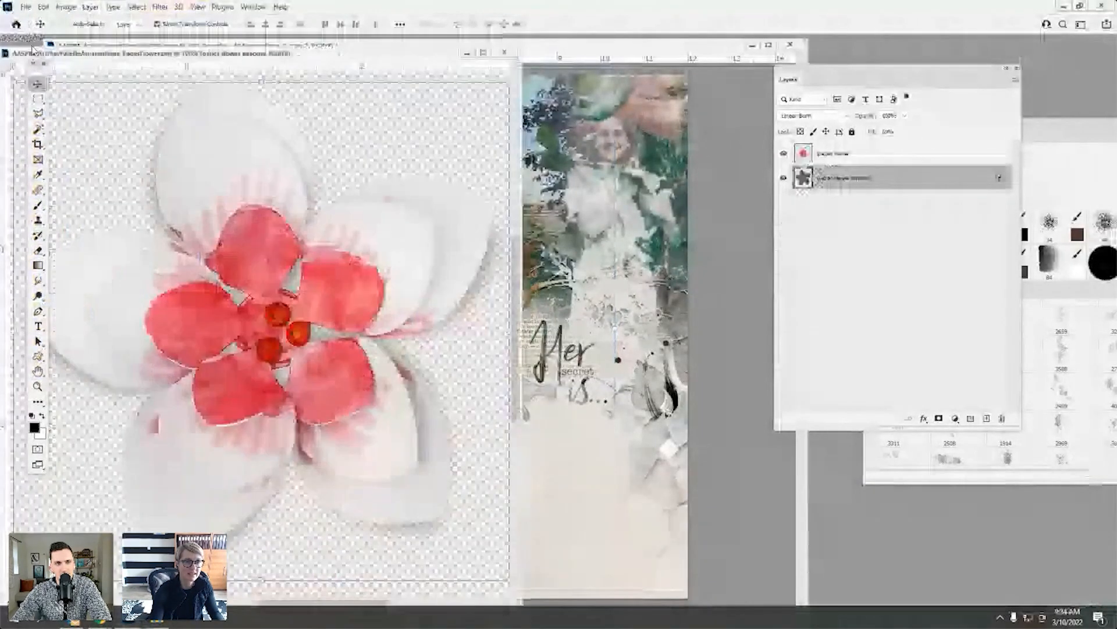
- Inspect the paper flower's separate shadow, and copy the flower and shadow layers together onto the twig in the template
{"action": "left_click", "coordinate": [784, 154]}
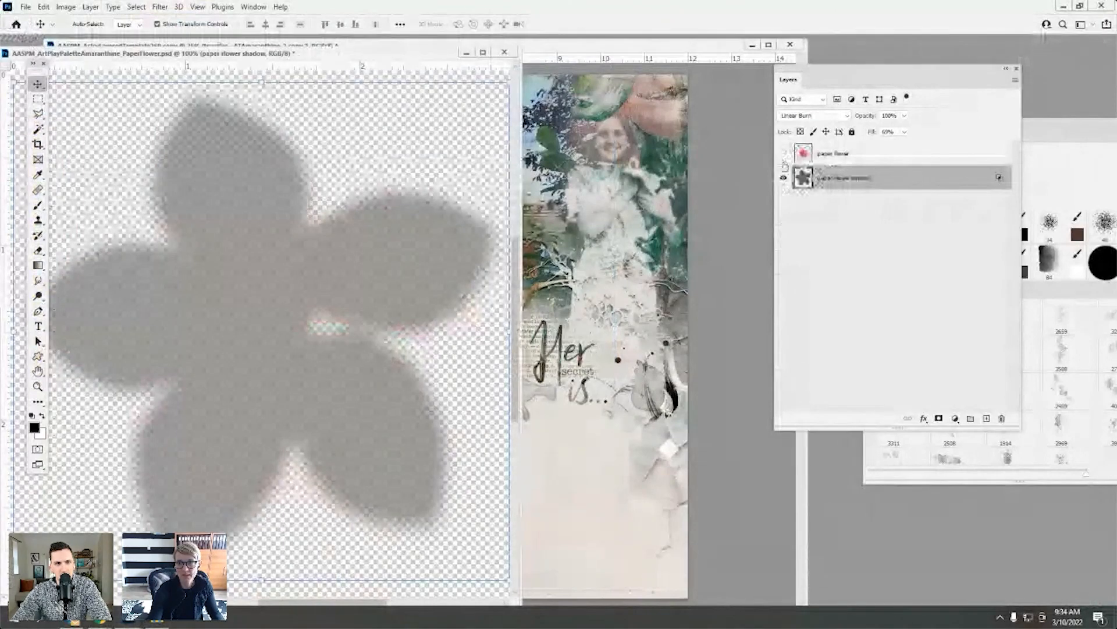
{"action": "left_click", "coordinate": [784, 153]}
{"action": "left_click", "coordinate": [832, 154]}
{"action": "left_click", "coordinate": [838, 178], "text": "shift"}
{"action": "left_click_drag", "start_coordinate": [359, 284], "coordinate": [361, 382]}
- Hide the paper flower briefly to inspect its shadow in the template, and select only the paper flower shadow layer
{"action": "left_click", "coordinate": [784, 152]}
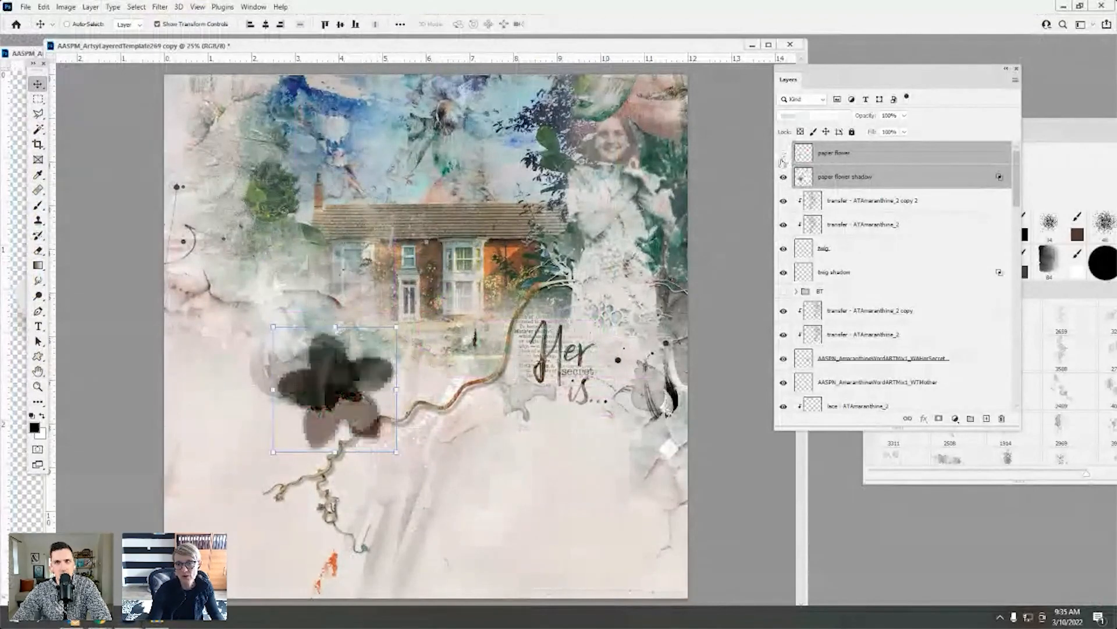
{"action": "left_click", "coordinate": [800, 175]}
{"action": "left_click", "coordinate": [783, 153]}
- Try weaker and stronger layer fill levels on the paper flower shadow, including 60%
{"action": "left_click", "coordinate": [904, 132]}
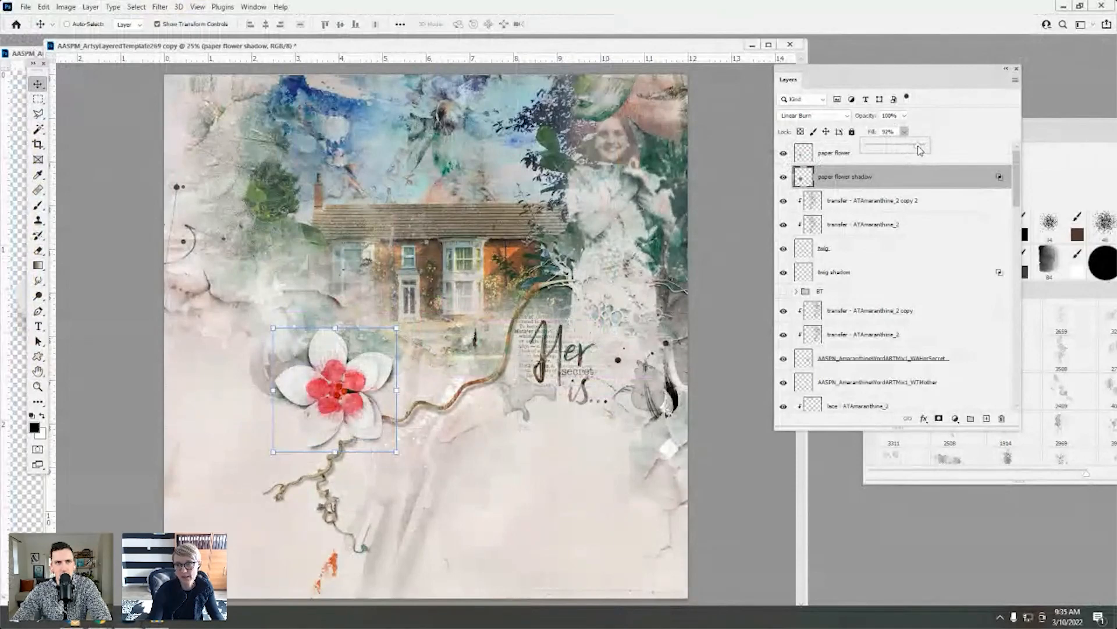
{"action": "left_click_drag", "start_coordinate": [920, 150], "coordinate": [912, 149]}
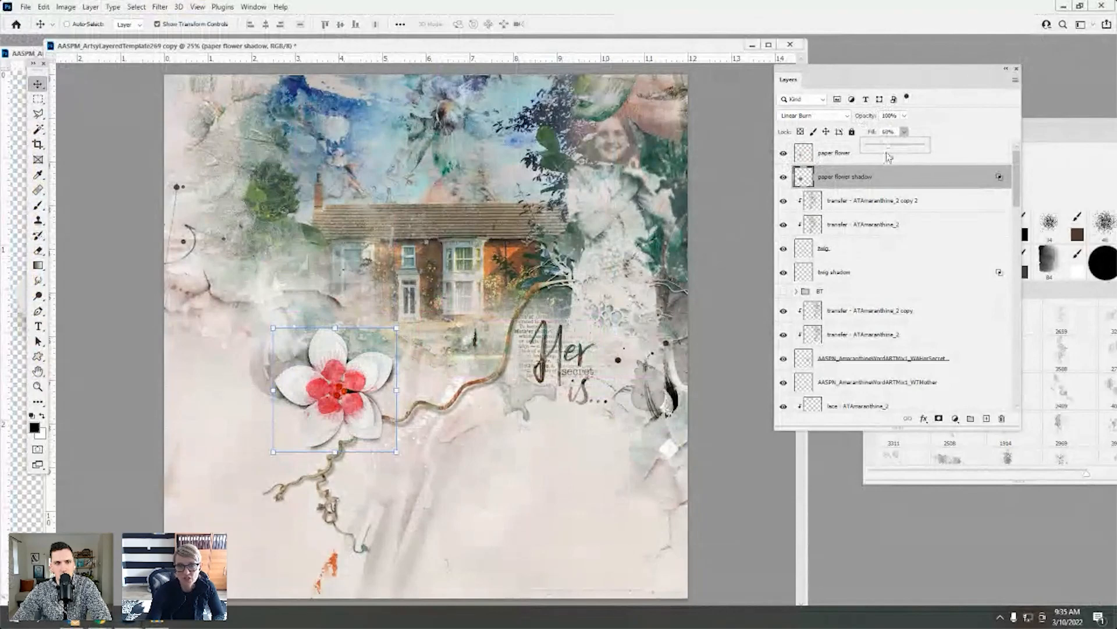
{"action": "left_click_drag", "start_coordinate": [878, 157], "coordinate": [901, 150]}
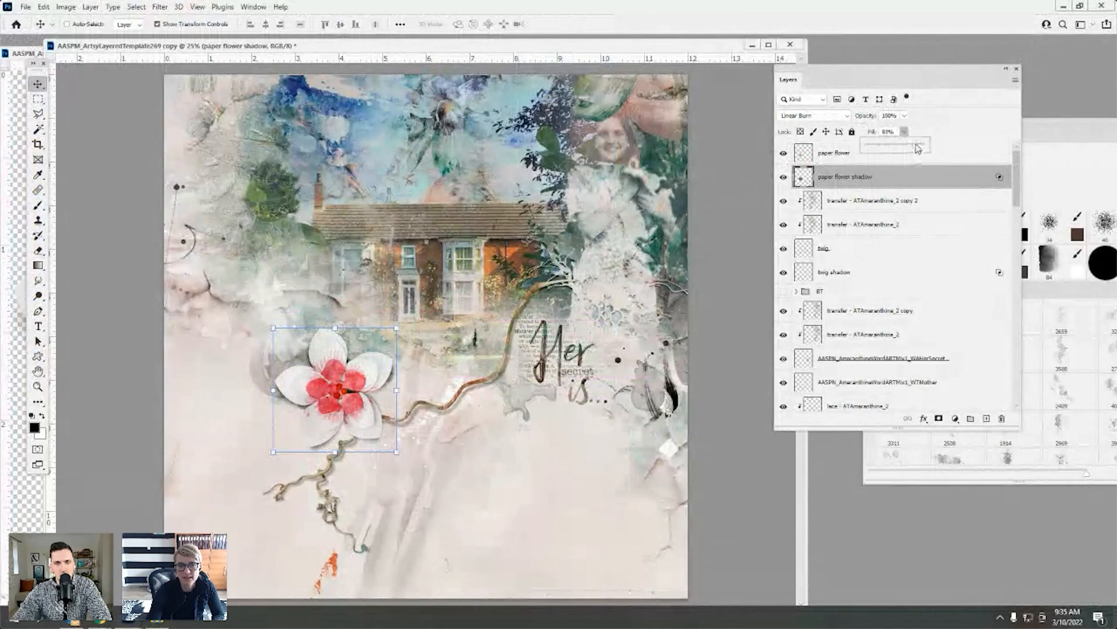
- Fill the paper flower shadow with a dark color while preserving transparency, and lower its layer fill to 52%
{"action": "left_click", "coordinate": [44, 6]}
{"action": "left_click", "coordinate": [57, 189]}
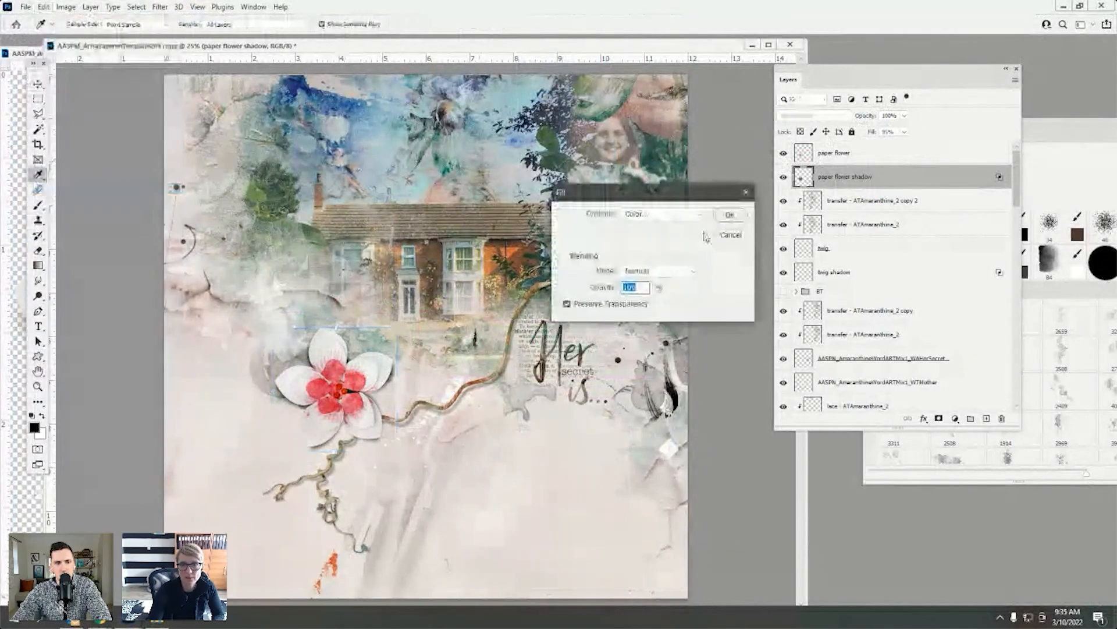
{"action": "left_click", "coordinate": [734, 223]}
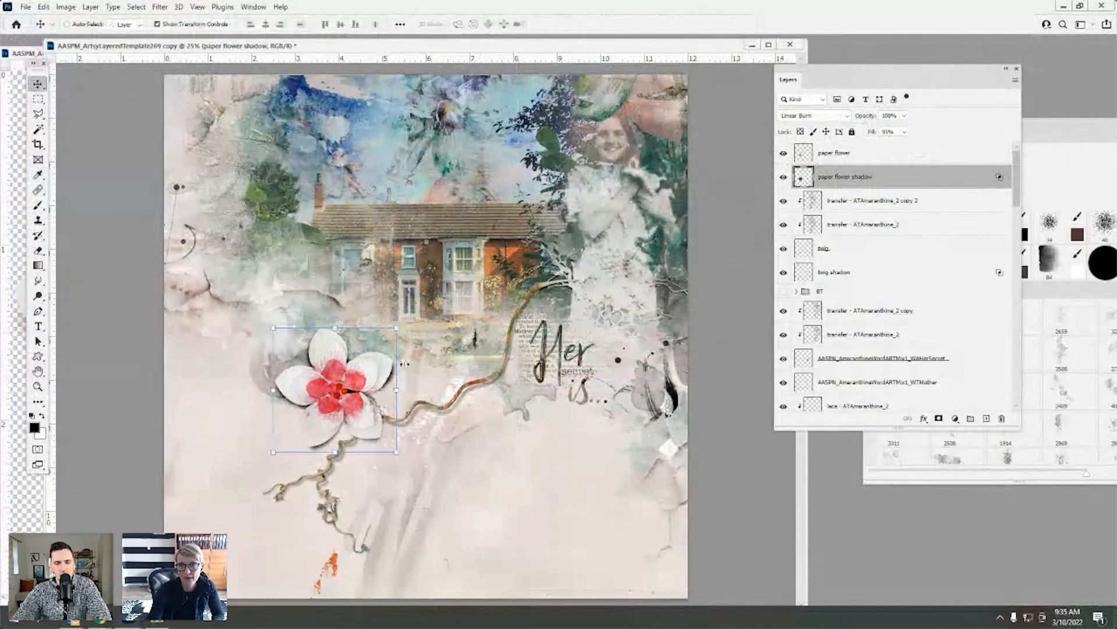
{"action": "left_click_drag", "start_coordinate": [905, 131], "coordinate": [888, 152]}
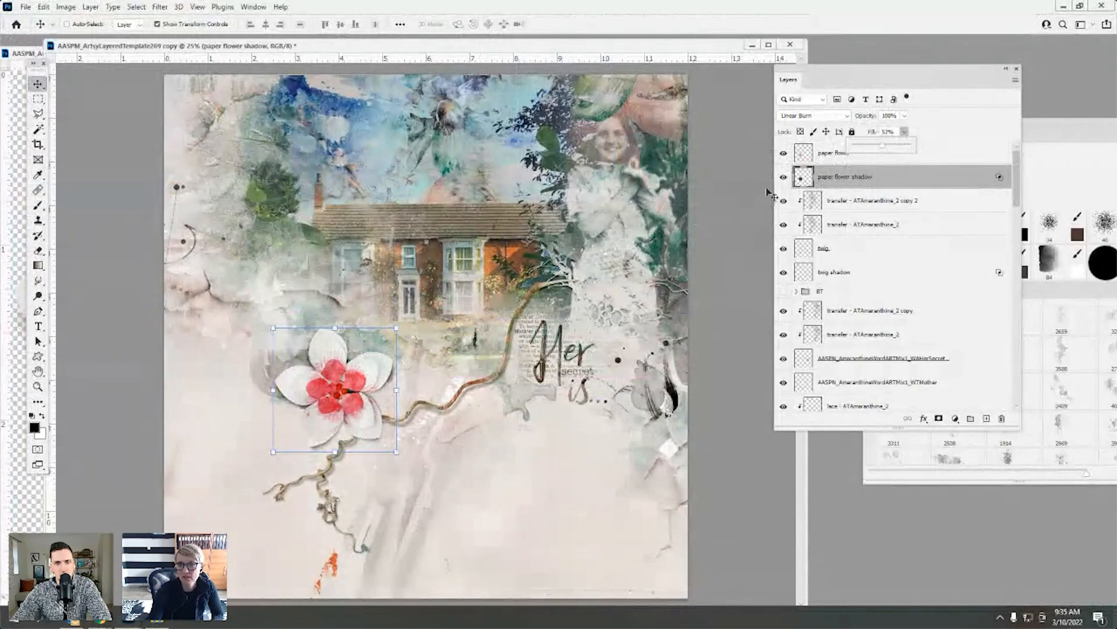
- Shift the paper flower's hue by +20 with Hue/Saturation to turn its red center orange
{"action": "left_click", "coordinate": [831, 153]}
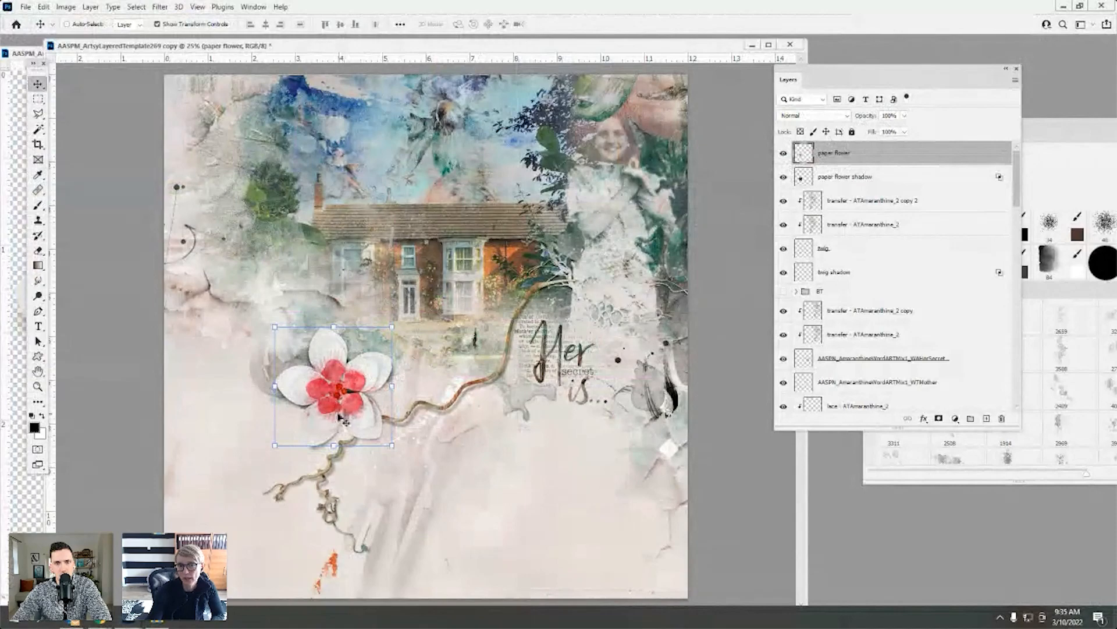
{"action": "left_click", "coordinate": [67, 8]}
{"action": "mouse_move", "coordinate": [87, 37]}
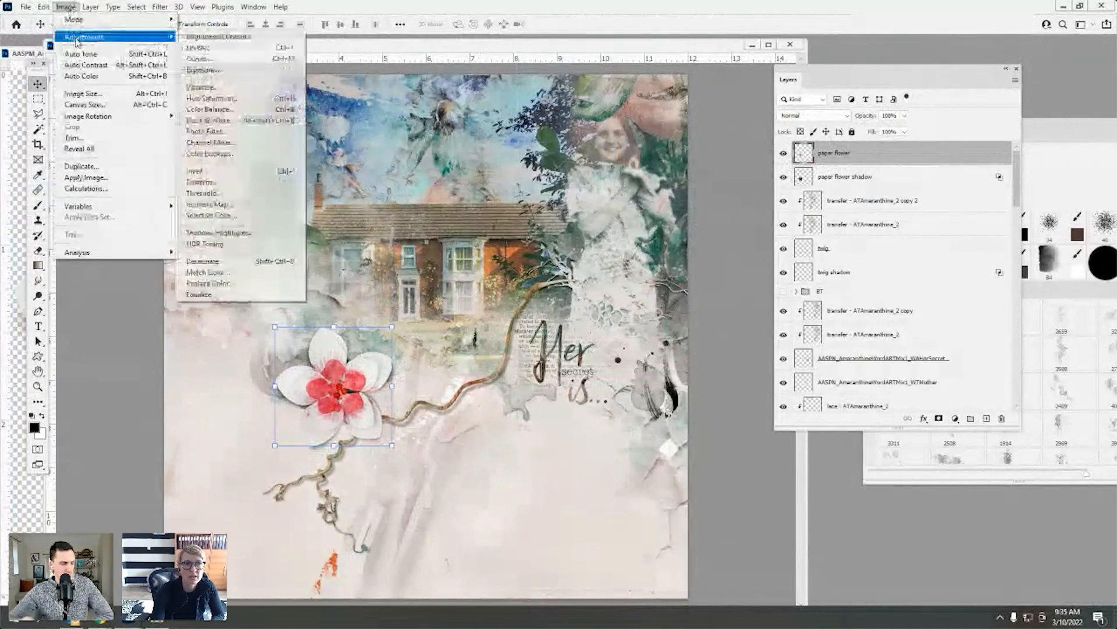
{"action": "left_click", "coordinate": [227, 98]}
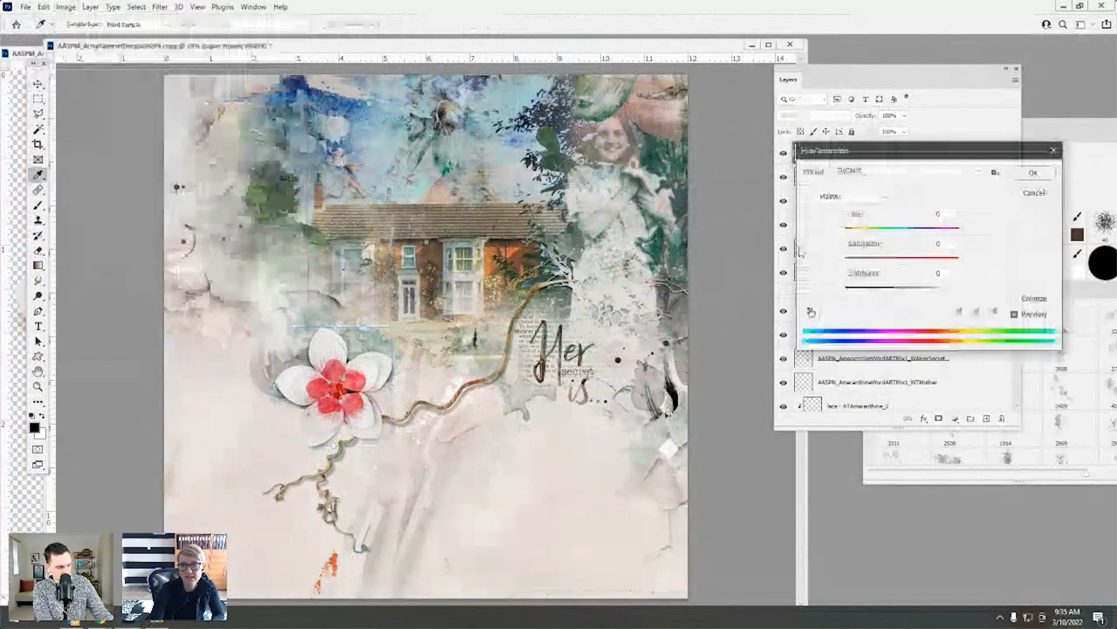
{"action": "mouse_move", "coordinate": [903, 230]}
{"action": "left_mouse_down"}
{"action": "mouse_move", "coordinate": [925, 233]}
{"action": "mouse_move", "coordinate": [914, 234]}
{"action": "left_mouse_up"}
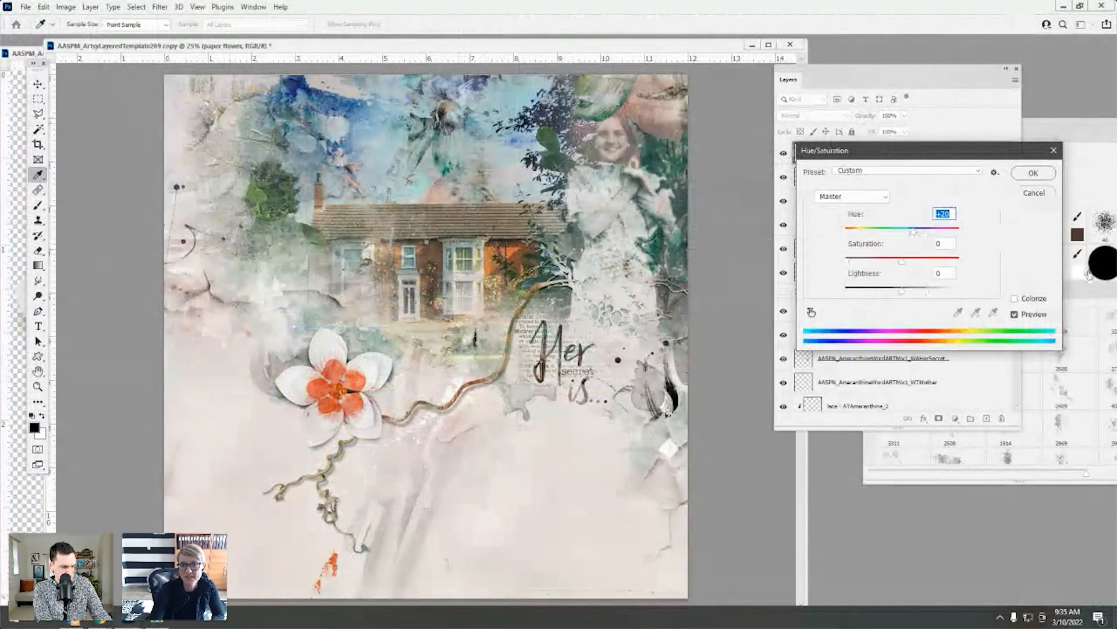
{"action": "left_click", "coordinate": [1033, 174]}
{"action": "key", "text": "v"}
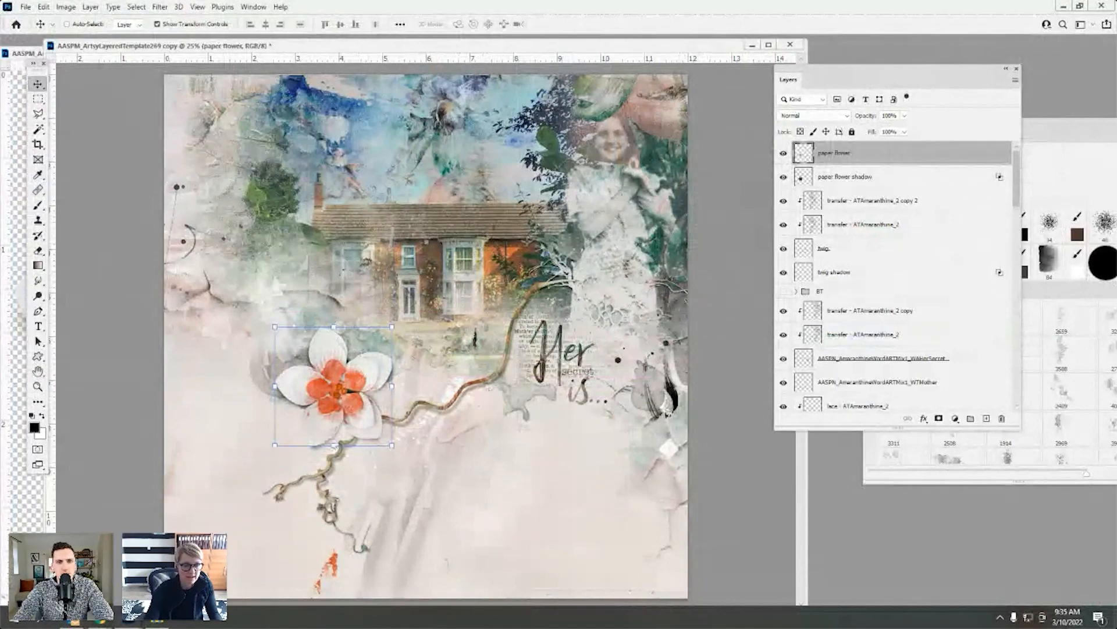
- Place the blue butterfly button from the Elements folder beside the house, scaled to about 87% and rotated about -10°
{"action": "left_click", "coordinate": [152, 623]}
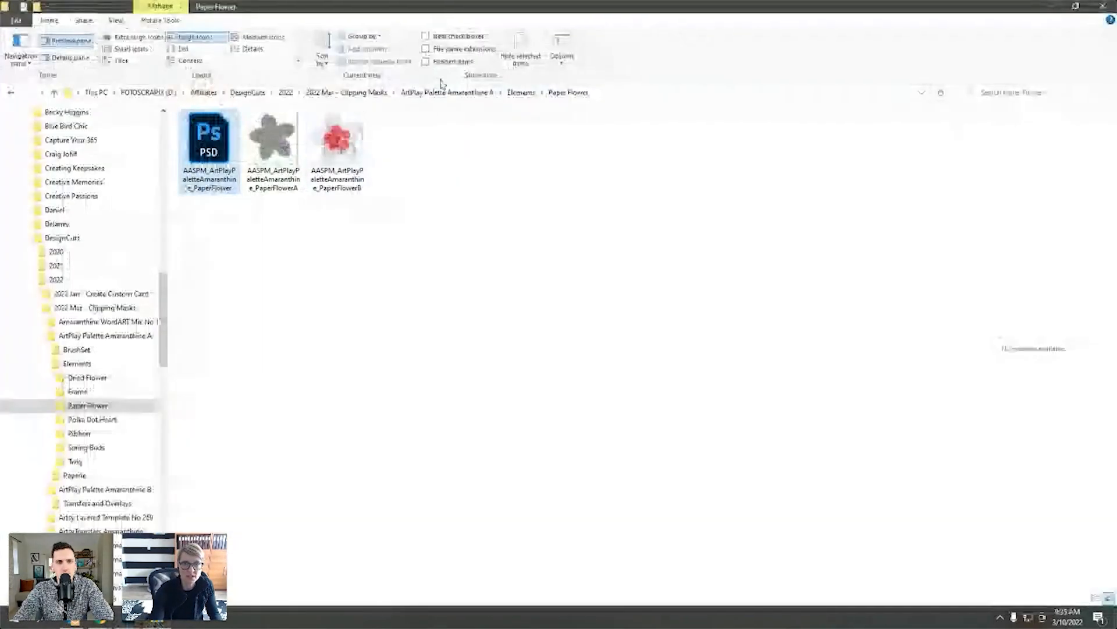
{"action": "left_click", "coordinate": [522, 92]}
{"action": "left_click", "coordinate": [256, 506]}
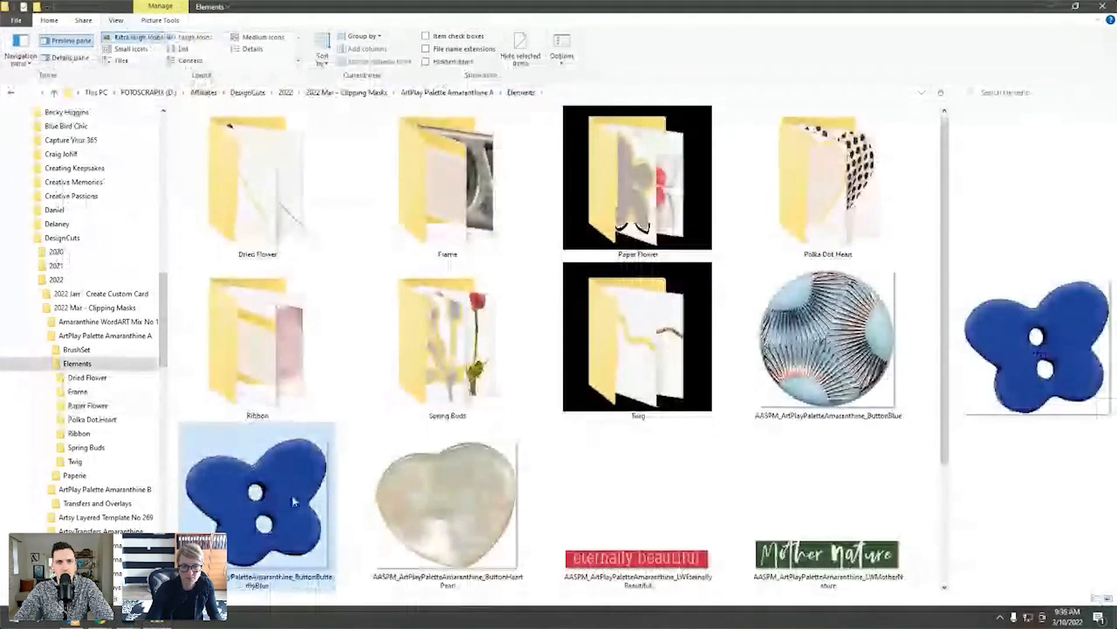
{"action": "left_click_drag", "start_coordinate": [257, 503], "coordinate": [283, 252]}
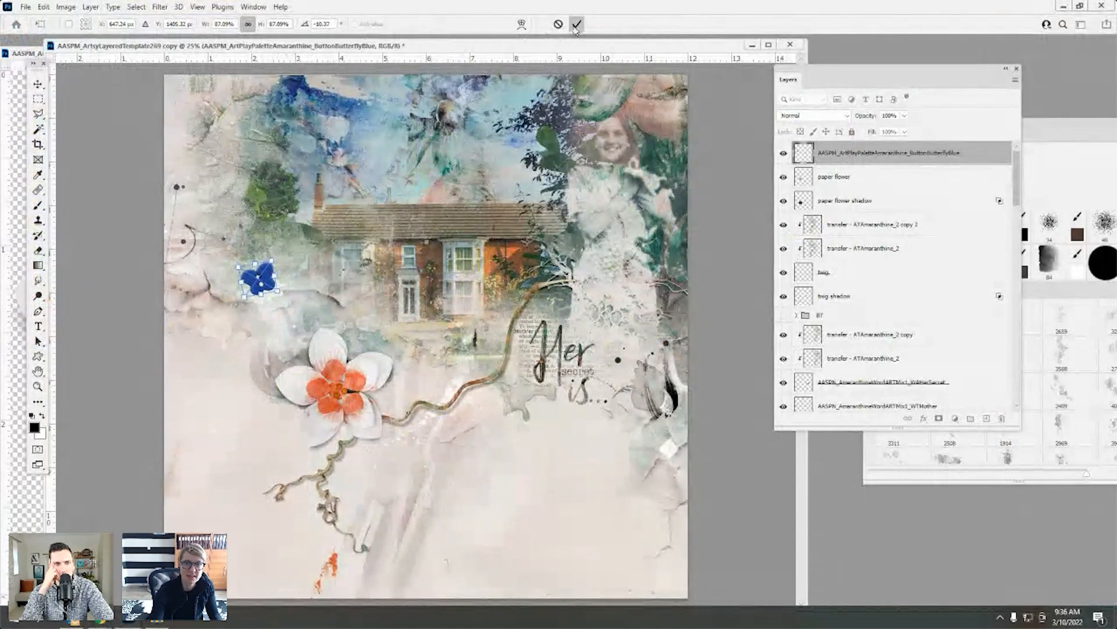
{"action": "left_click", "coordinate": [576, 25]}
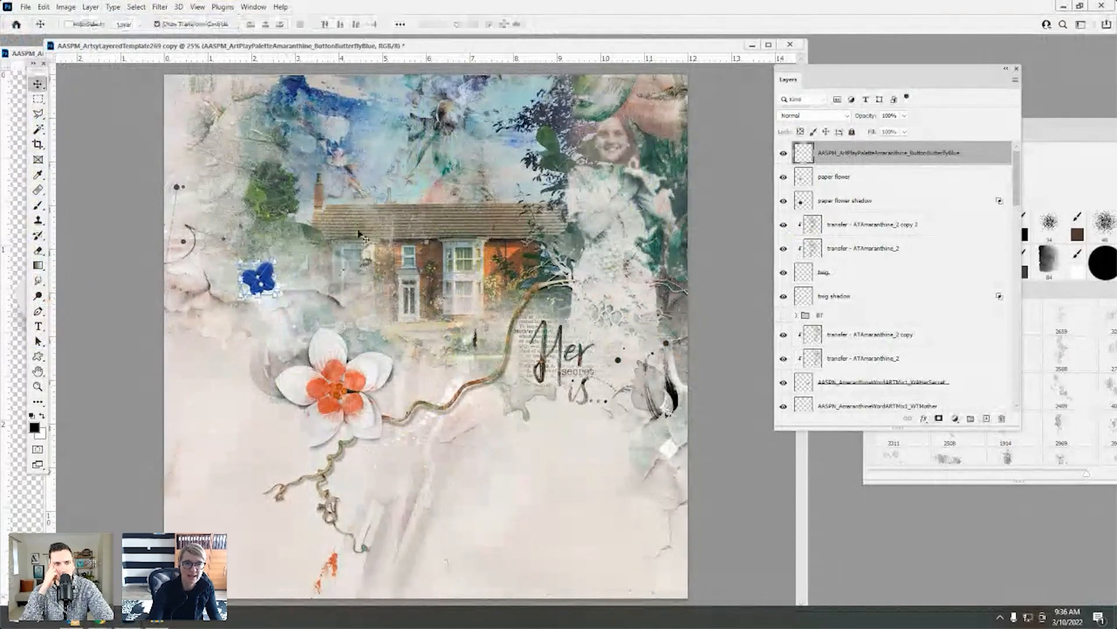
- Add a drop shadow to the butterfly button with a distance of 7 px and a size of 7 px
{"action": "left_click", "coordinate": [90, 7]}
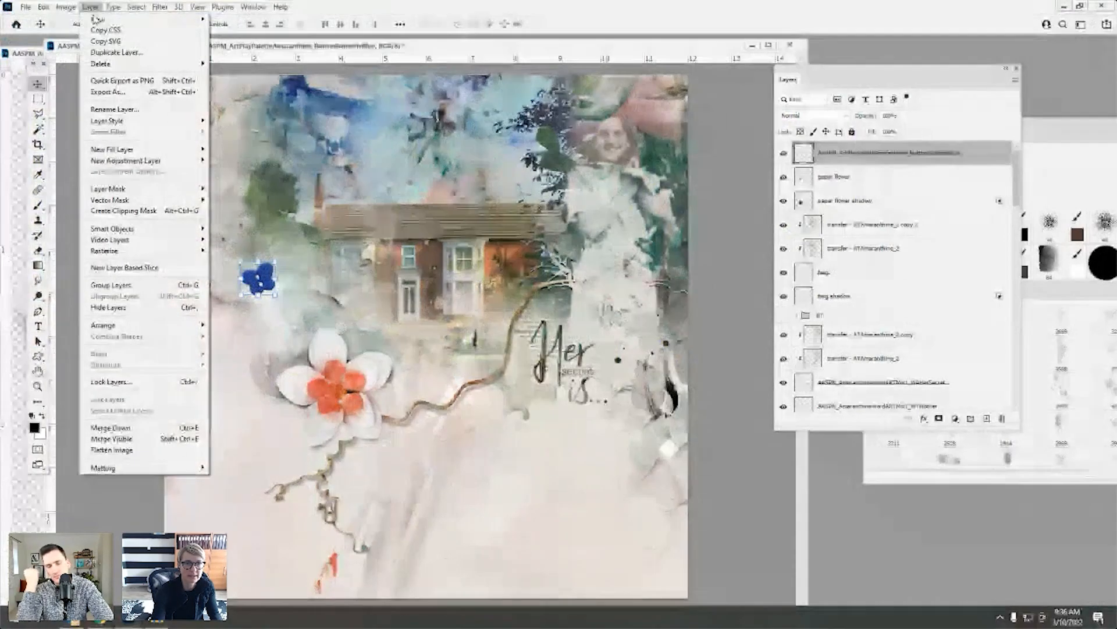
{"action": "mouse_move", "coordinate": [116, 121]}
{"action": "left_click", "coordinate": [239, 239]}
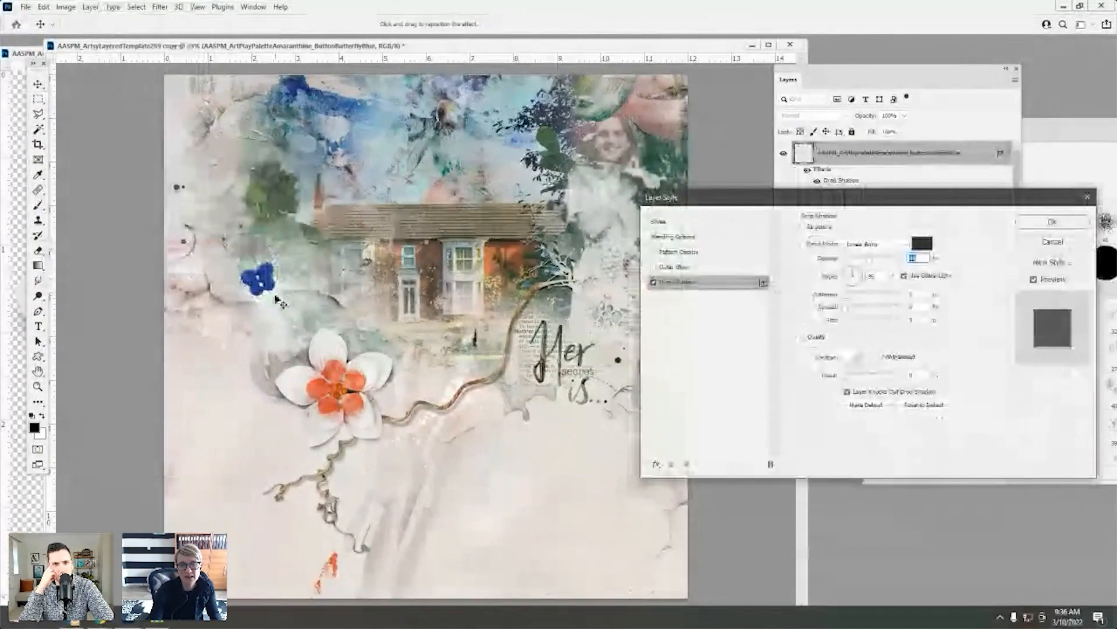
{"action": "left_click_drag", "start_coordinate": [915, 296], "coordinate": [900, 295]}
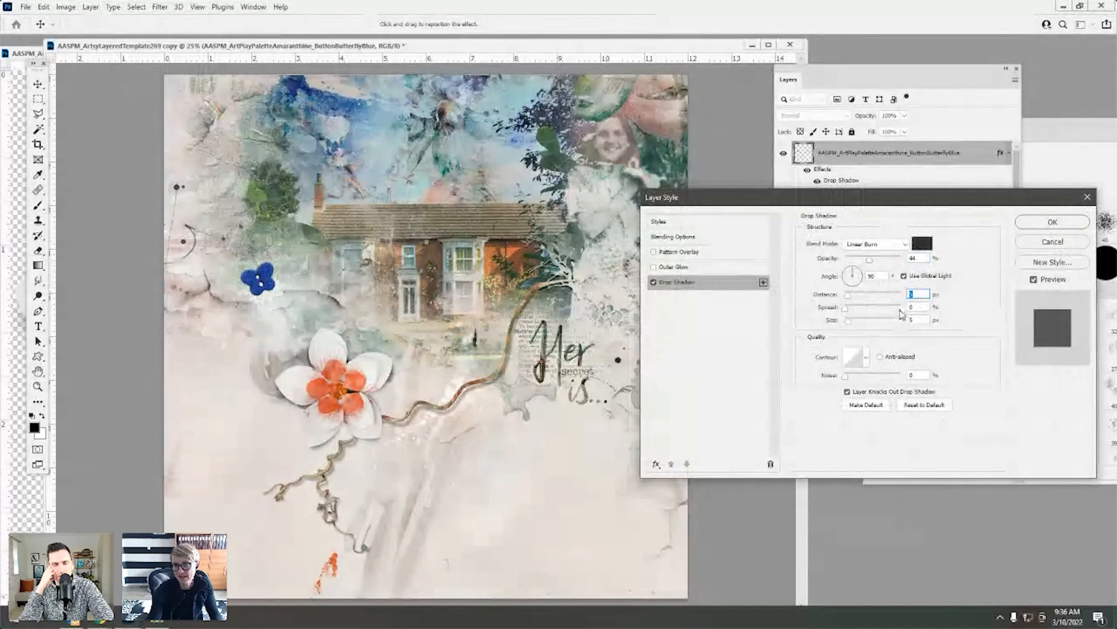
{"action": "type", "text": "7"}
{"action": "key", "text": "Tab"}
{"action": "key", "text": "Tab"}
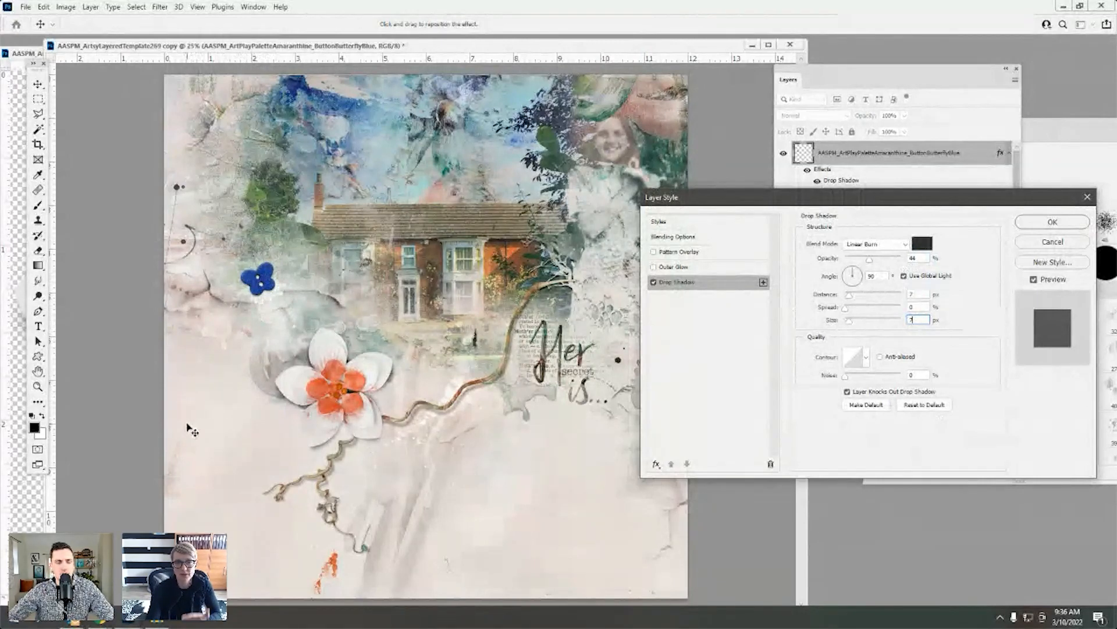
- Set the butterfly button's drop shadow angle to 120° and apply the layer style
{"action": "mouse_move", "coordinate": [851, 298]}
{"action": "left_mouse_down"}
{"action": "mouse_move", "coordinate": [887, 299]}
{"action": "mouse_move", "coordinate": [856, 298]}
{"action": "left_mouse_up"}
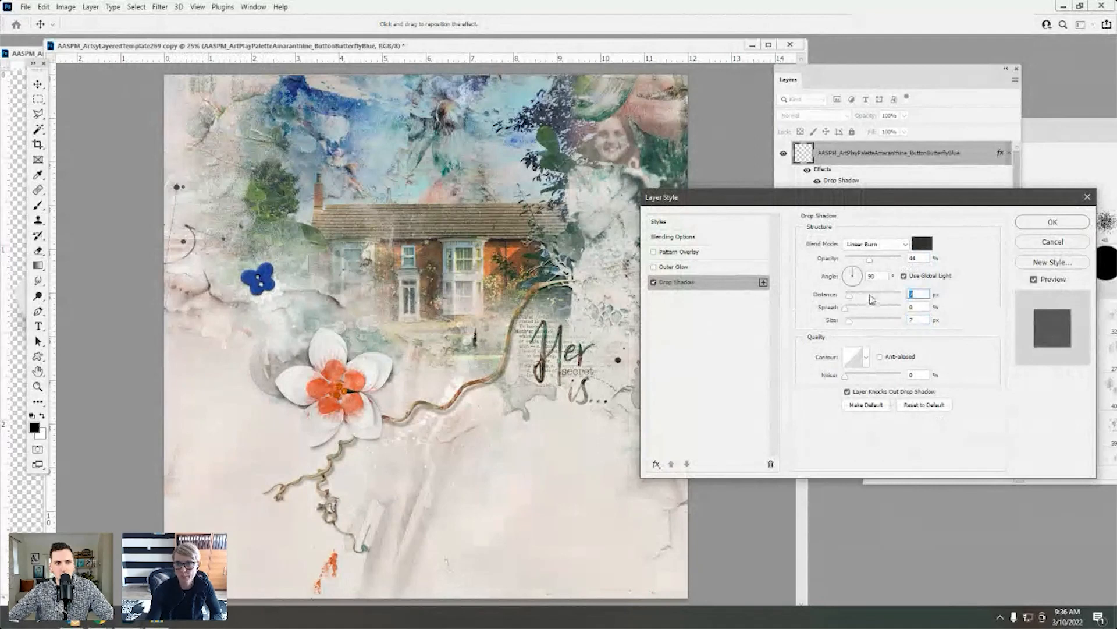
{"action": "left_click", "coordinate": [876, 275]}
{"action": "type", "text": "120"}
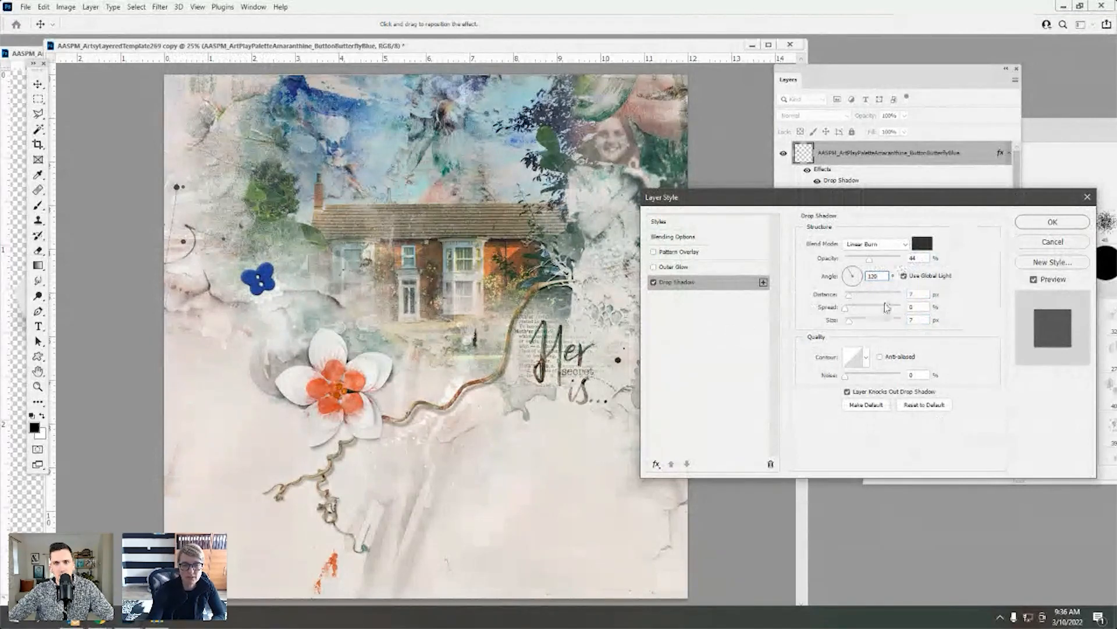
{"action": "left_click", "coordinate": [1054, 223]}
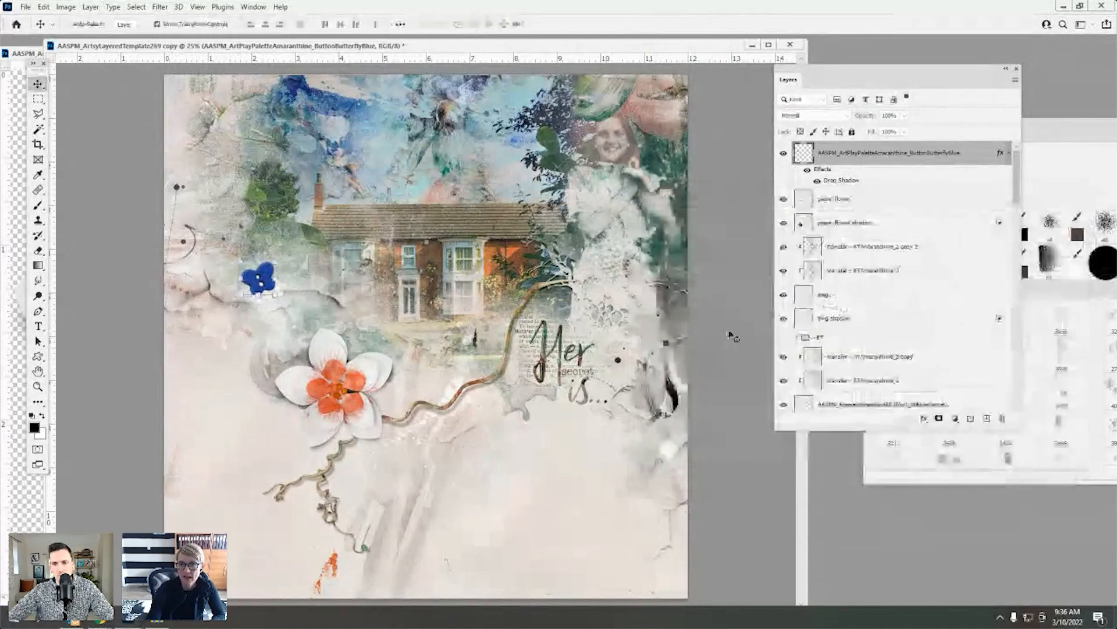
- Close the paper flower document without saving and reposition the template's document window
{"action": "left_click", "coordinate": [16, 186]}
{"action": "left_click", "coordinate": [504, 51]}
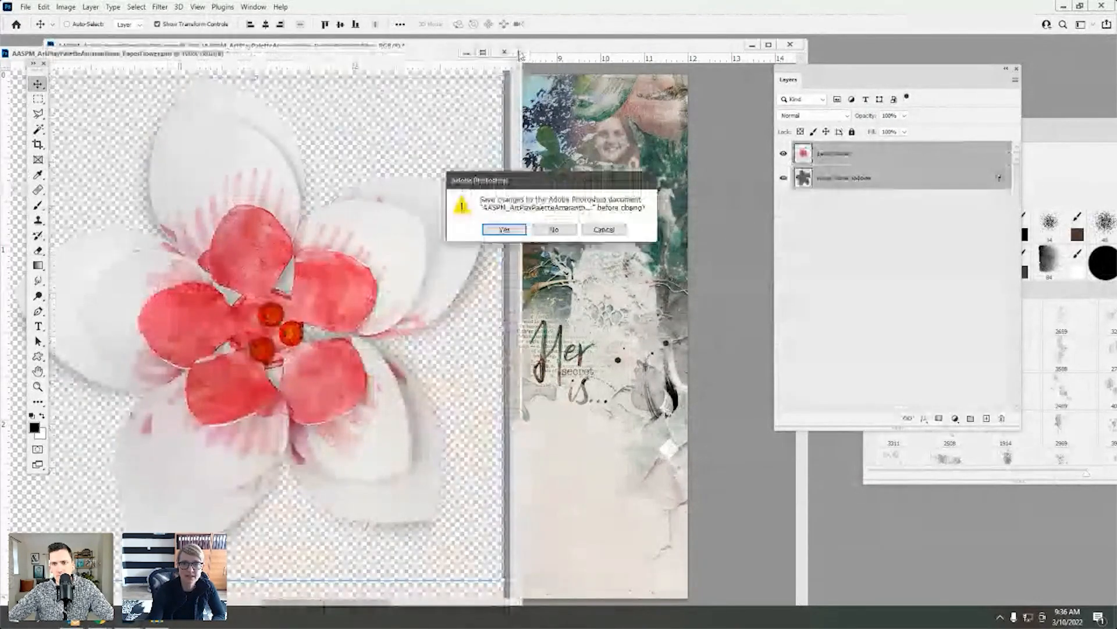
{"action": "left_click", "coordinate": [553, 229]}
{"action": "left_click_drag", "start_coordinate": [484, 51], "coordinate": [528, 59]}
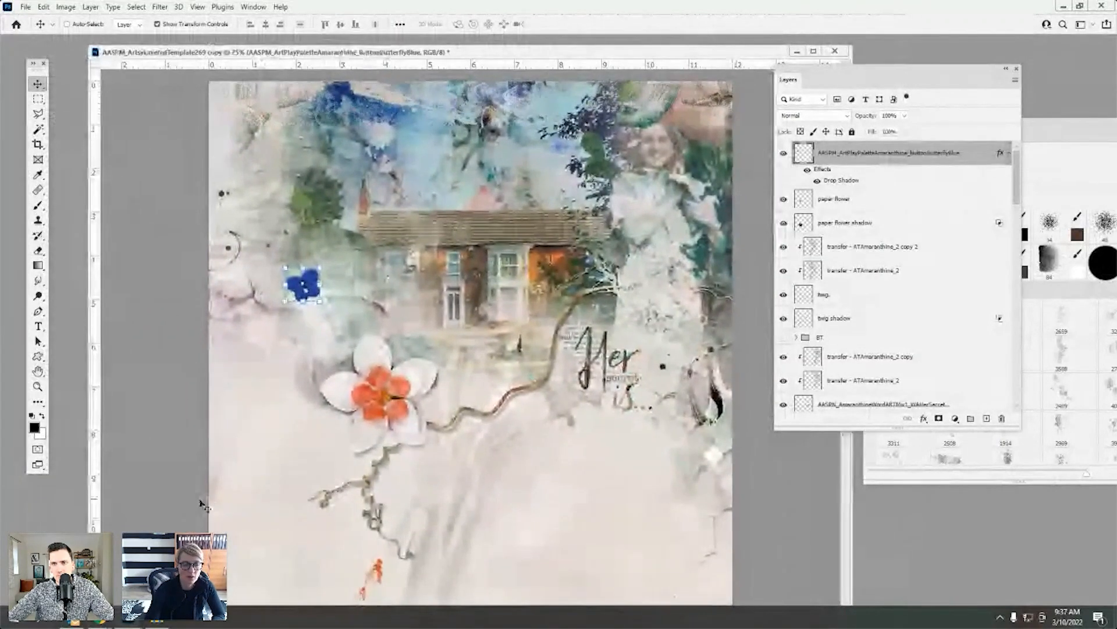
- Switch to File Explorer and open the Transfers and Overlays folder inside ArtPlay Palette Amaranthine B
{"action": "left_click", "coordinate": [160, 623]}
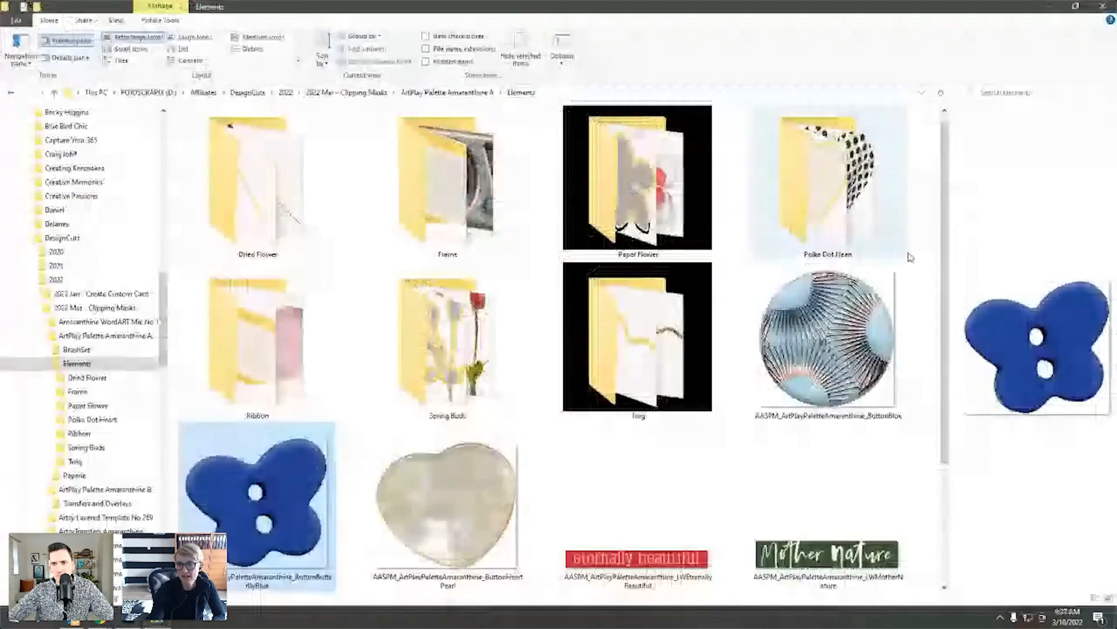
{"action": "left_click", "coordinate": [414, 94]}
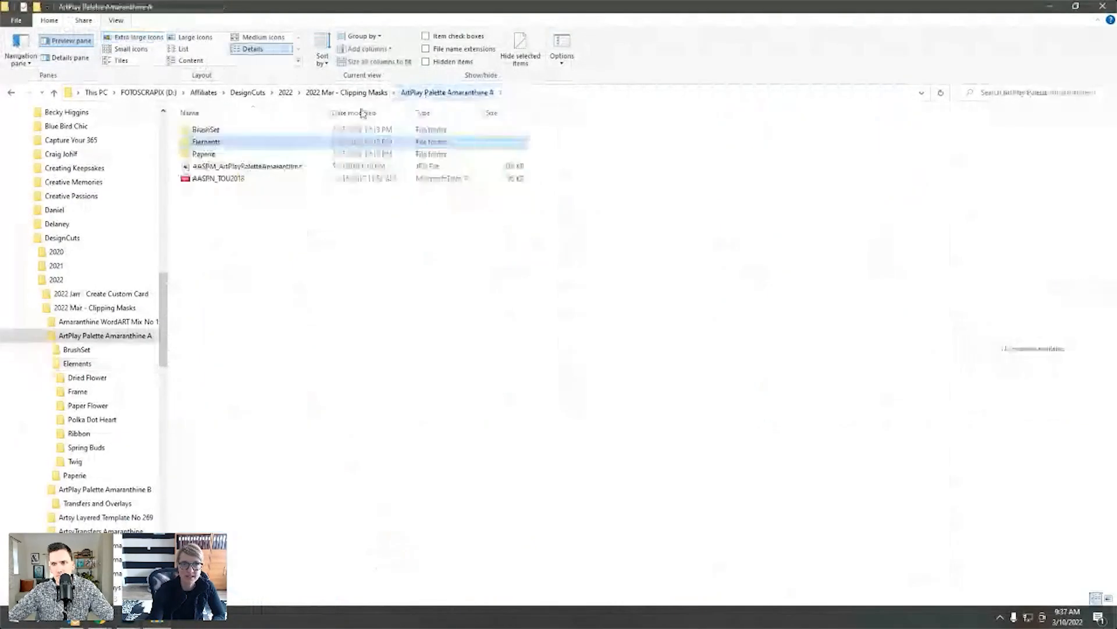
{"action": "left_click", "coordinate": [343, 94]}
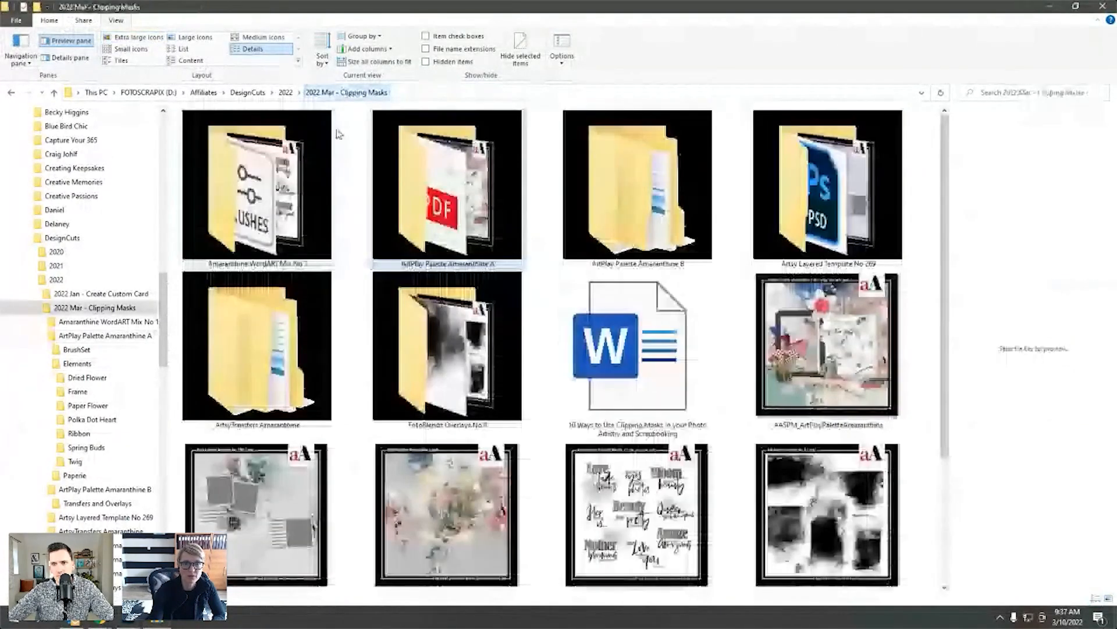
{"action": "double_click", "coordinate": [632, 215]}
{"action": "double_click", "coordinate": [251, 131]}
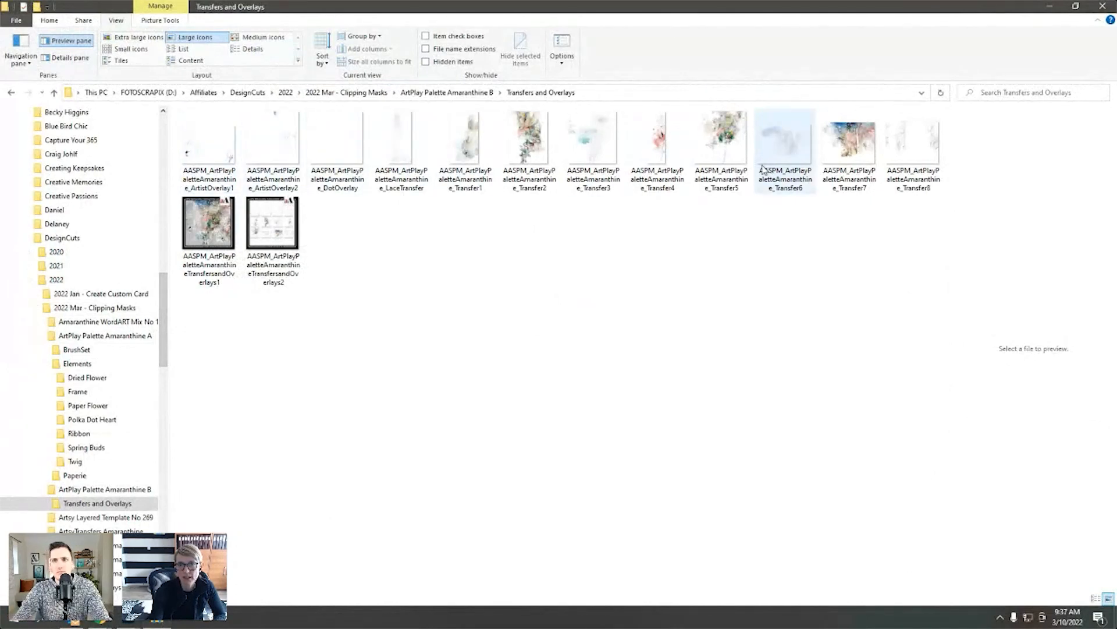
- Place ArtistOverlay2 and Transfer5 from the Transfers and Overlays folder into the template above the butterfly button
{"action": "left_click", "coordinate": [723, 149]}
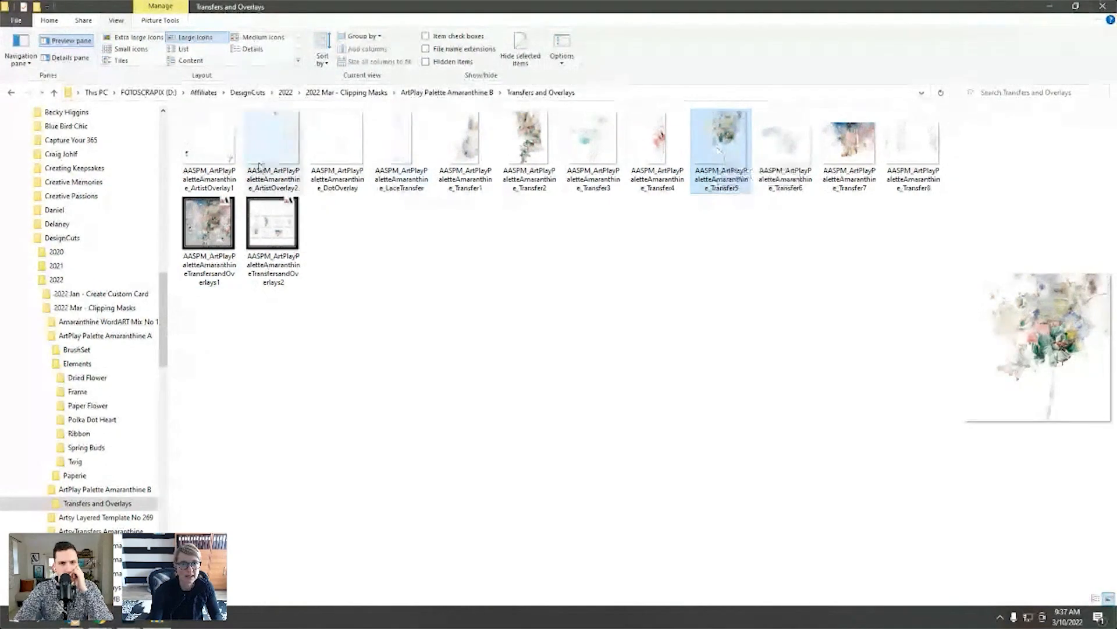
{"action": "left_click", "coordinate": [274, 151], "text": "ctrl"}
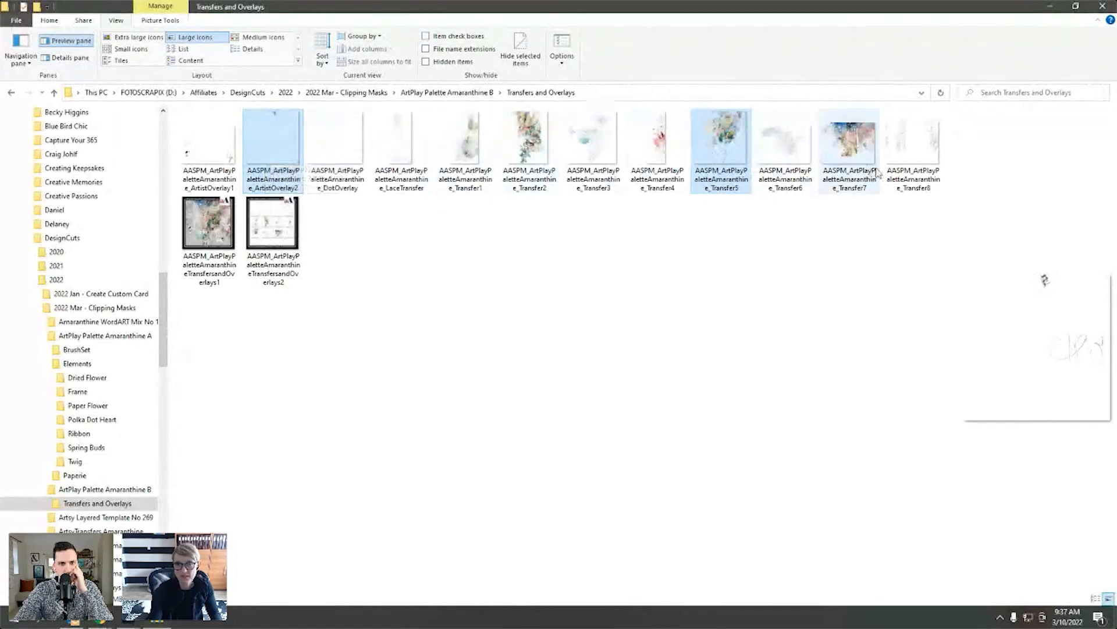
{"action": "left_click_drag", "start_coordinate": [279, 146], "coordinate": [101, 522]}
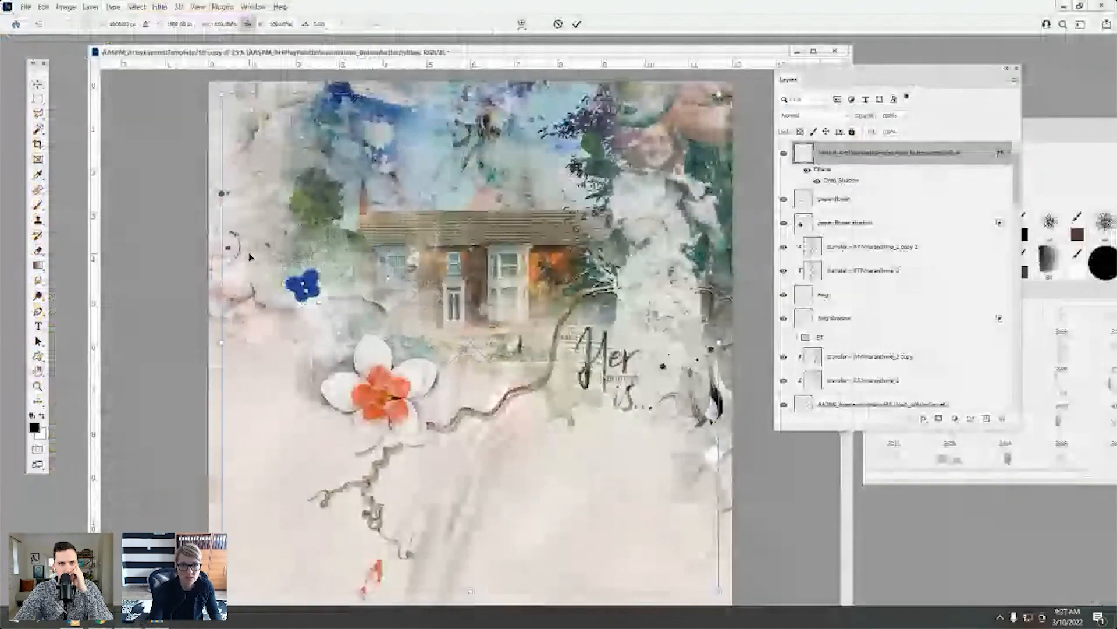
{"action": "left_click", "coordinate": [577, 24]}
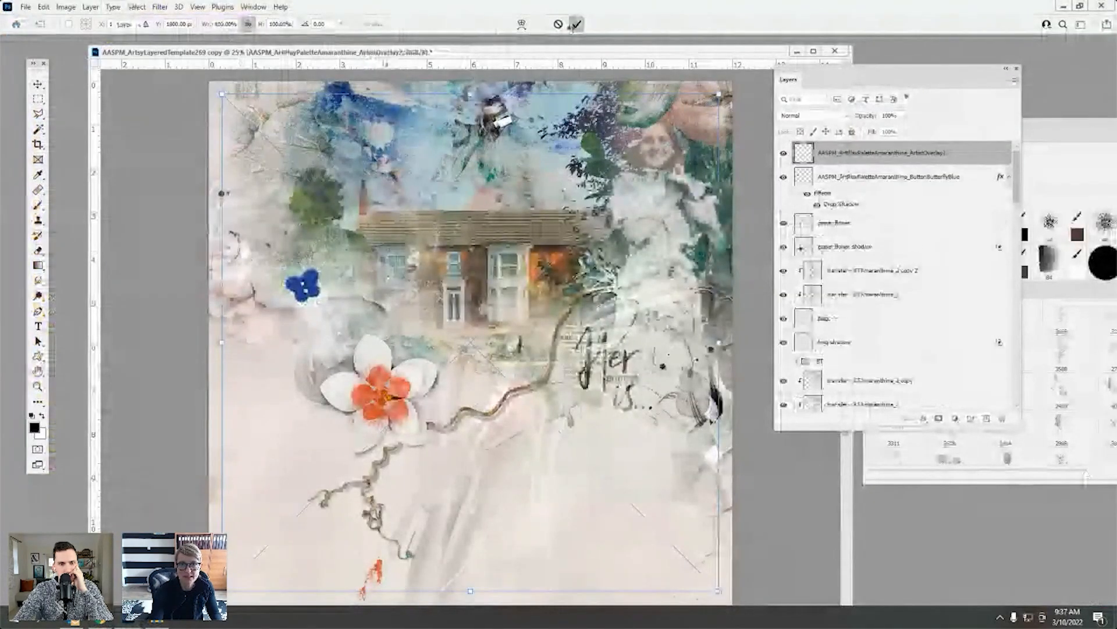
{"action": "left_click", "coordinate": [577, 24]}
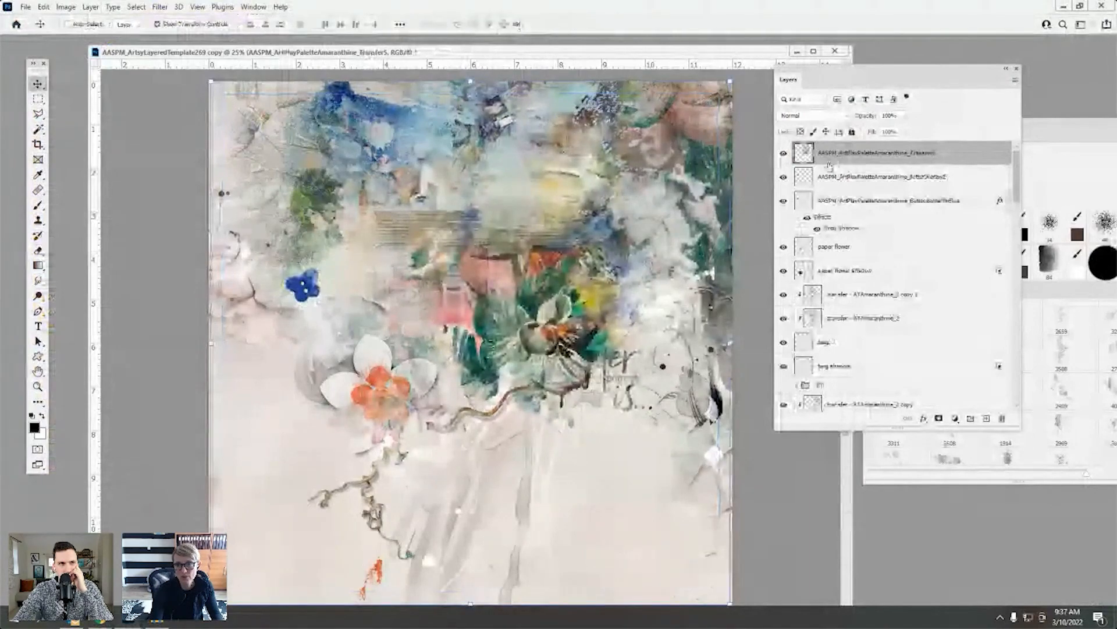
- Clip the Transfer5 and ArtistOverlay2 layers to the butterfly button, and move Transfer5 beneath ArtistOverlay2
{"action": "left_click", "coordinate": [839, 178], "text": "shift"}
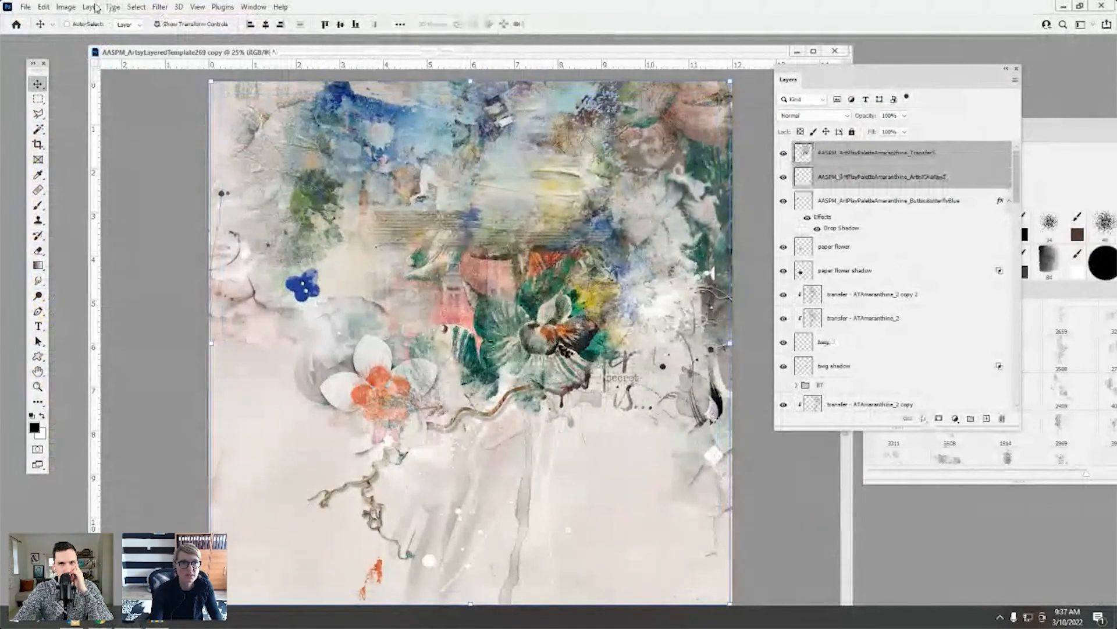
{"action": "left_click", "coordinate": [90, 7]}
{"action": "left_click", "coordinate": [139, 212]}
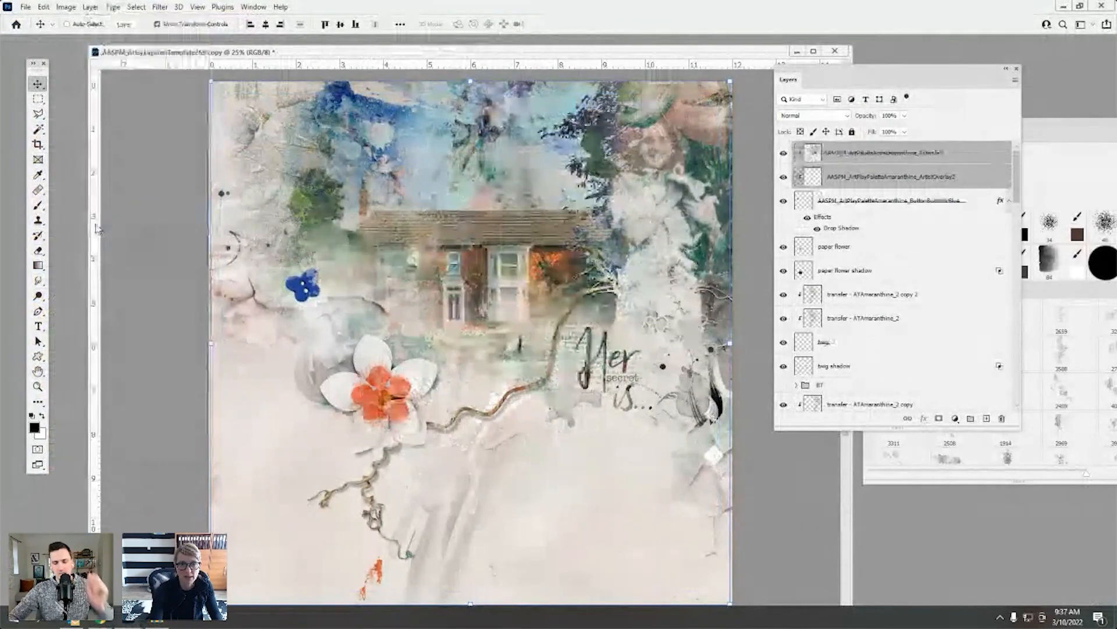
{"action": "left_click", "coordinate": [829, 177]}
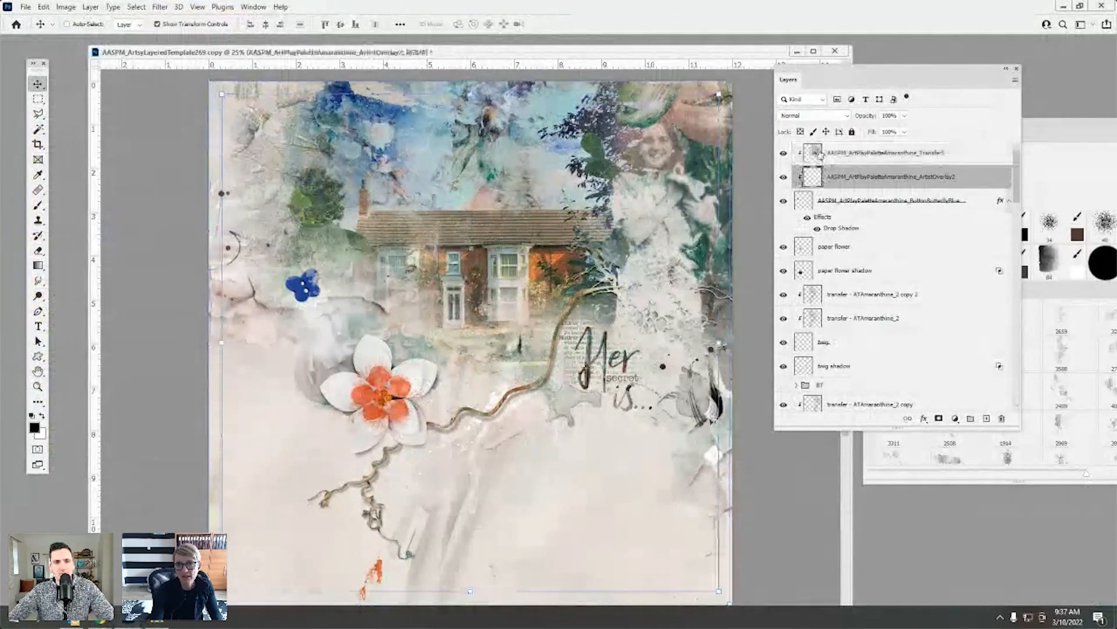
{"action": "left_click", "coordinate": [831, 154]}
{"action": "left_click_drag", "start_coordinate": [821, 152], "coordinate": [825, 188]}
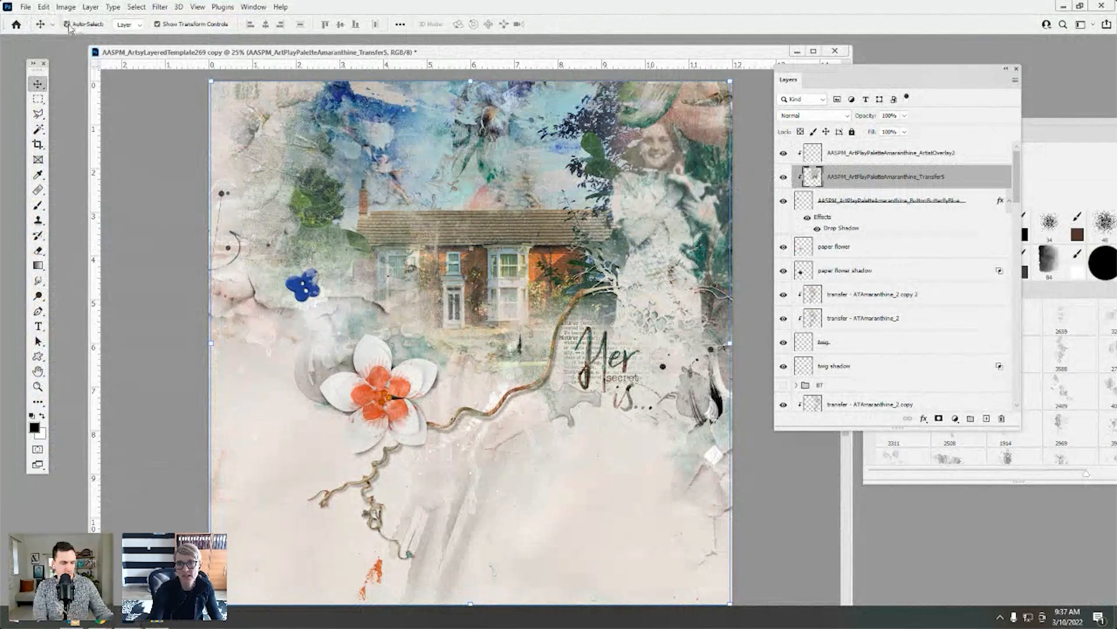
- Try Auto-Select by picking layers directly on the canvas at the tree photo and the "Her" word art
{"action": "left_click", "coordinate": [319, 195]}
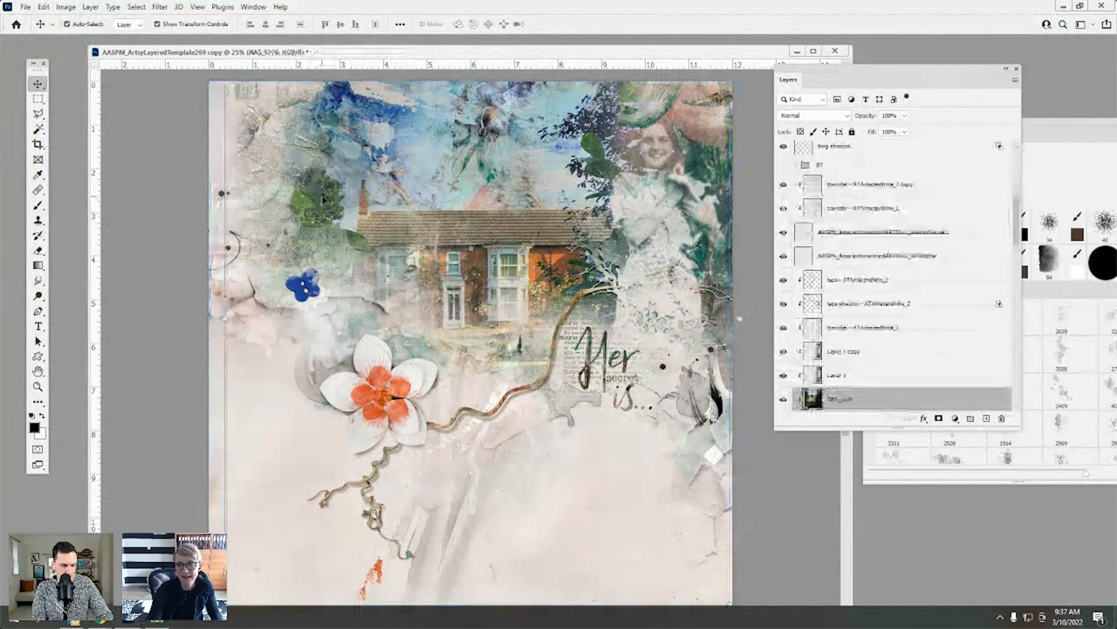
{"action": "left_click", "coordinate": [608, 364]}
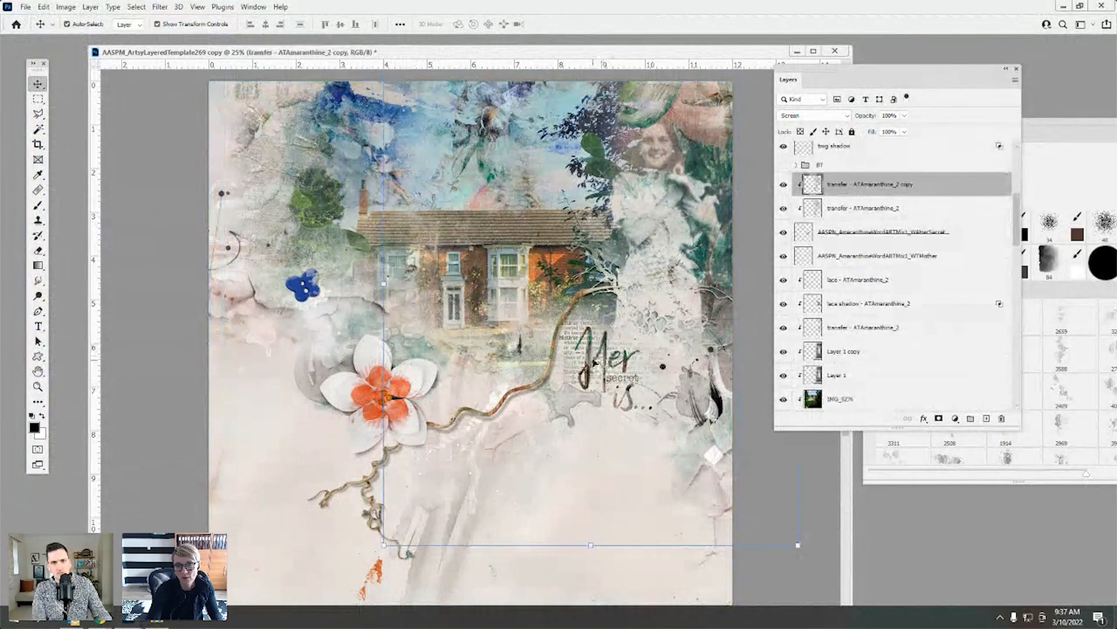
{"action": "left_click", "coordinate": [593, 372]}
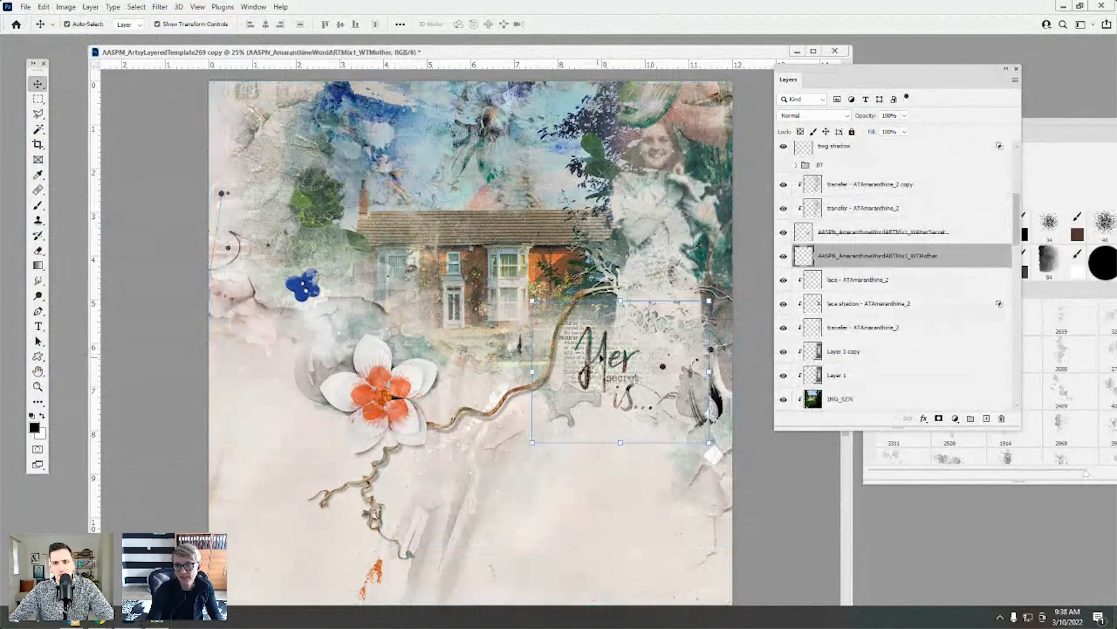
{"action": "left_click", "coordinate": [594, 356]}
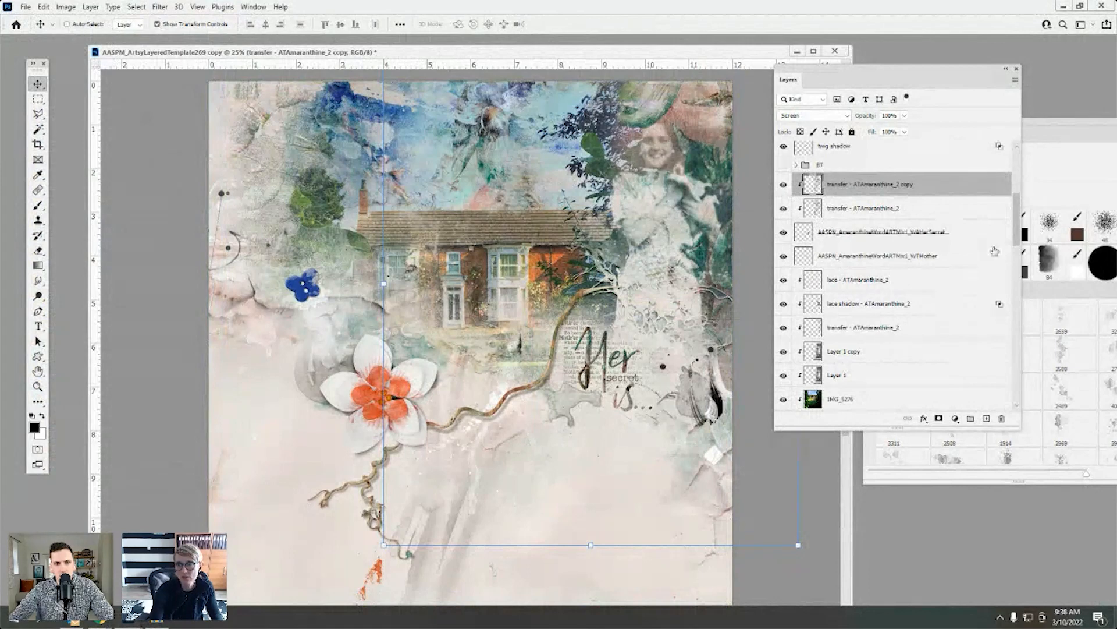
- Reposition the clipped Transfer5 layer over the butterfly button, scaled to about 82% and rotated about -34°
{"action": "left_click_drag", "start_coordinate": [1020, 235], "coordinate": [1026, 195]}
{"action": "left_click", "coordinate": [310, 281], "text": "ctrl"}
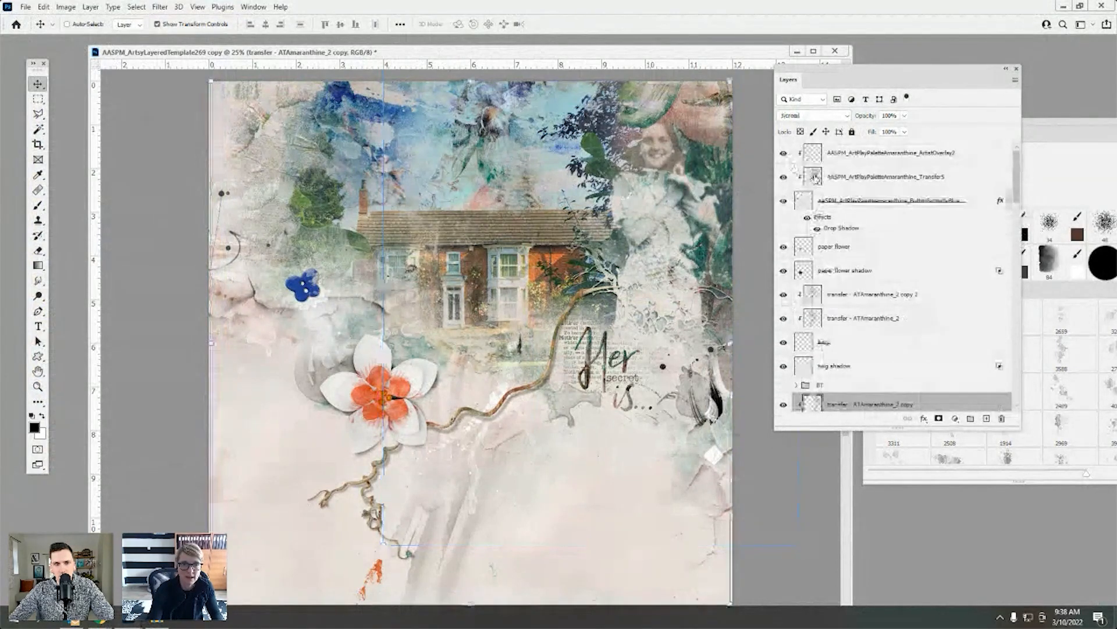
{"action": "left_click_drag", "start_coordinate": [311, 282], "coordinate": [218, 267]}
{"action": "key", "text": "ctrl+t"}
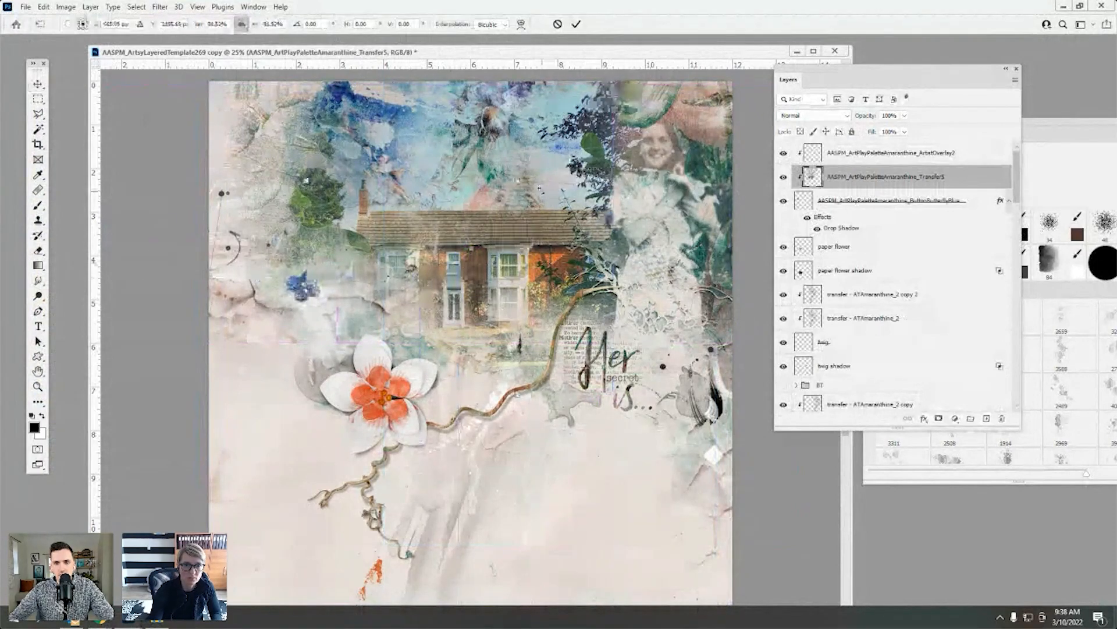
{"action": "left_click_drag", "start_coordinate": [385, 241], "coordinate": [421, 173]}
{"action": "left_click_drag", "start_coordinate": [425, 180], "coordinate": [503, 137]}
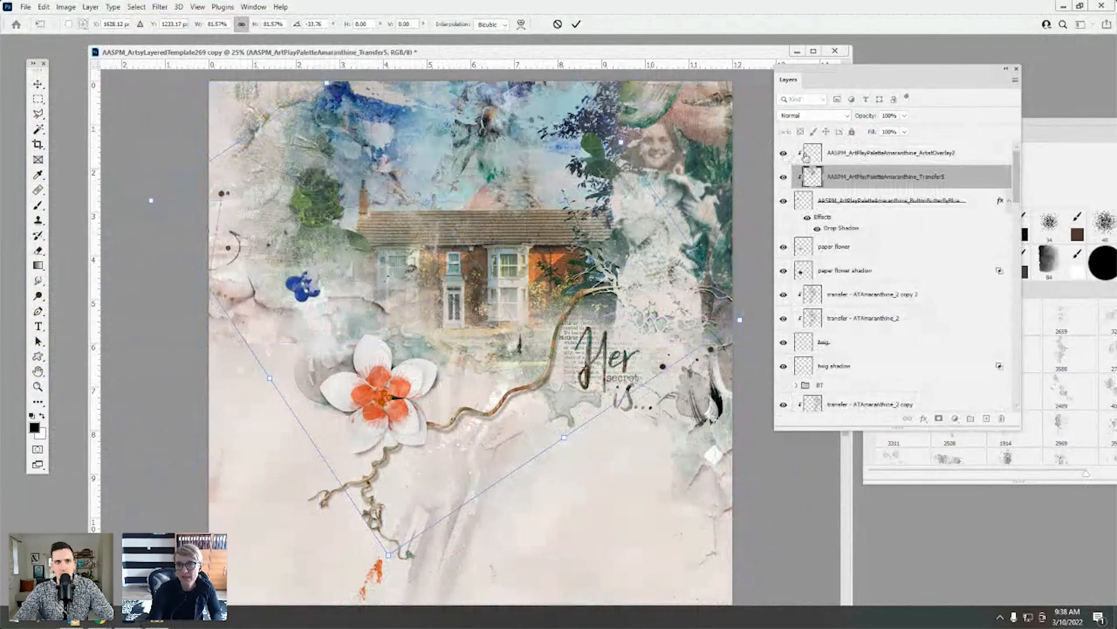
- Reposition the clipped ArtistOverlay2 layer over the butterfly button, scaled to about 63% and rotated about -88°
{"action": "left_click", "coordinate": [805, 156]}
{"action": "left_click_drag", "start_coordinate": [226, 112], "coordinate": [248, 213]}
{"action": "left_click_drag", "start_coordinate": [298, 319], "coordinate": [360, 291]}
{"action": "key", "text": "ctrl+t"}
{"action": "left_click_drag", "start_coordinate": [290, 124], "coordinate": [442, 303]}
{"action": "left_click_drag", "start_coordinate": [384, 169], "coordinate": [529, 284]}
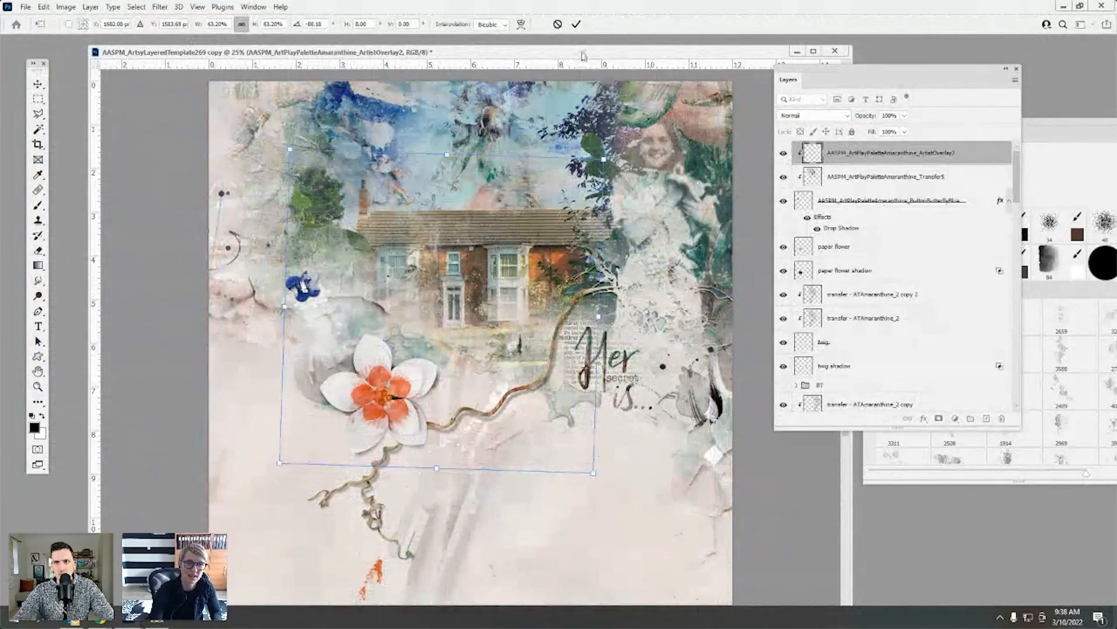
{"action": "left_click", "coordinate": [576, 26]}
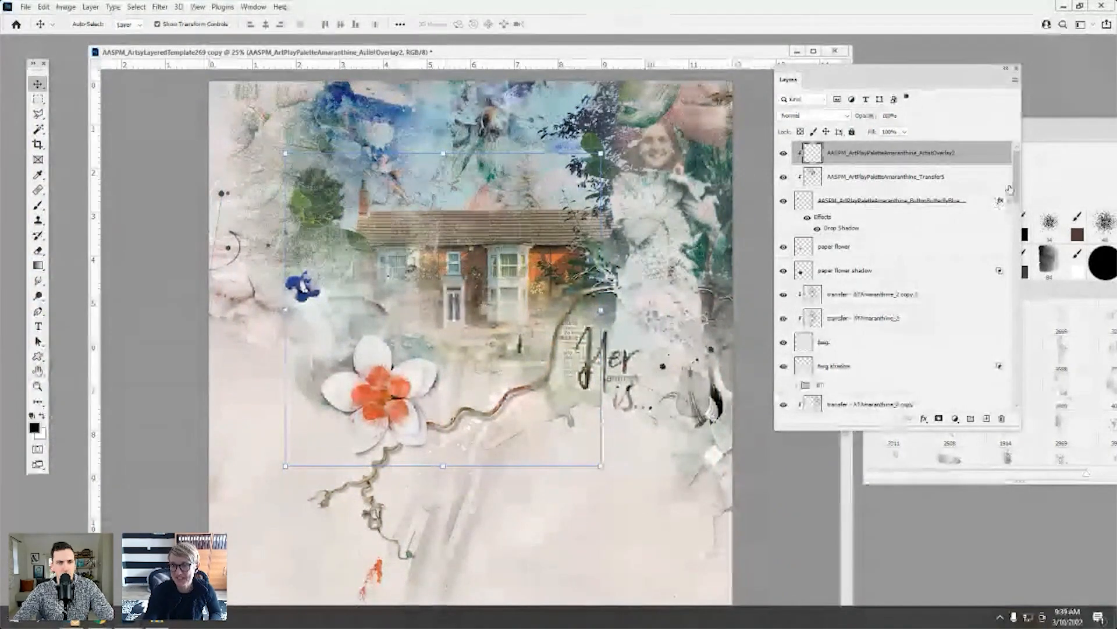
- Add a blank layer directly above the SolidPaper3 layer, activate the Brush tool and show the AASPM_ArtPlayPaletteAmaranthineLARGE brush set
{"action": "scroll", "coordinate": [1010, 189], "scroll_direction": "down", "scroll_amount": 5}
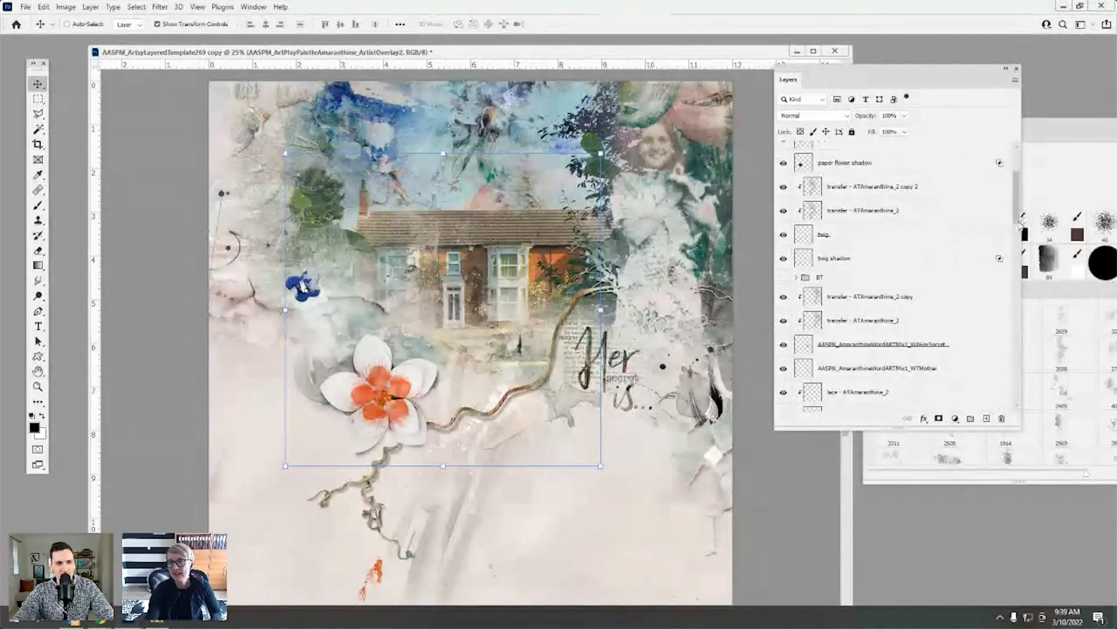
{"action": "scroll", "coordinate": [1020, 218], "scroll_direction": "down", "scroll_amount": 10}
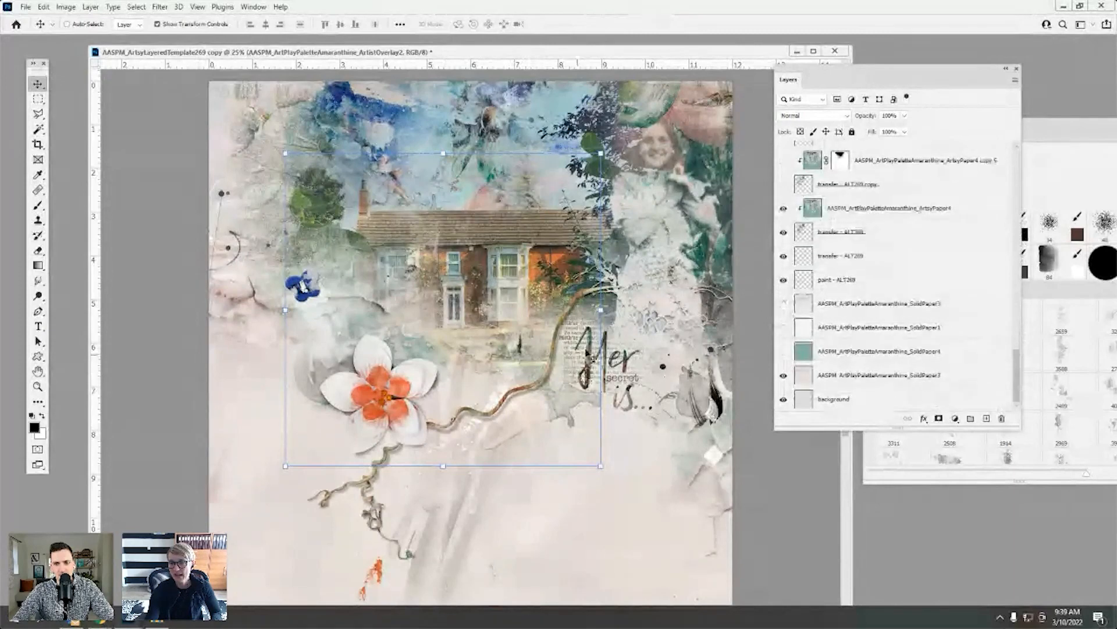
{"action": "left_click", "coordinate": [805, 303]}
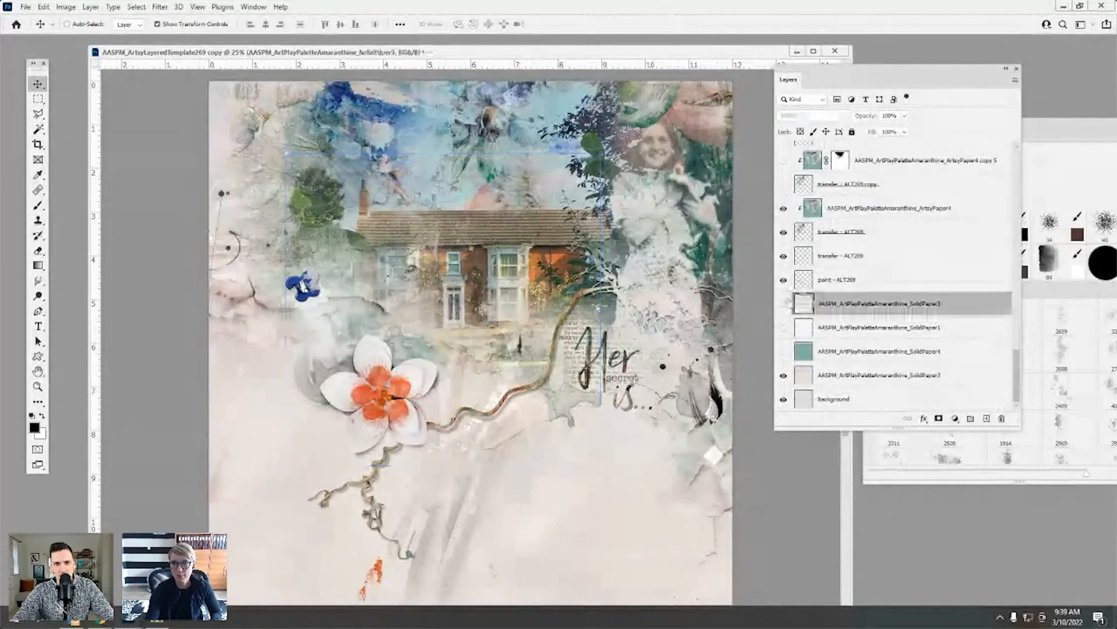
{"action": "left_click", "coordinate": [986, 418]}
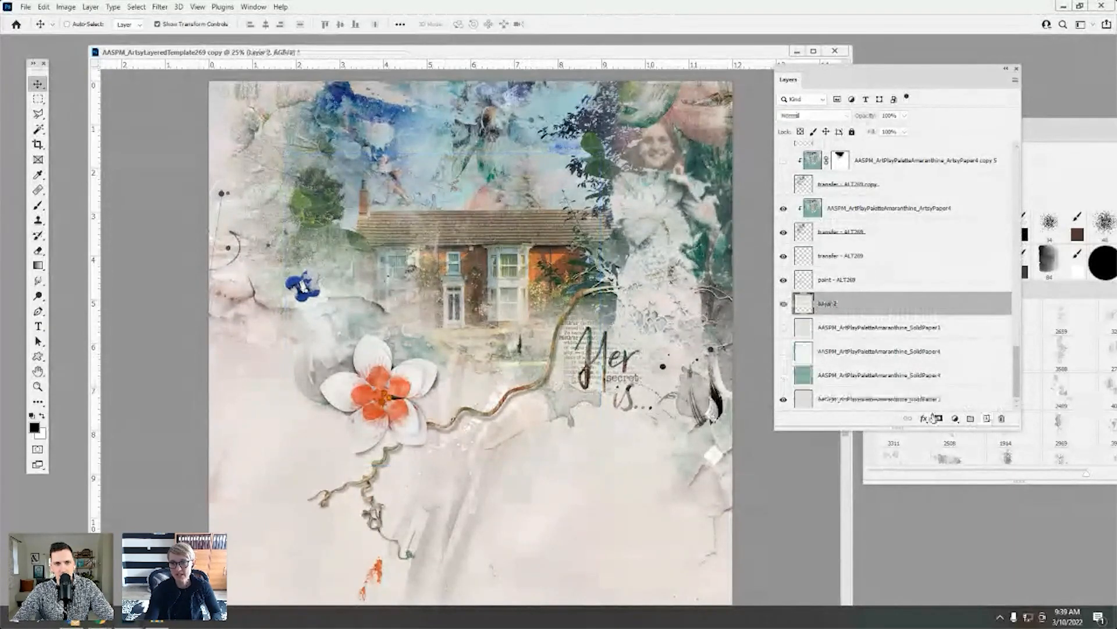
{"action": "left_click", "coordinate": [38, 207]}
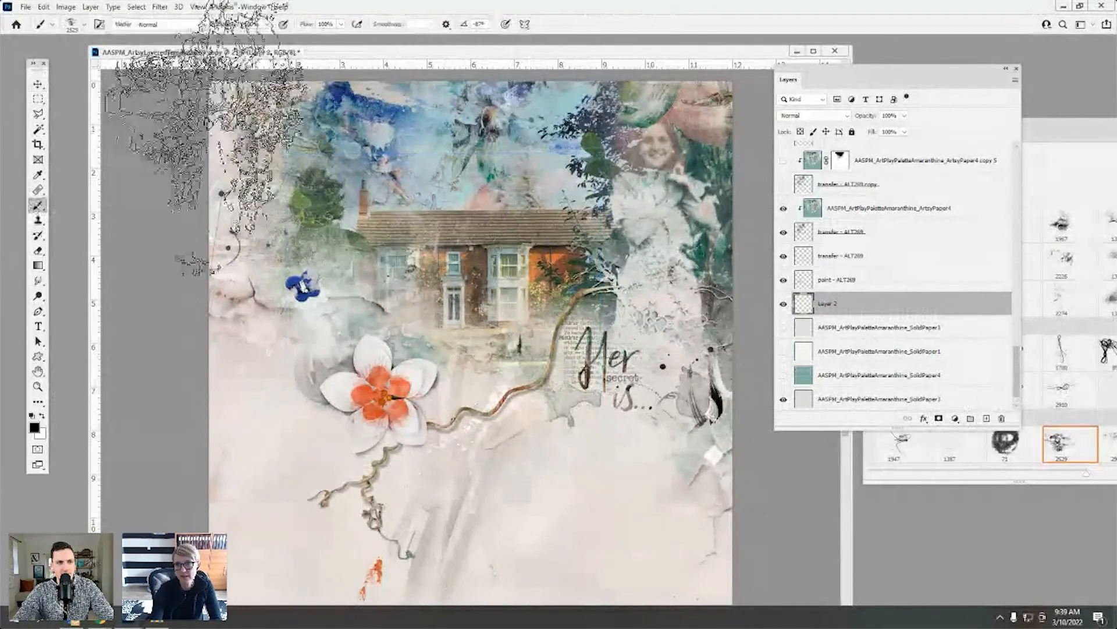
{"action": "mouse_move", "coordinate": [1051, 133]}
{"action": "left_mouse_down"}
{"action": "mouse_move", "coordinate": [993, 140]}
{"action": "mouse_move", "coordinate": [993, 123]}
{"action": "left_mouse_up"}
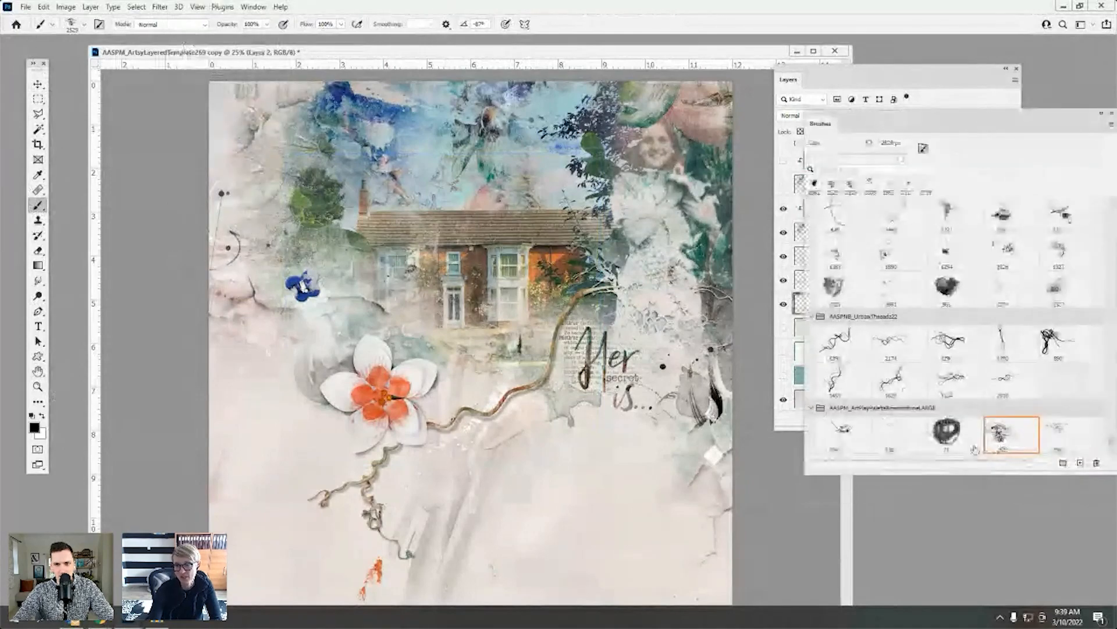
{"action": "scroll", "coordinate": [1113, 446], "scroll_direction": "down", "scroll_amount": 3}
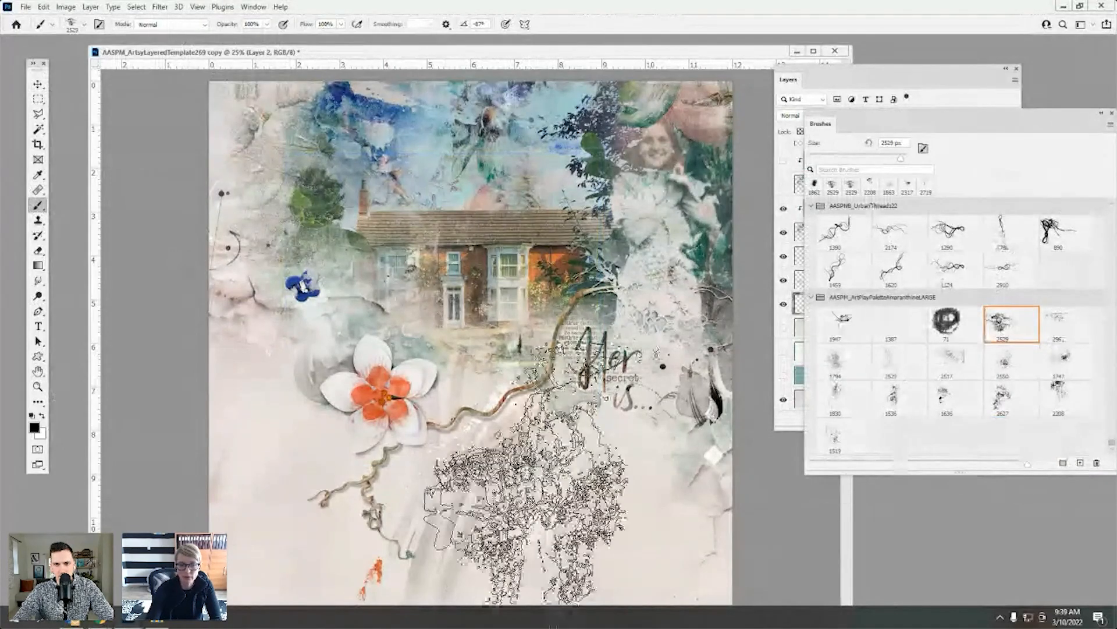
- Switch to File Explorer and open the BrushSet folder inside ArtPlay Palette Amaranthine A
{"action": "left_click", "coordinate": [158, 622]}
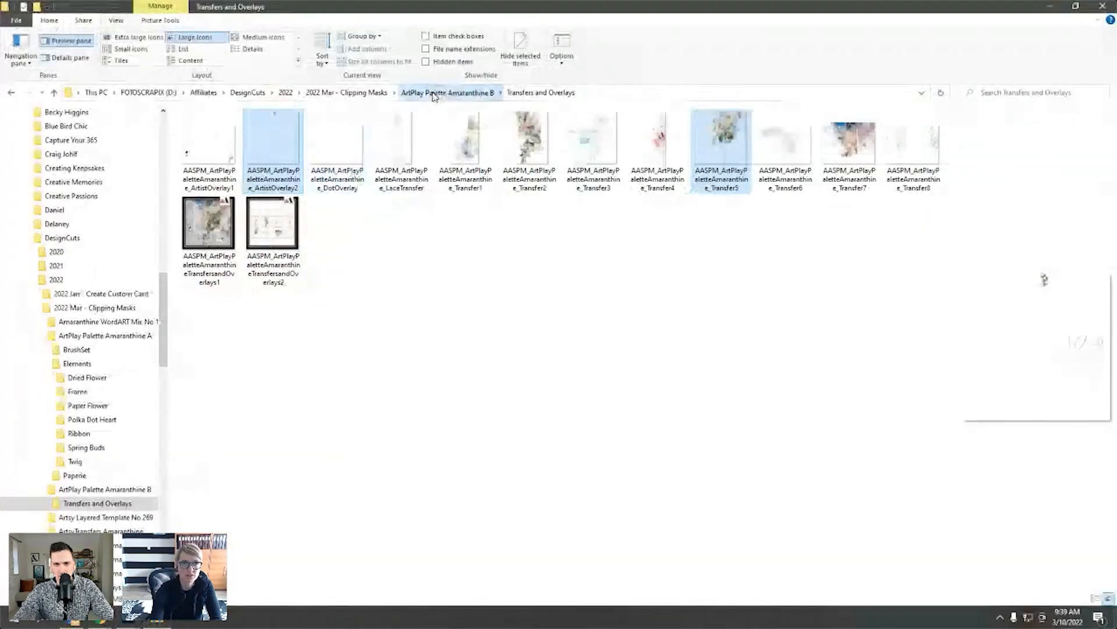
{"action": "left_click", "coordinate": [433, 93]}
{"action": "left_click", "coordinate": [366, 92]}
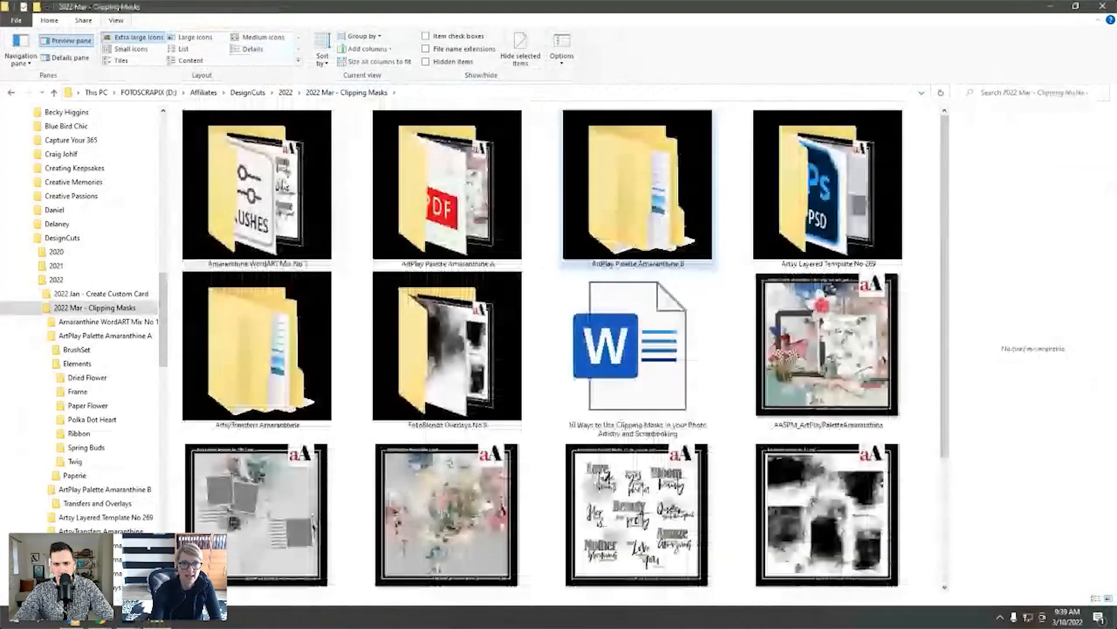
{"action": "double_click", "coordinate": [488, 200]}
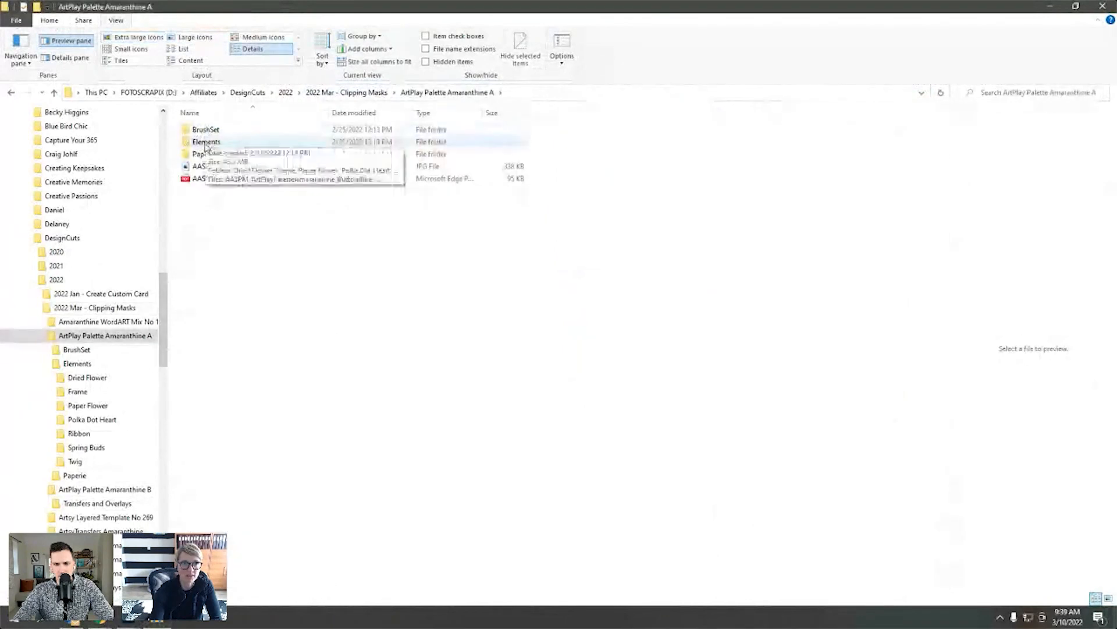
{"action": "double_click", "coordinate": [204, 130]}
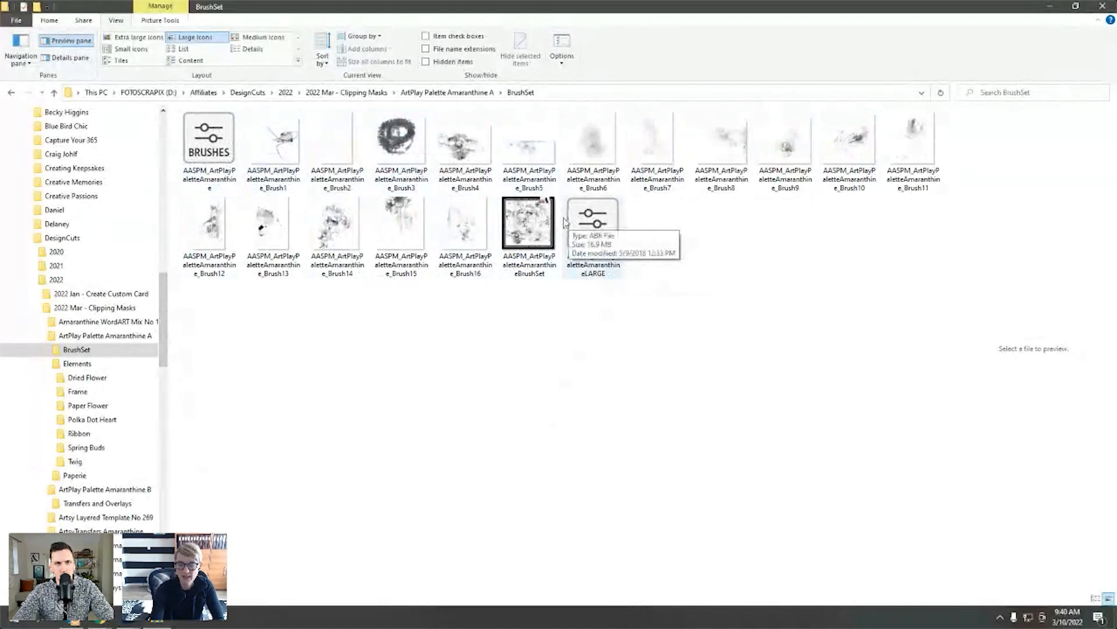
- Try to place the AASPM_ArtPlayPaletteAmaranthineLARGE.abr brush file on the Photoshop canvas
{"action": "left_click", "coordinate": [588, 233]}
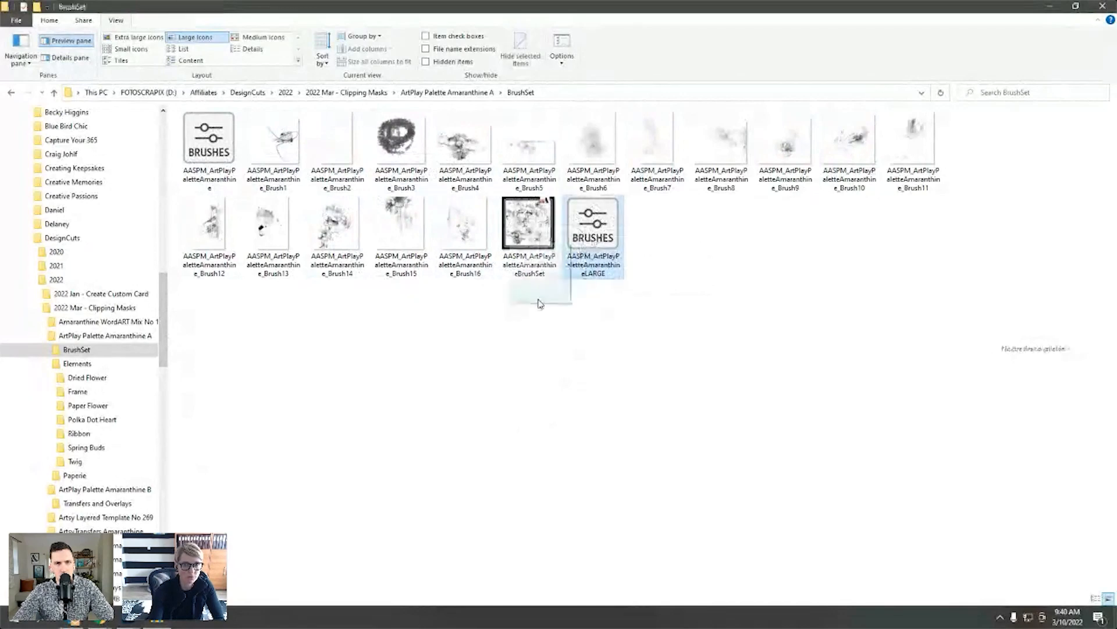
{"action": "mouse_move", "coordinate": [131, 624]}
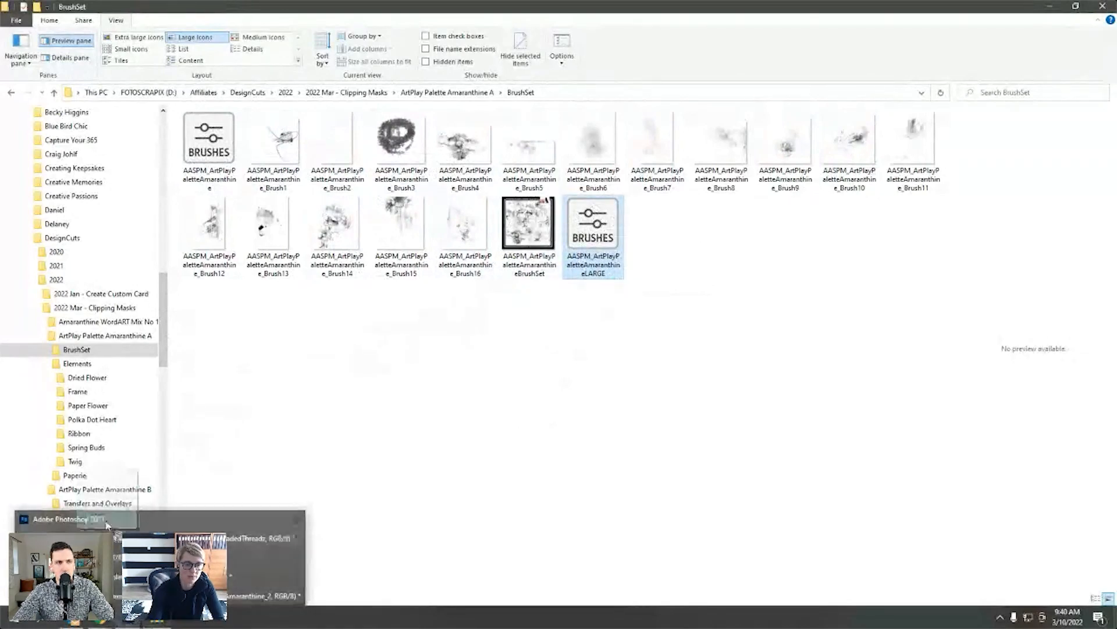
{"action": "mouse_move", "coordinate": [107, 527]}
{"action": "left_mouse_down"}
{"action": "mouse_move", "coordinate": [117, 505]}
{"action": "mouse_move", "coordinate": [256, 478]}
{"action": "mouse_move", "coordinate": [799, 423]}
{"action": "mouse_move", "coordinate": [959, 441]}
{"action": "mouse_move", "coordinate": [459, 416]}
{"action": "mouse_move", "coordinate": [504, 407]}
{"action": "mouse_move", "coordinate": [956, 441]}
{"action": "mouse_move", "coordinate": [606, 317]}
{"action": "mouse_move", "coordinate": [587, 289]}
{"action": "left_mouse_up"}
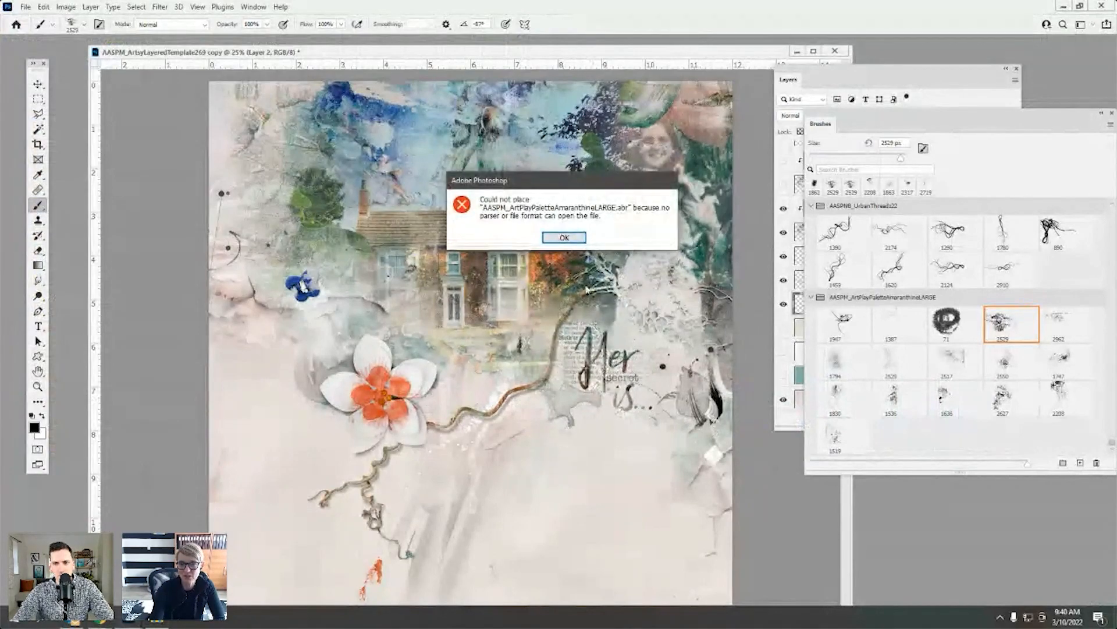
{"action": "left_click", "coordinate": [564, 237]}
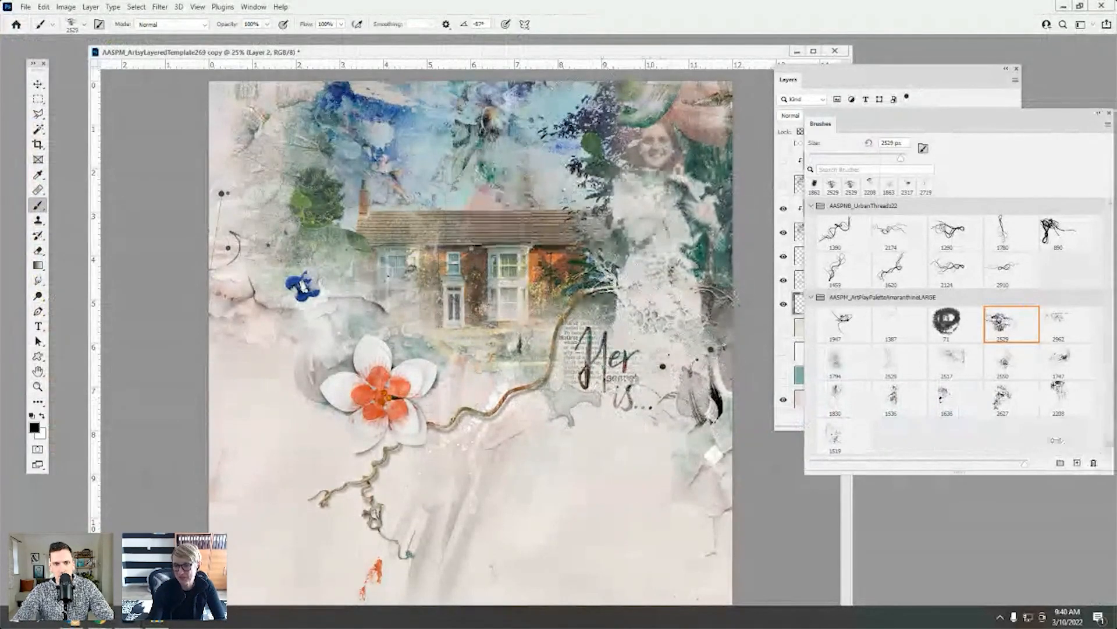
- Load the AASPM_ArtPlayPaletteAmaranthineLARGE brush file from the BrushSet folder into Photoshop's Brushes panel
{"action": "left_click", "coordinate": [695, 395]}
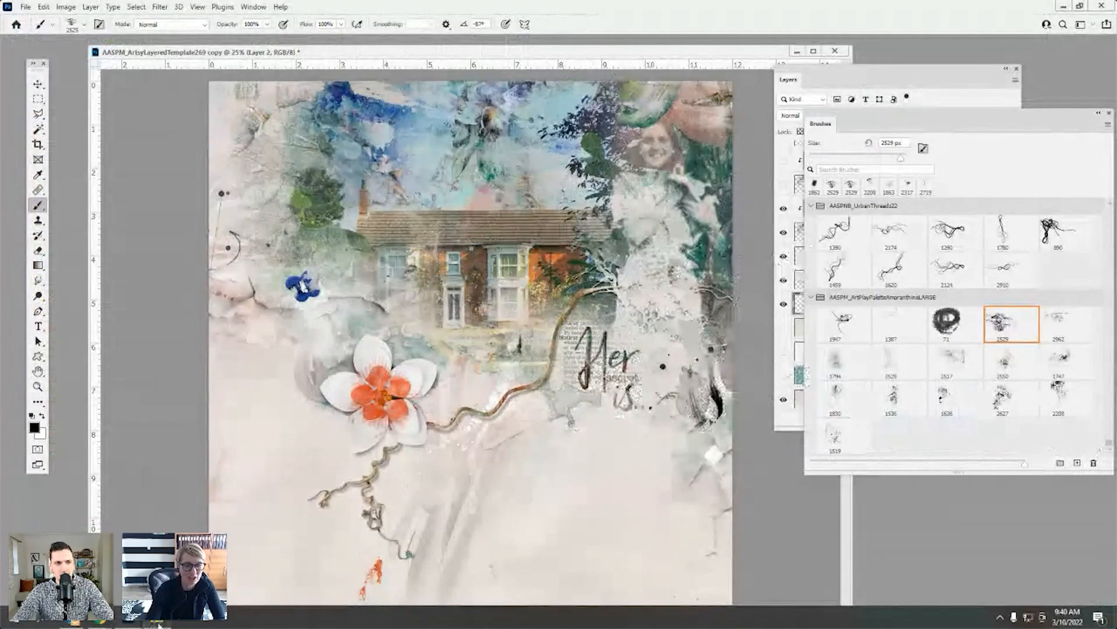
{"action": "left_click", "coordinate": [159, 626]}
{"action": "mouse_move", "coordinate": [592, 233]}
{"action": "left_mouse_down"}
{"action": "mouse_move", "coordinate": [340, 423]}
{"action": "mouse_move", "coordinate": [129, 626]}
{"action": "mouse_move", "coordinate": [148, 518]}
{"action": "left_mouse_up"}
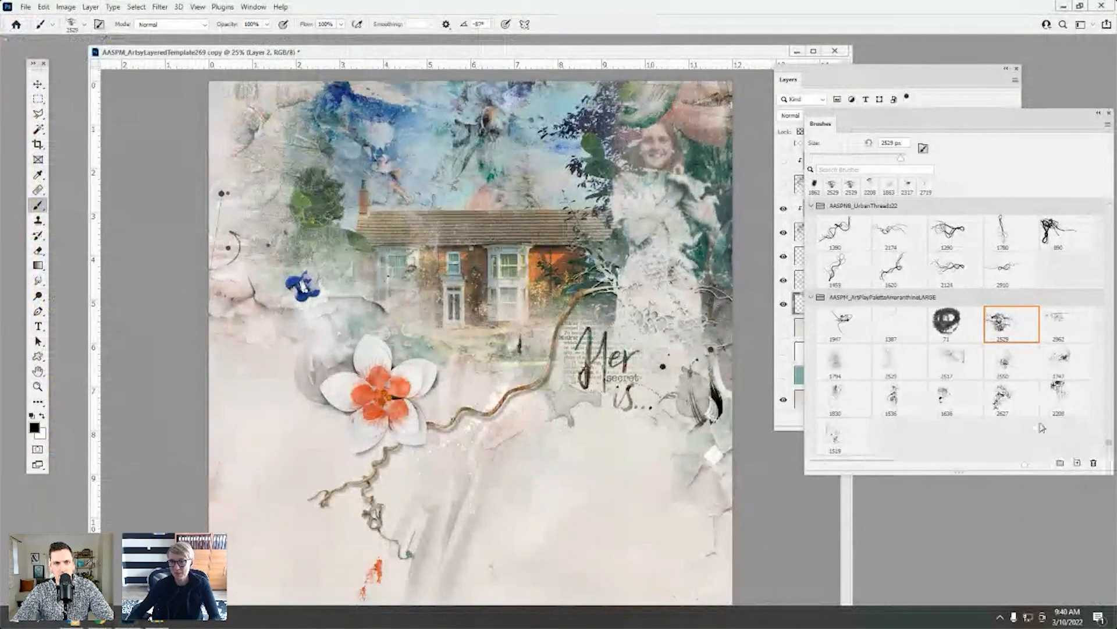
{"action": "scroll", "coordinate": [1109, 440], "scroll_direction": "down", "scroll_amount": 10}
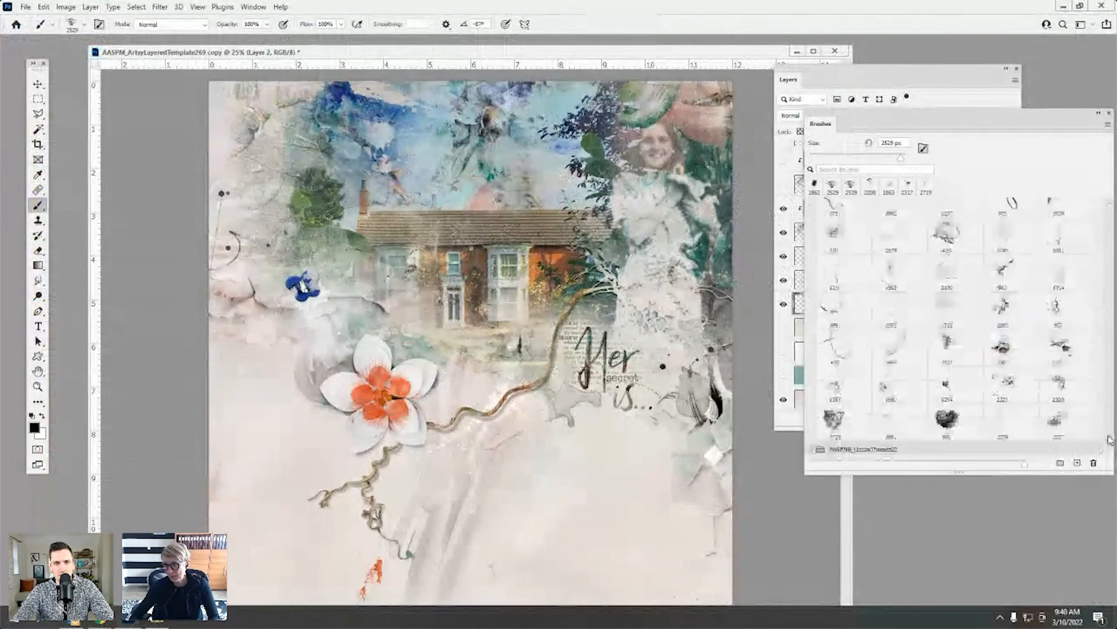
{"action": "scroll", "coordinate": [1110, 443], "scroll_direction": "down", "scroll_amount": 5}
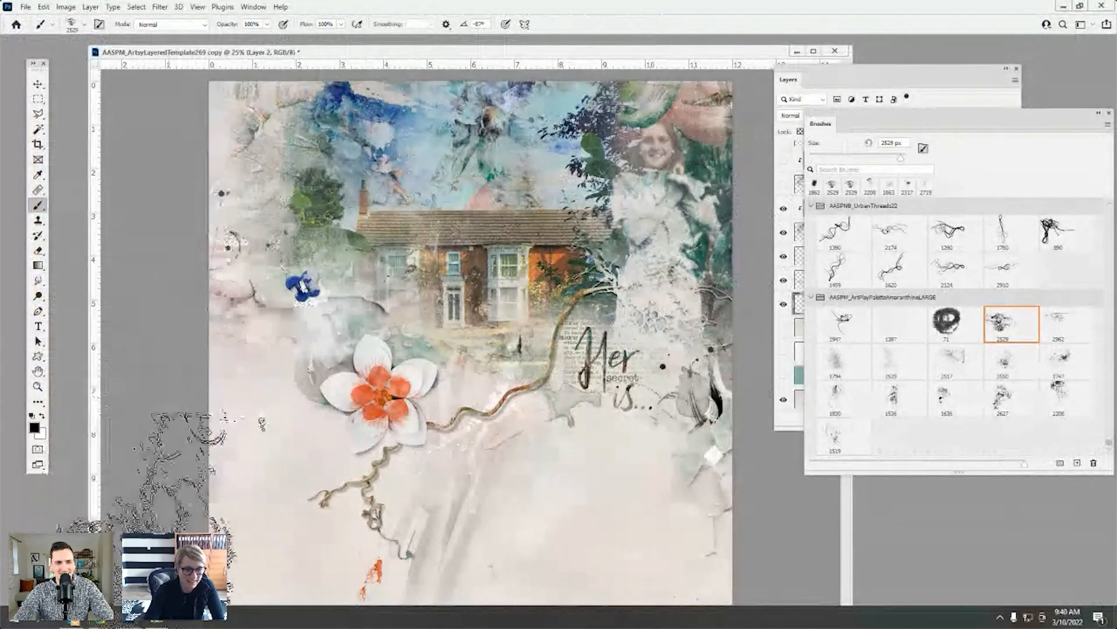
{"action": "left_click", "coordinate": [156, 622]}
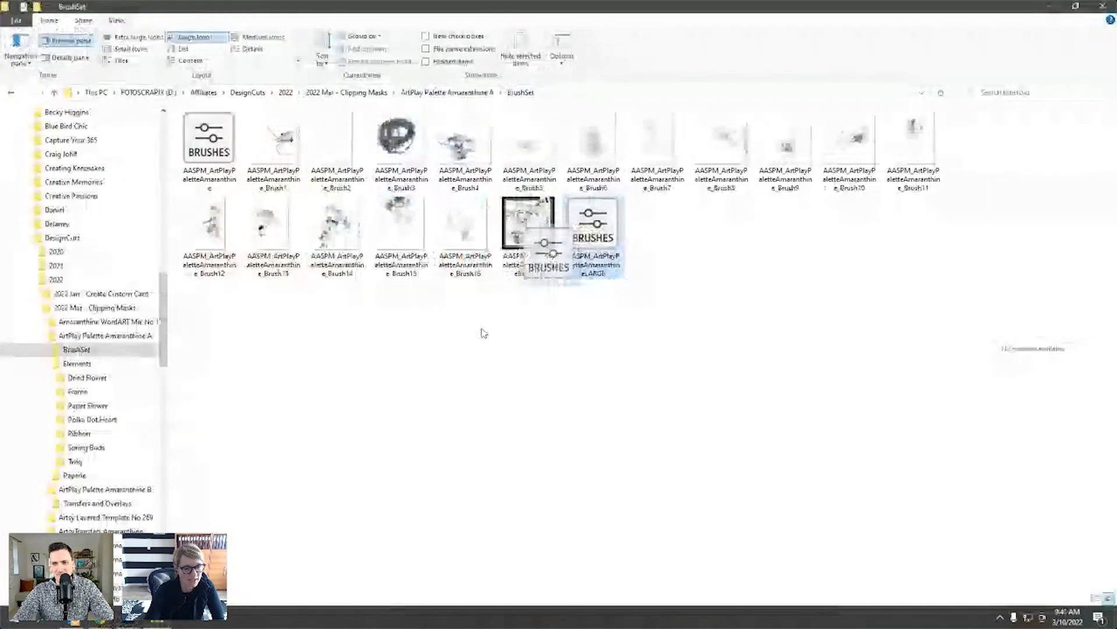
{"action": "mouse_move", "coordinate": [130, 621]}
{"action": "left_mouse_down"}
{"action": "mouse_move", "coordinate": [93, 525]}
{"action": "mouse_move", "coordinate": [963, 432]}
{"action": "mouse_move", "coordinate": [956, 424]}
{"action": "left_mouse_up"}
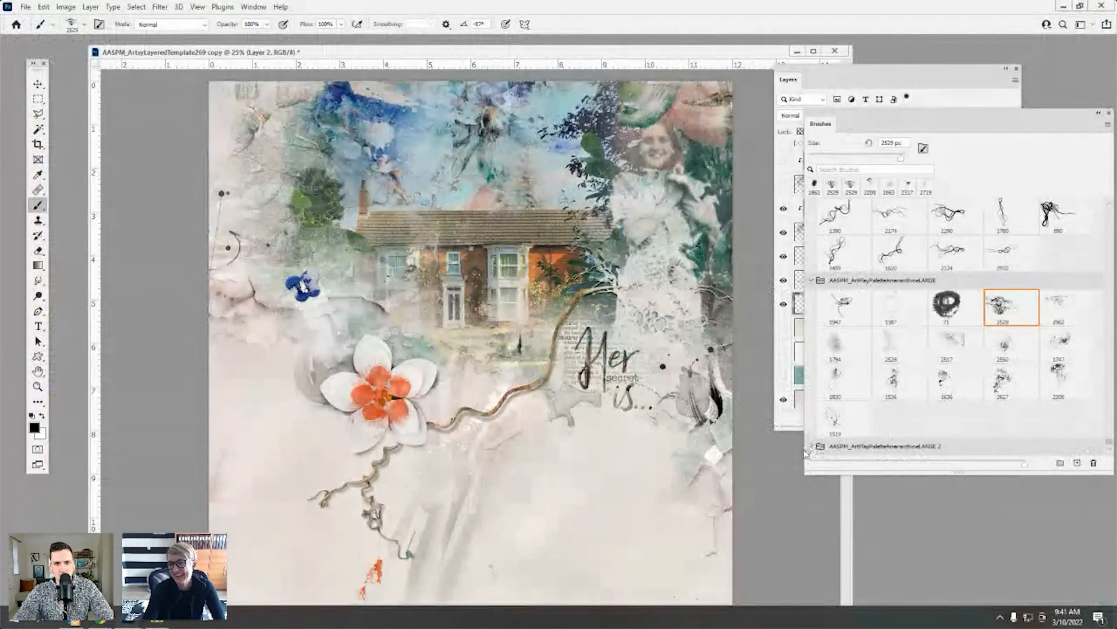
{"action": "scroll", "coordinate": [1110, 445], "scroll_direction": "down", "scroll_amount": 3}
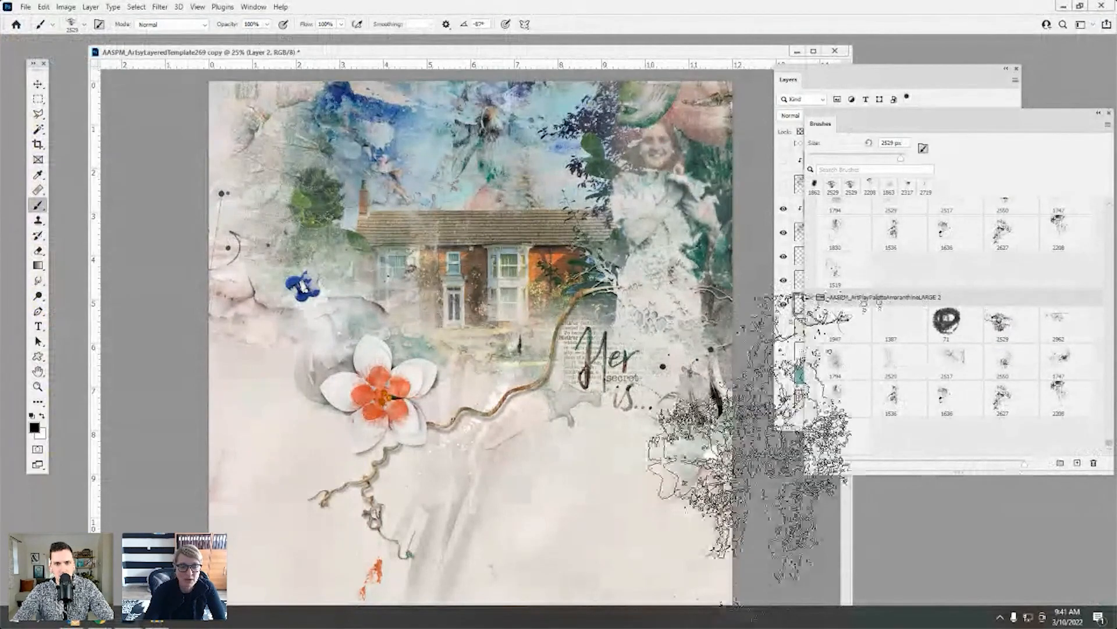
- Switch to File Explorer, widen the file preview and examine the images Brush1 through Brush6 in the BrushSet folder
{"action": "left_click", "coordinate": [161, 624]}
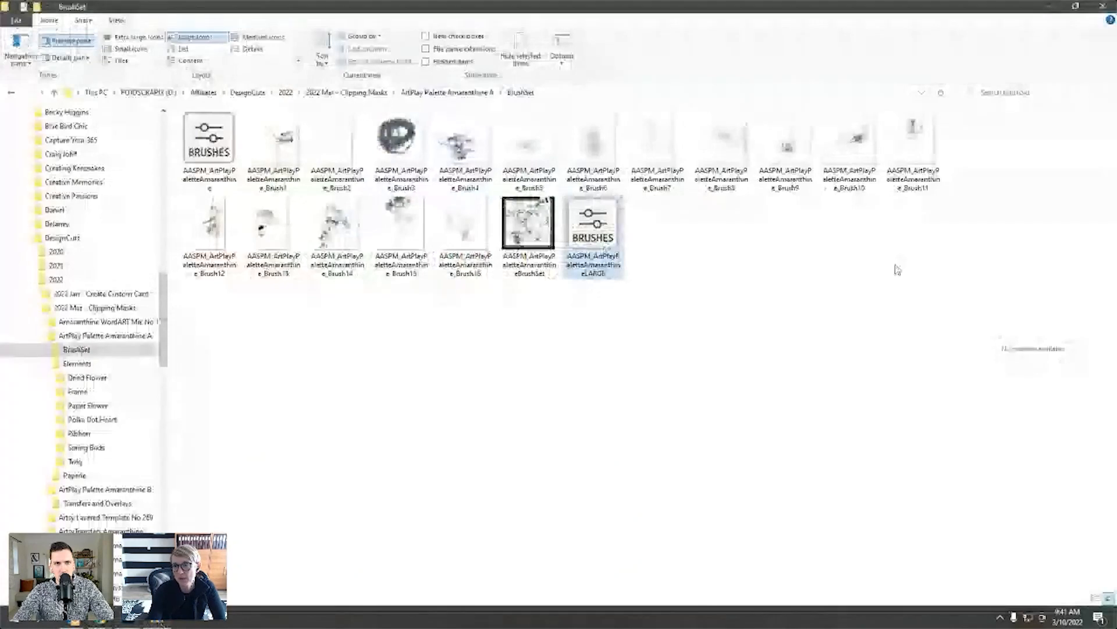
{"action": "left_click_drag", "start_coordinate": [951, 267], "coordinate": [615, 247]}
{"action": "left_click", "coordinate": [272, 140]}
{"action": "left_click", "coordinate": [334, 142]}
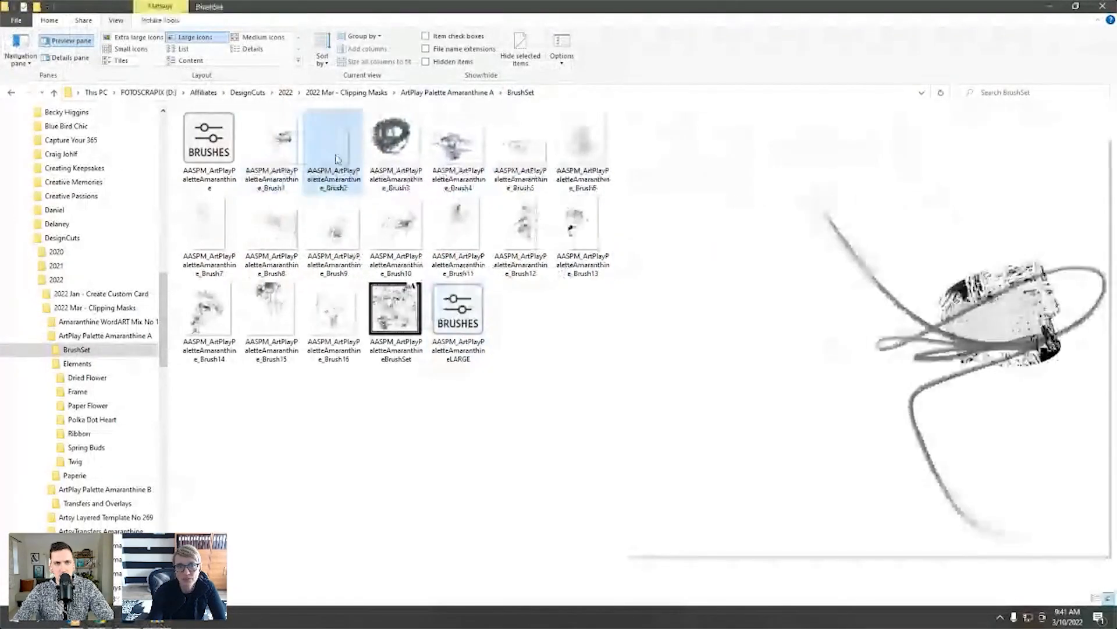
{"action": "left_click", "coordinate": [409, 155]}
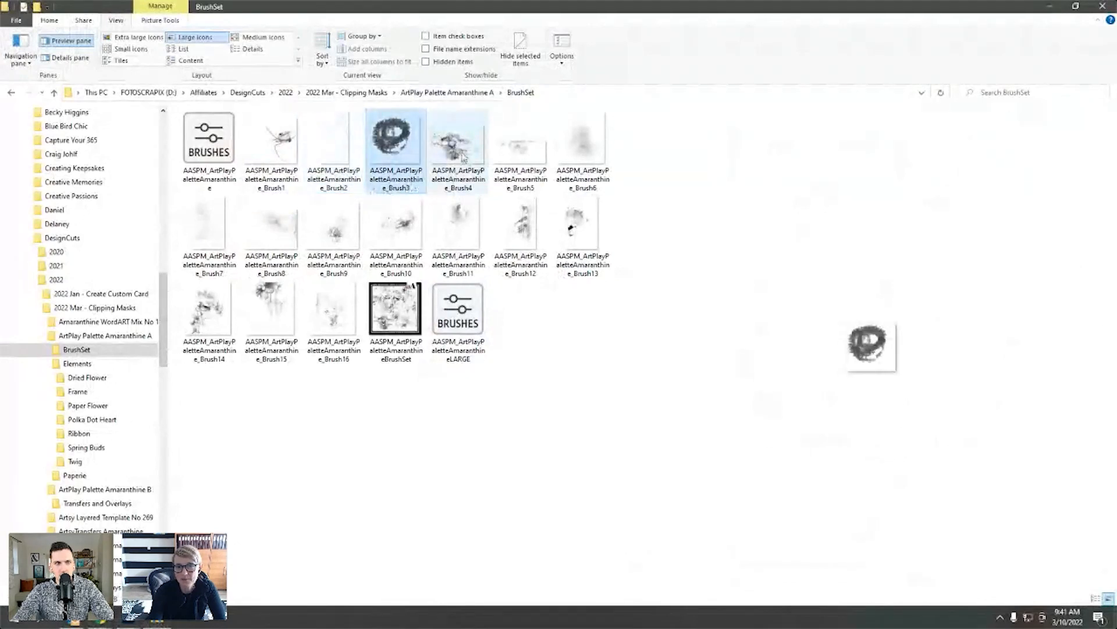
{"action": "left_click", "coordinate": [449, 163]}
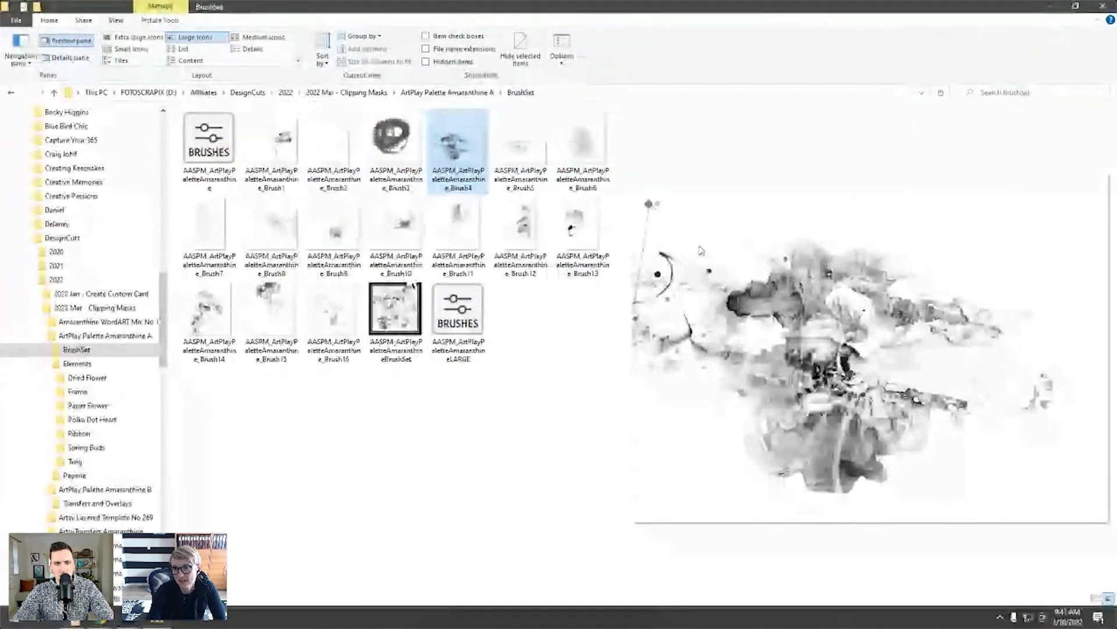
{"action": "left_click", "coordinate": [524, 153]}
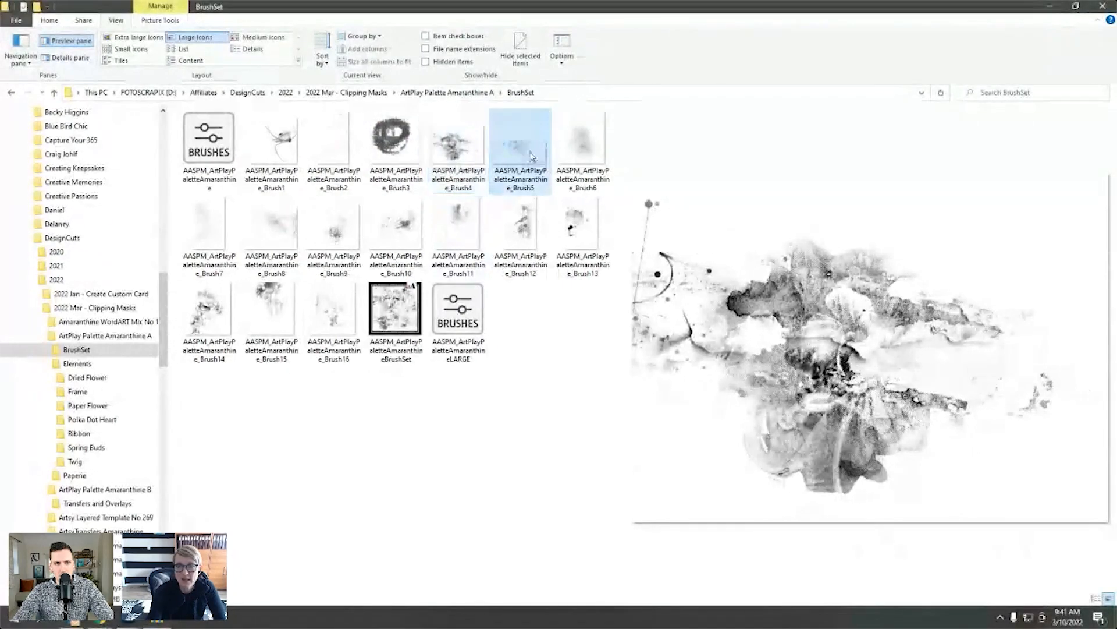
{"action": "left_click", "coordinate": [562, 161]}
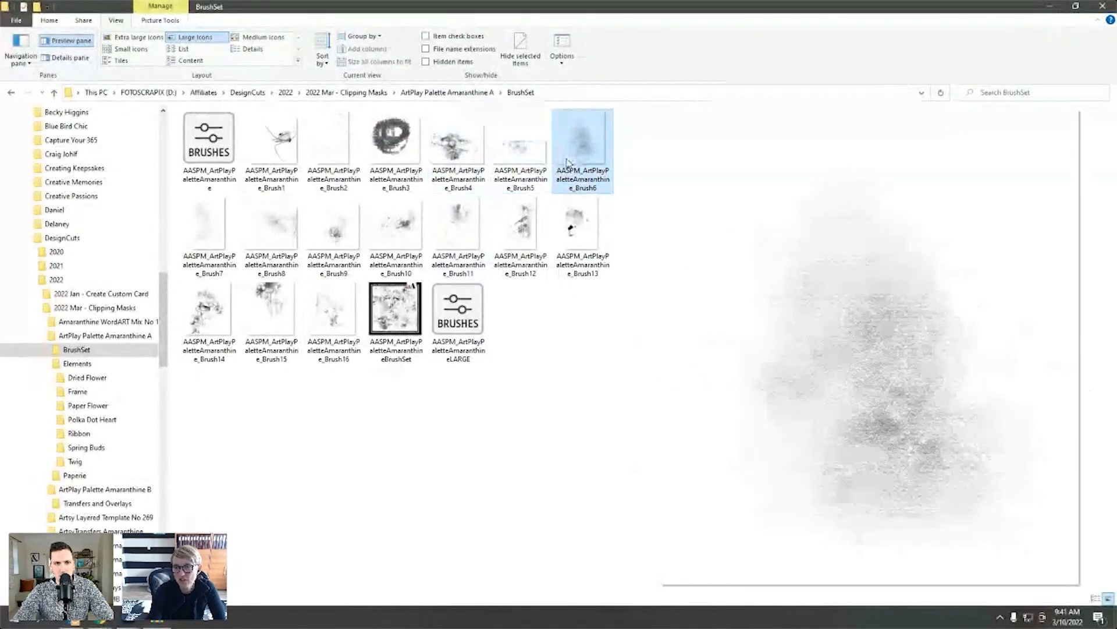
- Examine the previews of Brush13 back through Brush7, followed by Brush14 and Brush15
{"action": "left_click", "coordinate": [580, 238]}
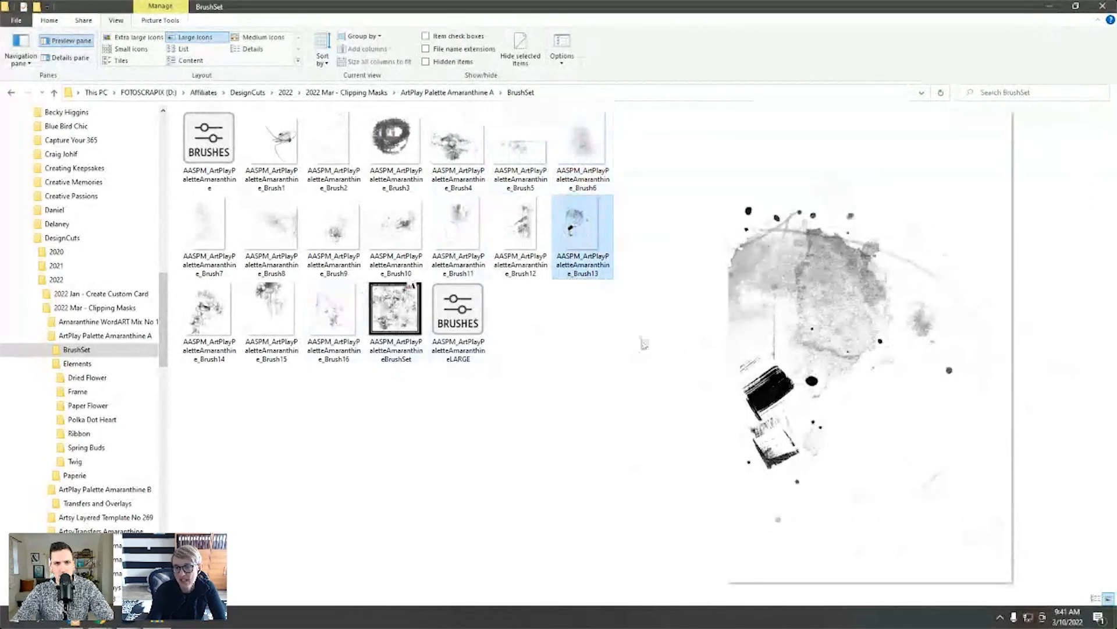
{"action": "left_click", "coordinate": [521, 235]}
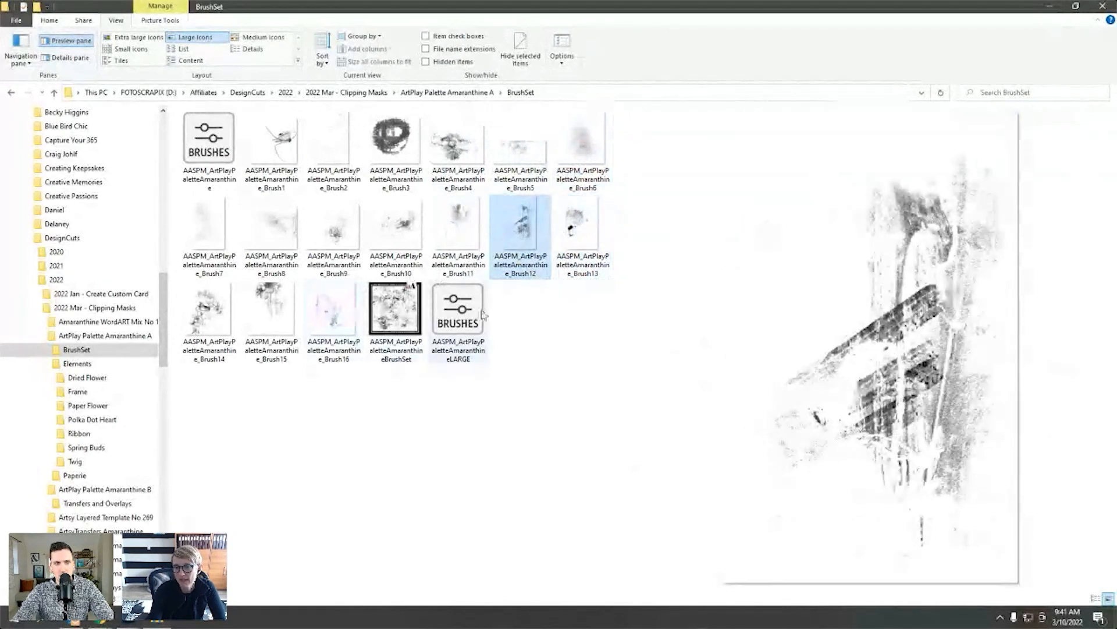
{"action": "left_click", "coordinate": [460, 235]}
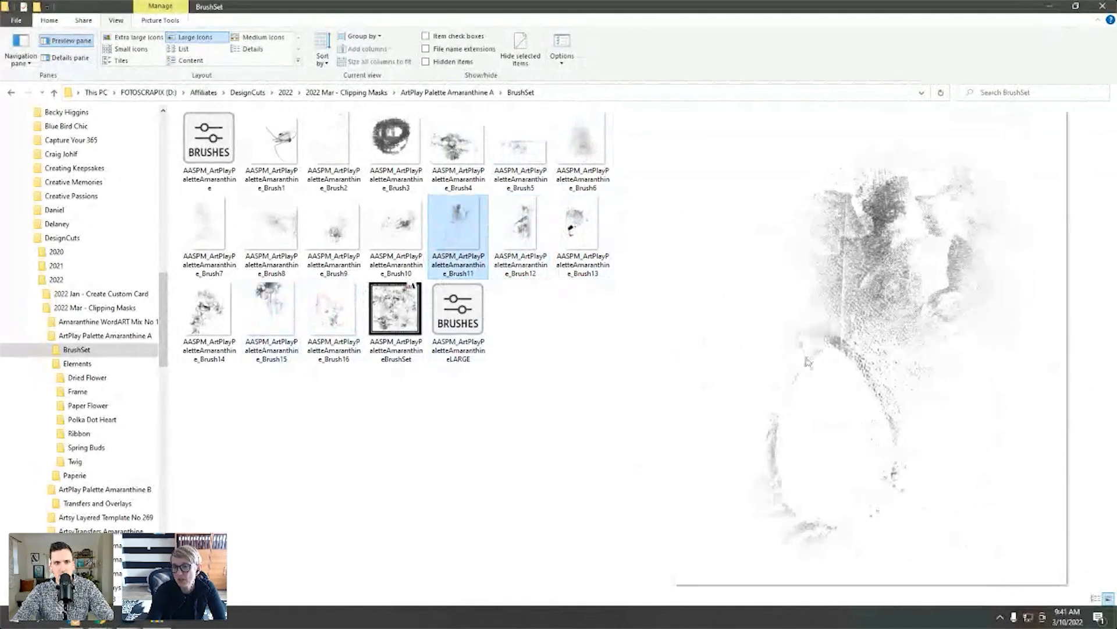
{"action": "left_click", "coordinate": [396, 230]}
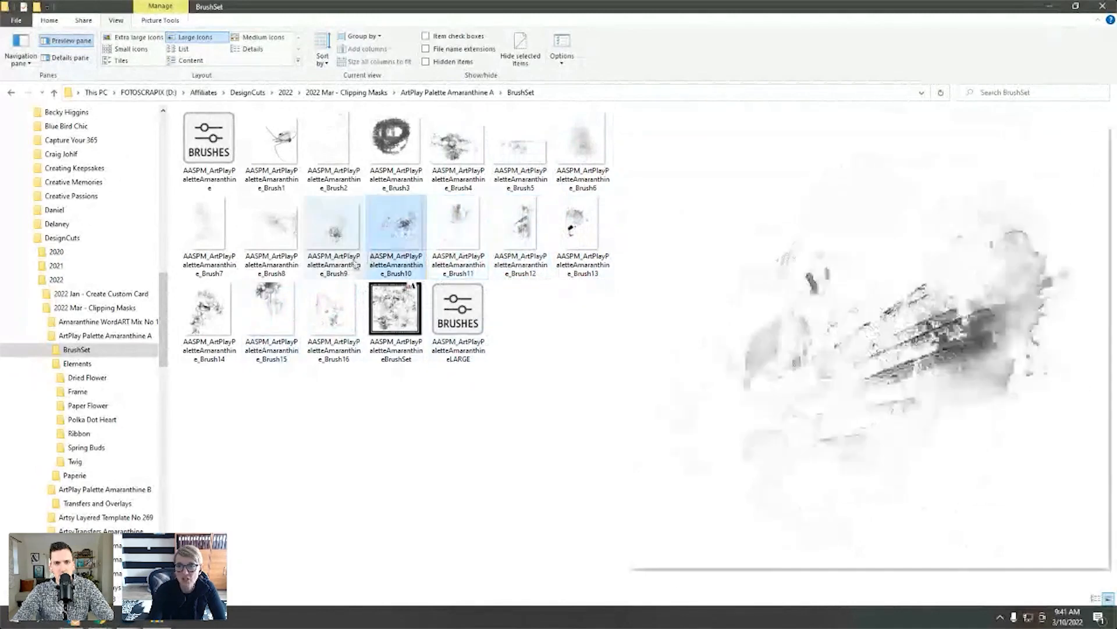
{"action": "left_click", "coordinate": [336, 216]}
{"action": "left_click", "coordinate": [273, 216]}
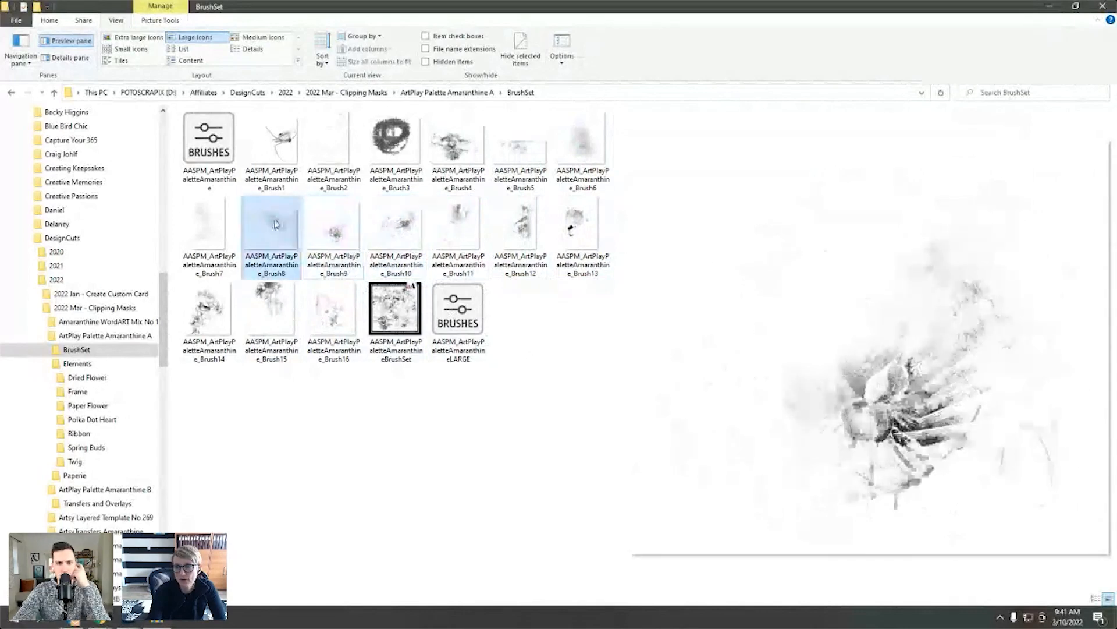
{"action": "left_click", "coordinate": [212, 226]}
{"action": "key", "text": "Down"}
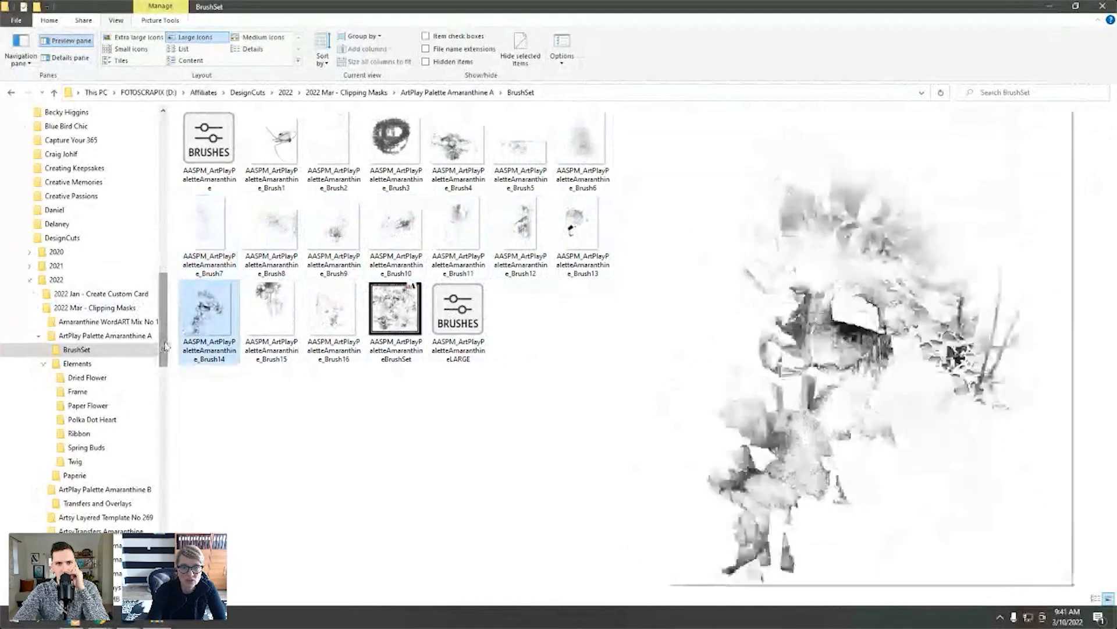
{"action": "left_click", "coordinate": [276, 300]}
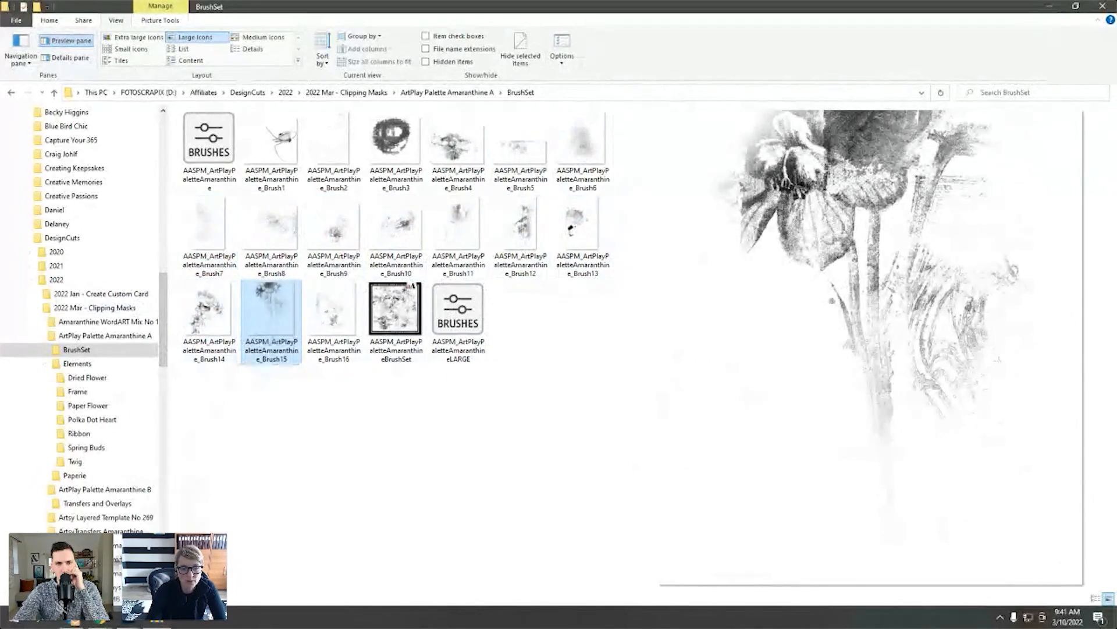
- Place the Brush15 image from the BrushSet folder into the composition as a hidden layer, and add a new layer above it
{"action": "mouse_move", "coordinate": [115, 527]}
{"action": "mouse_move", "coordinate": [115, 526]}
{"action": "left_mouse_down"}
{"action": "mouse_move", "coordinate": [494, 274]}
{"action": "mouse_move", "coordinate": [430, 410]}
{"action": "mouse_move", "coordinate": [441, 410]}
{"action": "left_mouse_up"}
{"action": "left_click", "coordinate": [576, 24]}
{"action": "left_click", "coordinate": [783, 305]}
{"action": "left_click", "coordinate": [986, 417]}
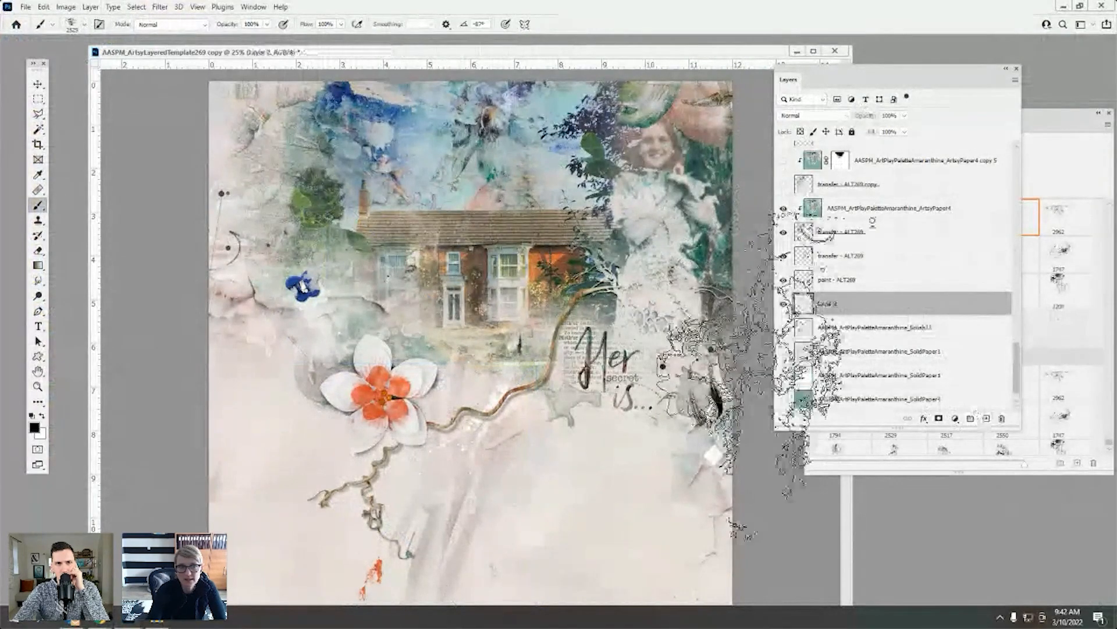
- Stamp the 2208 px brush from the AmaranthineLARGE set beneath the white-and-orange flower, and shift the stamp slightly up
{"action": "mouse_move", "coordinate": [1073, 127]}
{"action": "left_mouse_down"}
{"action": "mouse_move", "coordinate": [1042, 110]}
{"action": "mouse_move", "coordinate": [1042, 92]}
{"action": "left_mouse_up"}
{"action": "scroll", "coordinate": [989, 321], "scroll_direction": "down", "scroll_amount": 3}
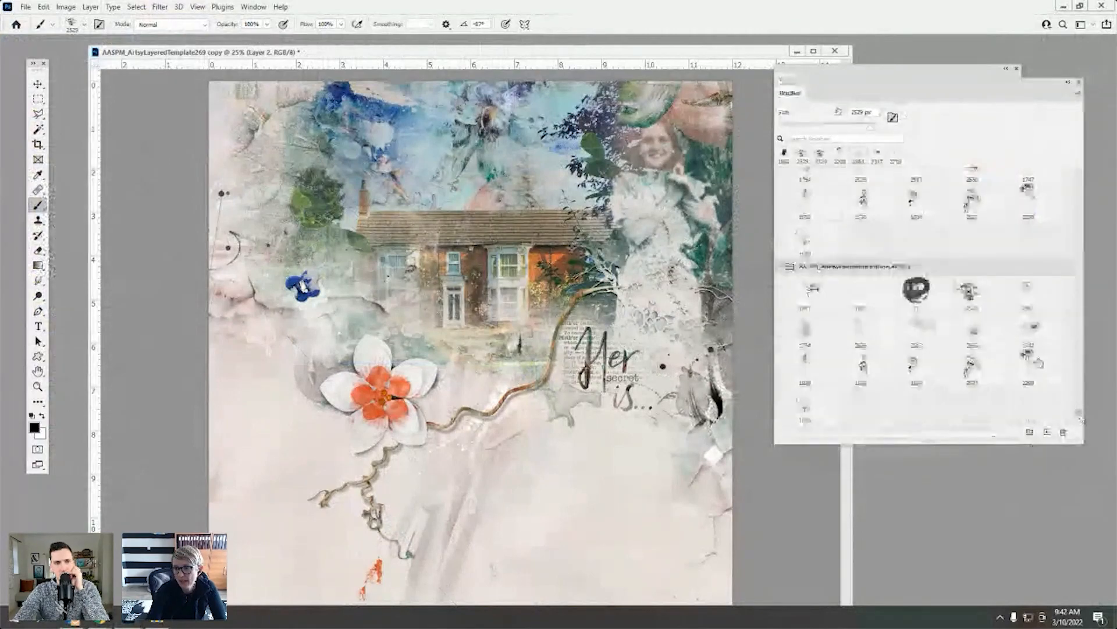
{"action": "left_click", "coordinate": [1037, 368]}
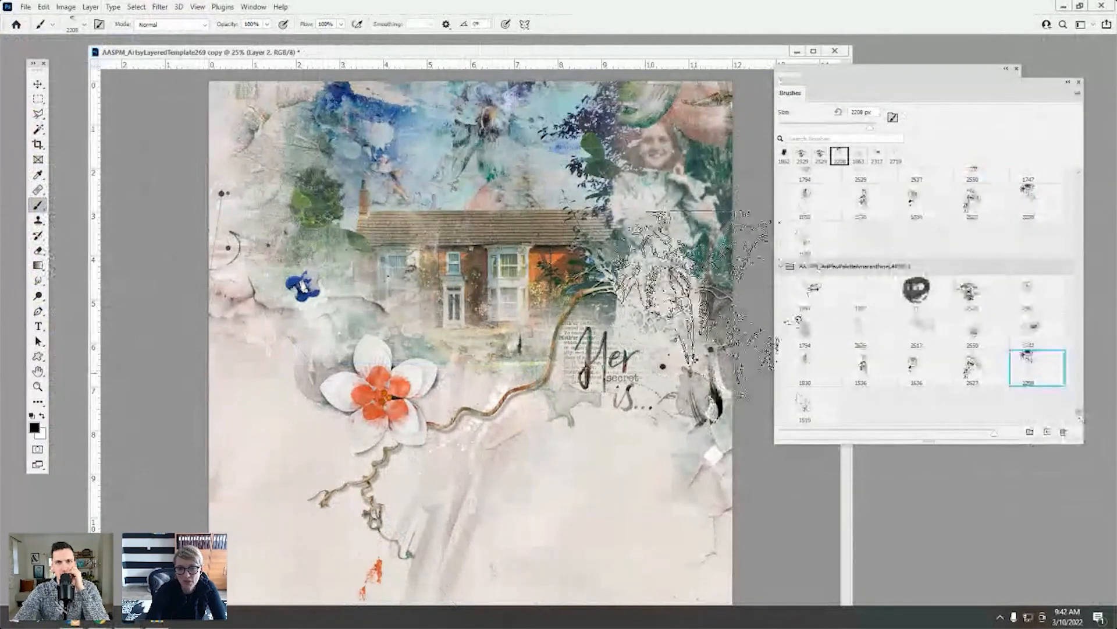
{"action": "left_click", "coordinate": [376, 475]}
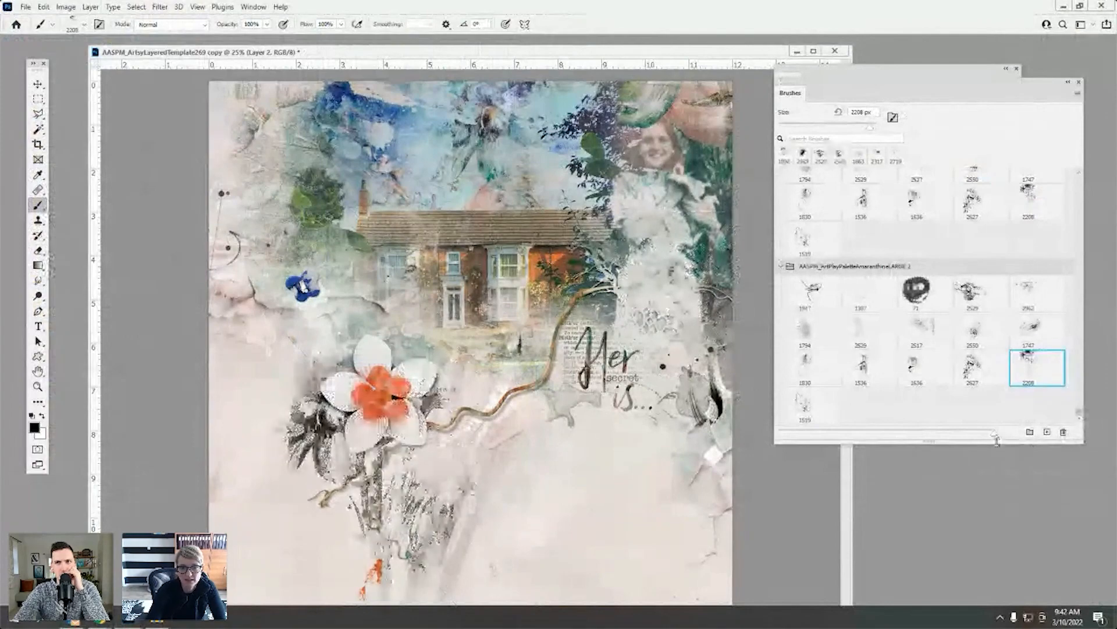
{"action": "key", "text": "ctrl+z"}
{"action": "key", "text": "v"}
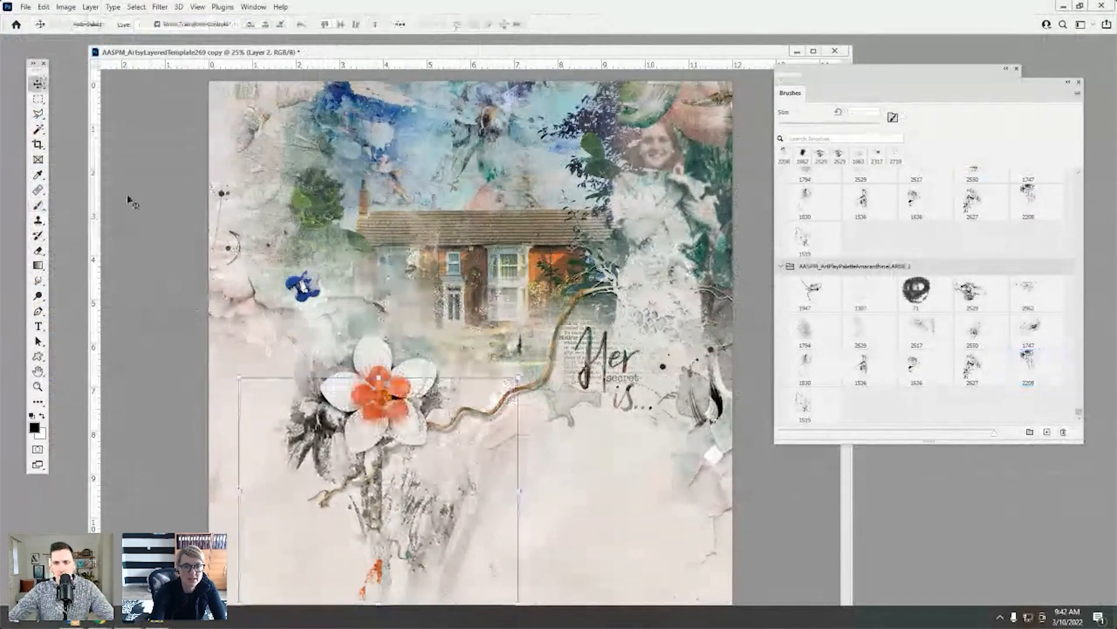
{"action": "left_click_drag", "start_coordinate": [321, 418], "coordinate": [327, 412]}
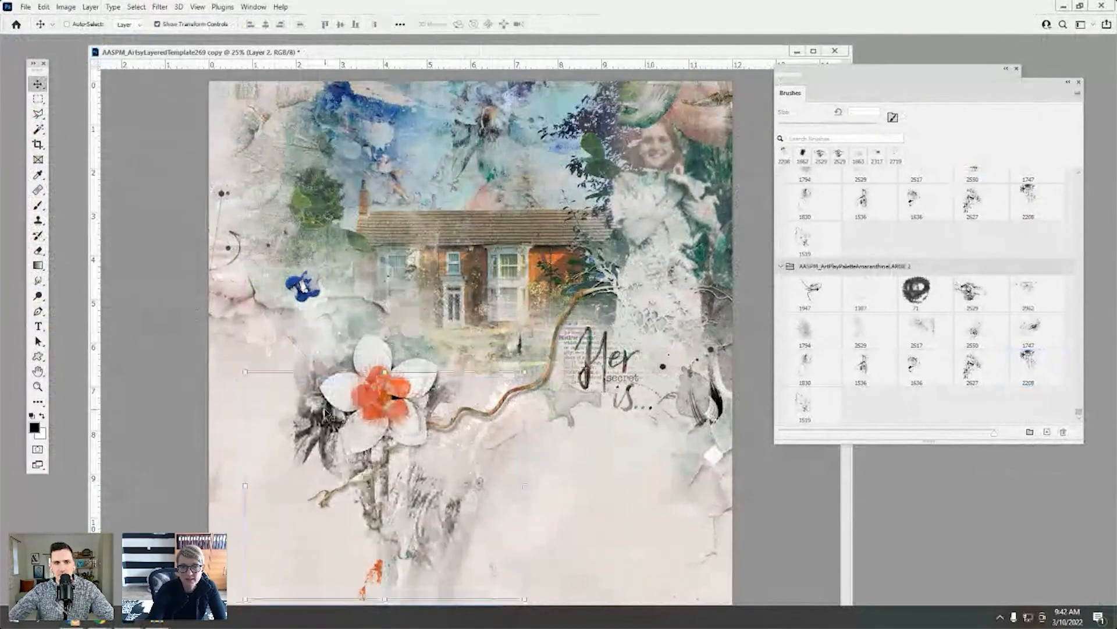
- Place the Transfer7 image from ArtPlay Palette Amaranthine B's Transfers and Overlays folder above Layer 2, over the flower stamp
{"action": "left_click_drag", "start_coordinate": [801, 85], "coordinate": [918, 335]}
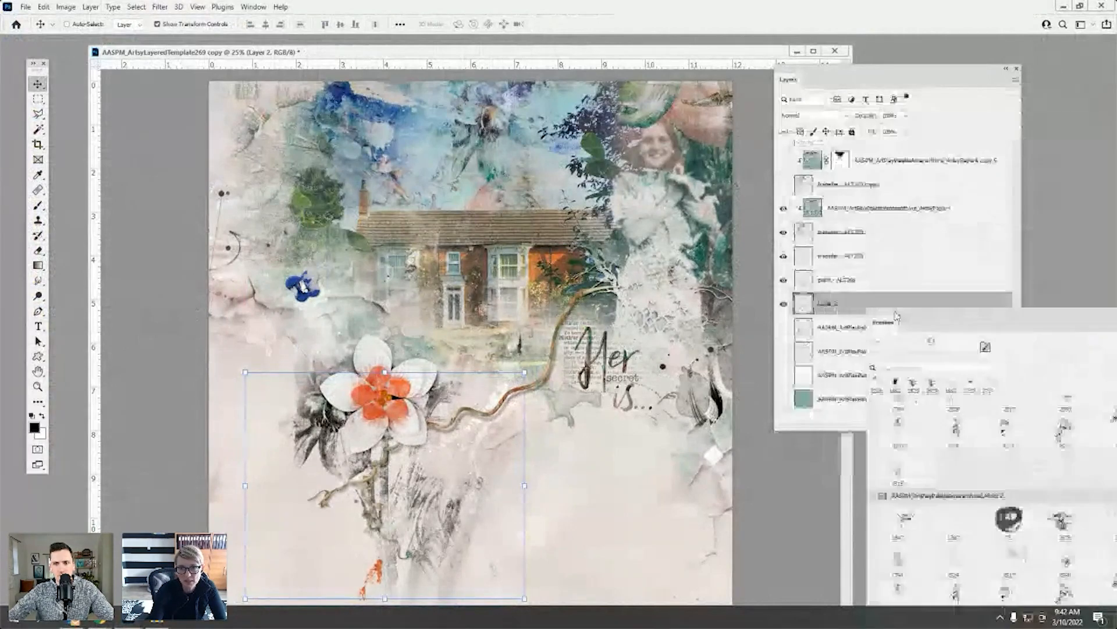
{"action": "left_click", "coordinate": [847, 306]}
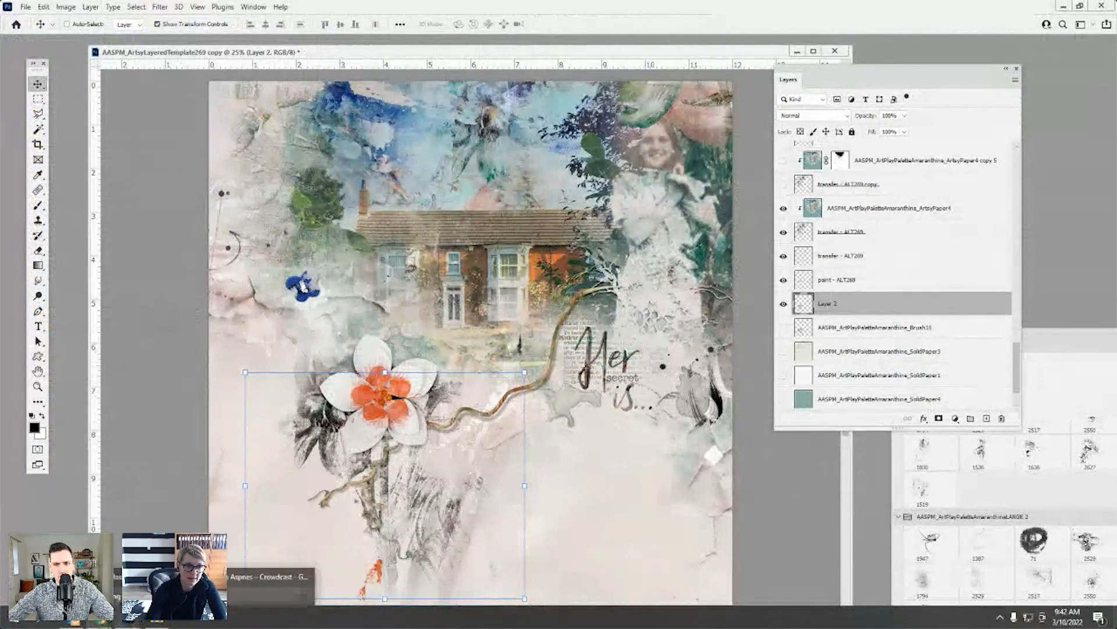
{"action": "left_click", "coordinate": [262, 582]}
{"action": "left_click", "coordinate": [133, 622]}
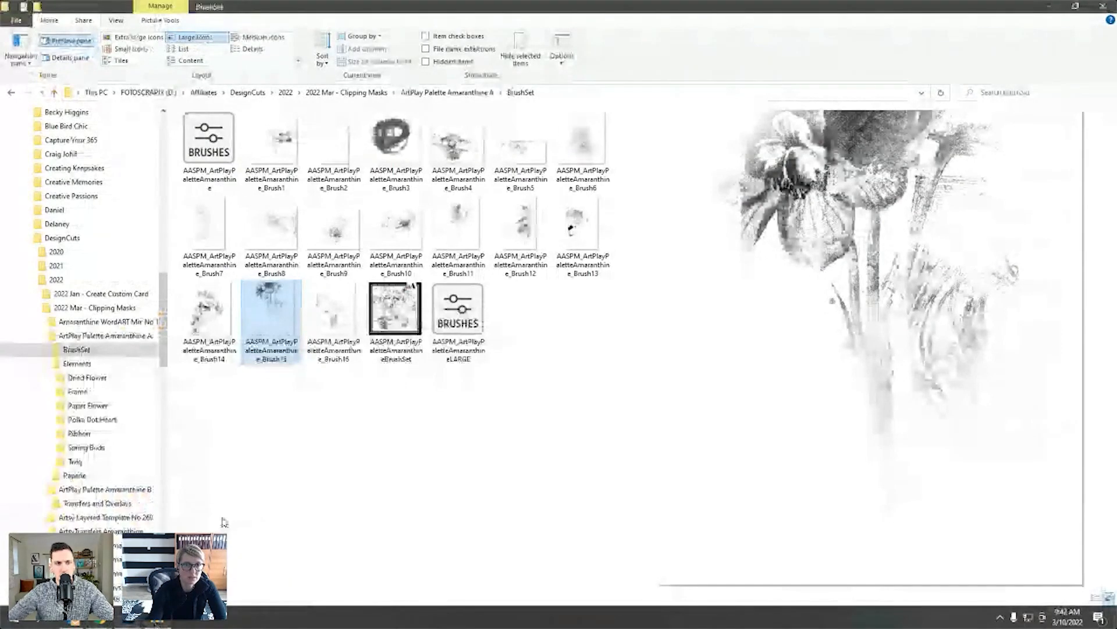
{"action": "left_click", "coordinate": [362, 92]}
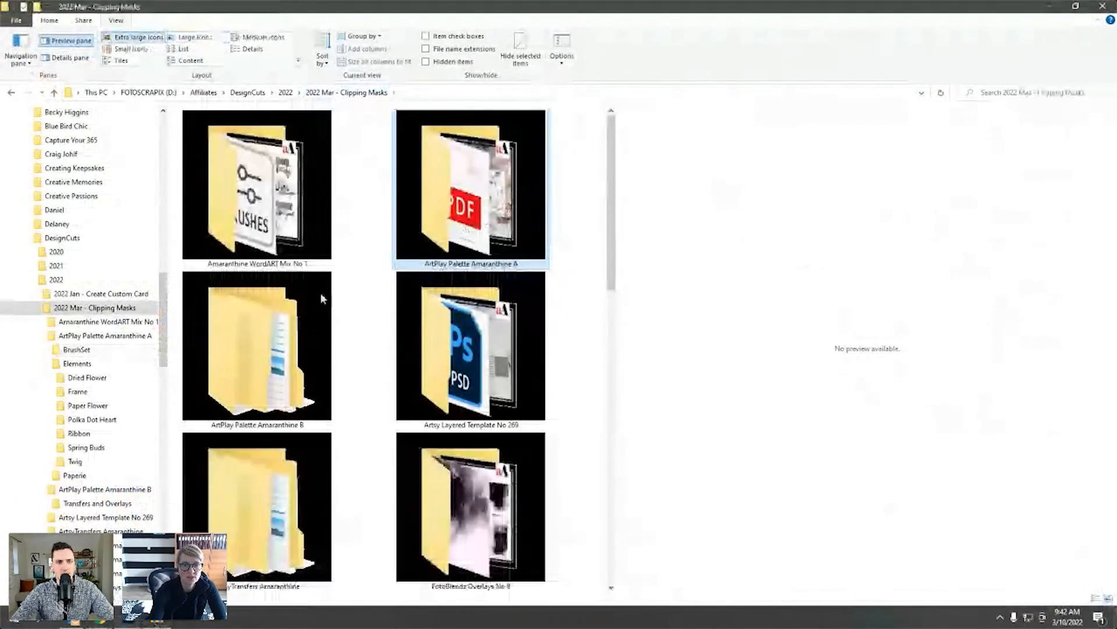
{"action": "double_click", "coordinate": [292, 341]}
{"action": "double_click", "coordinate": [282, 131]}
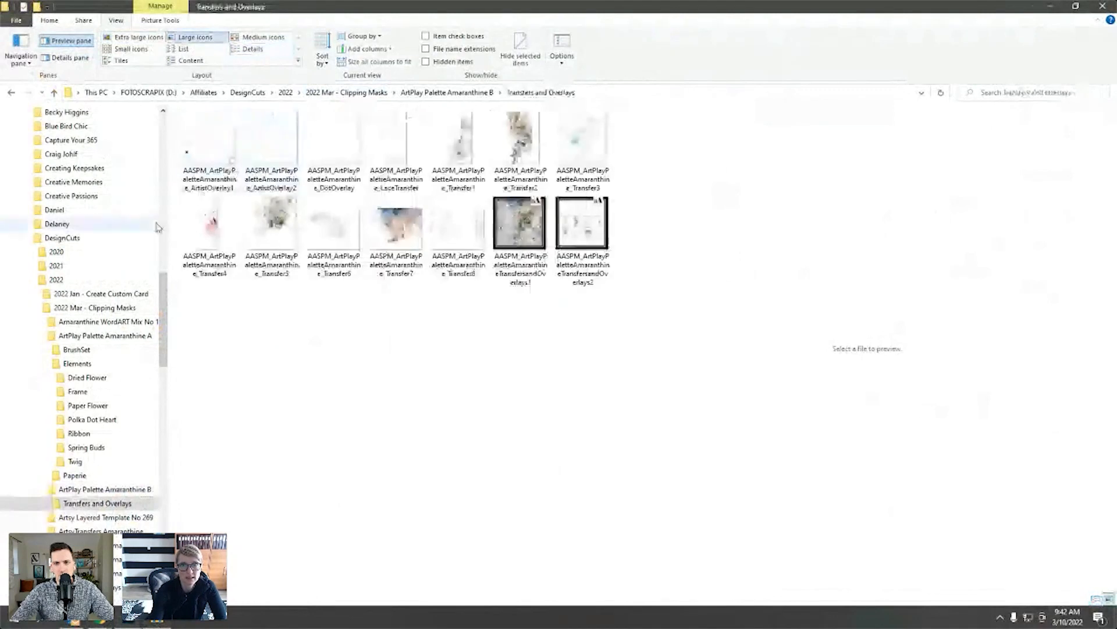
{"action": "left_click", "coordinate": [399, 230]}
{"action": "left_click", "coordinate": [272, 227]}
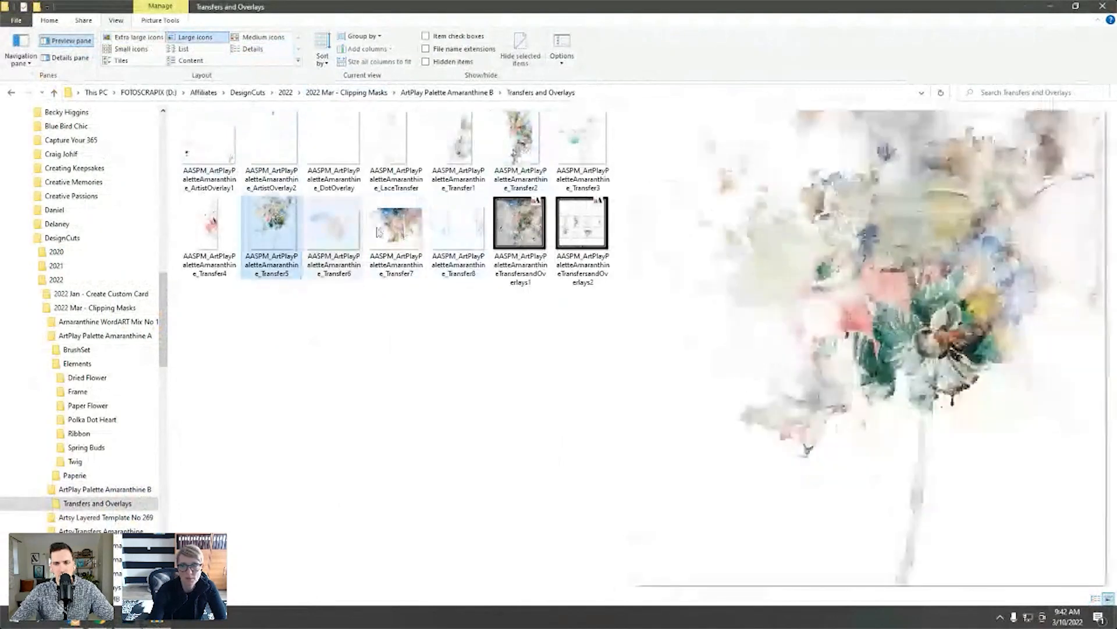
{"action": "left_click", "coordinate": [400, 236]}
{"action": "left_click_drag", "start_coordinate": [400, 236], "coordinate": [460, 453]}
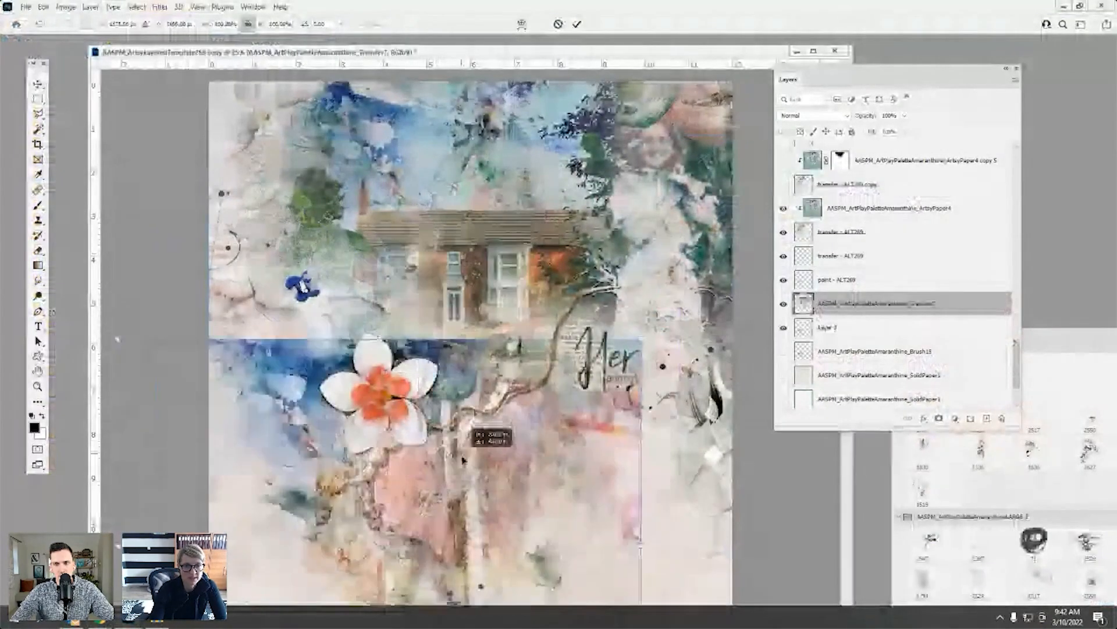
{"action": "left_click", "coordinate": [575, 24]}
- Clip the Transfer7 layer to Layer 2 and reposition it so its colours fill the stamped flower
{"action": "left_click", "coordinate": [90, 7]}
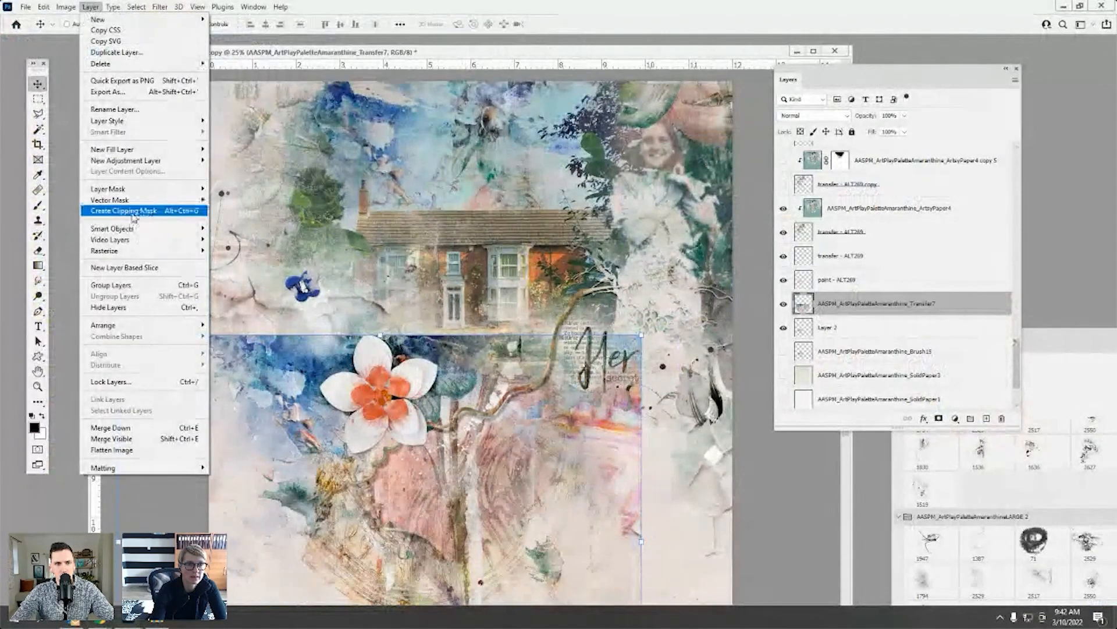
{"action": "left_click", "coordinate": [134, 215]}
{"action": "left_click_drag", "start_coordinate": [306, 403], "coordinate": [266, 488]}
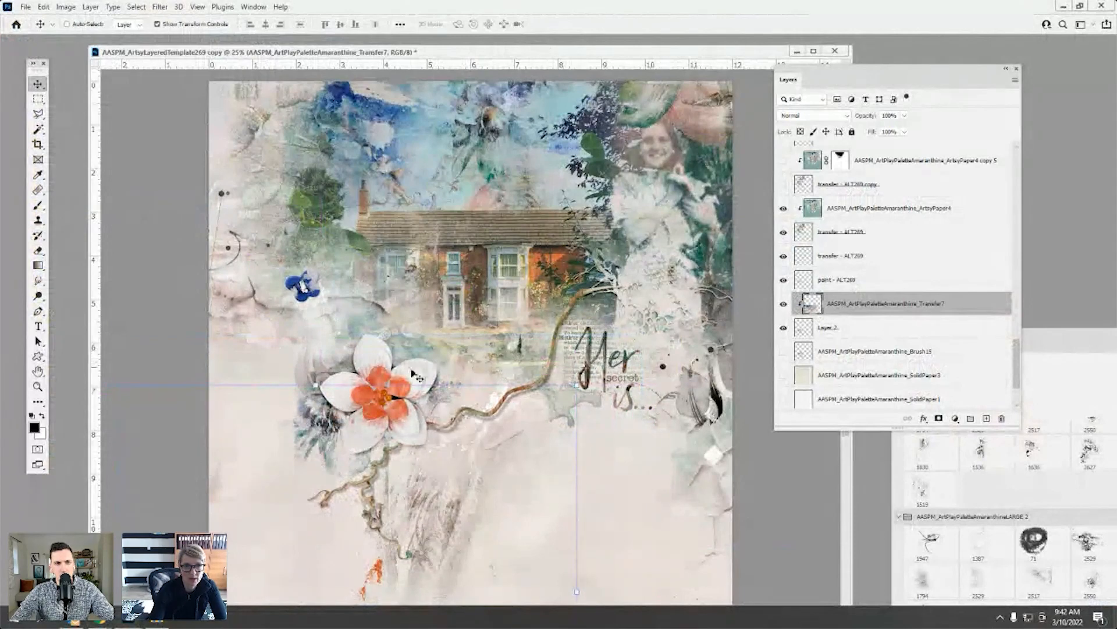
{"action": "left_click_drag", "start_coordinate": [334, 424], "coordinate": [314, 391]}
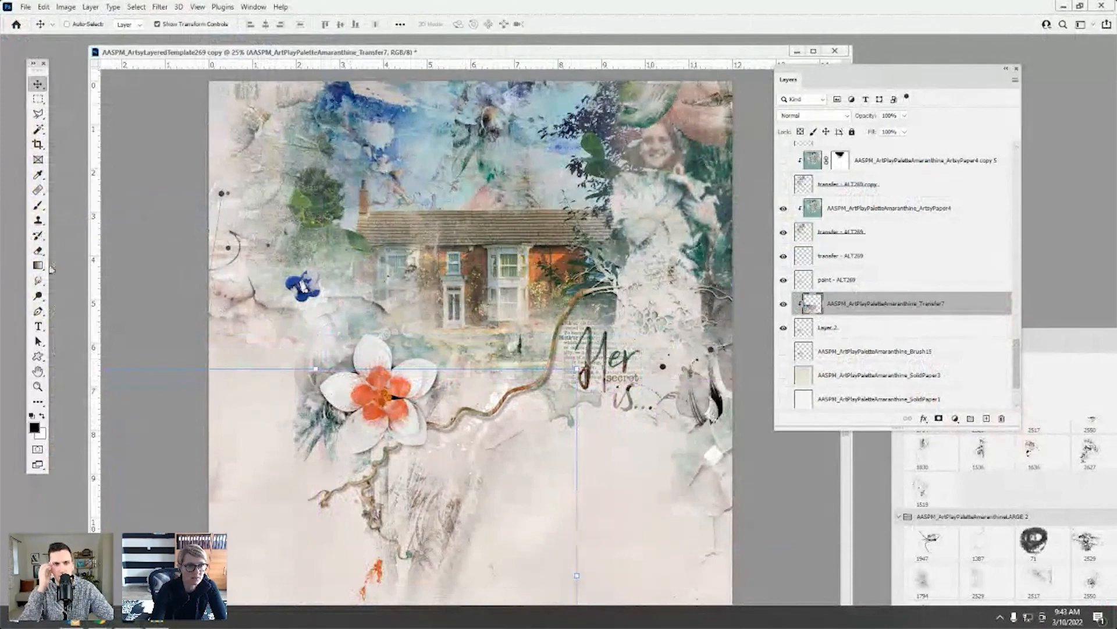
- Erase parts of the stamp on Layer 2 around the white-and-orange flower with the 1862 px Eraser brush
{"action": "left_click", "coordinate": [38, 251]}
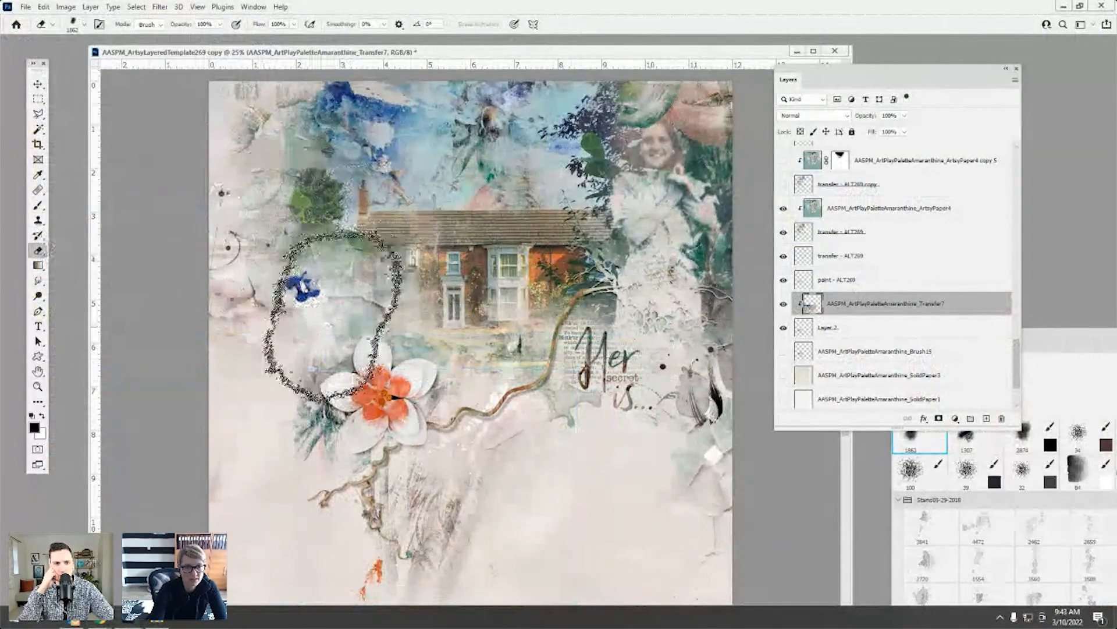
{"action": "left_click", "coordinate": [44, 8]}
{"action": "left_click", "coordinate": [746, 229]}
{"action": "left_click", "coordinate": [808, 327]}
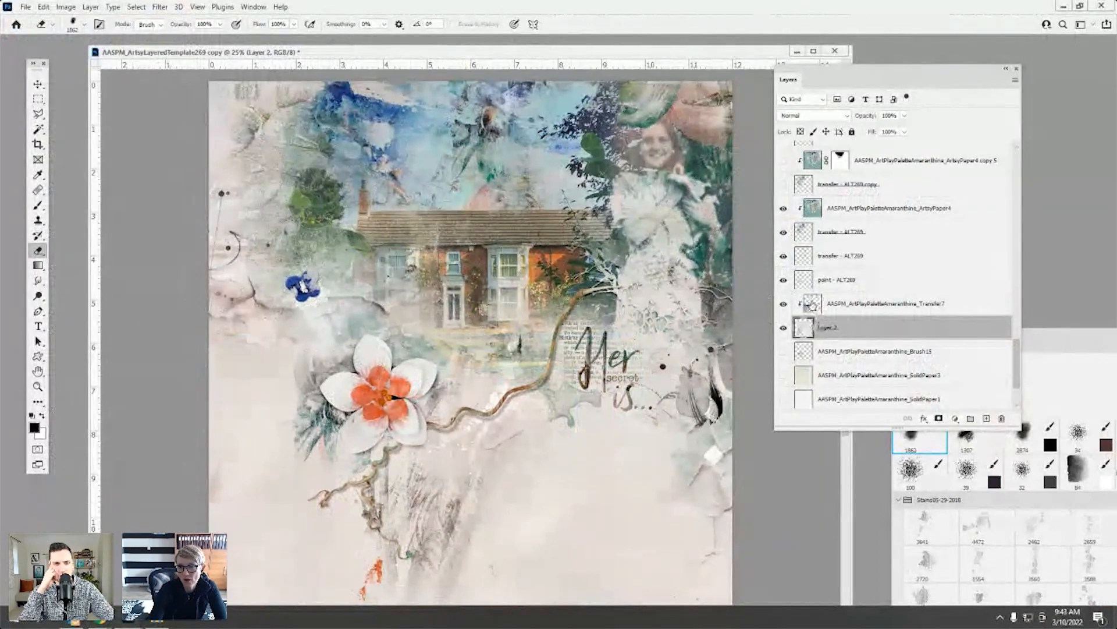
{"action": "left_click", "coordinate": [813, 304]}
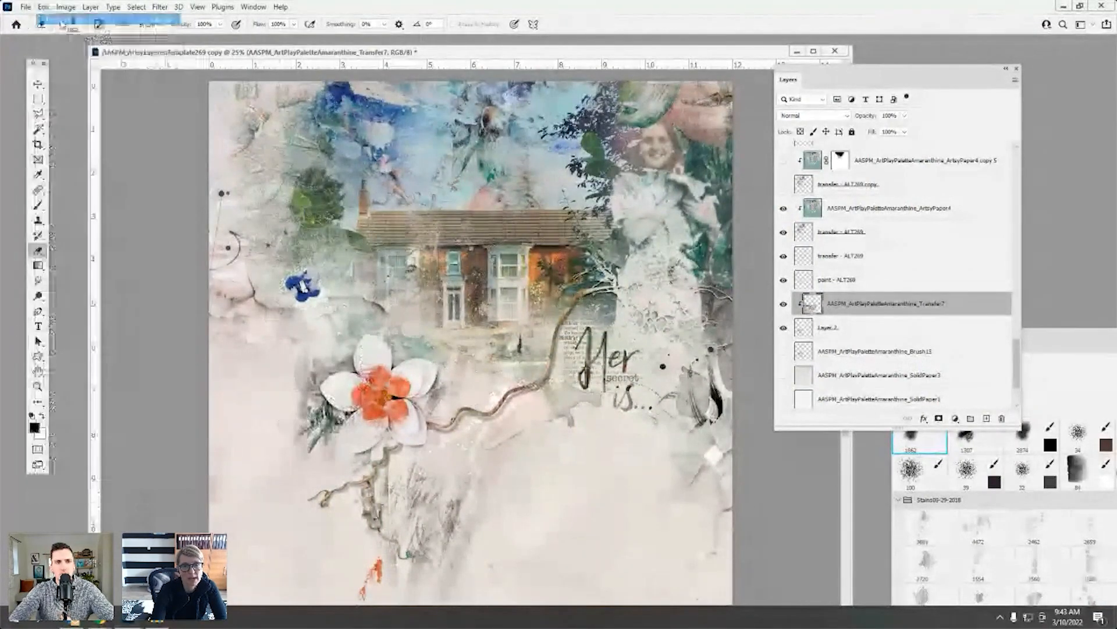
{"action": "left_click", "coordinate": [810, 331]}
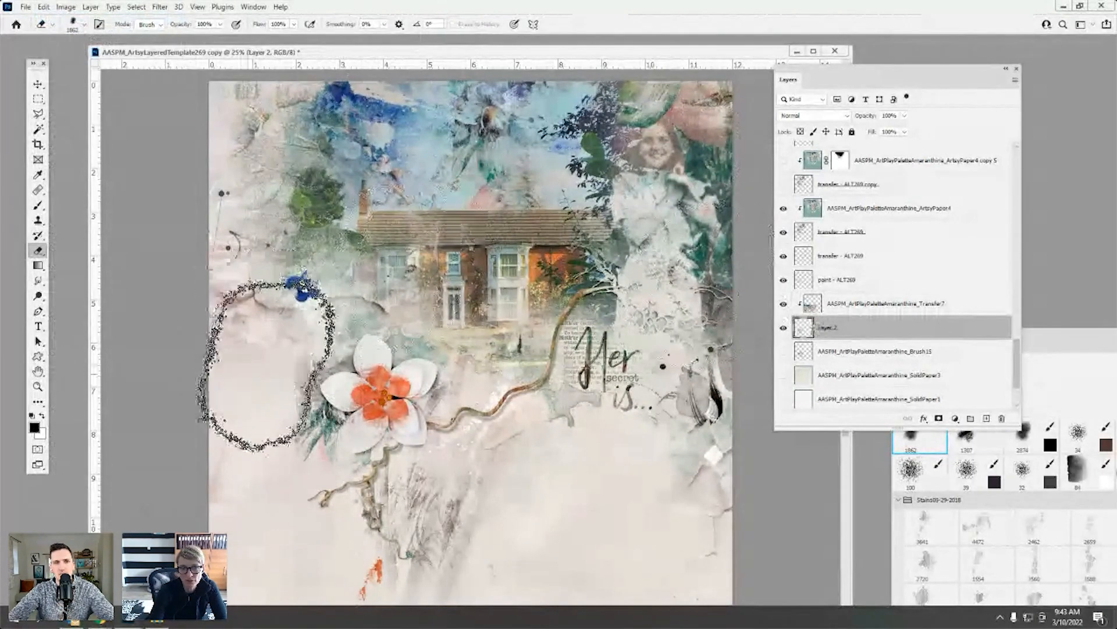
{"action": "mouse_move", "coordinate": [281, 356]}
{"action": "left_mouse_down"}
{"action": "mouse_move", "coordinate": [362, 283]}
{"action": "mouse_move", "coordinate": [363, 303]}
{"action": "mouse_move", "coordinate": [434, 299]}
{"action": "left_mouse_up"}
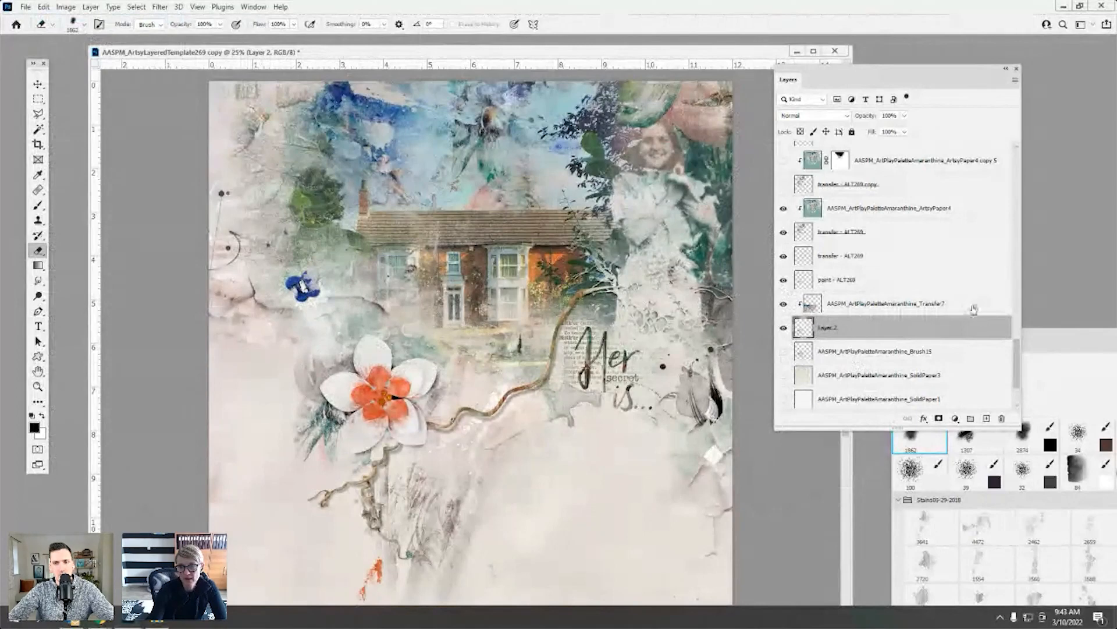
- Show the hidden Group 1 with the template's frames and text, and expand it to list its layers
{"action": "left_click_drag", "start_coordinate": [1019, 352], "coordinate": [1027, 217]}
{"action": "key", "text": "v"}
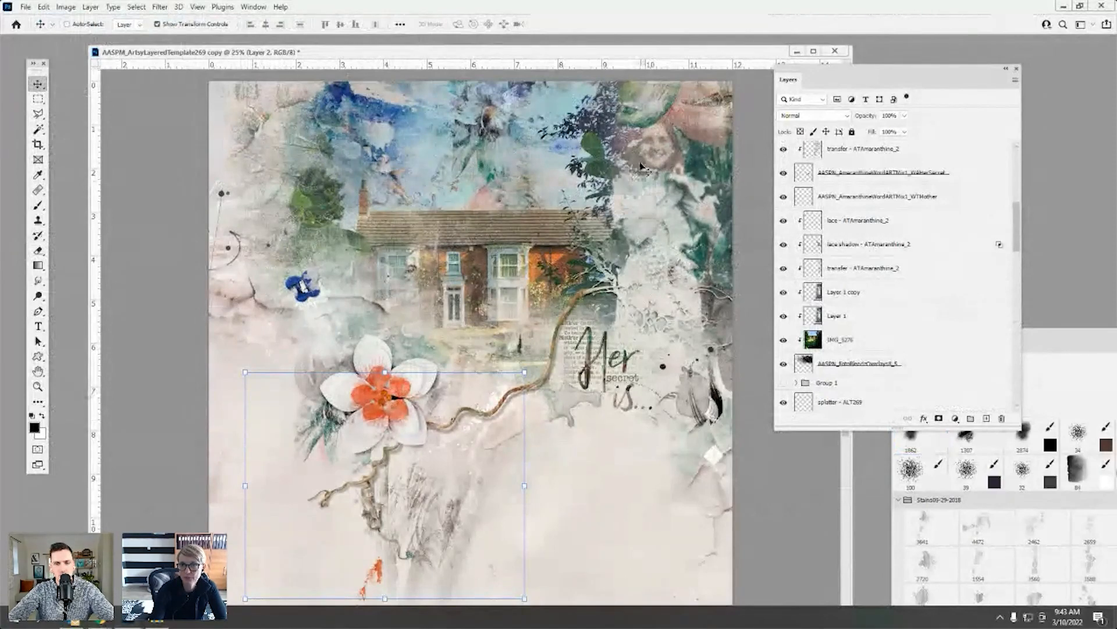
{"action": "left_click_drag", "start_coordinate": [1023, 254], "coordinate": [1034, 185]}
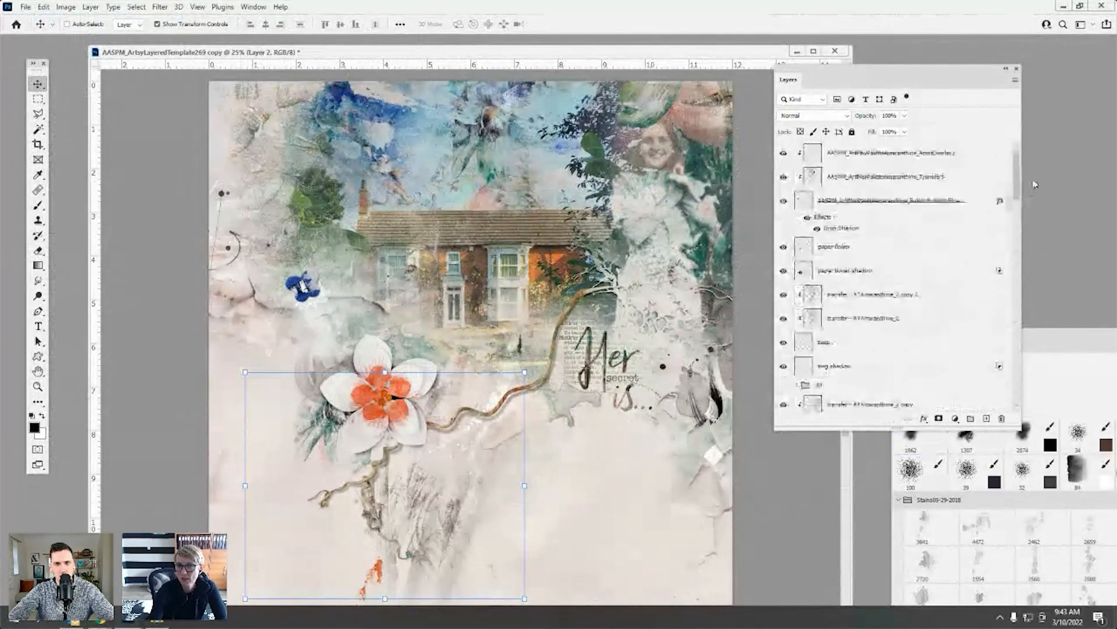
{"action": "scroll", "coordinate": [958, 251], "scroll_direction": "down", "scroll_amount": 5}
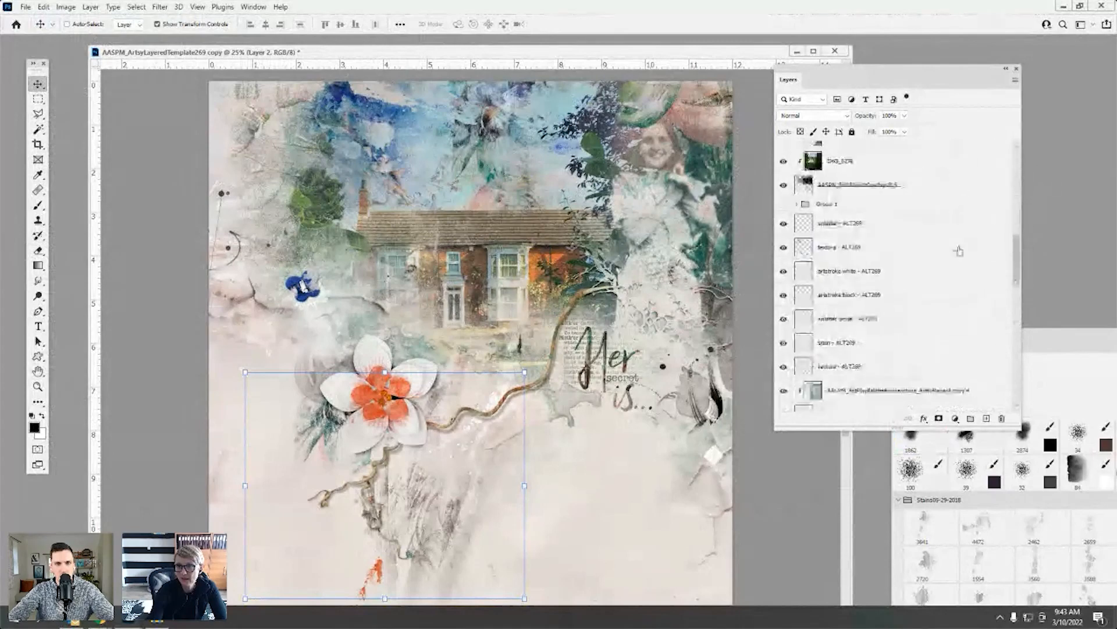
{"action": "left_click", "coordinate": [821, 204]}
{"action": "left_click", "coordinate": [783, 205]}
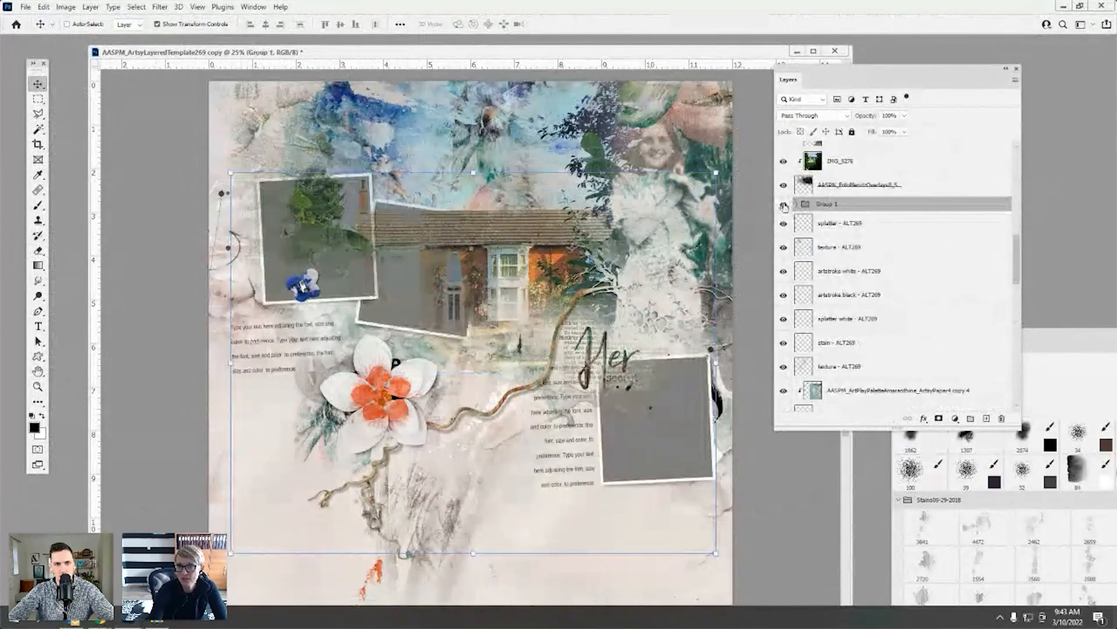
{"action": "left_click", "coordinate": [794, 204]}
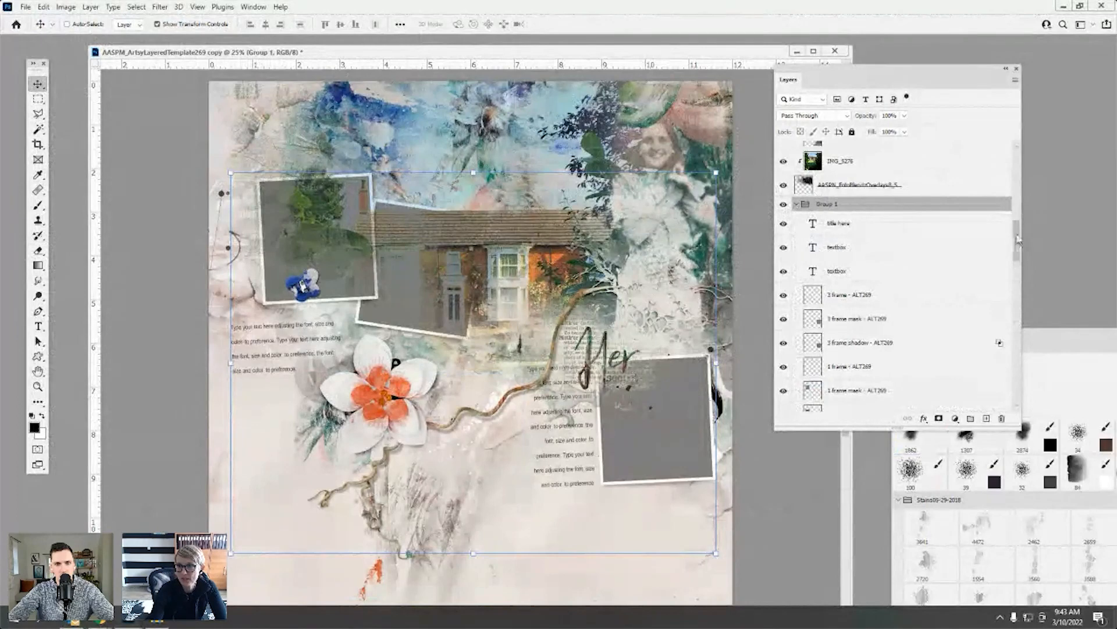
{"action": "left_click_drag", "start_coordinate": [1018, 239], "coordinate": [1019, 248]}
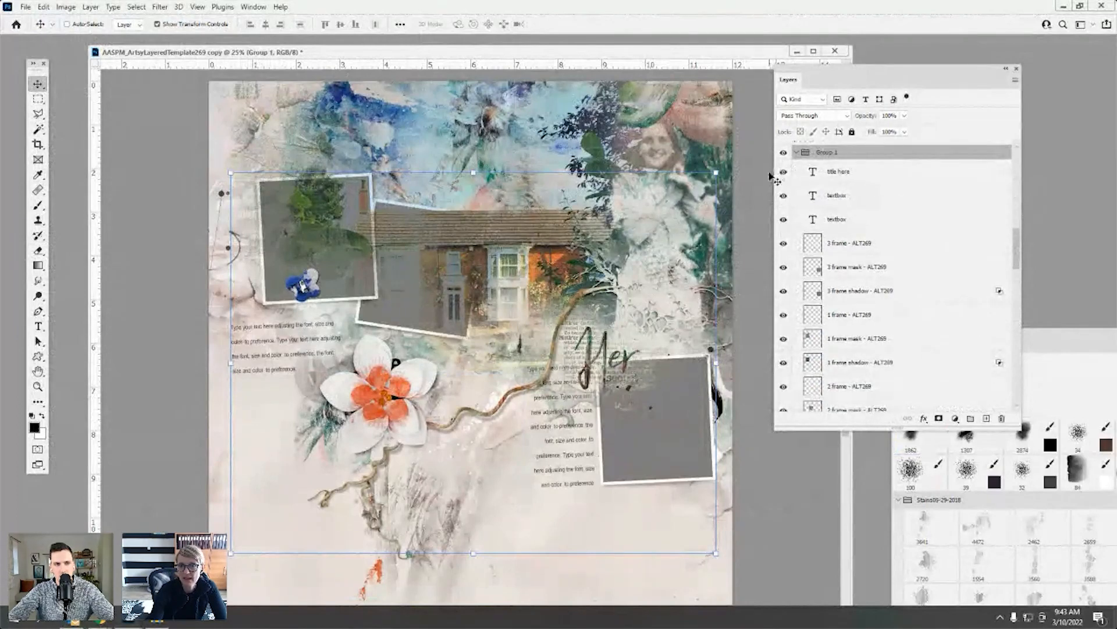
- Hide the title, the upper textbox and all frame 1 and frame 2 layers in Group 1, keeping frame 3 visible
{"action": "left_click", "coordinate": [783, 195]}
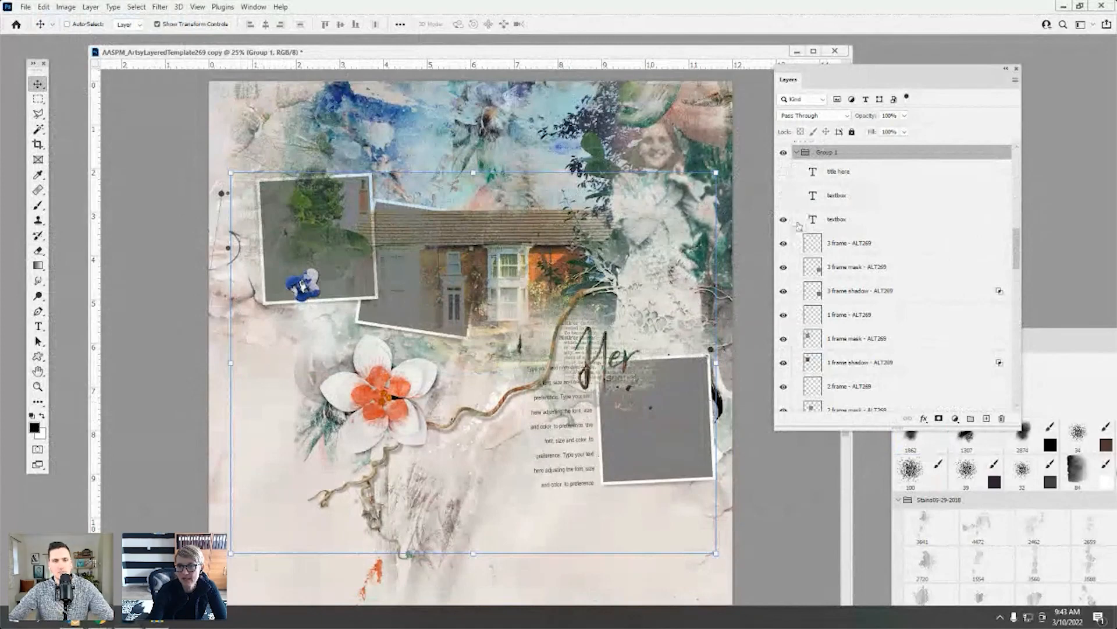
{"action": "left_click", "coordinate": [784, 244]}
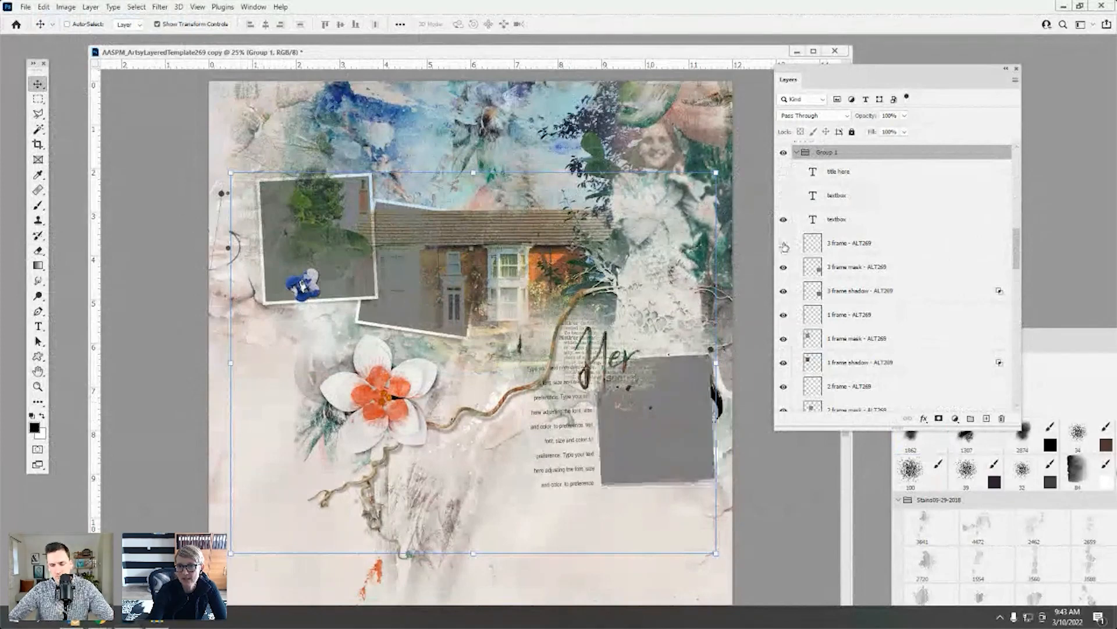
{"action": "left_click_drag", "start_coordinate": [784, 317], "coordinate": [784, 363]}
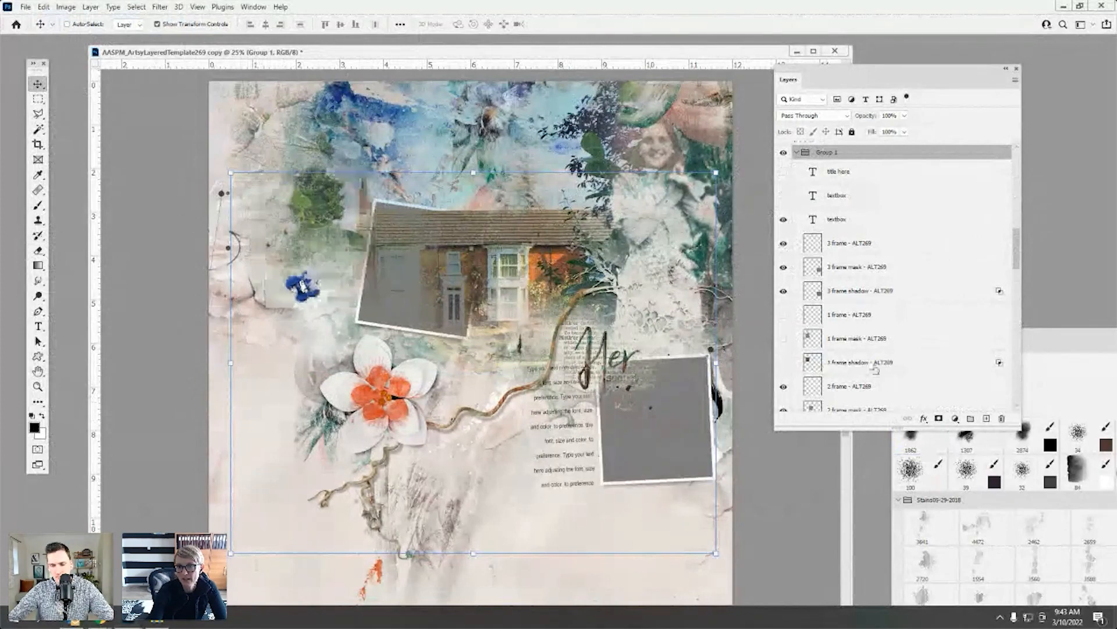
{"action": "scroll", "coordinate": [1013, 277], "scroll_direction": "down", "scroll_amount": 3}
{"action": "left_click_drag", "start_coordinate": [784, 319], "coordinate": [783, 364]}
- Move the 3 frame, mask and shadow layers together to just below the flower, and restack them directly beneath Layer 2
{"action": "left_click", "coordinate": [832, 207]}
{"action": "left_click", "coordinate": [838, 170], "text": "shift"}
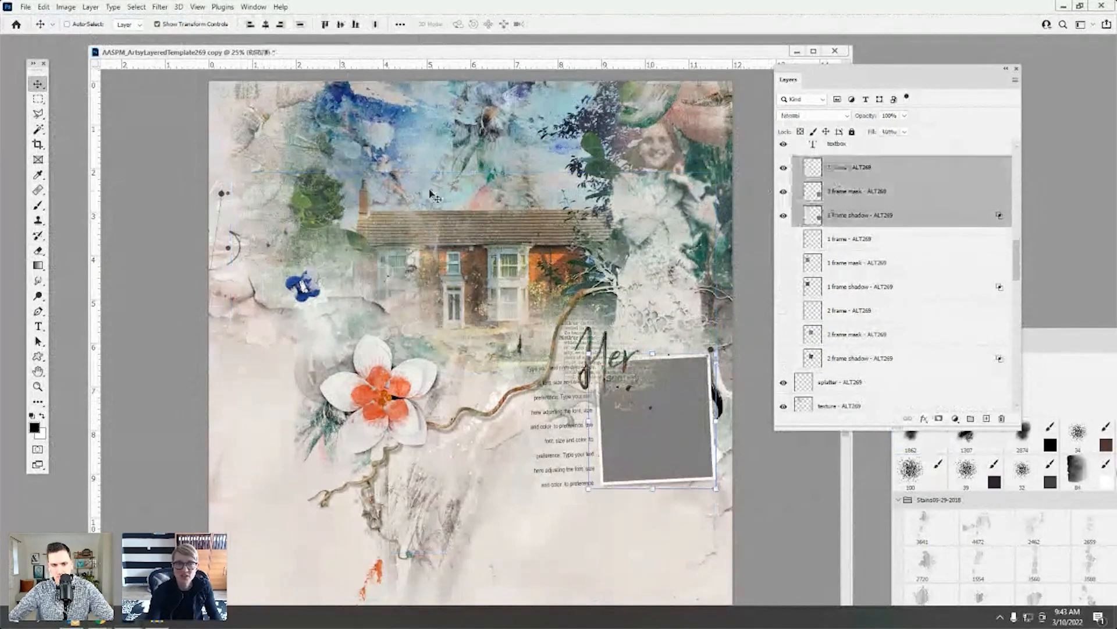
{"action": "left_click_drag", "start_coordinate": [696, 419], "coordinate": [463, 478]}
{"action": "left_click_drag", "start_coordinate": [854, 192], "coordinate": [842, 269]}
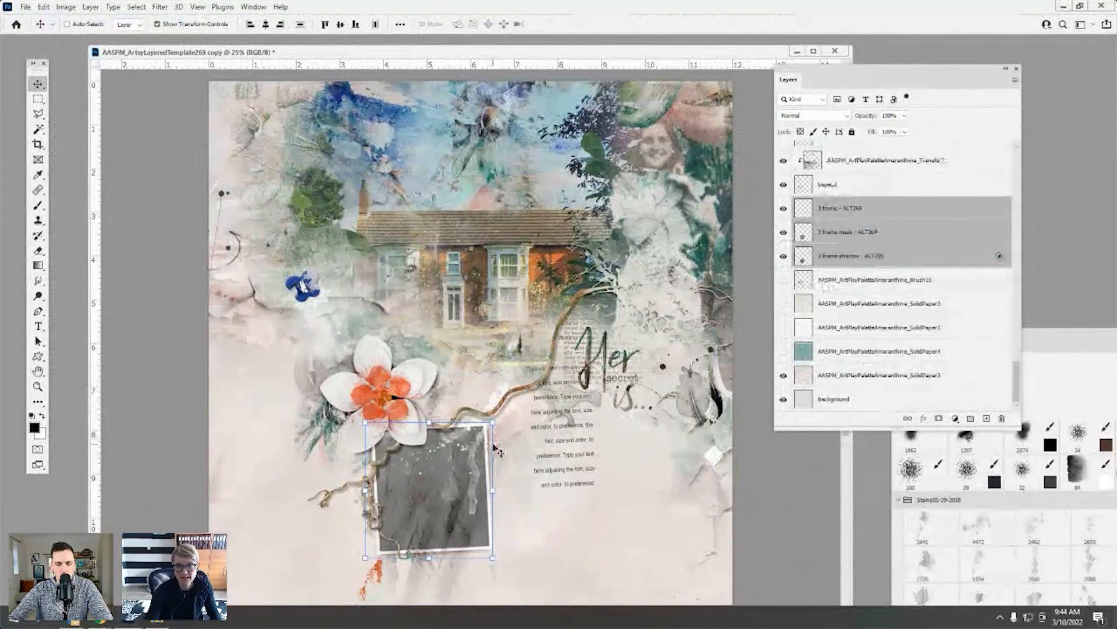
- Restack the three frame 3 layers between artstroke white - ALT269 and paper - ALT269, and nudge the frame slightly up and left
{"action": "left_click_drag", "start_coordinate": [1017, 370], "coordinate": [1017, 347]}
{"action": "left_click_drag", "start_coordinate": [809, 350], "coordinate": [821, 202]}
{"action": "left_click_drag", "start_coordinate": [1018, 352], "coordinate": [1023, 328]}
{"action": "left_click_drag", "start_coordinate": [816, 373], "coordinate": [806, 211]}
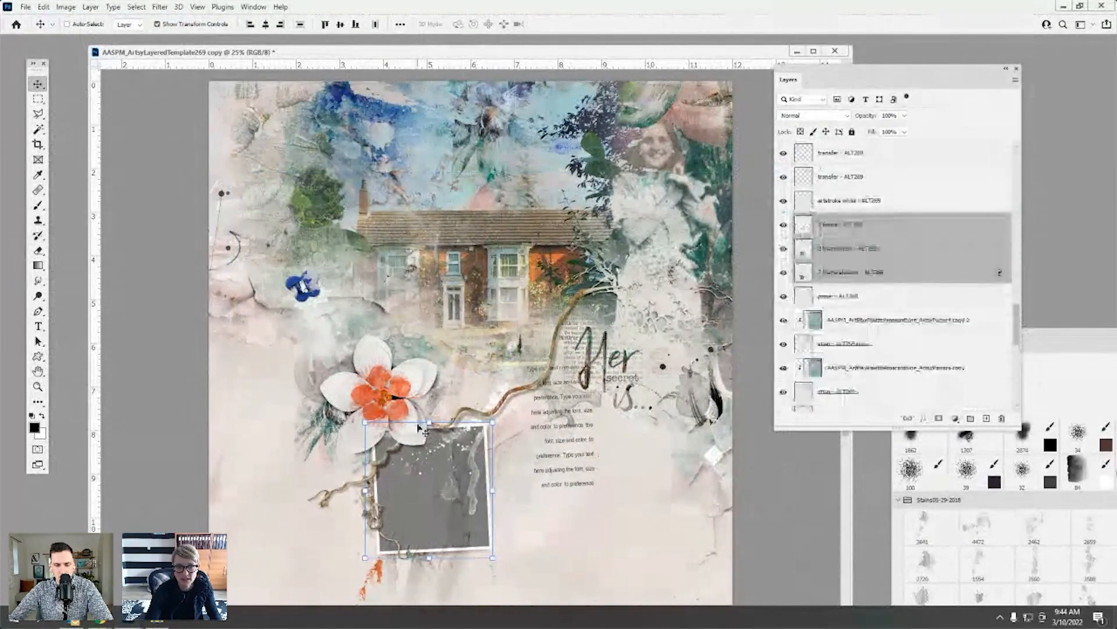
{"action": "left_click_drag", "start_coordinate": [396, 504], "coordinate": [386, 498]}
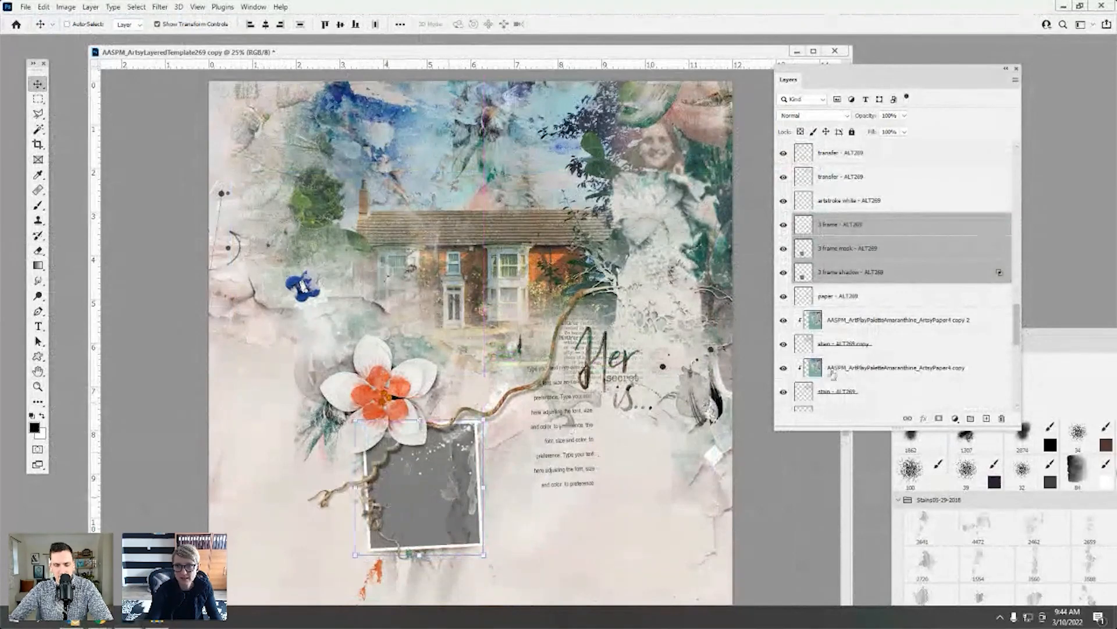
- Switch to File Explorer and open the Family120 photo from the 2022 Mar - Clipping Masks folder in Photoshop
{"action": "left_click", "coordinate": [168, 622]}
{"action": "left_click", "coordinate": [373, 92]}
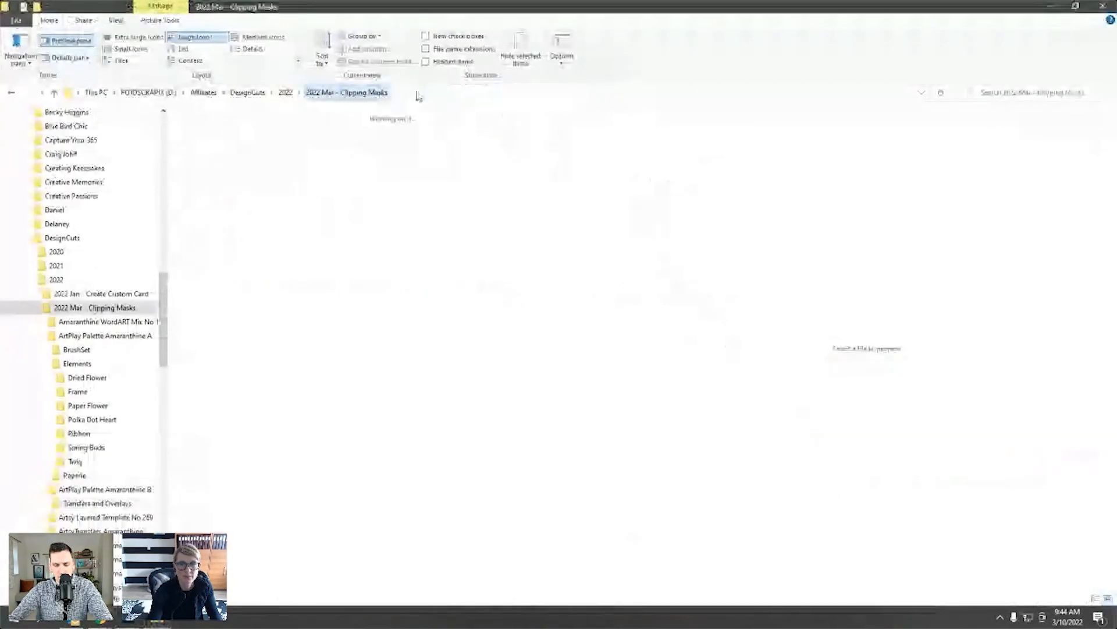
{"action": "left_click_drag", "start_coordinate": [613, 240], "coordinate": [609, 547]}
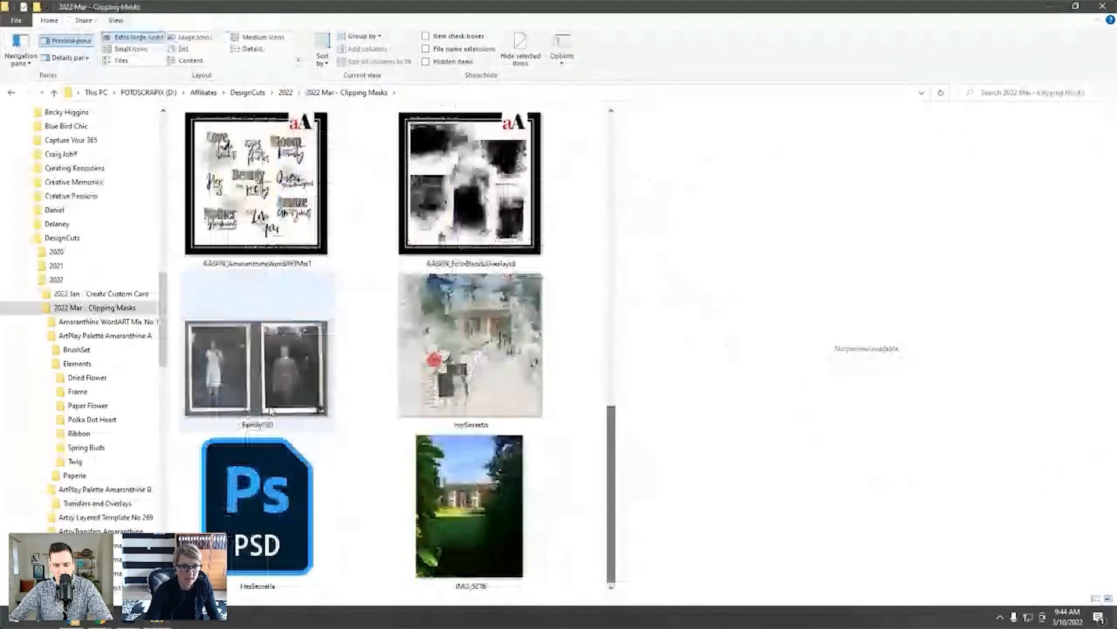
{"action": "left_click", "coordinate": [257, 355]}
{"action": "mouse_move", "coordinate": [95, 526]}
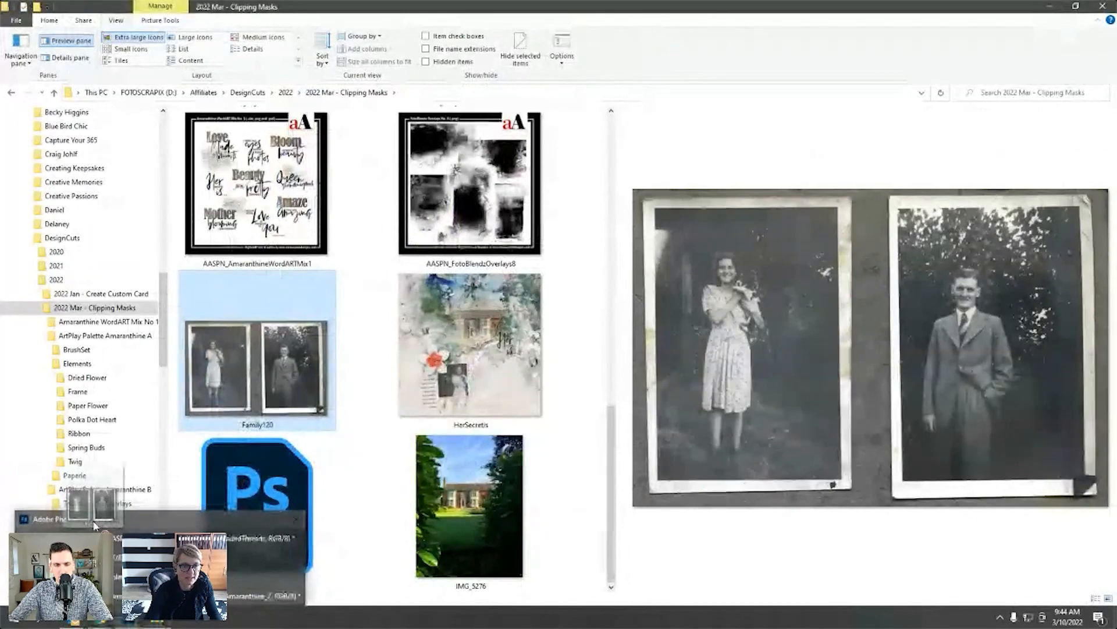
{"action": "left_click_drag", "start_coordinate": [95, 526], "coordinate": [71, 94]}
- Copy the Family120 photo into the template, place it directly above the 3 frame mask layer, and clip it to that mask
{"action": "left_click_drag", "start_coordinate": [344, 326], "coordinate": [428, 451]}
{"action": "scroll", "coordinate": [824, 257], "scroll_direction": "down", "scroll_amount": 3}
{"action": "left_click_drag", "start_coordinate": [802, 257], "coordinate": [815, 296]}
{"action": "left_click", "coordinate": [91, 6]}
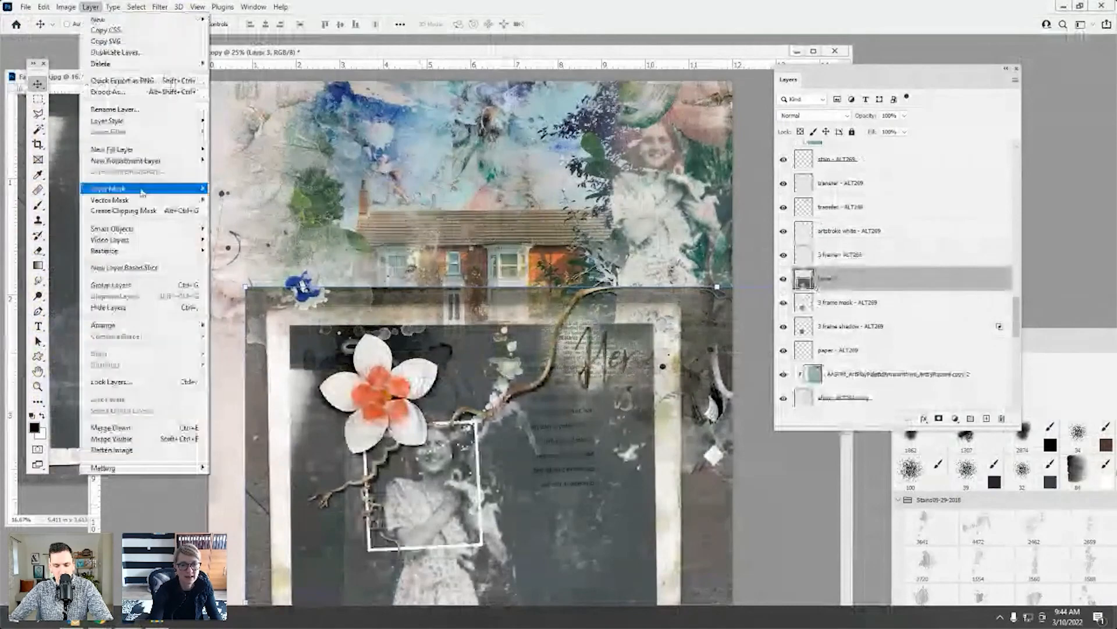
{"action": "left_click", "coordinate": [108, 184]}
- Scale down the clipped family photo proportionally and position it so the woman fills frame 3
{"action": "left_click_drag", "start_coordinate": [247, 288], "coordinate": [337, 375]}
{"action": "left_click_drag", "start_coordinate": [605, 469], "coordinate": [532, 419]}
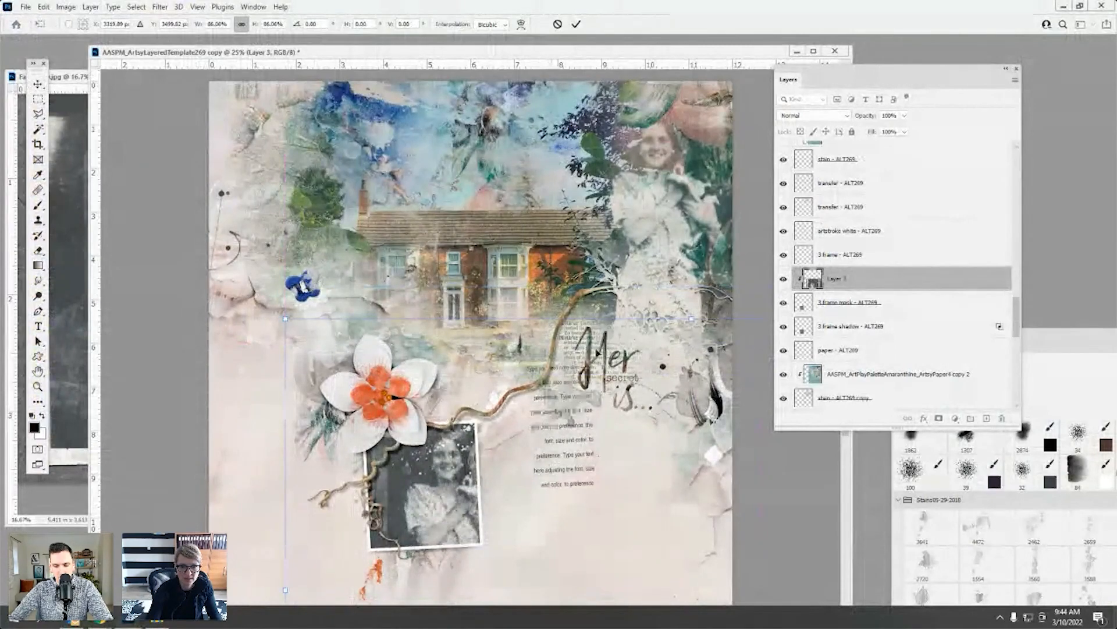
{"action": "left_click", "coordinate": [576, 24]}
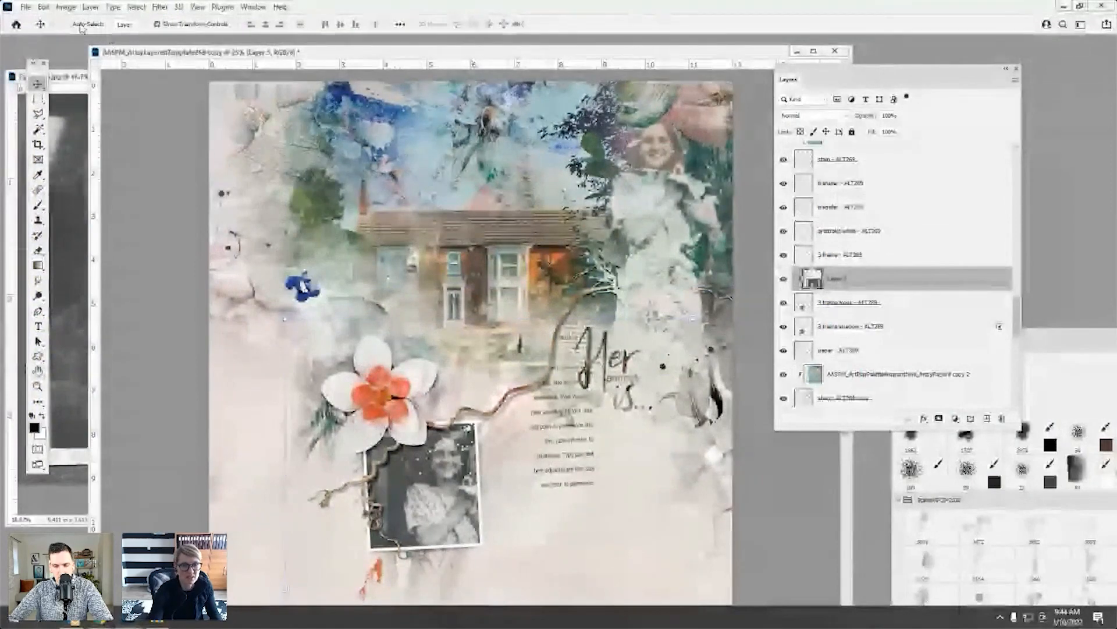
- Add a new blank layer directly above the 3 frame - ALT269 layer
{"action": "left_click_drag", "start_coordinate": [475, 410], "coordinate": [487, 389]}
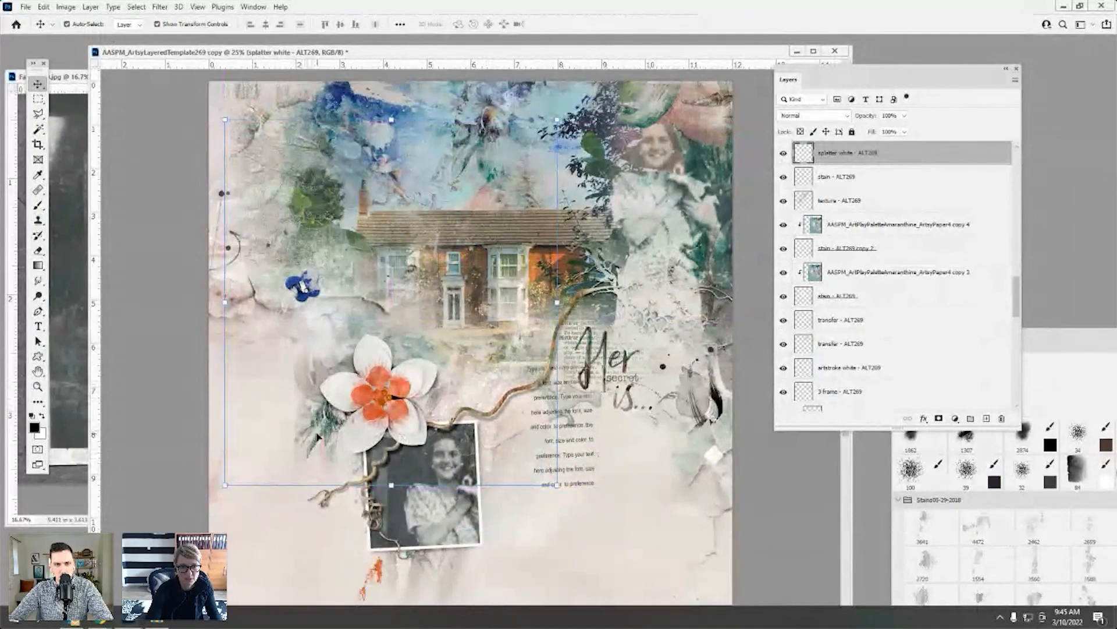
{"action": "left_click", "coordinate": [374, 432]}
{"action": "left_click_drag", "start_coordinate": [1018, 345], "coordinate": [1017, 297]}
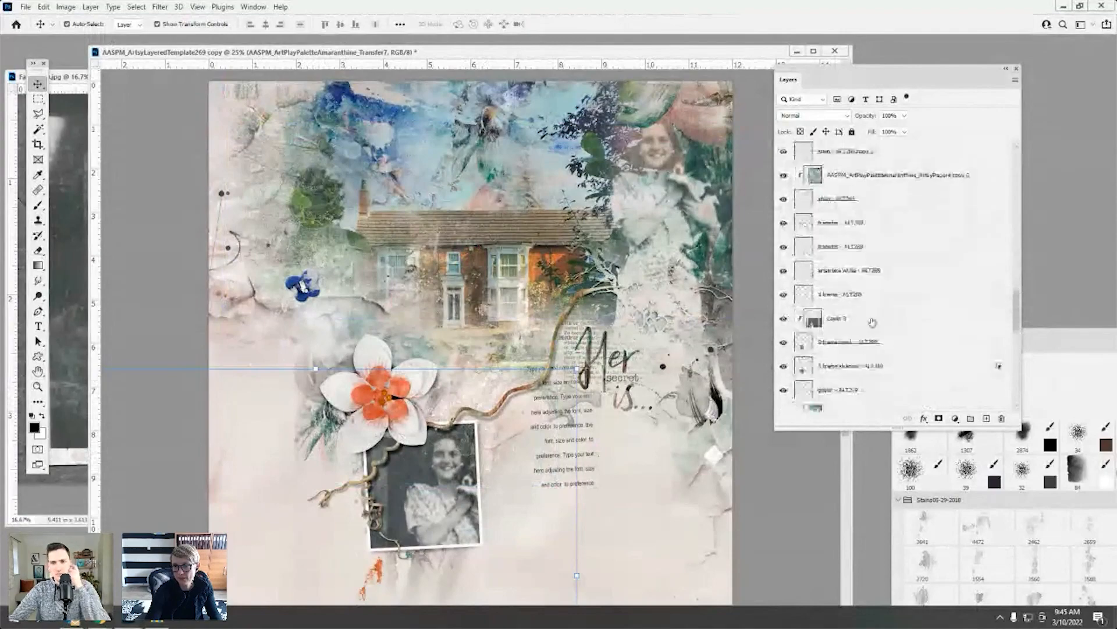
{"action": "left_click", "coordinate": [860, 295]}
{"action": "left_click", "coordinate": [988, 420]}
- Stamp the 2550 px Amaranthine brush in black around the framed photo on the new layer
{"action": "mouse_move", "coordinate": [1047, 339]}
{"action": "left_mouse_down"}
{"action": "mouse_move", "coordinate": [931, 106]}
{"action": "mouse_move", "coordinate": [930, 56]}
{"action": "left_mouse_up"}
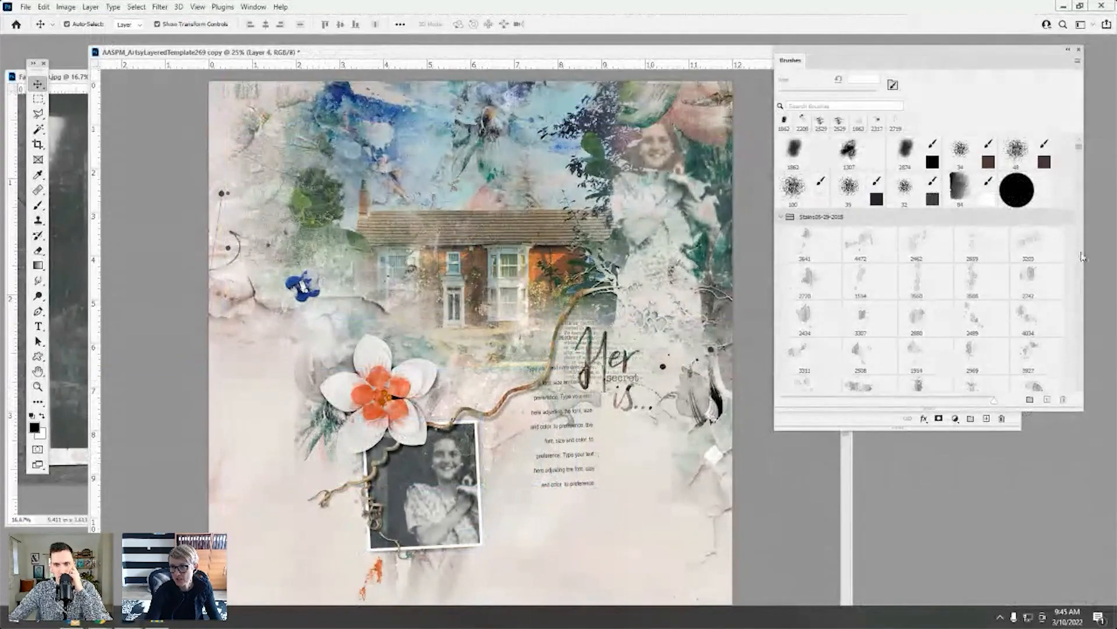
{"action": "left_click_drag", "start_coordinate": [1079, 150], "coordinate": [1065, 325]}
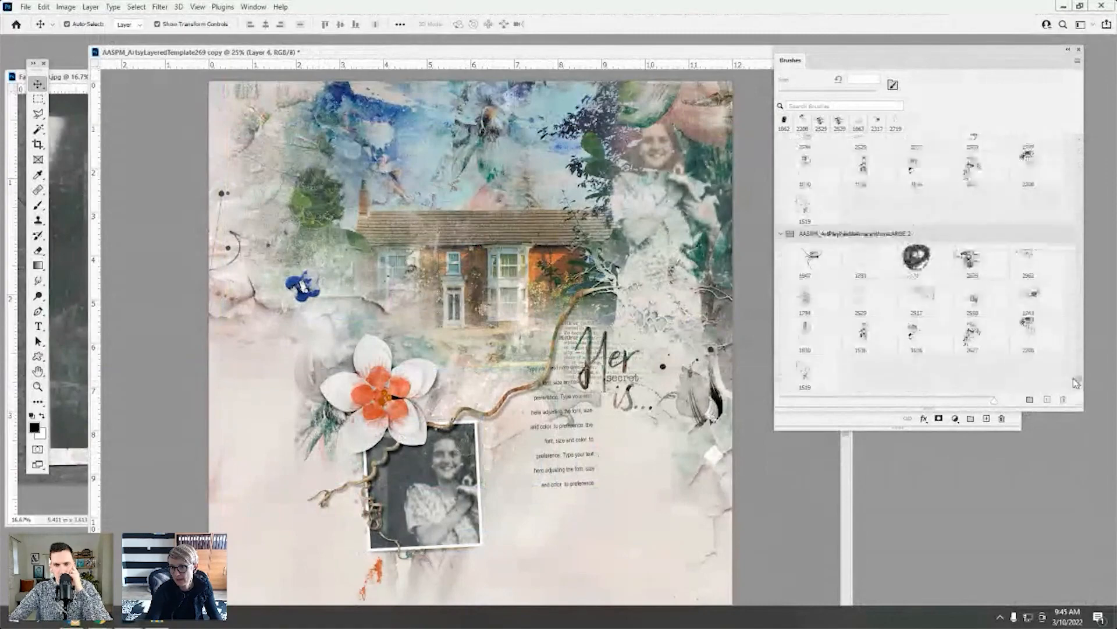
{"action": "left_click", "coordinate": [972, 337]}
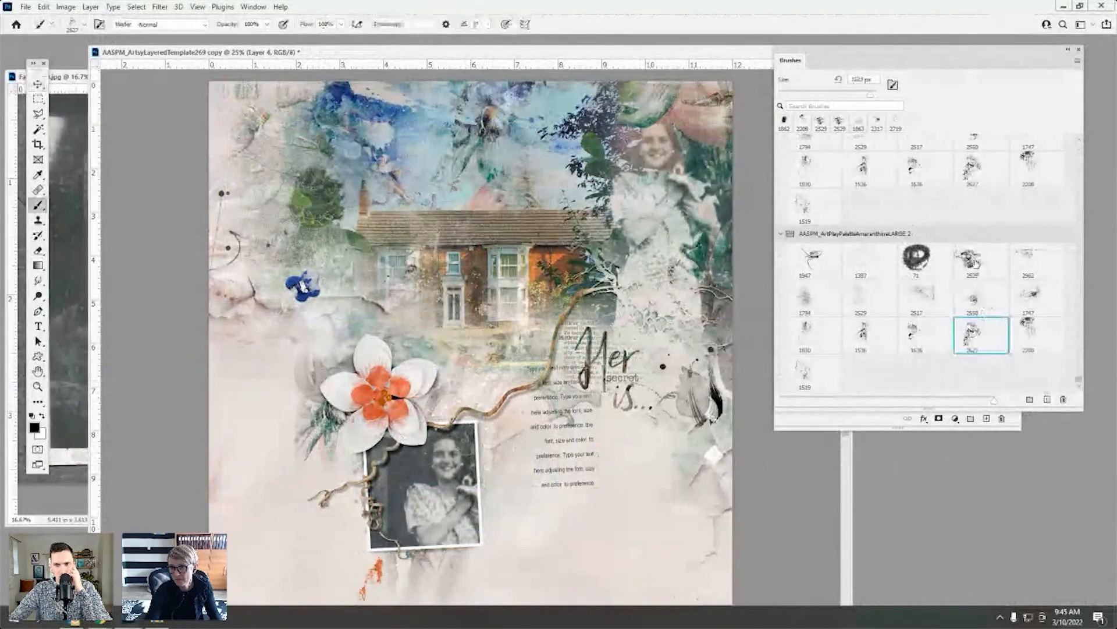
{"action": "left_click", "coordinate": [981, 298]}
{"action": "left_click_drag", "start_coordinate": [558, 443], "coordinate": [251, 552]}
{"action": "key", "text": "ctrl+z"}
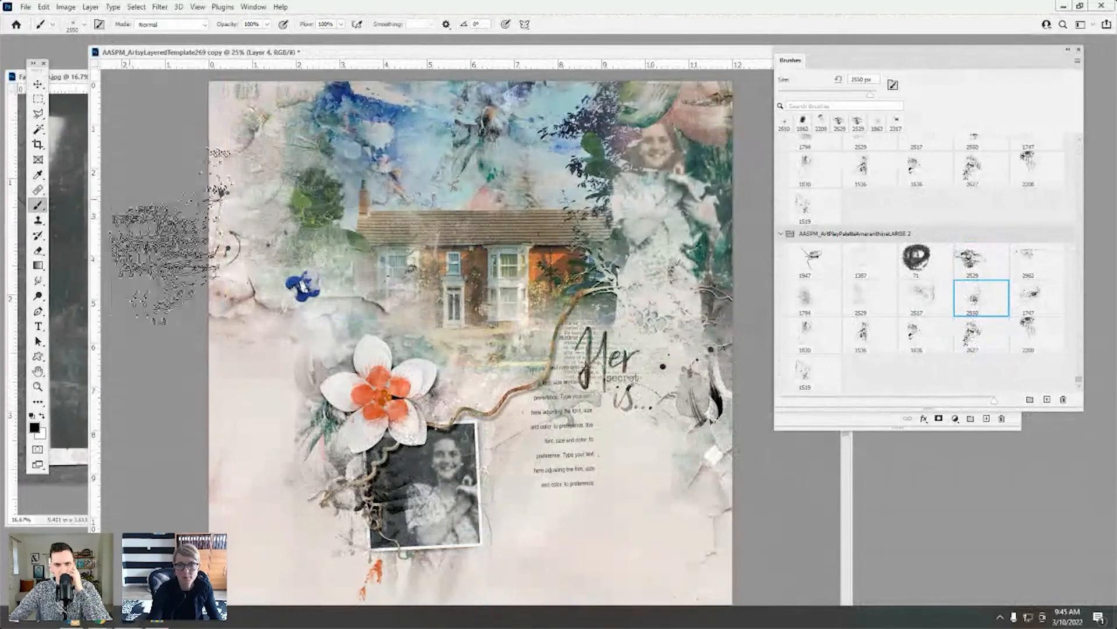
{"action": "mouse_move", "coordinate": [867, 61]}
{"action": "left_mouse_down"}
{"action": "mouse_move", "coordinate": [1024, 263]}
{"action": "mouse_move", "coordinate": [960, 440]}
{"action": "left_mouse_up"}
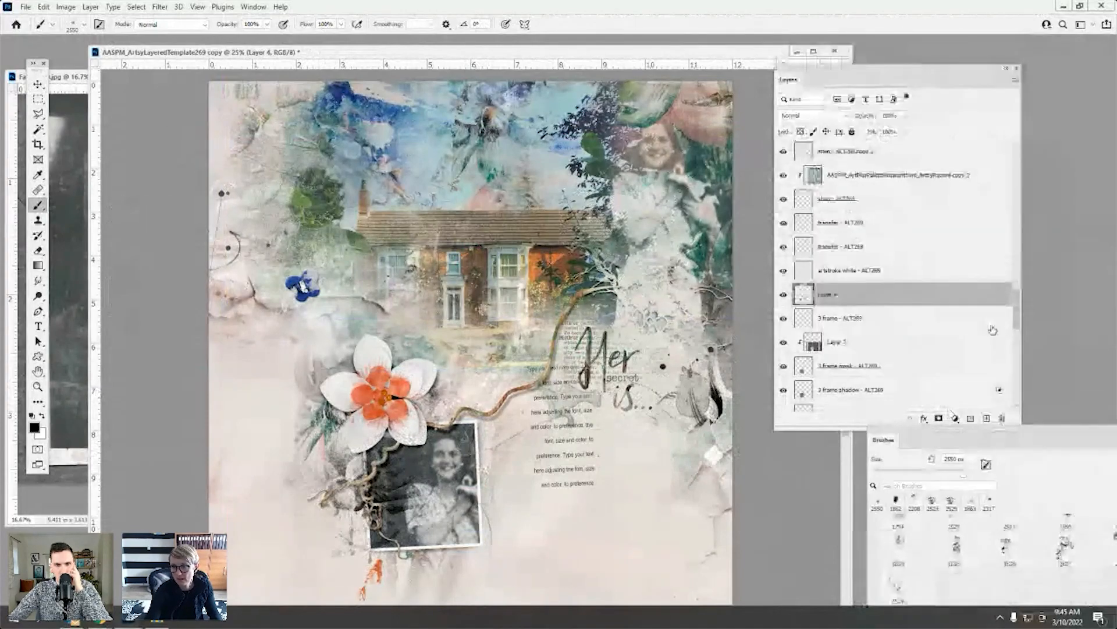
- Duplicate the AASPM_ArtPlayPaletteAmaranthine_Transfer7 layer, place the copy directly above Layer 4, and clip it to the brushwork
{"action": "scroll", "coordinate": [1018, 344], "scroll_direction": "down", "scroll_amount": 3}
{"action": "scroll", "coordinate": [1017, 344], "scroll_direction": "down", "scroll_amount": 5}
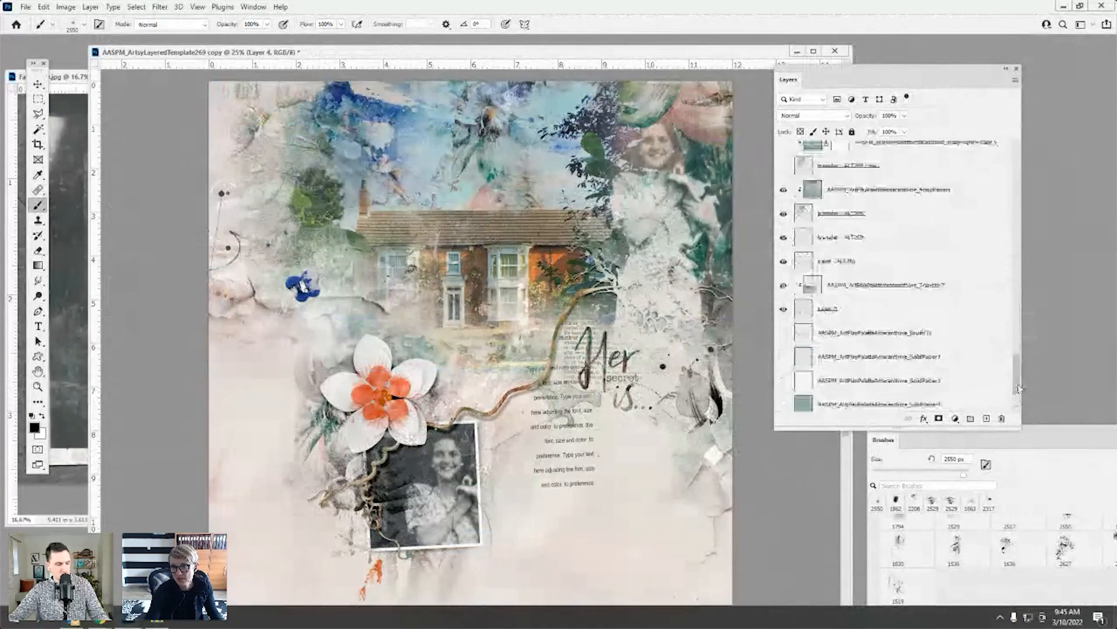
{"action": "left_click", "coordinate": [821, 295]}
{"action": "left_click_drag", "start_coordinate": [812, 293], "coordinate": [986, 418]}
{"action": "mouse_move", "coordinate": [815, 294]}
{"action": "left_mouse_down"}
{"action": "mouse_move", "coordinate": [829, 265]}
{"action": "mouse_move", "coordinate": [838, 40]}
{"action": "mouse_move", "coordinate": [811, 146]}
{"action": "mouse_move", "coordinate": [812, 259]}
{"action": "mouse_move", "coordinate": [810, 198]}
{"action": "left_mouse_up"}
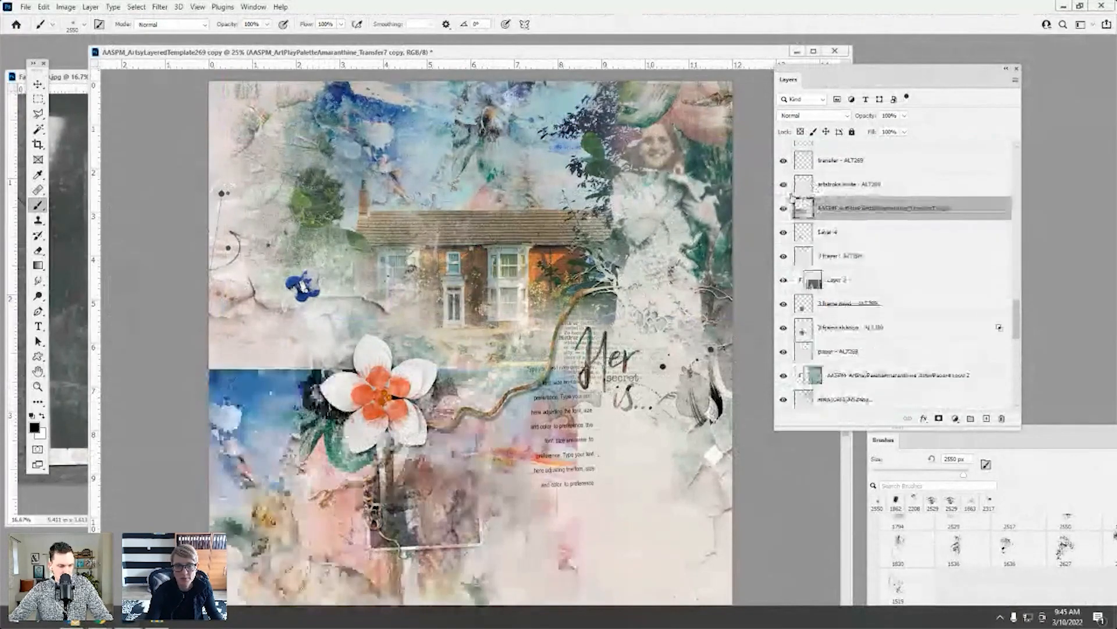
{"action": "left_click", "coordinate": [91, 6]}
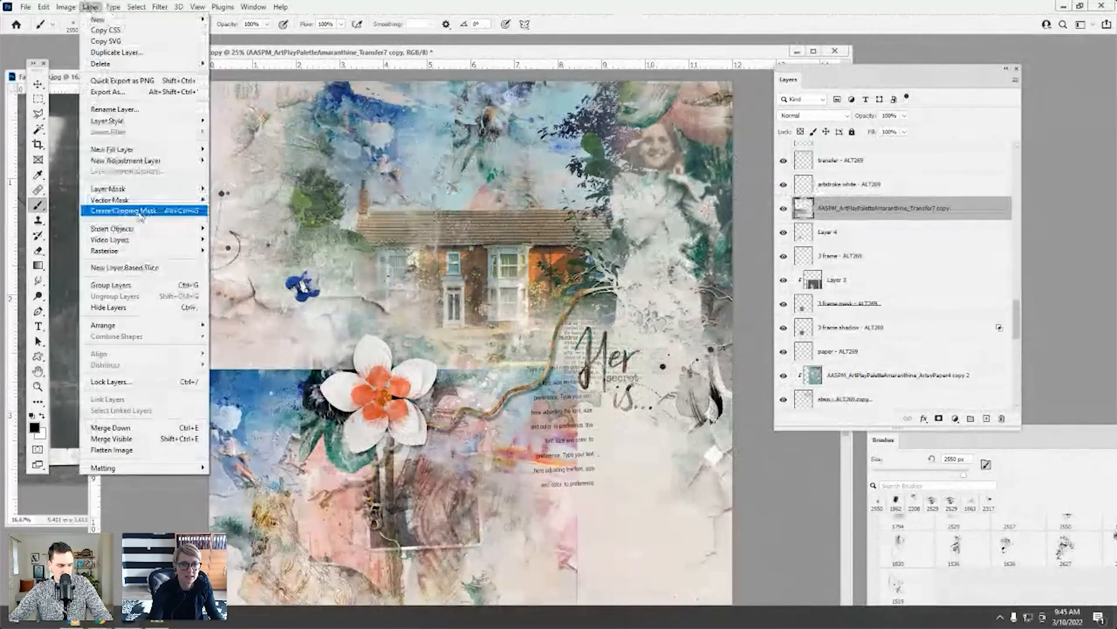
{"action": "left_click", "coordinate": [140, 211]}
- Move the placeholder textbox from below the Her secret is title to just left of the framed photo
{"action": "key", "text": "v"}
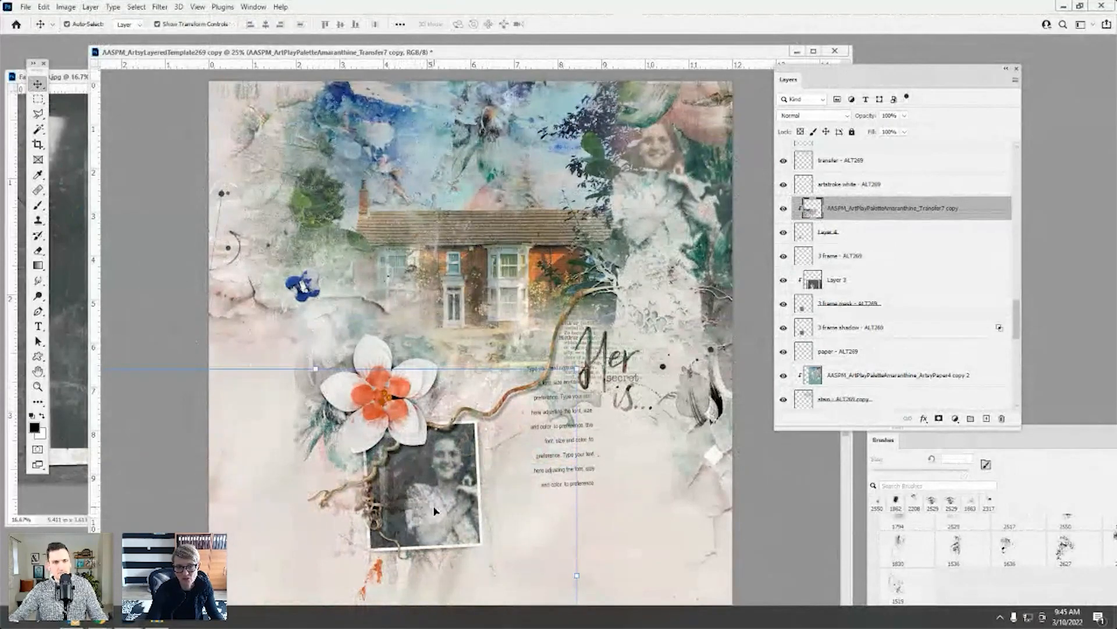
{"action": "left_click", "coordinate": [471, 459]}
{"action": "left_click_drag", "start_coordinate": [492, 438], "coordinate": [355, 506]}
{"action": "left_click", "coordinate": [291, 464]}
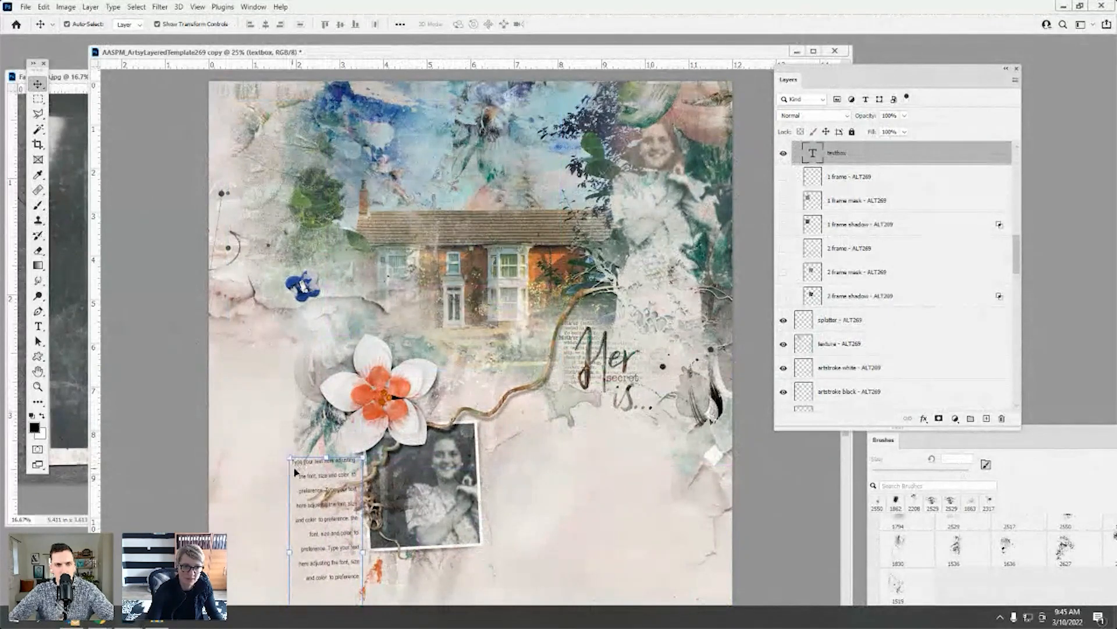
- Widen the text box beside the framed photo, lower its top edge, and delete the surplus placeholder text
{"action": "left_click", "coordinate": [39, 326]}
{"action": "left_click", "coordinate": [341, 517]}
{"action": "left_click_drag", "start_coordinate": [293, 553], "coordinate": [307, 551]}
{"action": "left_click_drag", "start_coordinate": [335, 454], "coordinate": [335, 504]}
{"action": "left_click_drag", "start_coordinate": [831, 74], "coordinate": [933, 80]}
{"action": "left_click_drag", "start_coordinate": [531, 52], "coordinate": [503, 28]}
{"action": "left_click_drag", "start_coordinate": [278, 547], "coordinate": [229, 559]}
{"action": "left_click_drag", "start_coordinate": [316, 525], "coordinate": [331, 557]}
{"action": "key", "text": "BackSpace"}
{"action": "left_click_drag", "start_coordinate": [222, 550], "coordinate": [230, 551]}
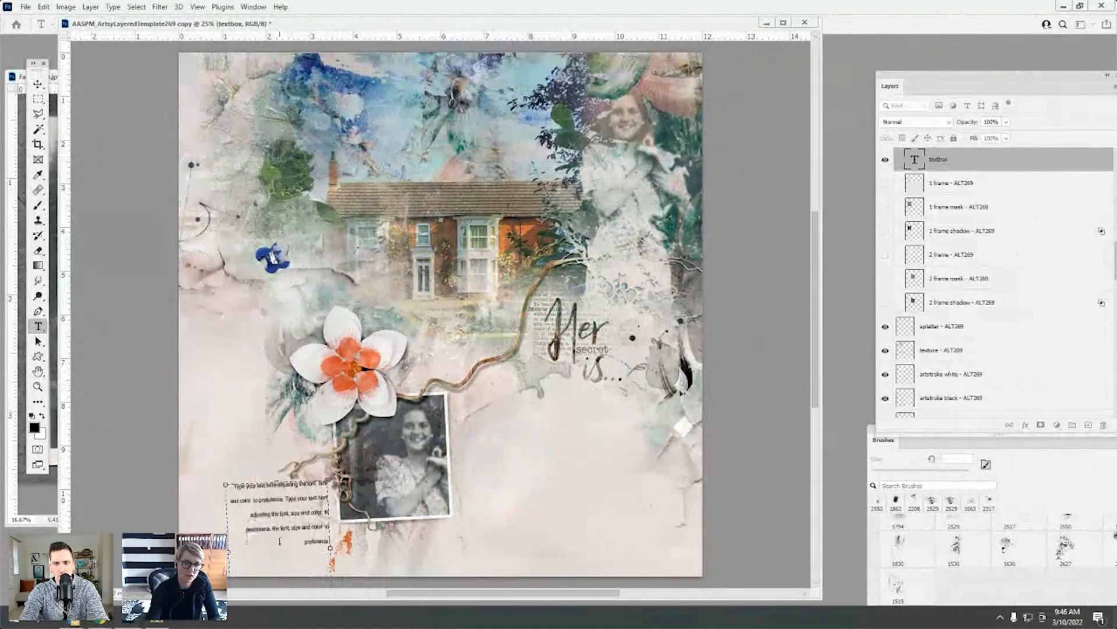
- Reposition the template's document window and close the Family120 photo document
{"action": "left_click_drag", "start_coordinate": [569, 26], "coordinate": [571, 60]}
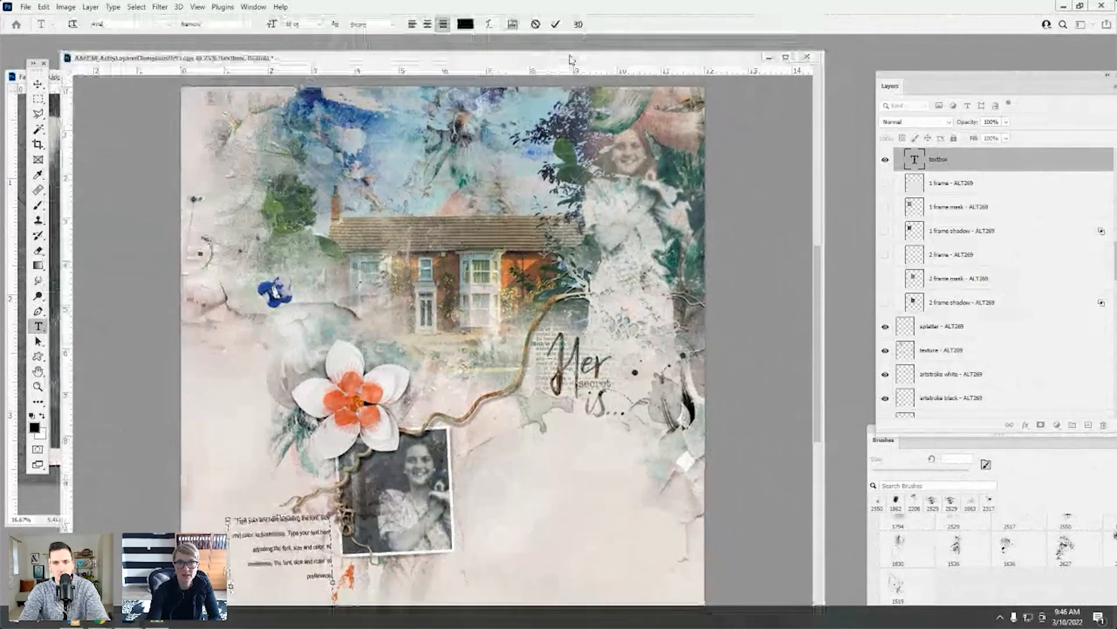
{"action": "left_click_drag", "start_coordinate": [323, 57], "coordinate": [407, 47]}
{"action": "left_click_drag", "start_coordinate": [134, 81], "coordinate": [106, 94]}
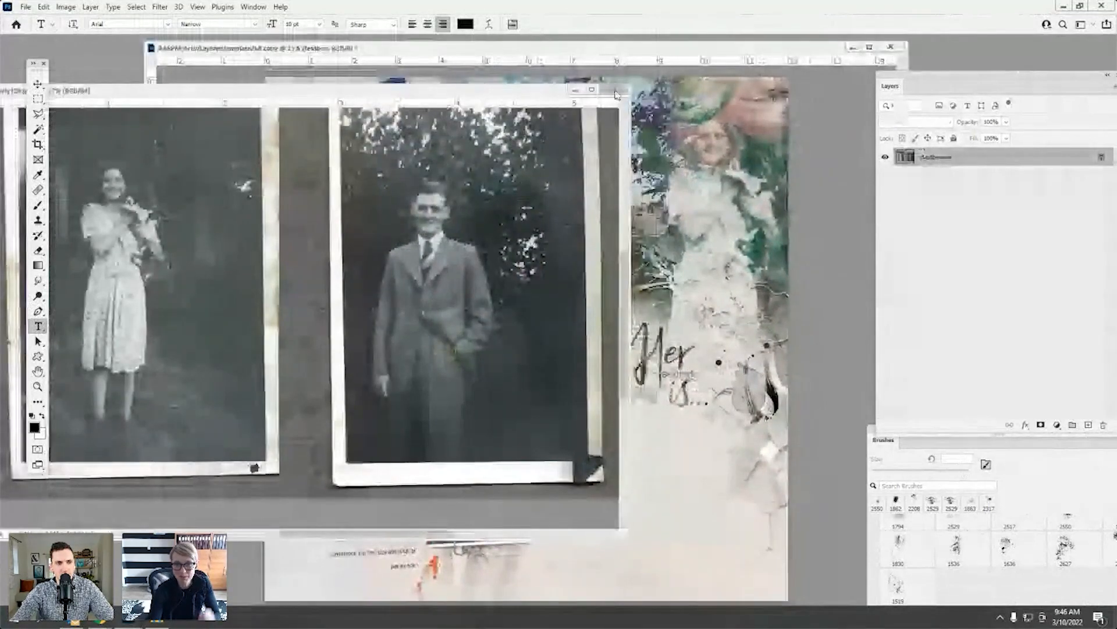
{"action": "left_click", "coordinate": [612, 89]}
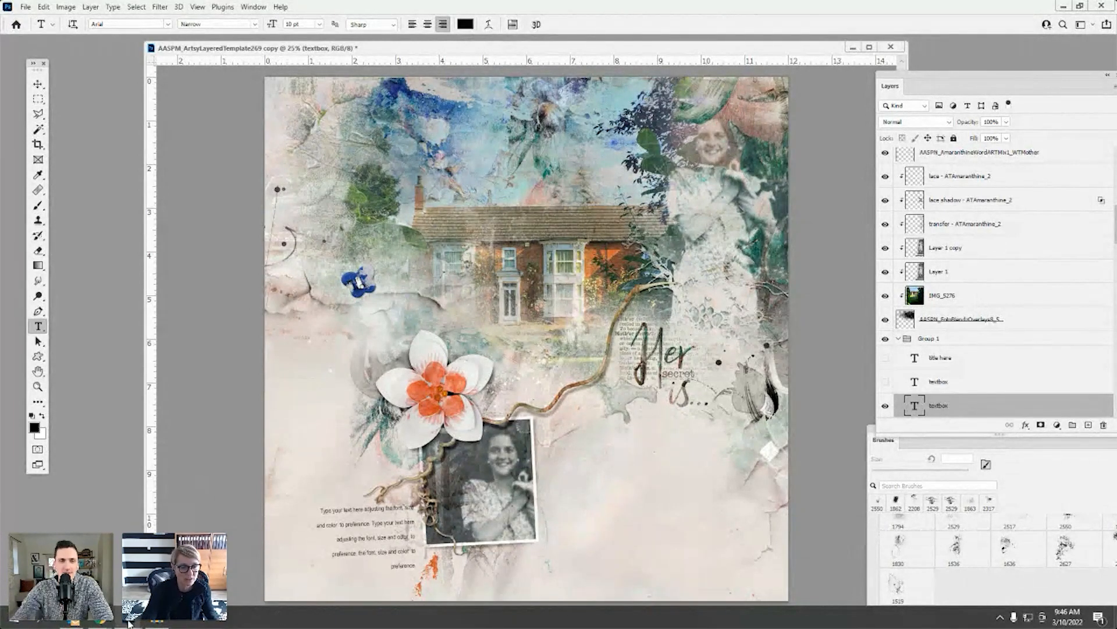
- Bring up the finished HerSecretIs.psd document and arrange it beside the template for comparison
{"action": "mouse_move", "coordinate": [129, 621]}
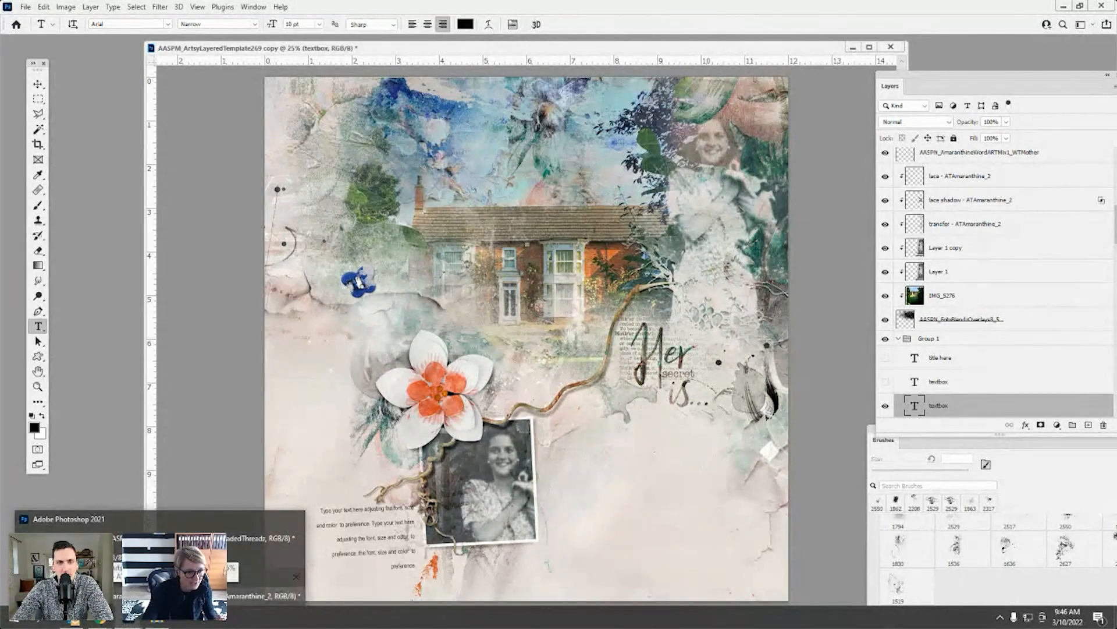
{"action": "left_click", "coordinate": [119, 579]}
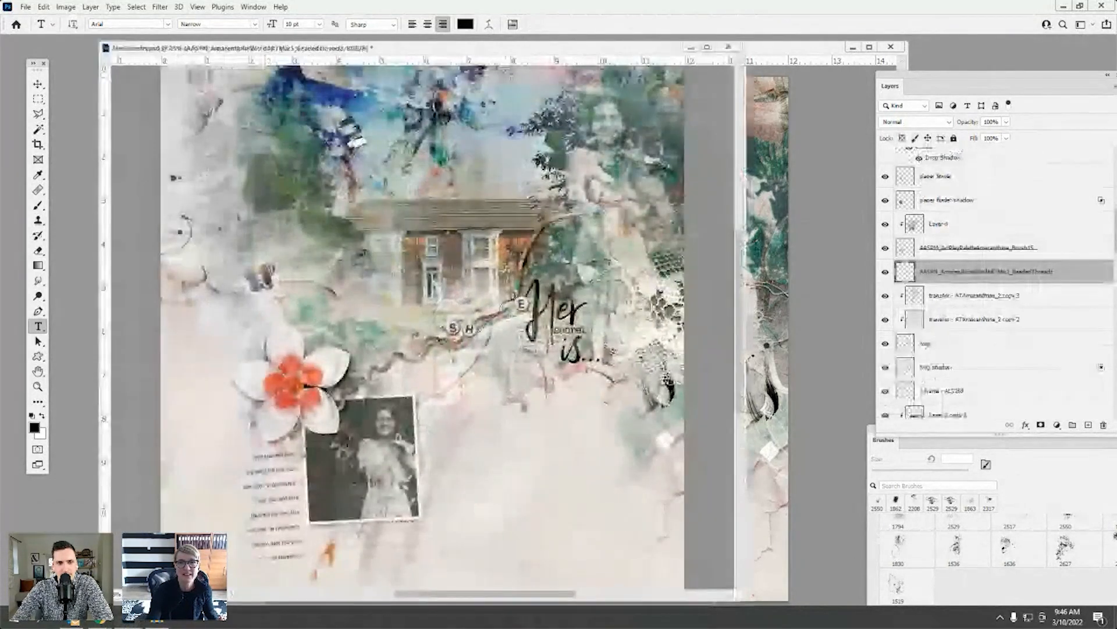
{"action": "left_click_drag", "start_coordinate": [255, 48], "coordinate": [602, 31]}
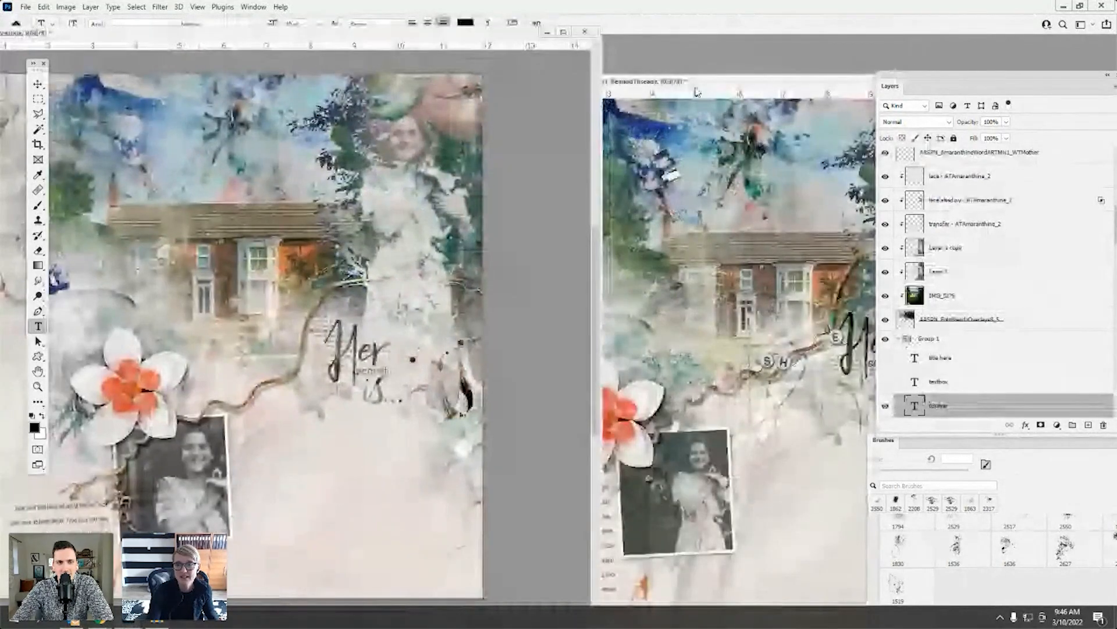
{"action": "left_click_drag", "start_coordinate": [587, 247], "coordinate": [350, 247]}
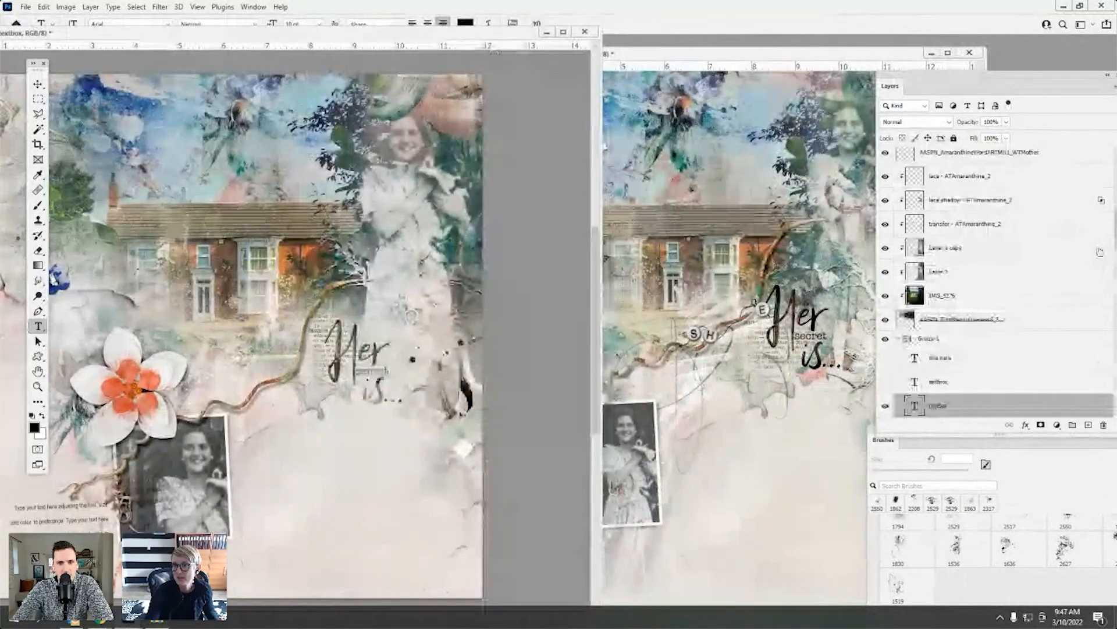
- Show the template's hidden BT group containing the lettered beads
{"action": "left_click_drag", "start_coordinate": [1069, 88], "coordinate": [1004, 102]}
{"action": "scroll", "coordinate": [823, 282], "scroll_direction": "up", "scroll_amount": 5}
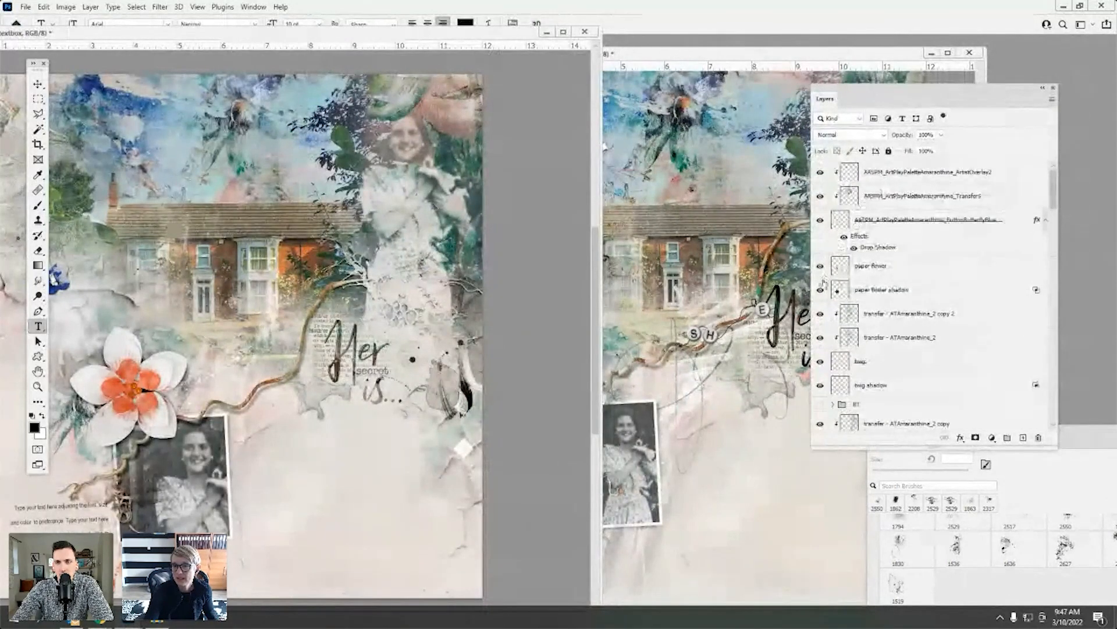
{"action": "left_click", "coordinate": [821, 405]}
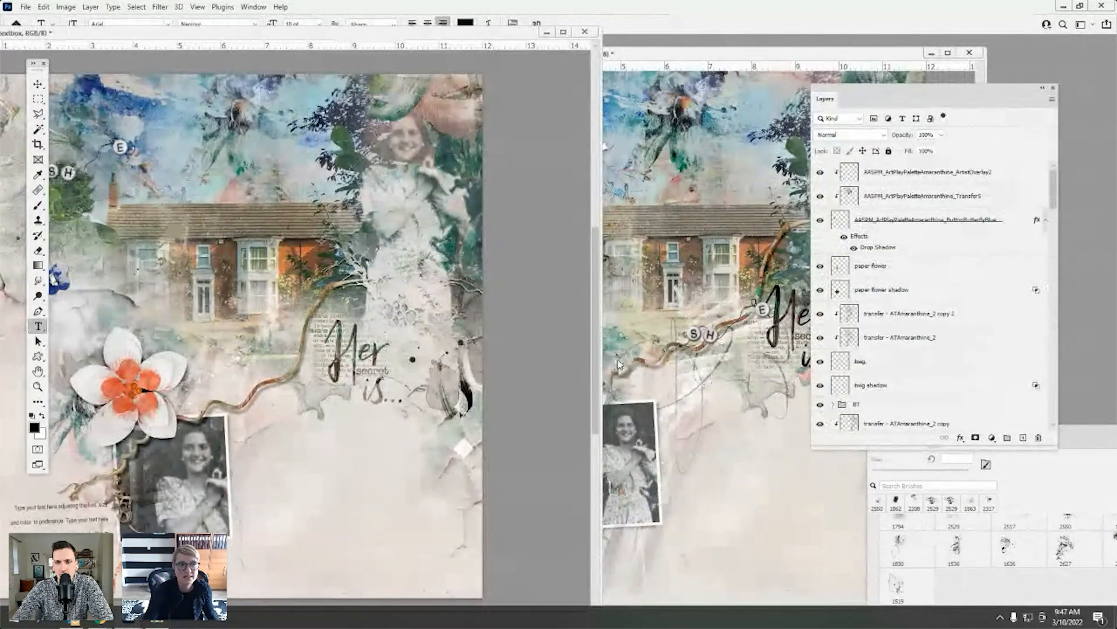
- Move the BT bead group onto the twig beside the Her title and restack it directly beneath the paper flower shadow layer
{"action": "left_click", "coordinate": [37, 84]}
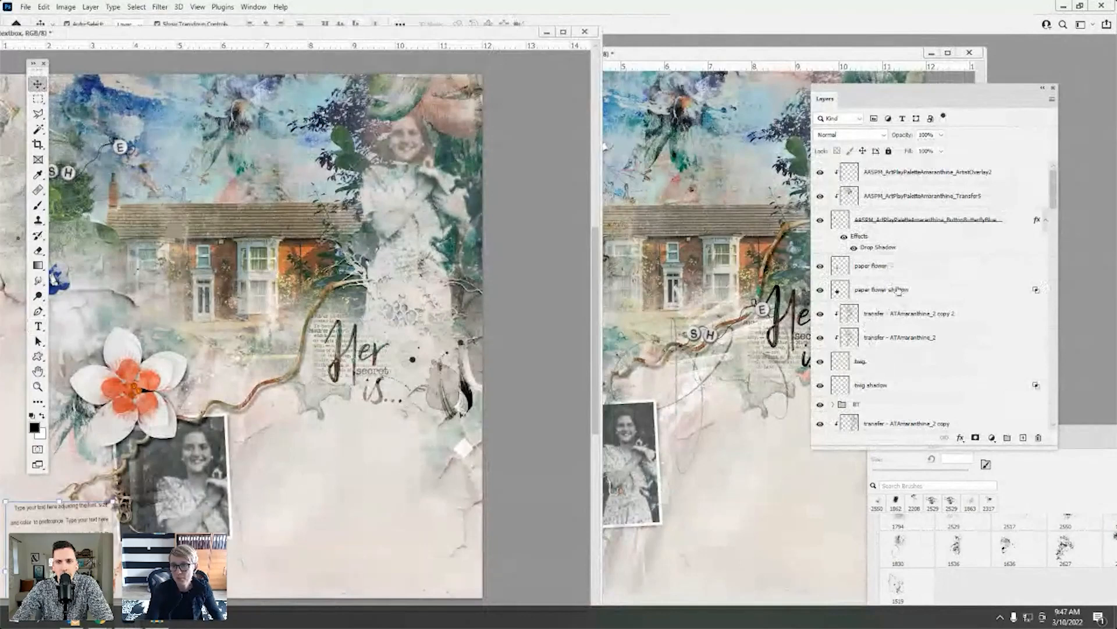
{"action": "left_click", "coordinate": [874, 407]}
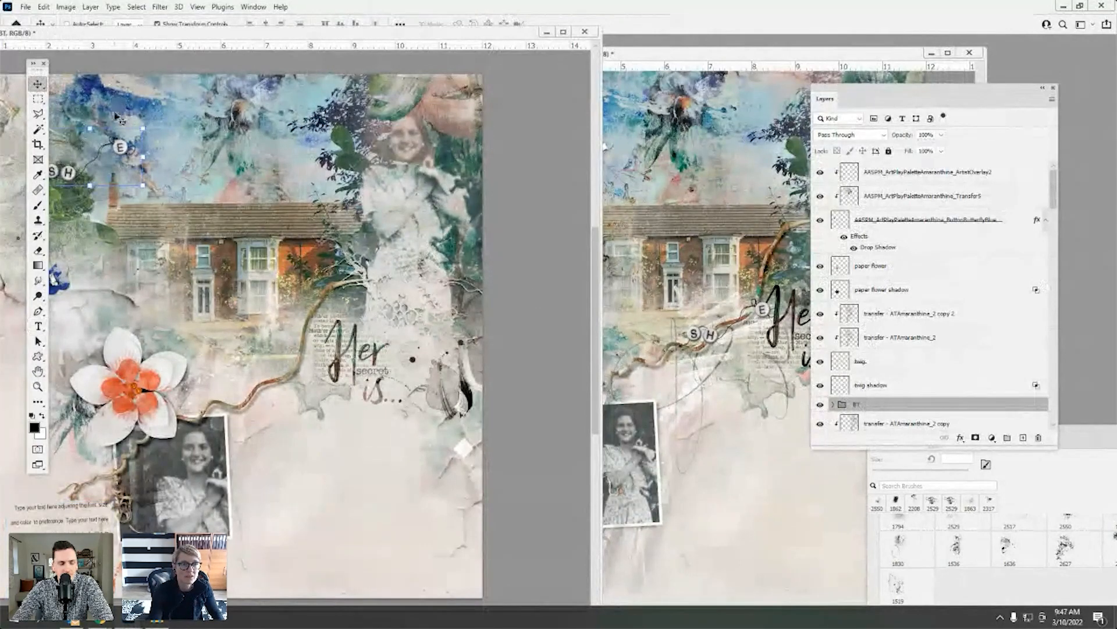
{"action": "left_click_drag", "start_coordinate": [122, 157], "coordinate": [316, 376]}
{"action": "left_click_drag", "start_coordinate": [859, 409], "coordinate": [867, 306]}
{"action": "left_click_drag", "start_coordinate": [314, 367], "coordinate": [315, 361]}
- Zoom out both the template and HerSecretIs.psd to compare the two full compositions side by side
{"action": "left_click", "coordinate": [198, 7]}
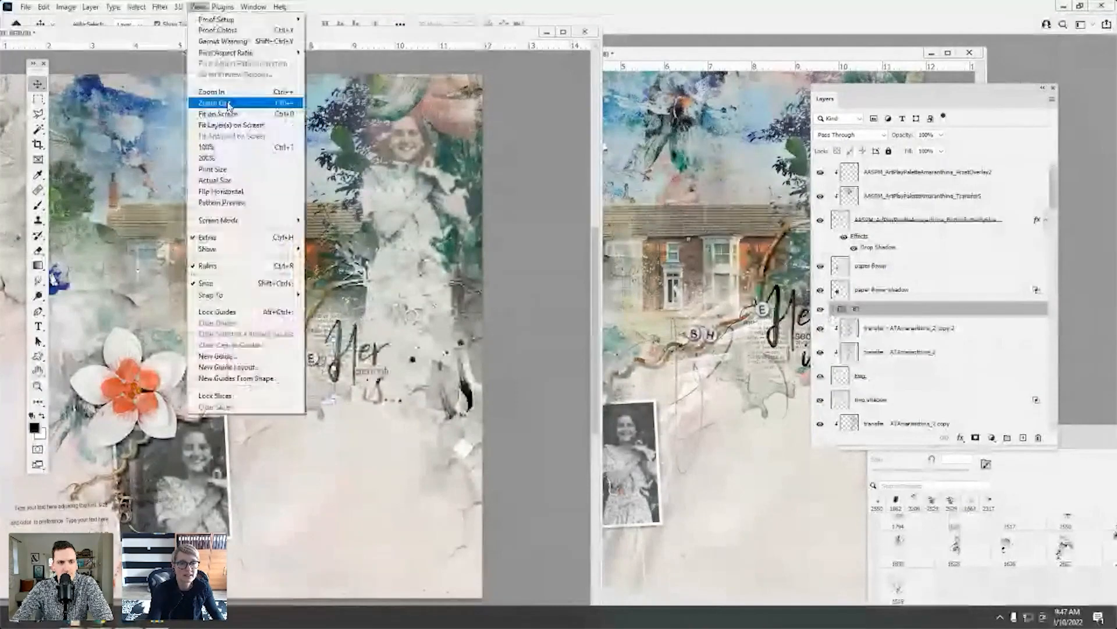
{"action": "left_click", "coordinate": [221, 95]}
{"action": "left_click", "coordinate": [715, 52]}
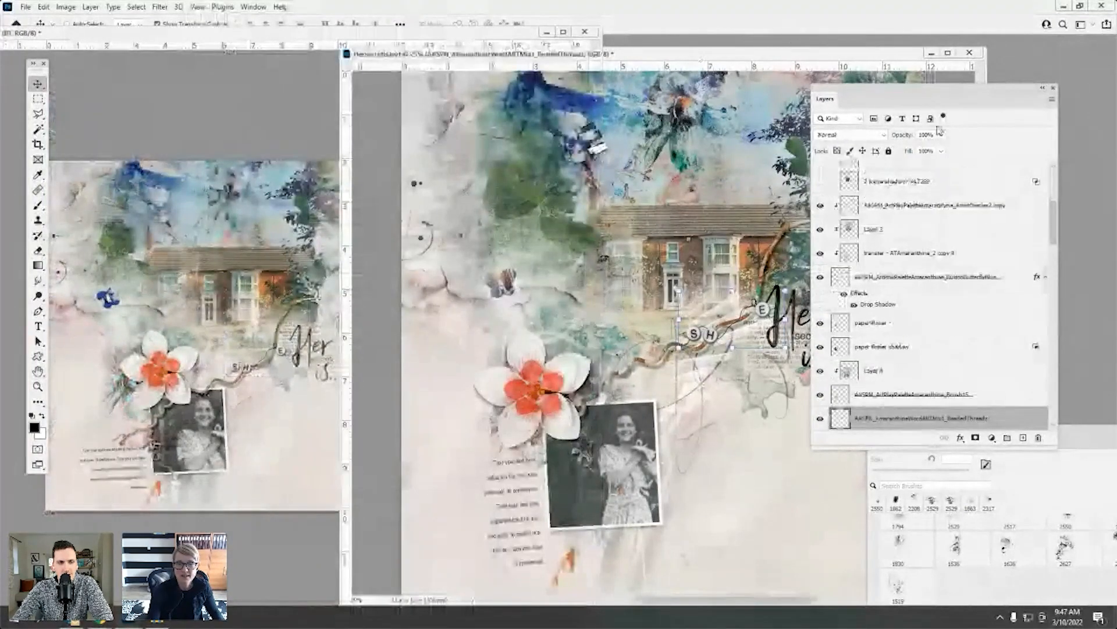
{"action": "left_click_drag", "start_coordinate": [627, 55], "coordinate": [675, 52]}
{"action": "left_click", "coordinate": [198, 7]}
{"action": "left_click", "coordinate": [243, 103]}
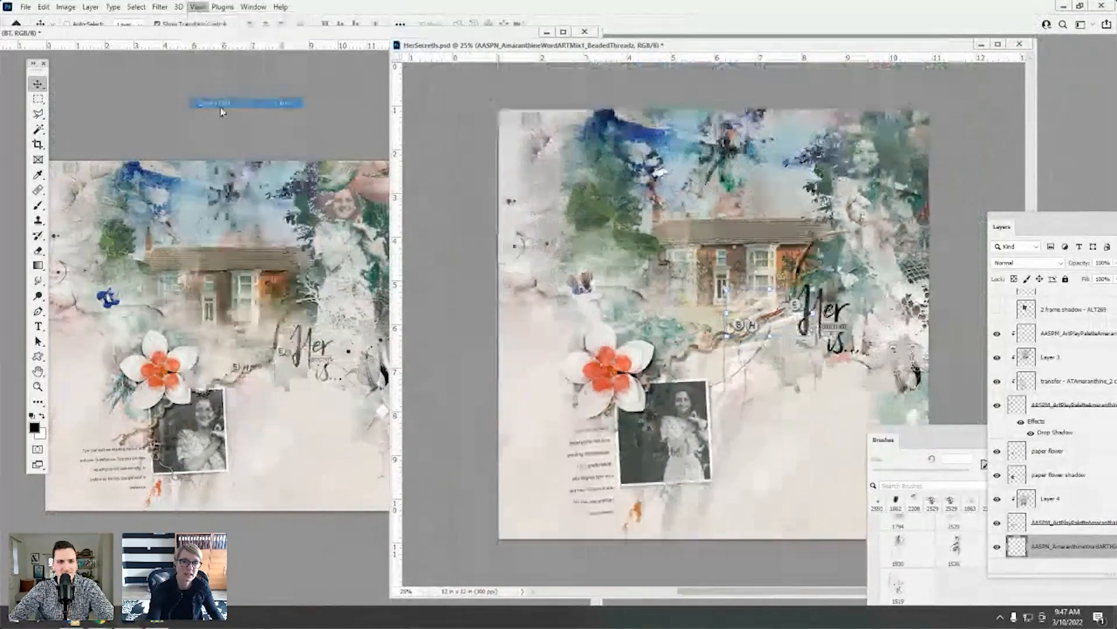